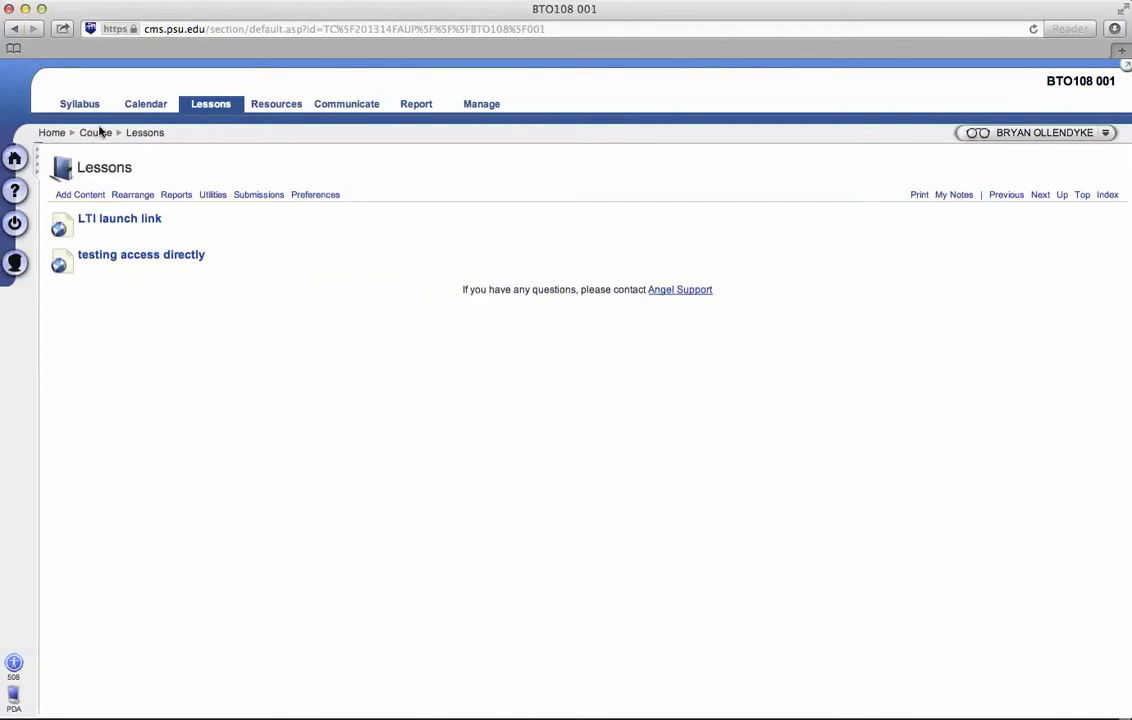
Discard the unsaved link settings and switch to the other browser window.
mouse_move(126, 228)
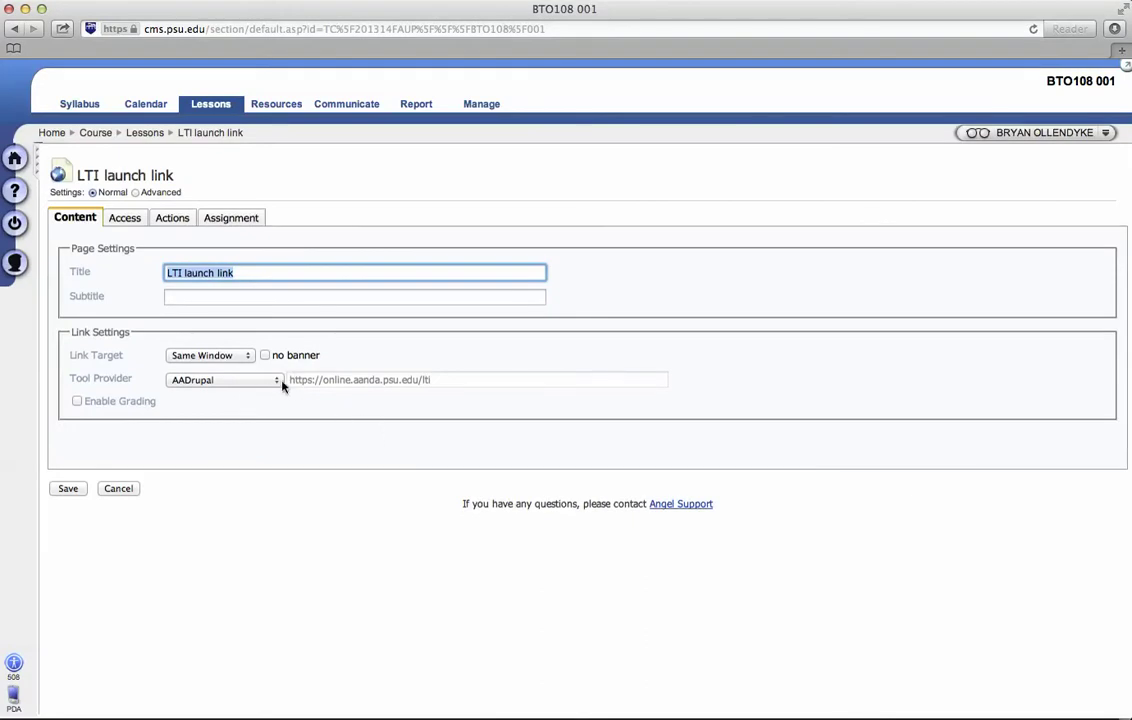
click(321, 551)
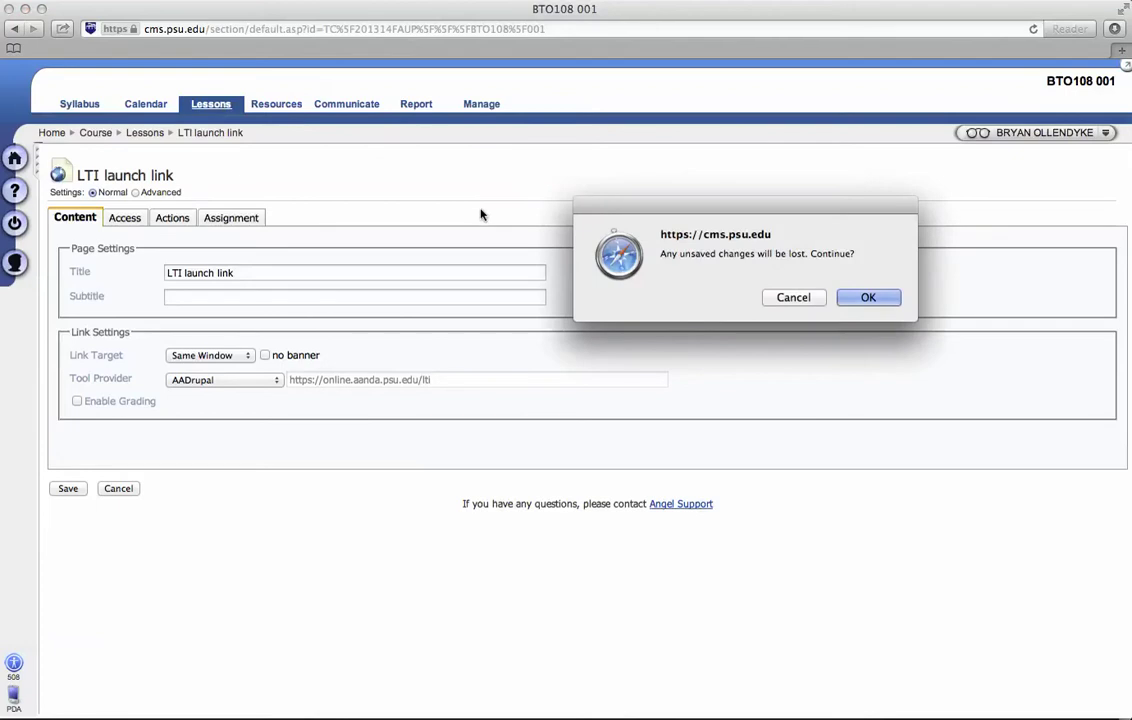
click(866, 296)
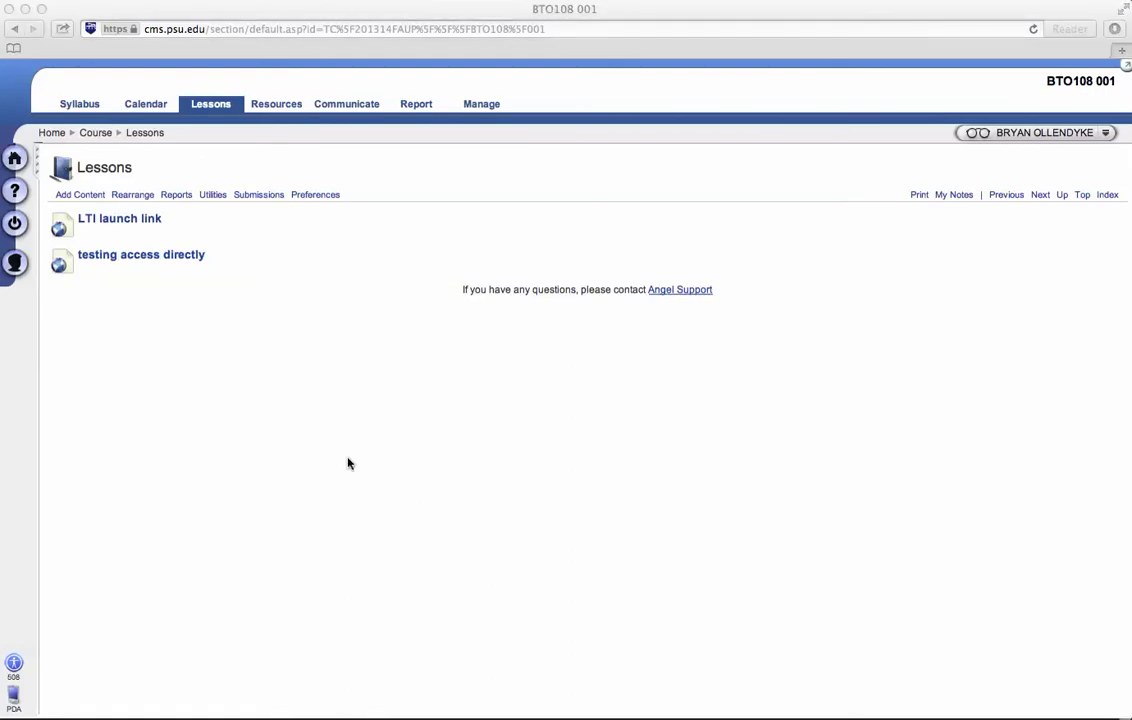
key(super+Tab)
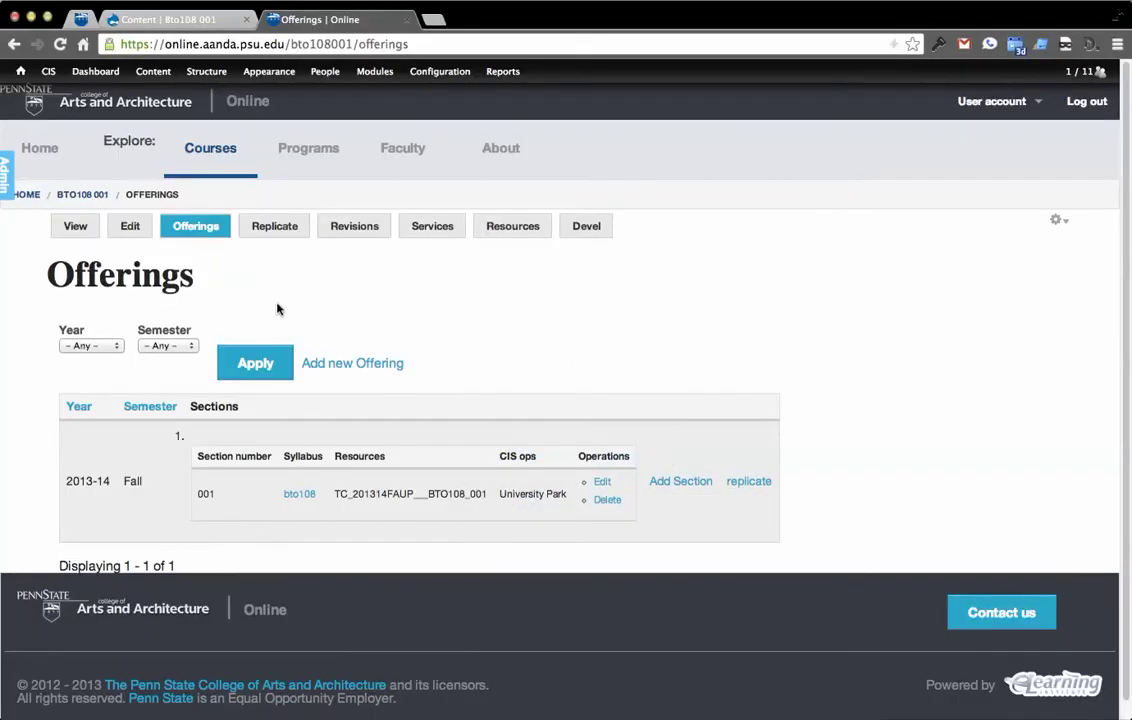
View the BTO108 001 course and check section 001's resource ID in its offerings.
click(100, 233)
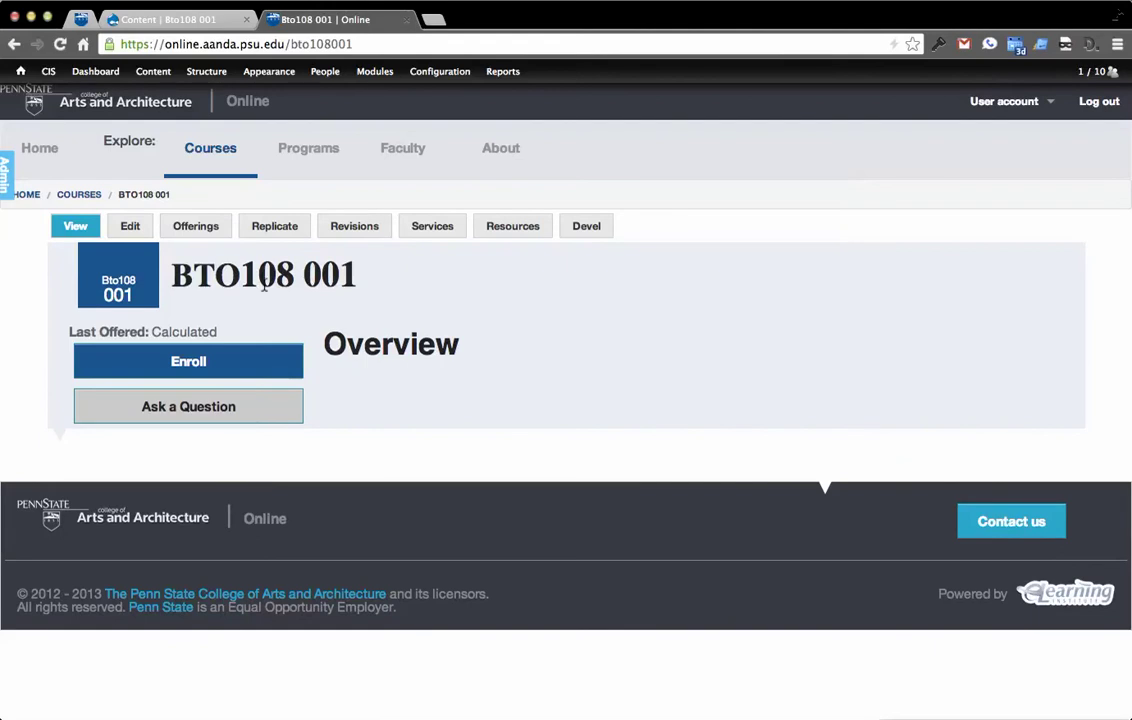
click(196, 228)
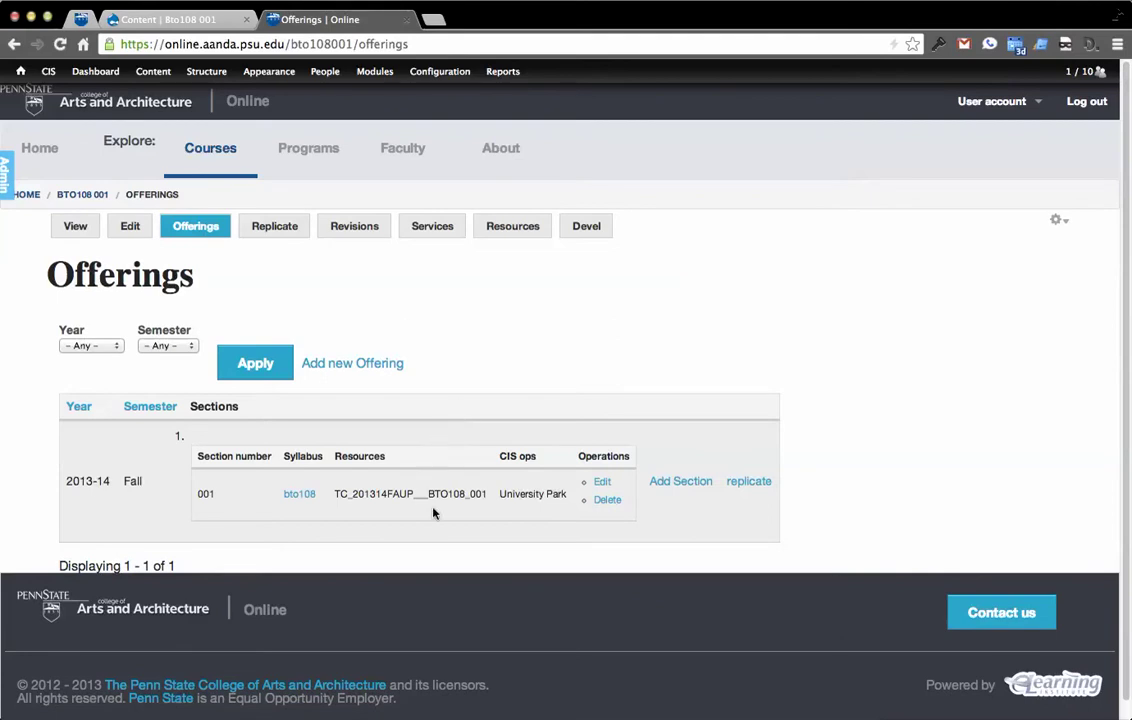
double_click(205, 494)
double_click(376, 491)
click(404, 499)
Compare with ANGEL's lessons page, then open the bto108001 courses site from Services.
key(super+Tab)
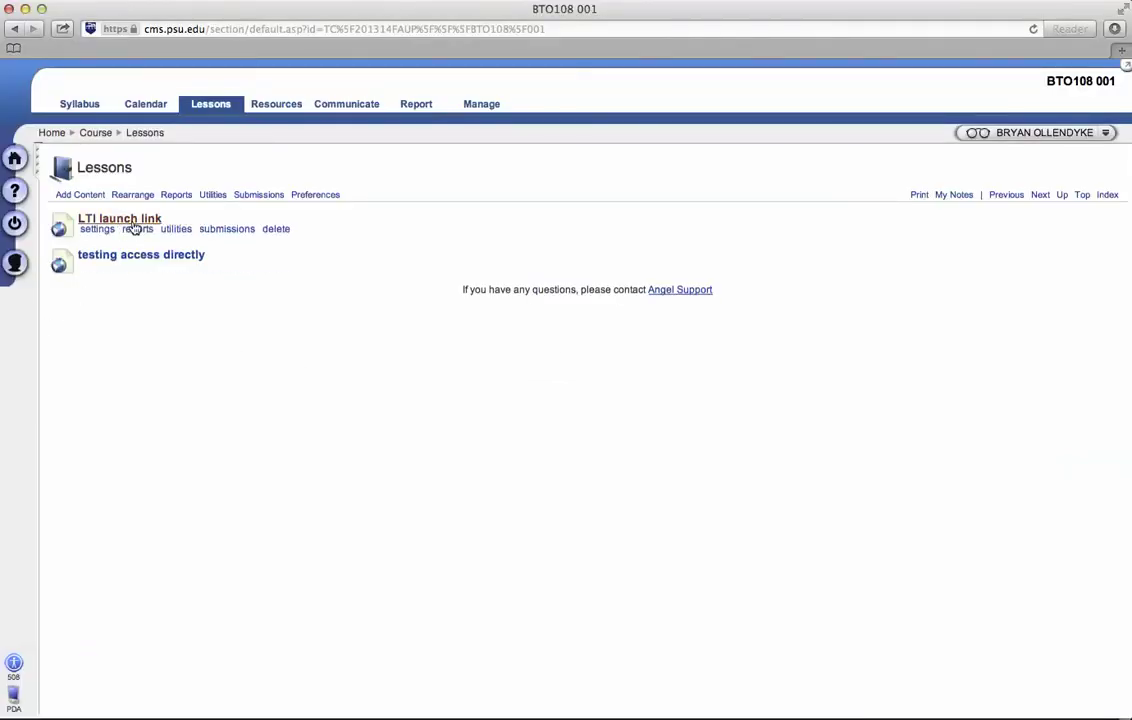
mouse_move(238, 230)
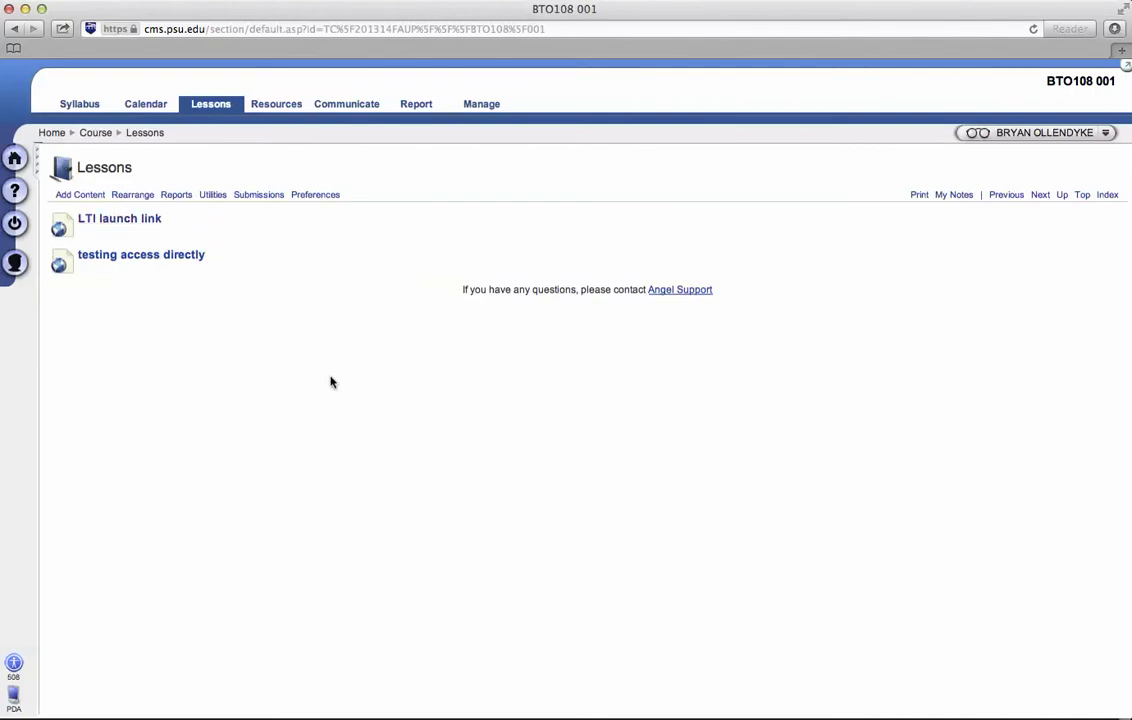
key(super+Tab)
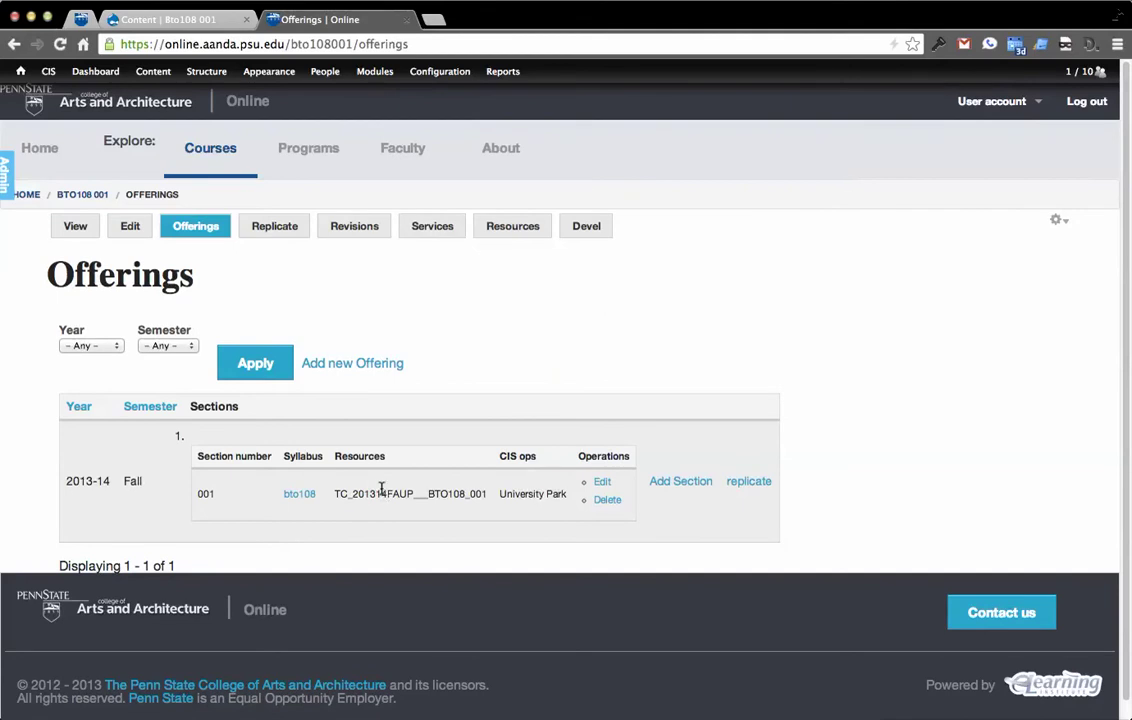
double_click(380, 493)
click(408, 493)
click(426, 228)
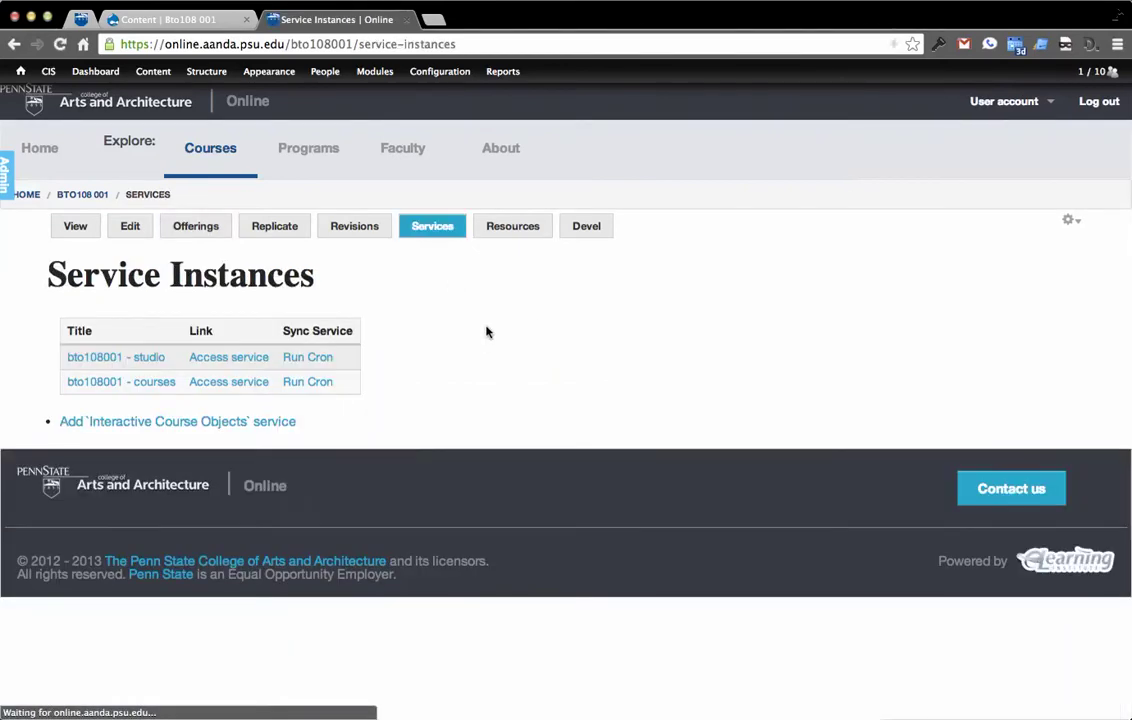
click(199, 385)
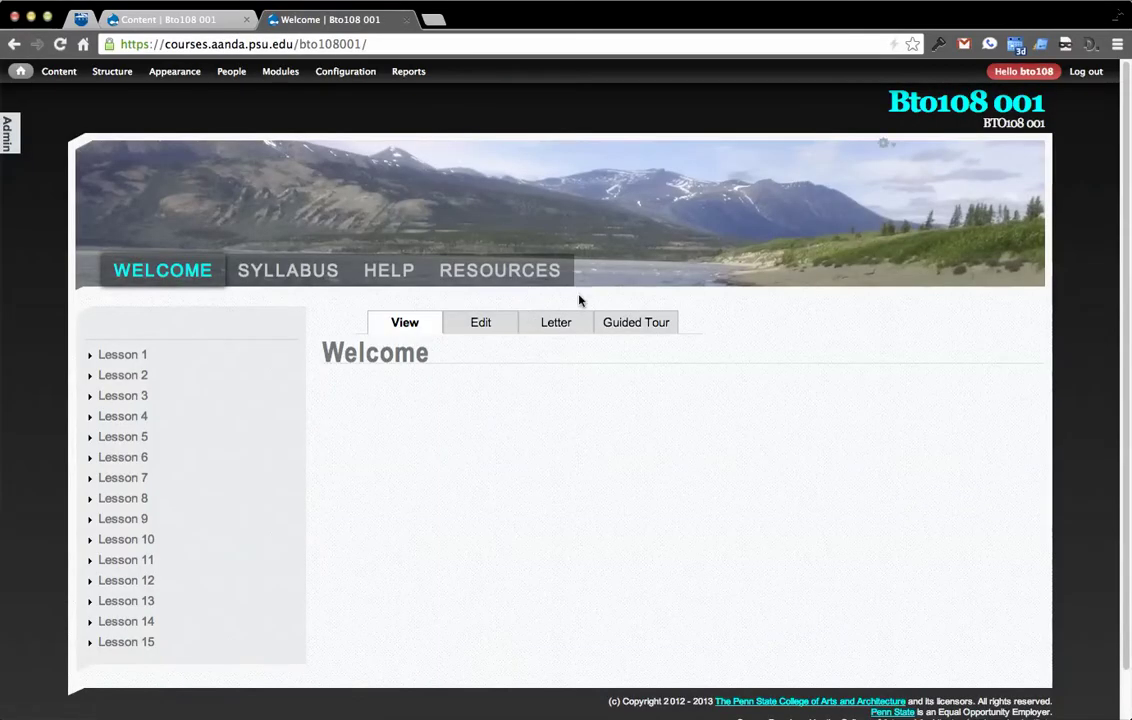
Reload the course site and open the Master Section content item.
click(406, 22)
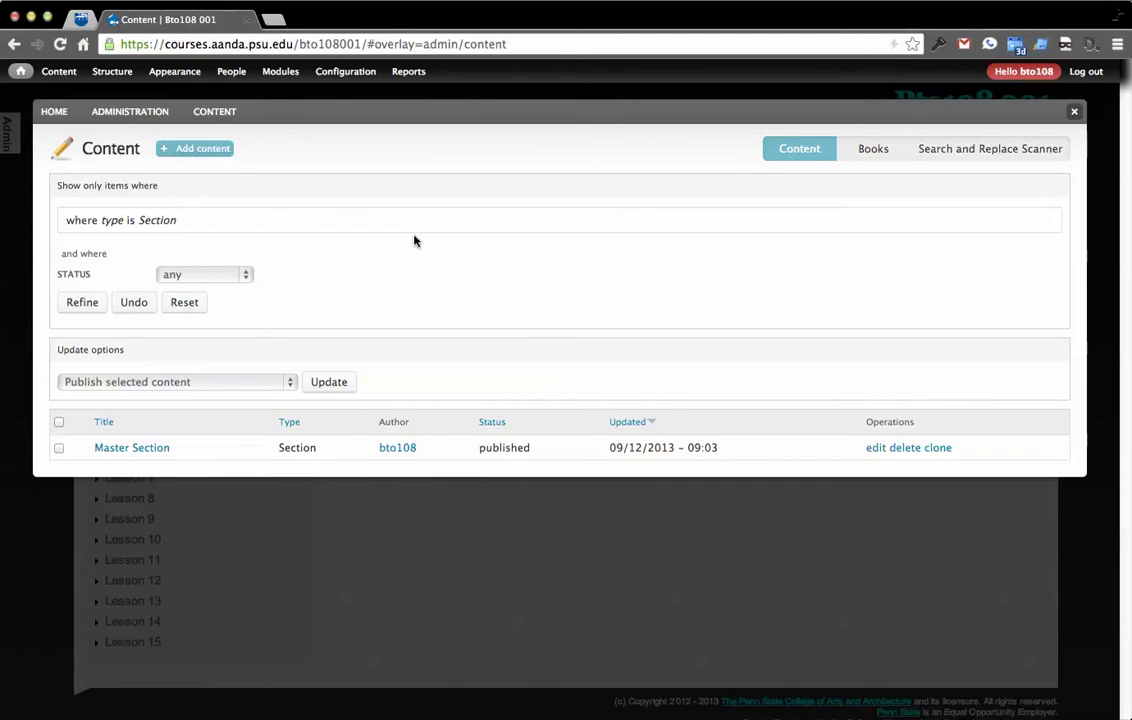
key(super+r)
click(165, 452)
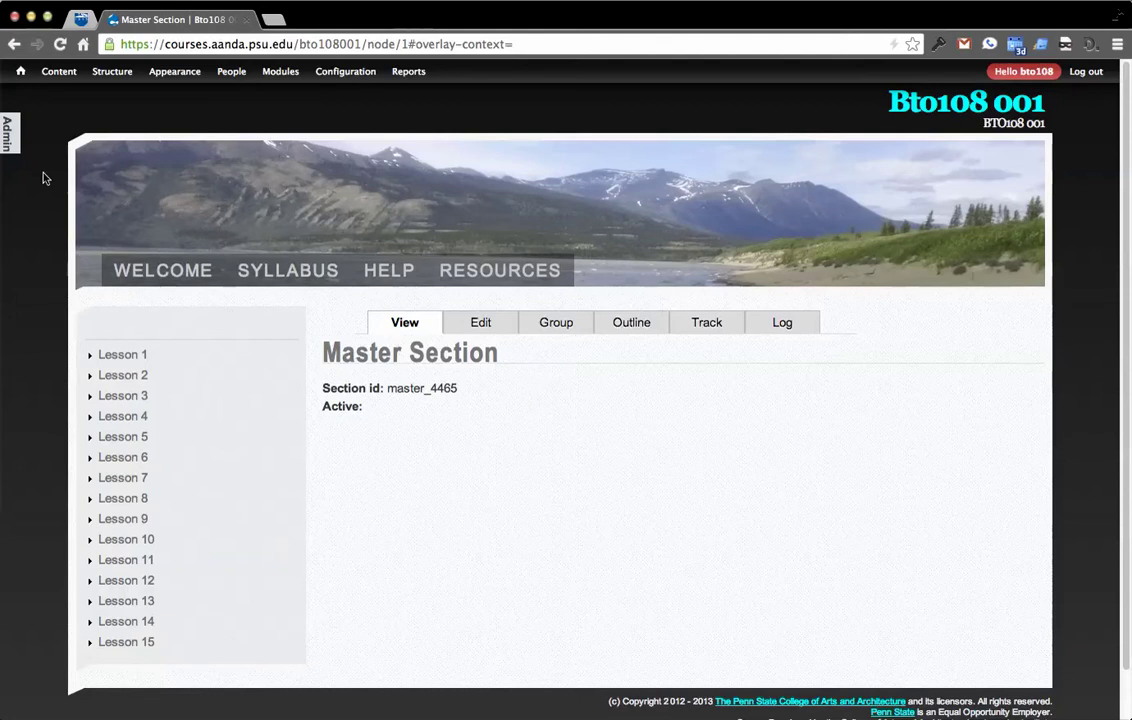
Check the Admin toolkit's Section to view list, keeping Master Section selected.
click(18, 150)
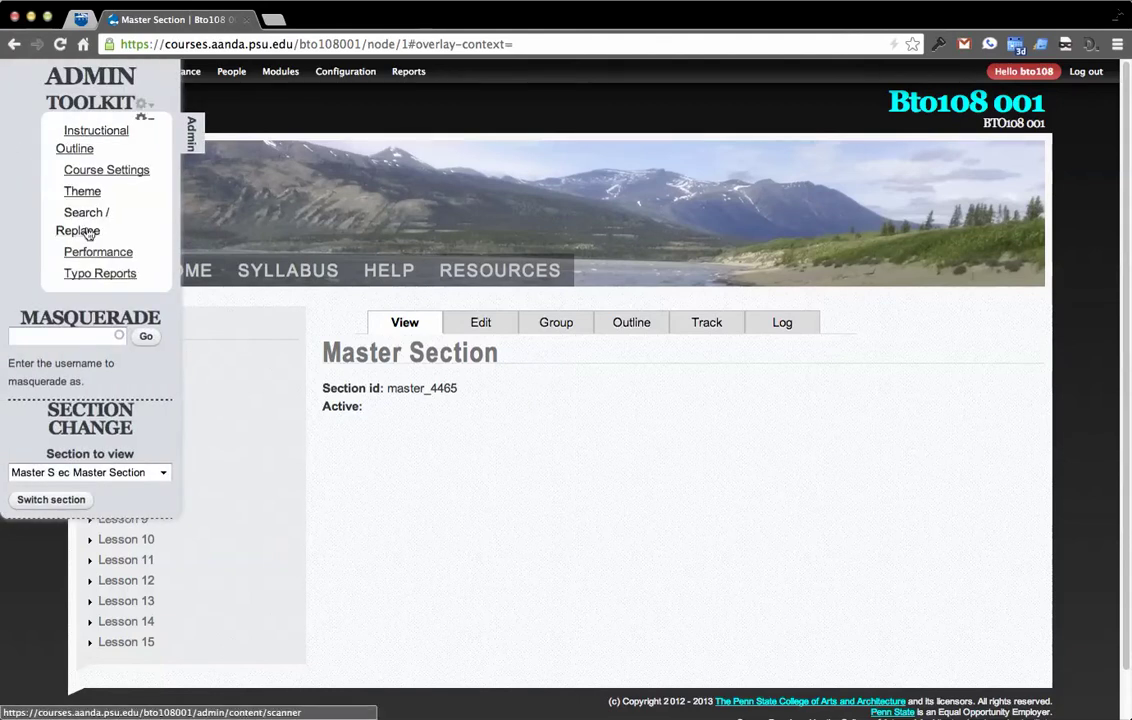
click(160, 474)
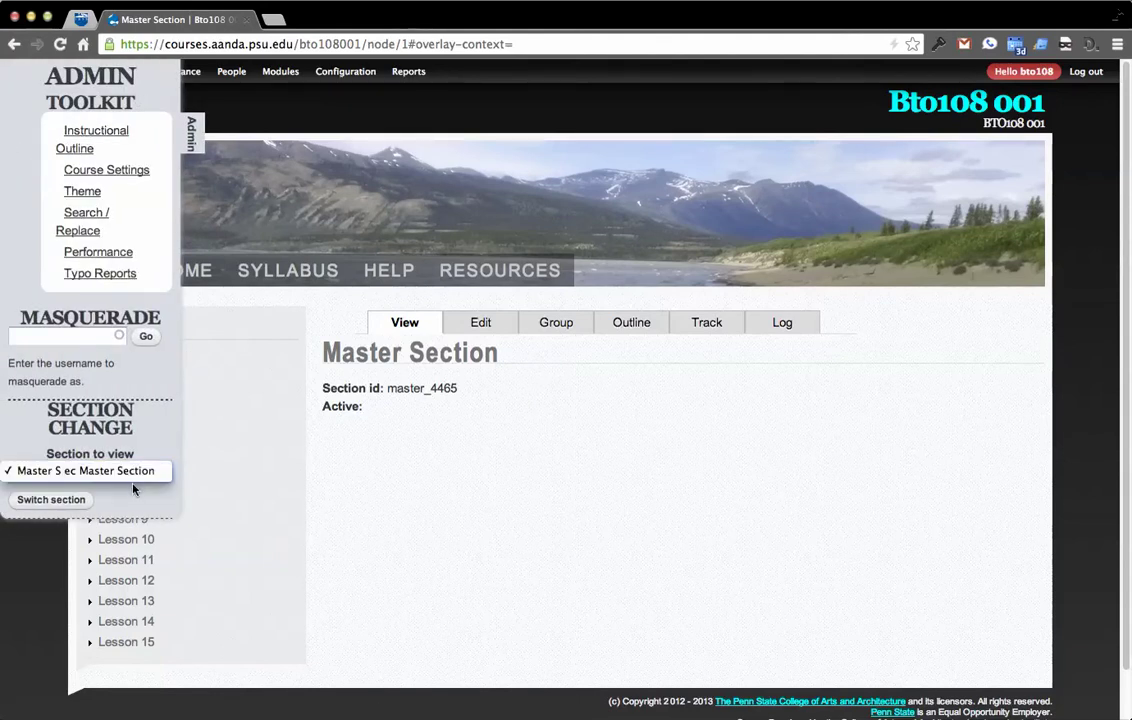
click(138, 493)
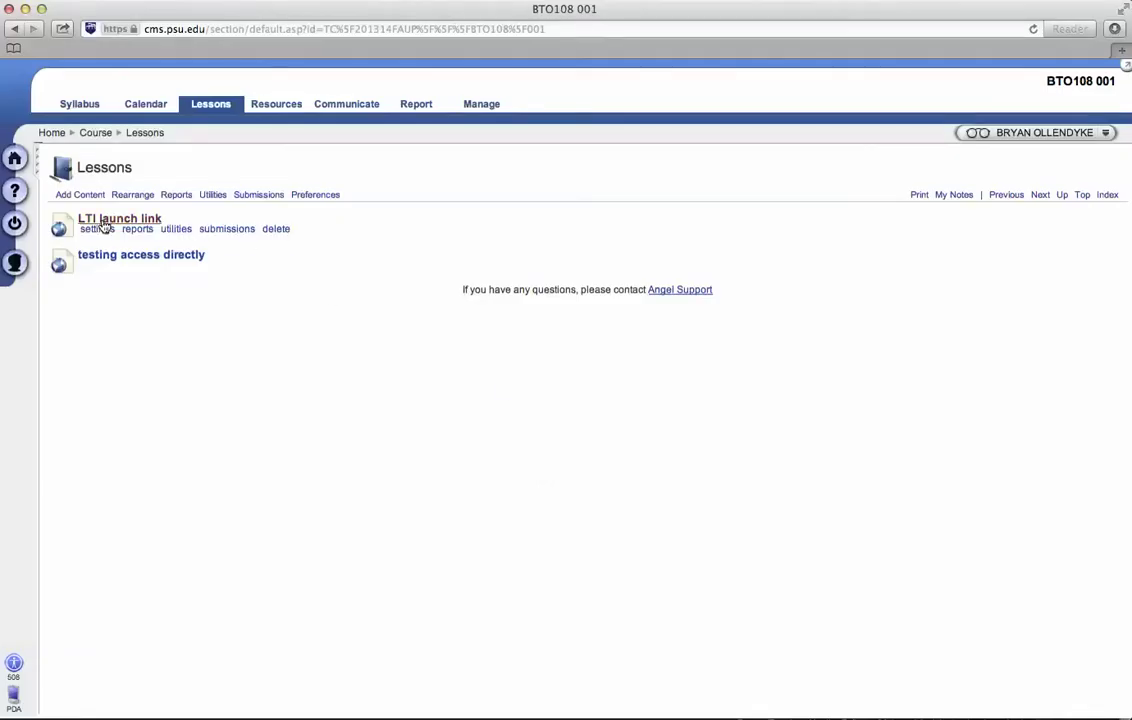
click(106, 222)
Launch the LTI link and keep BTO108 001 in the Admin toolkit's Section to view list.
click(69, 241)
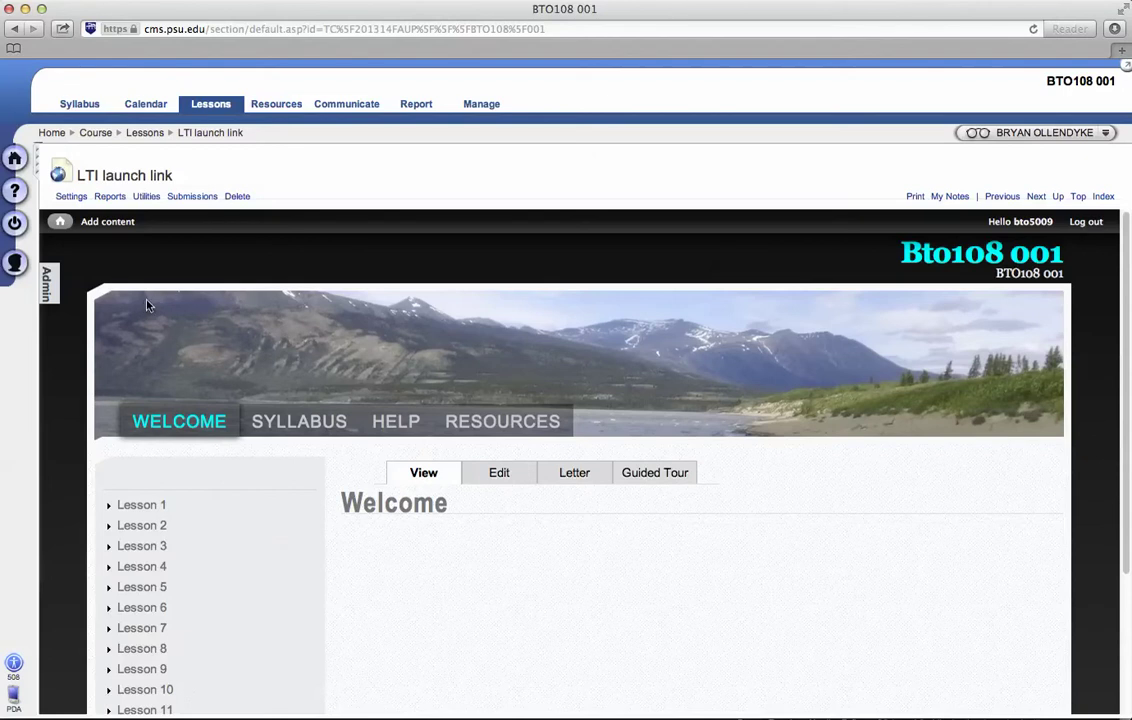
click(55, 289)
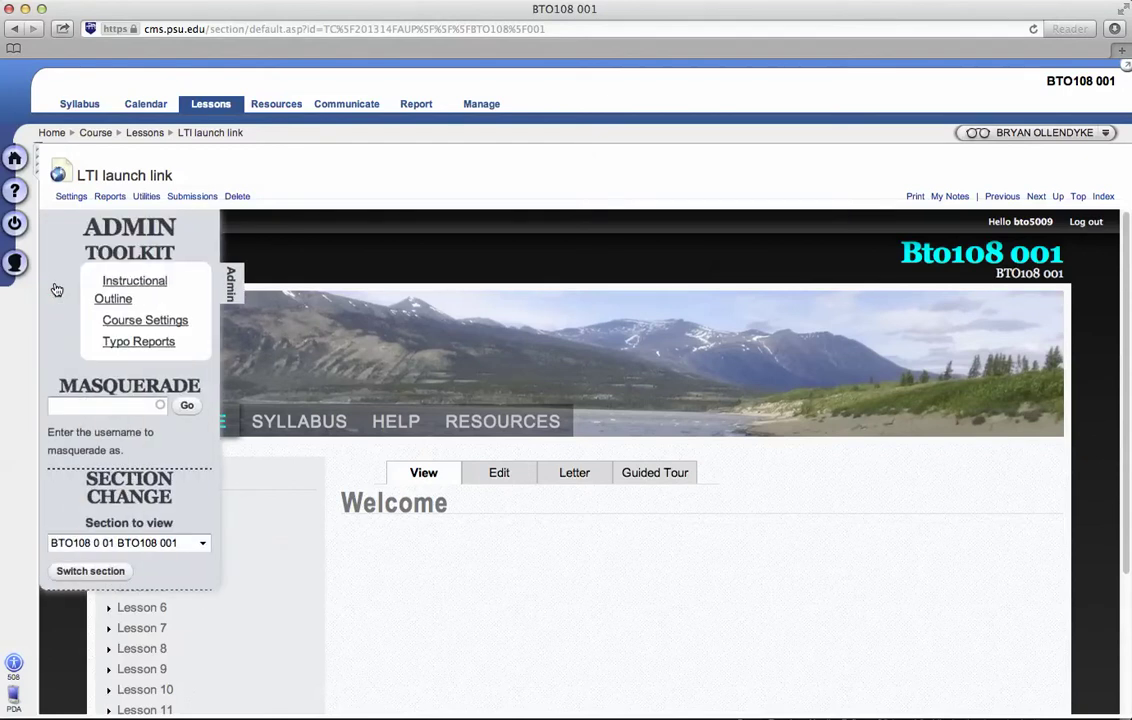
click(188, 545)
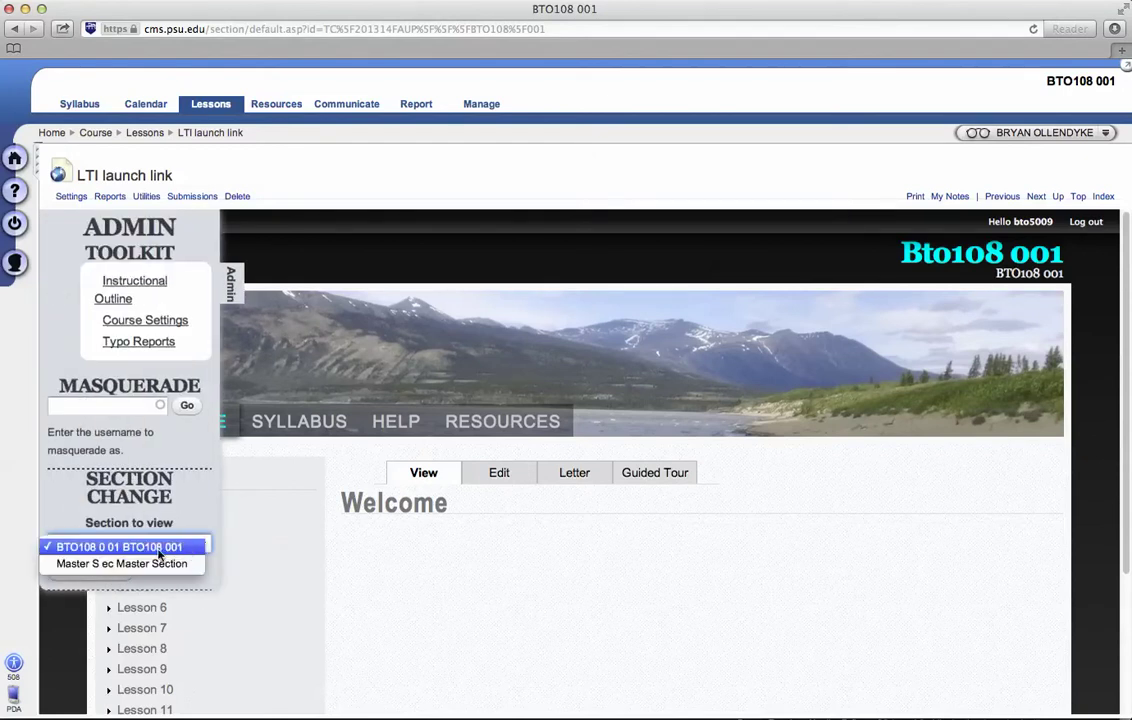
click(100, 552)
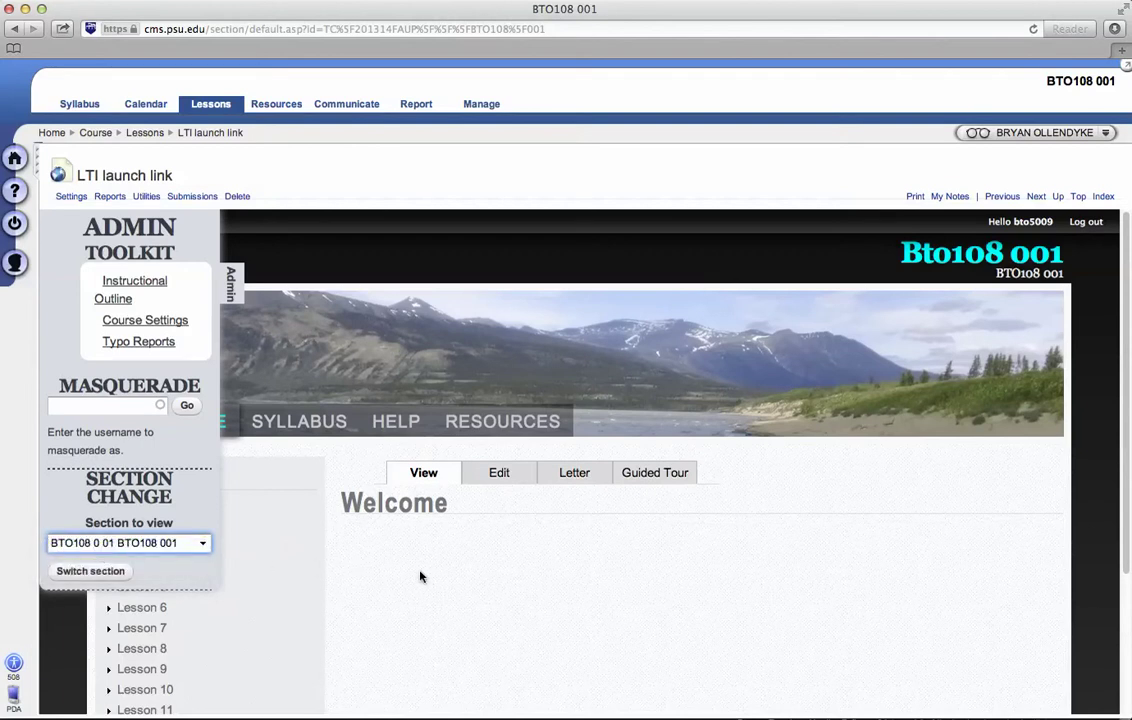
click(525, 637)
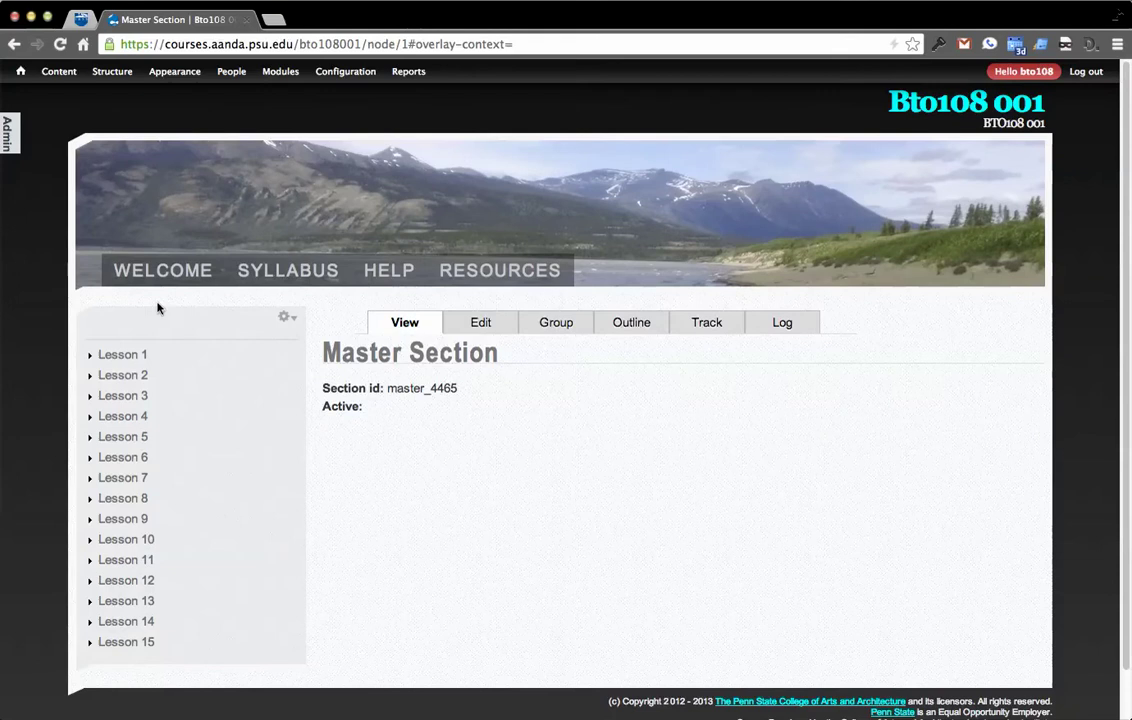
Reload the Master Section page and check the available sections, keeping Master Section.
key(super+r)
click(18, 140)
click(120, 469)
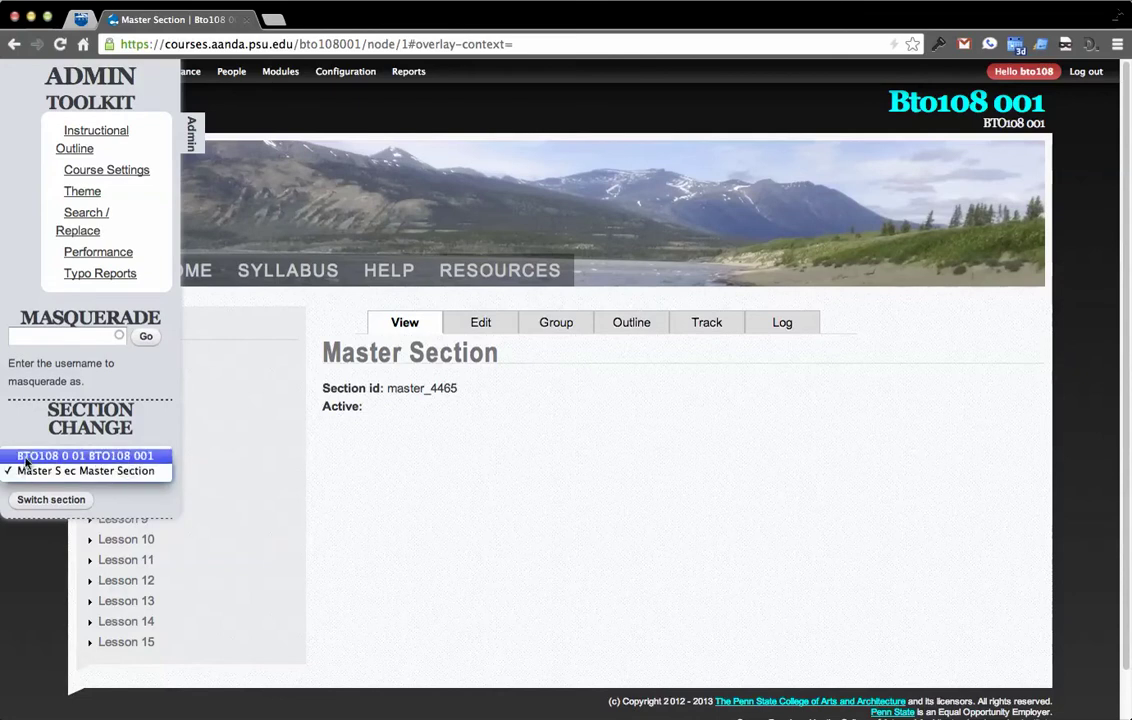
click(480, 495)
From the Content list, open section BTO108 001 and switch to its Edit form.
click(190, 132)
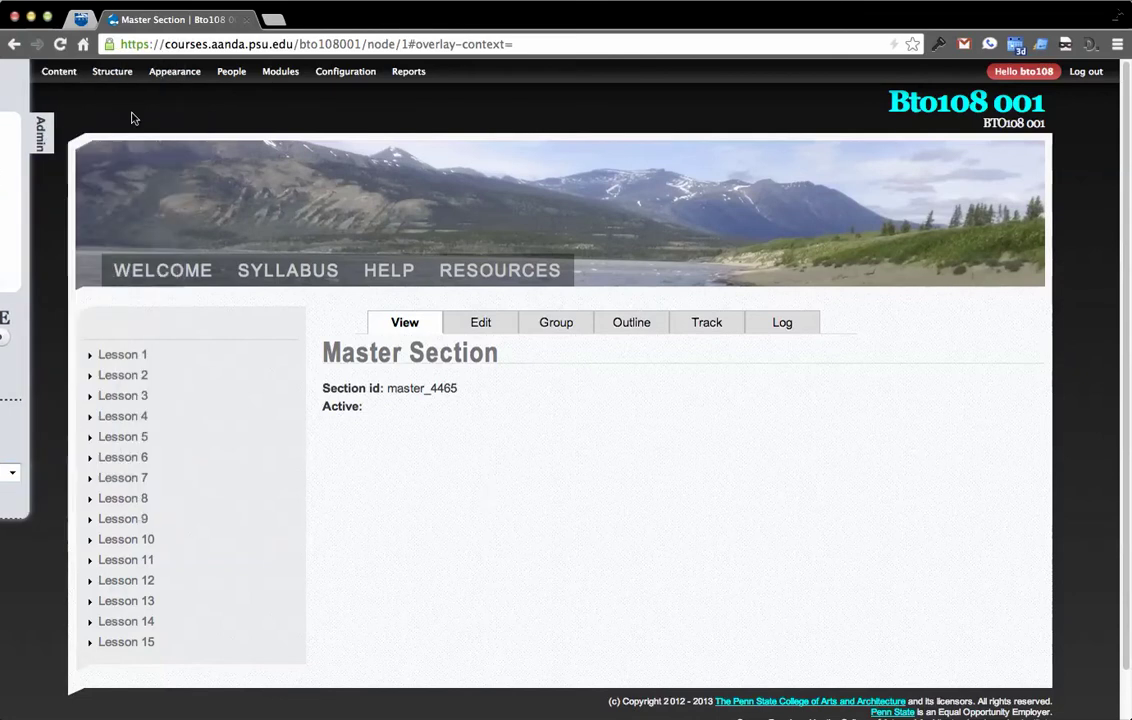
click(64, 74)
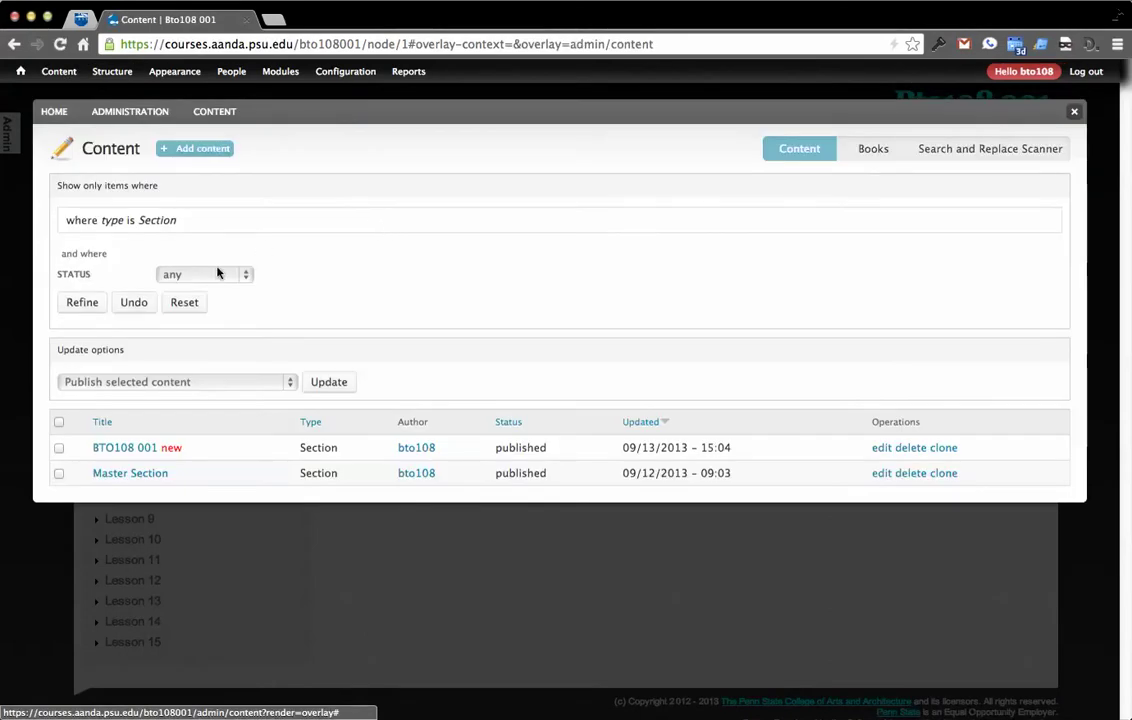
click(145, 452)
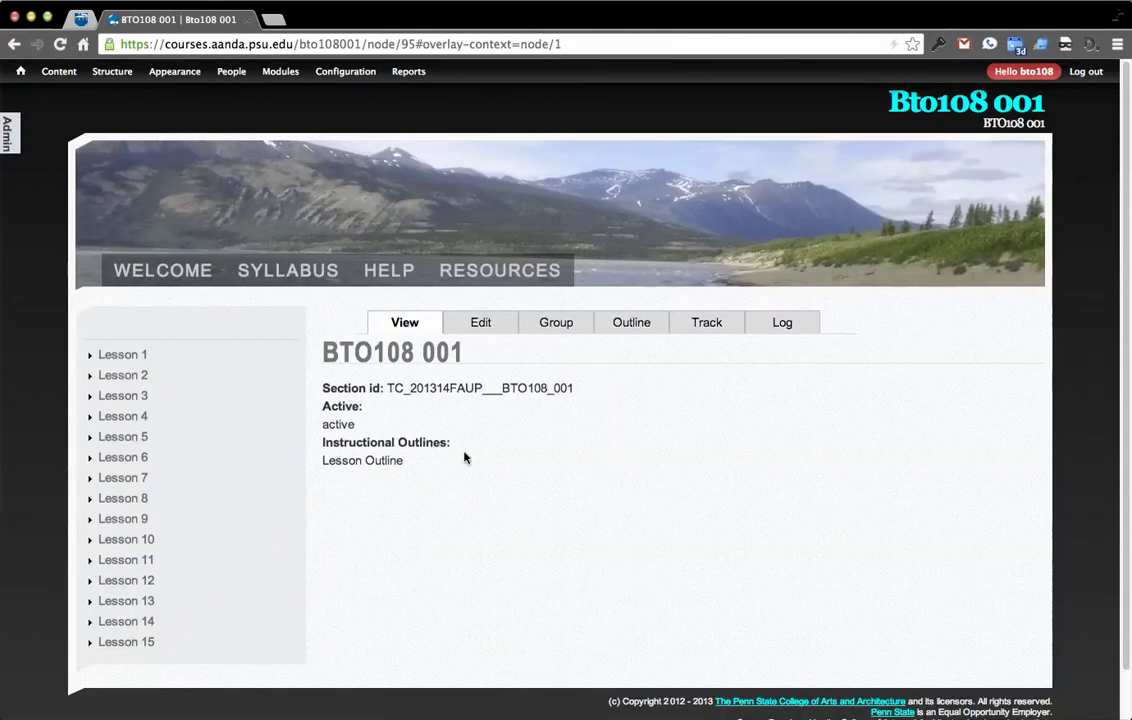
click(480, 322)
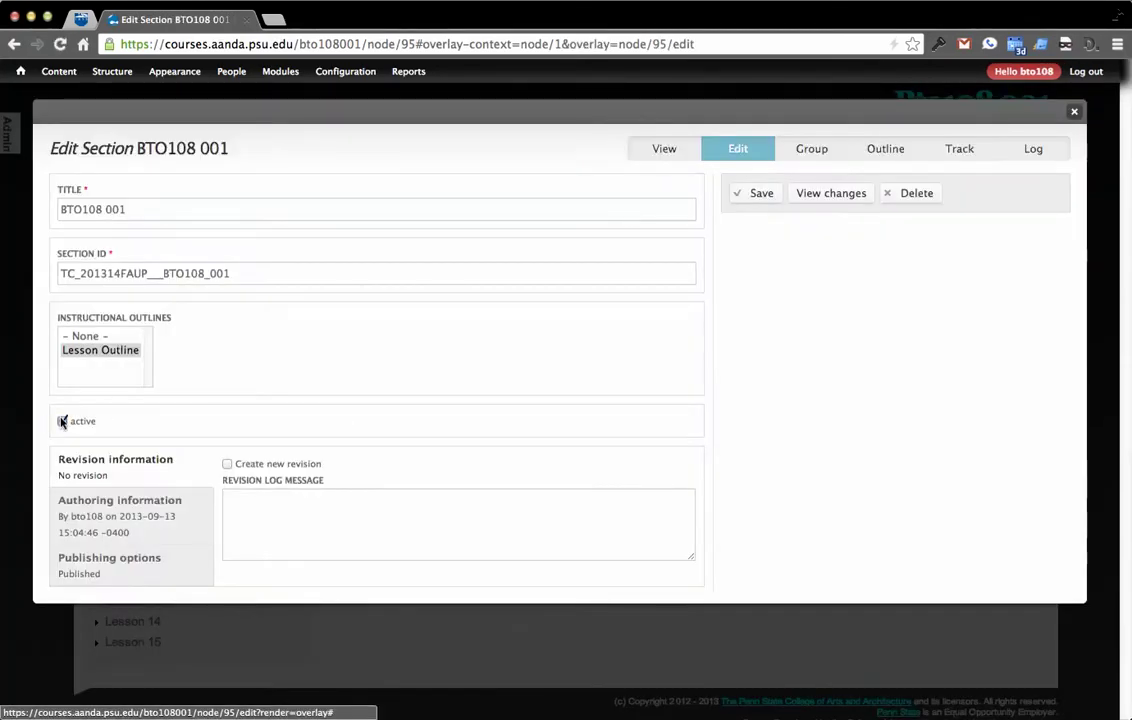
click(128, 259)
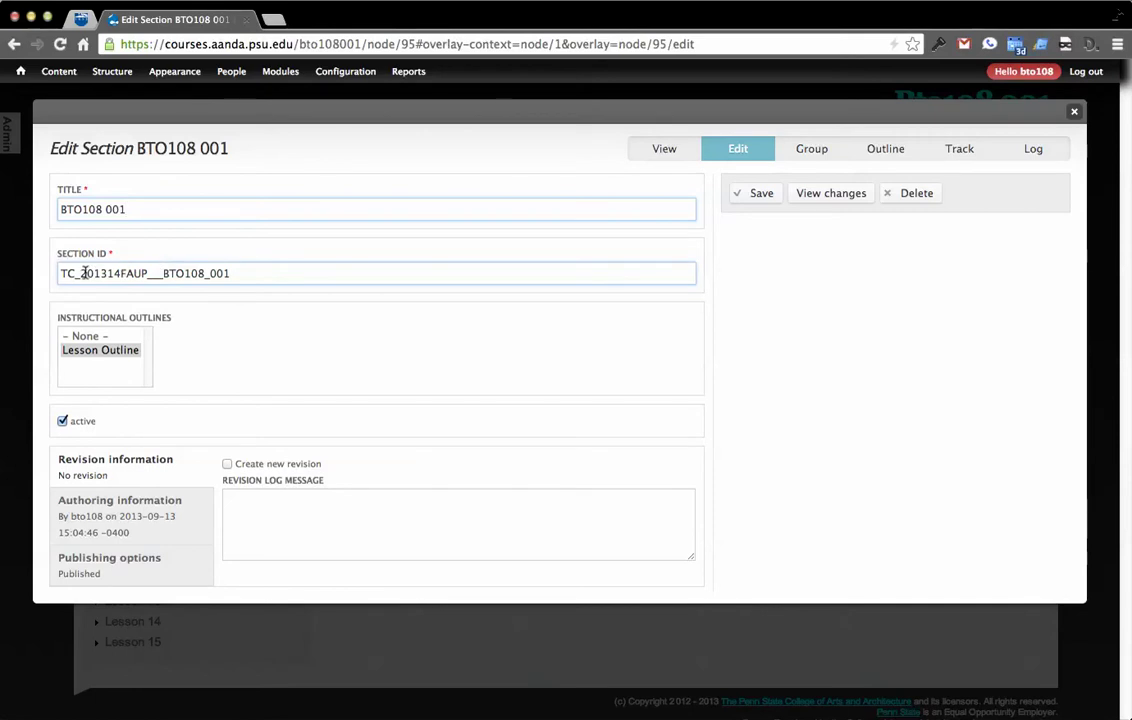
drag(80, 273, 260, 278)
click(319, 279)
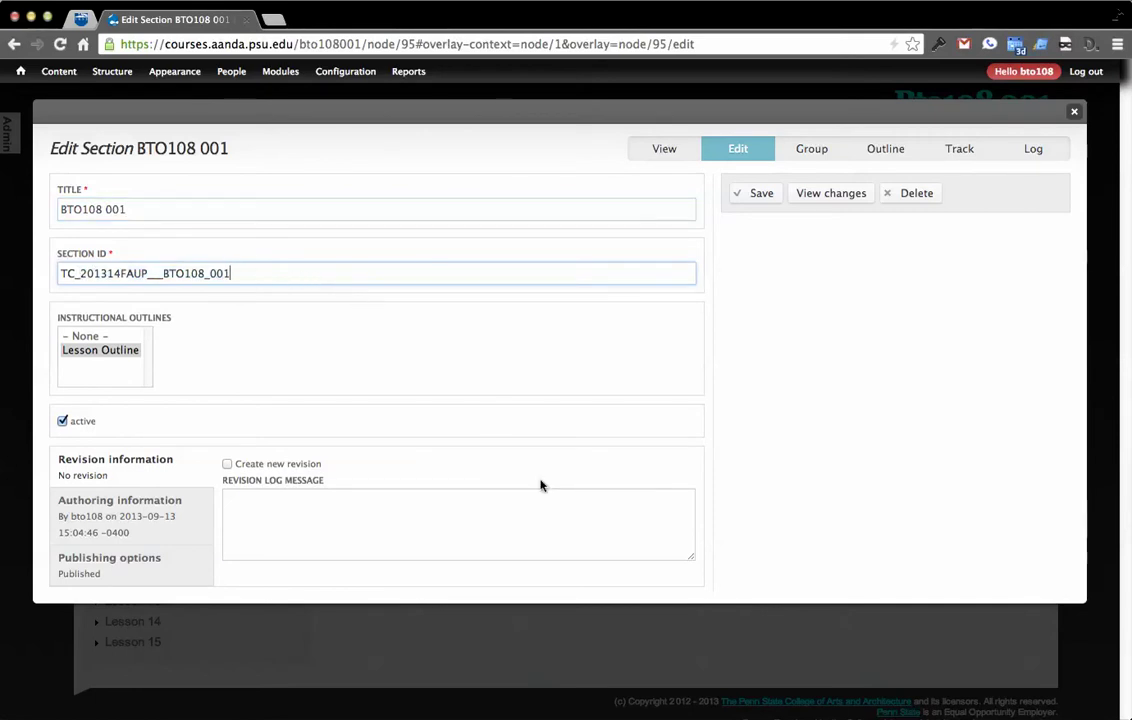
key(super+Tab)
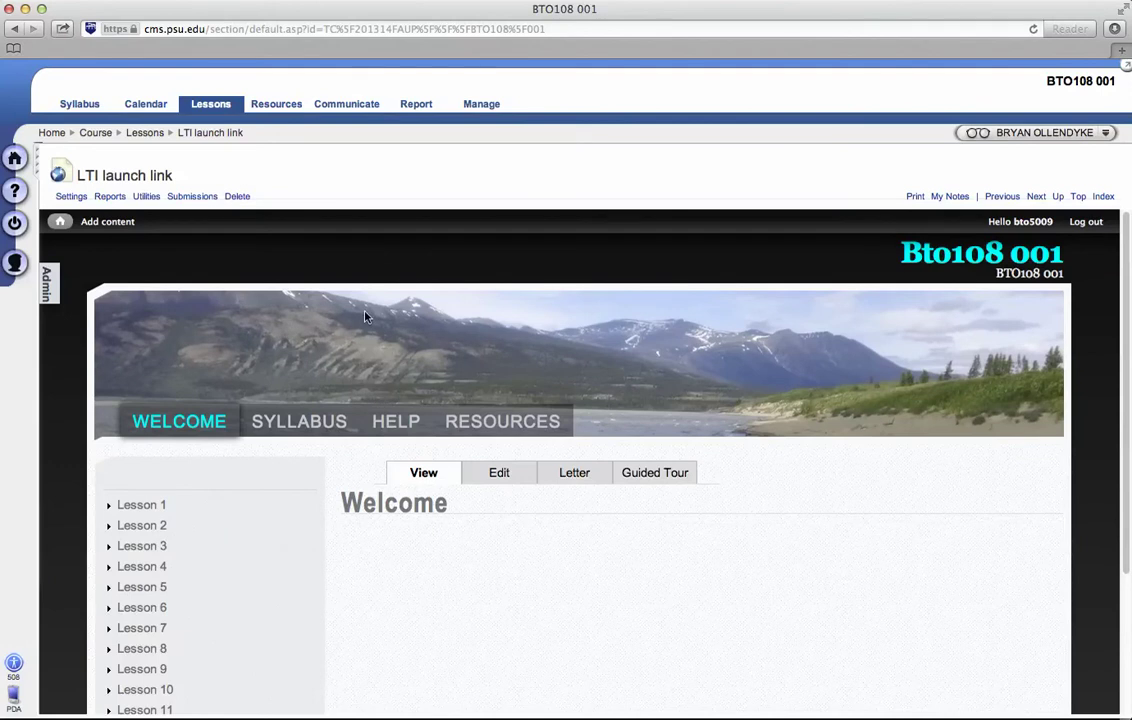
key(super+Tab)
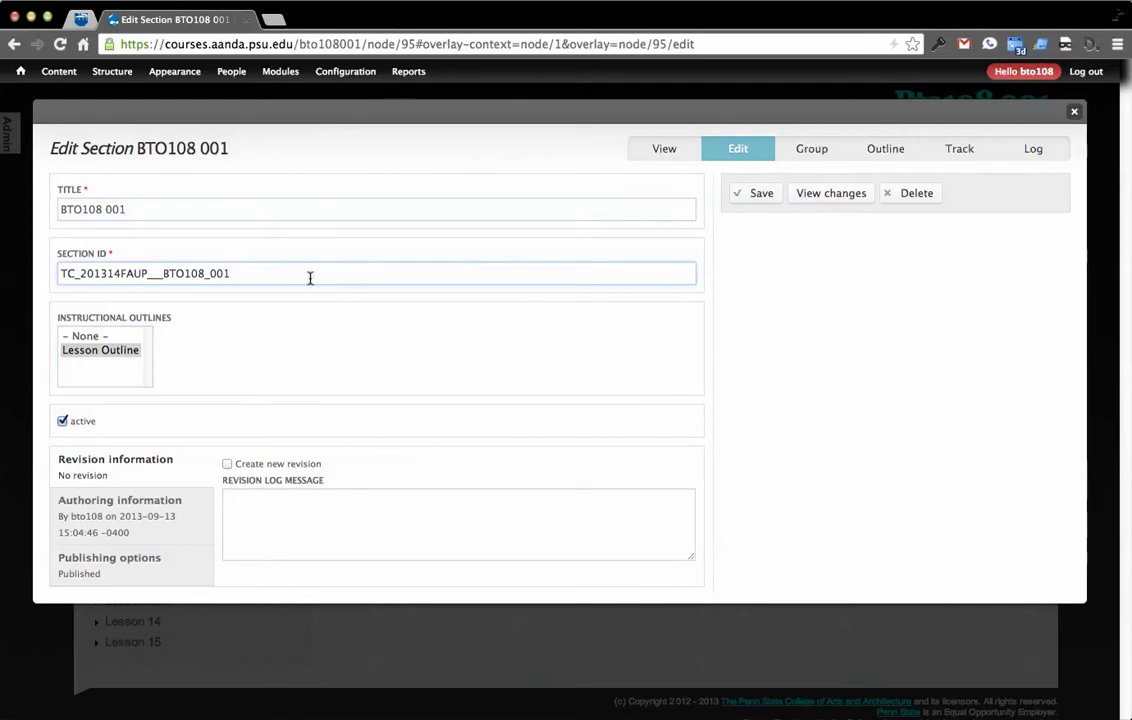
click(770, 327)
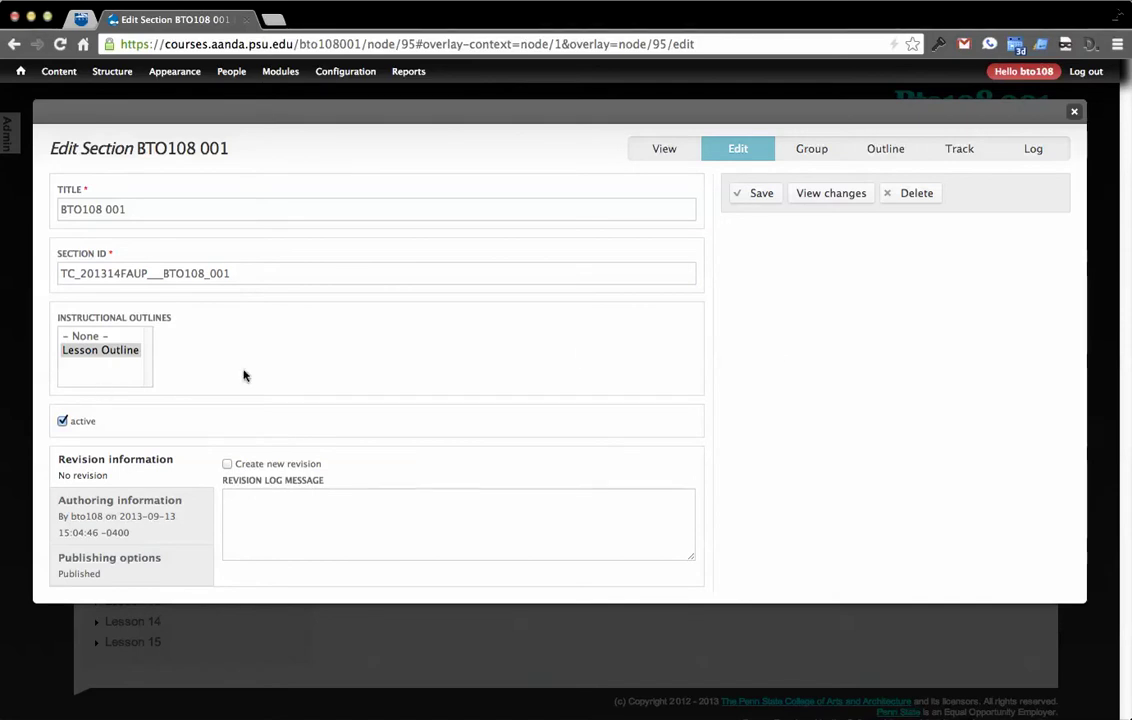
click(803, 156)
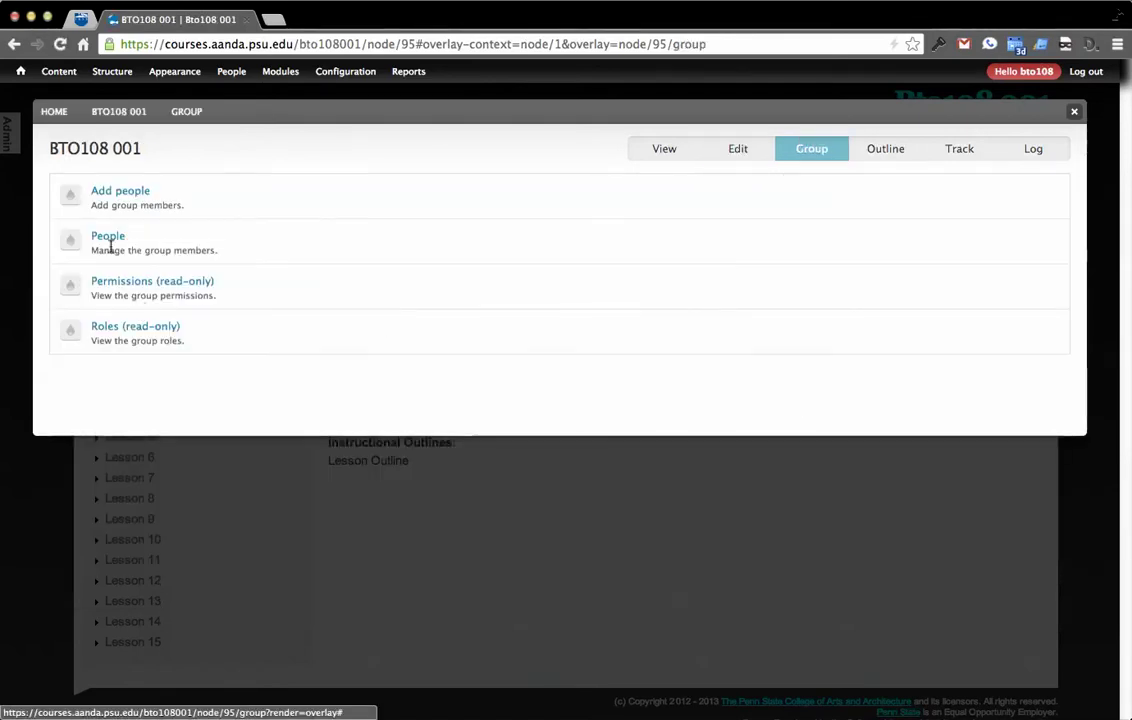
List the three BTO108 001 members, tick the group manager's row, and toggle Operations.
click(109, 238)
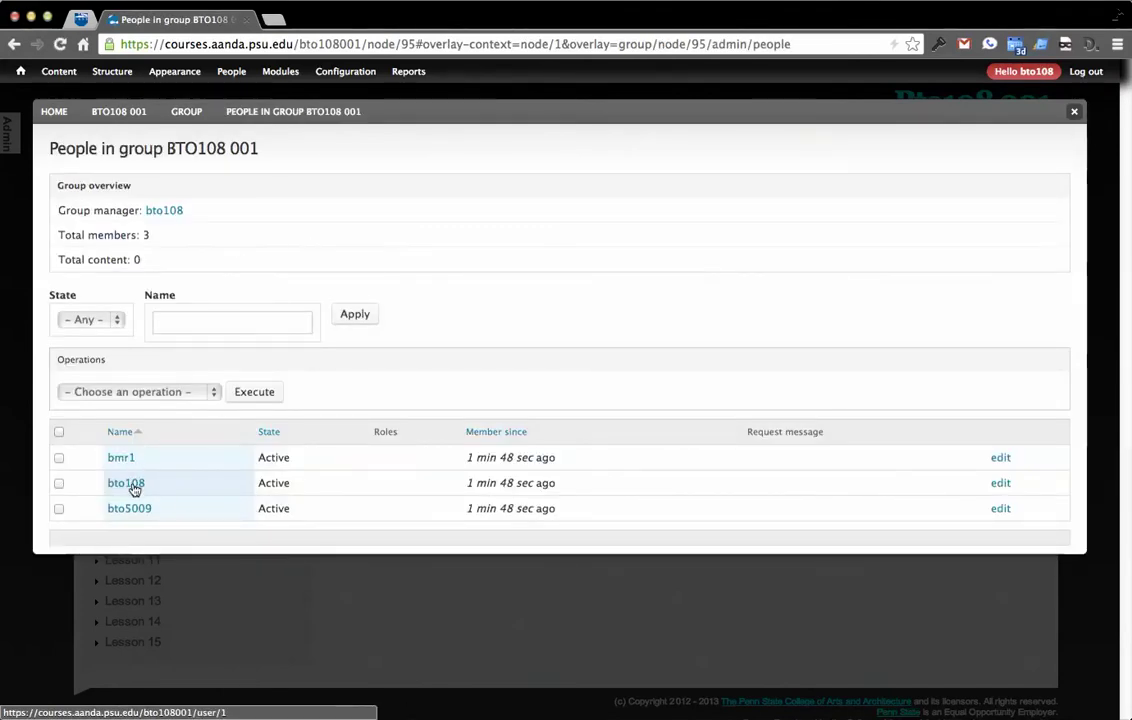
click(326, 490)
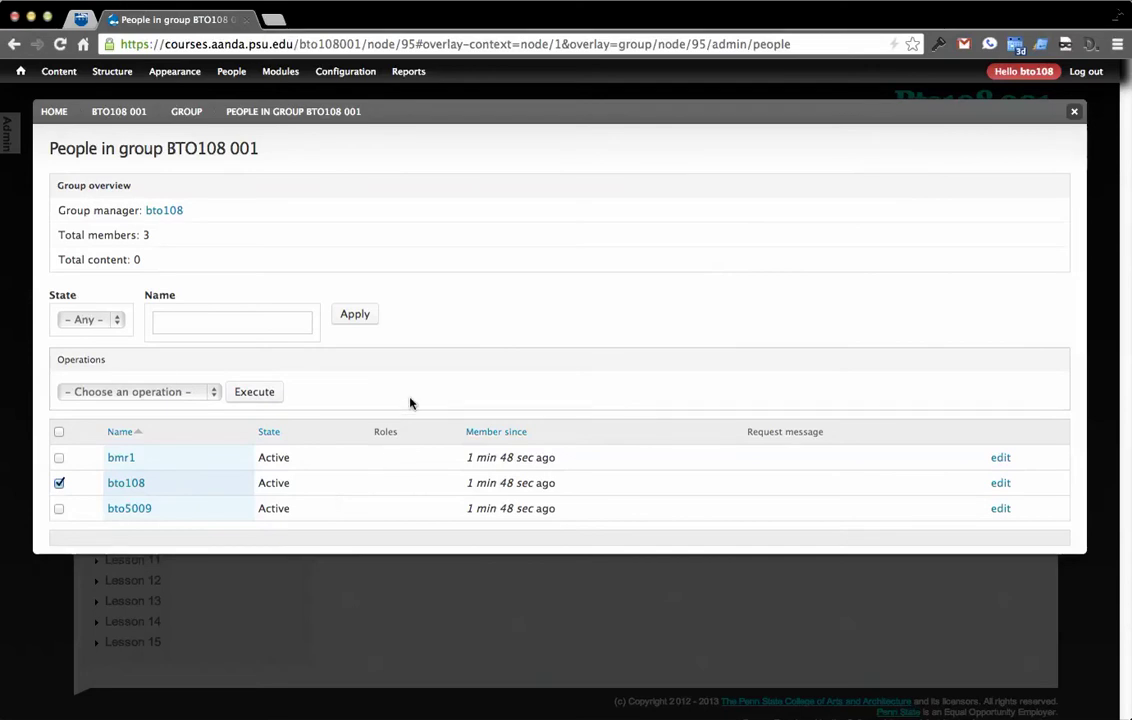
click(462, 361)
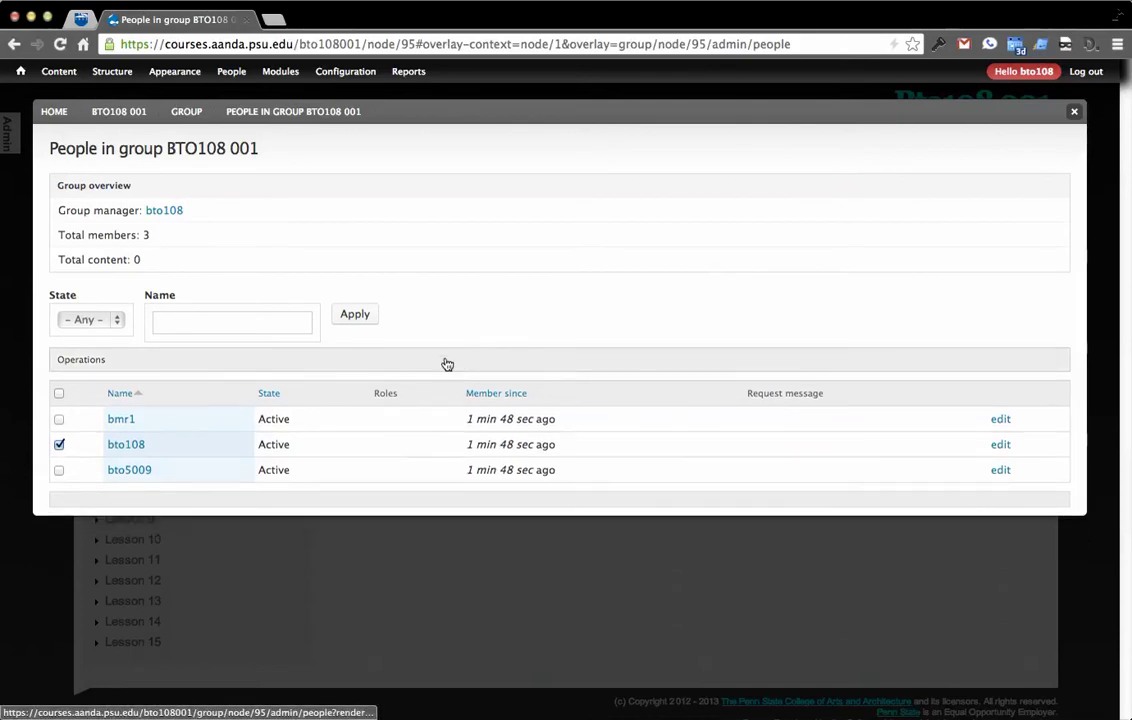
click(445, 361)
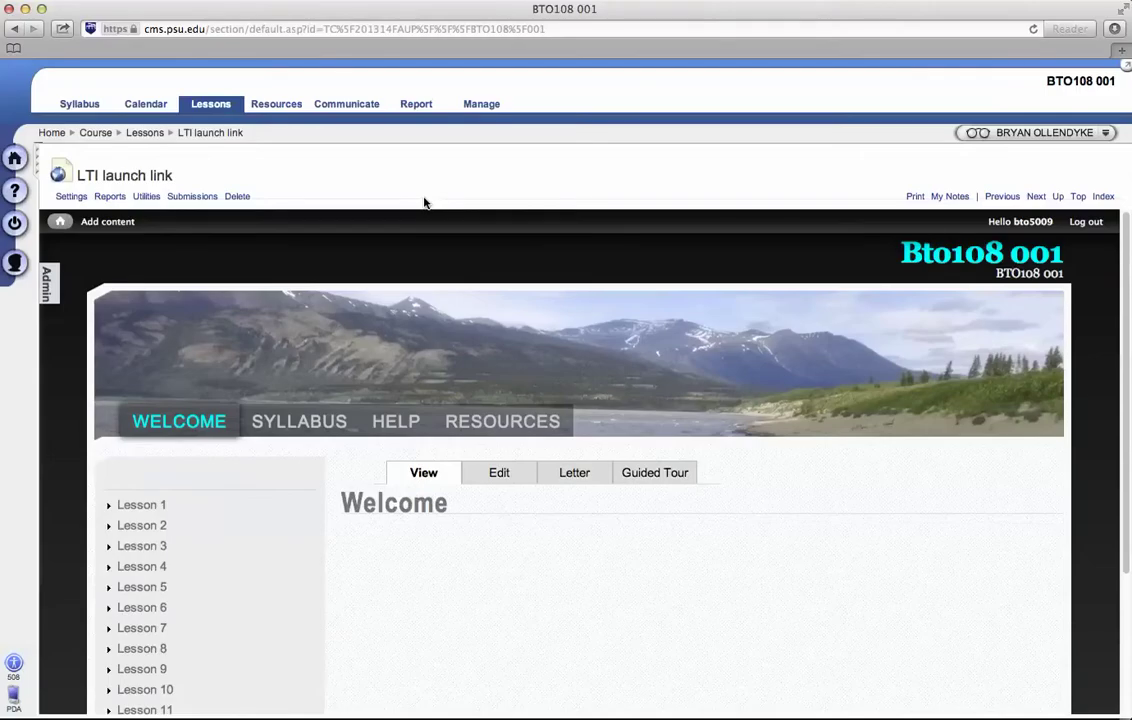
Expand Lesson 1 in the embedded course and open its Page 2.
scroll(417, 344, down, 3)
scroll(420, 460, up, 3)
click(166, 504)
scroll(260, 440, down, 3)
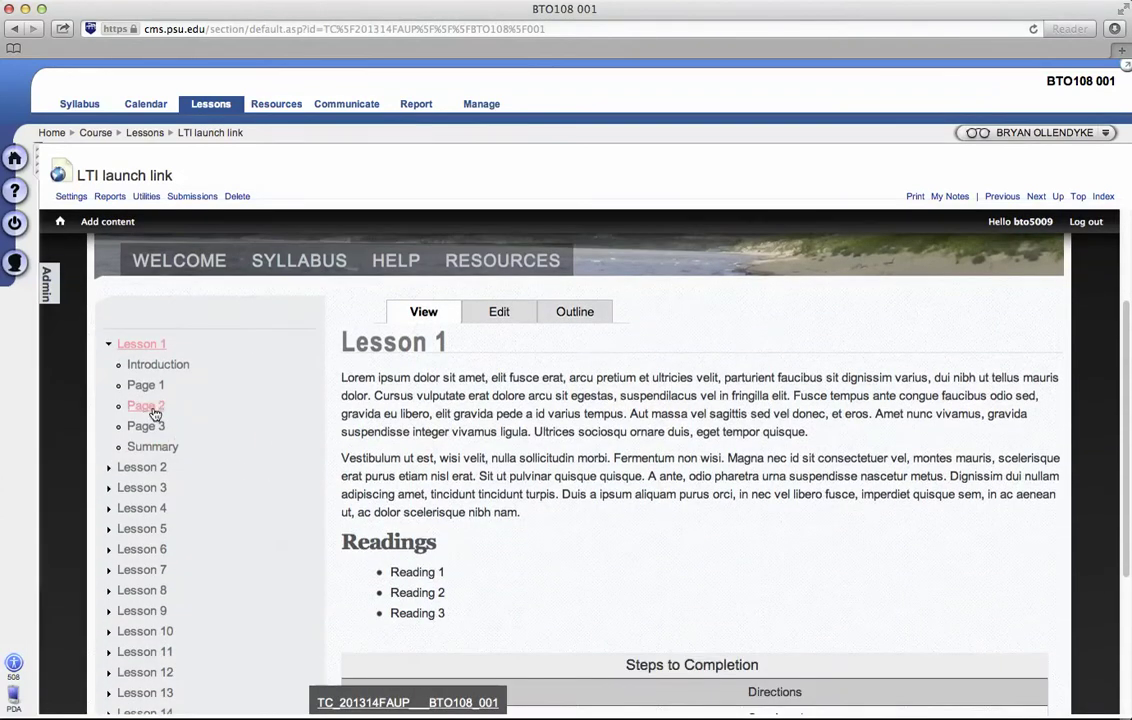
click(143, 405)
Browse the course's Syllabus, Help and Resources pages from the banner links.
scroll(428, 456, down, 2)
scroll(428, 456, down, 1)
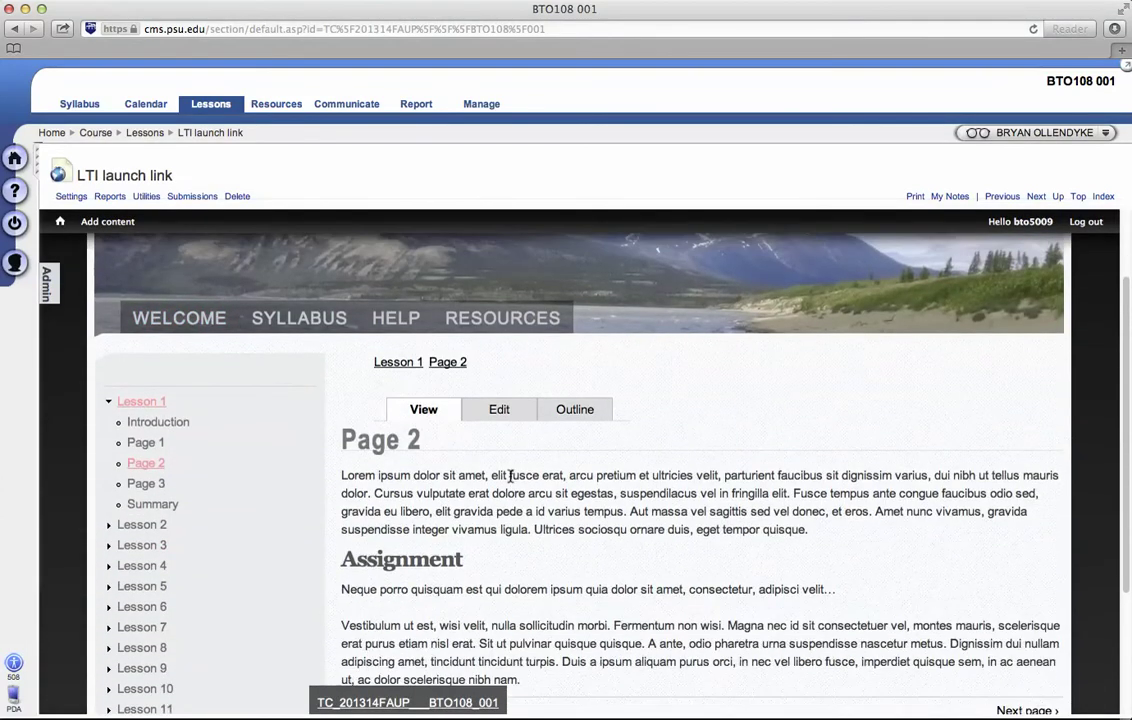
click(300, 320)
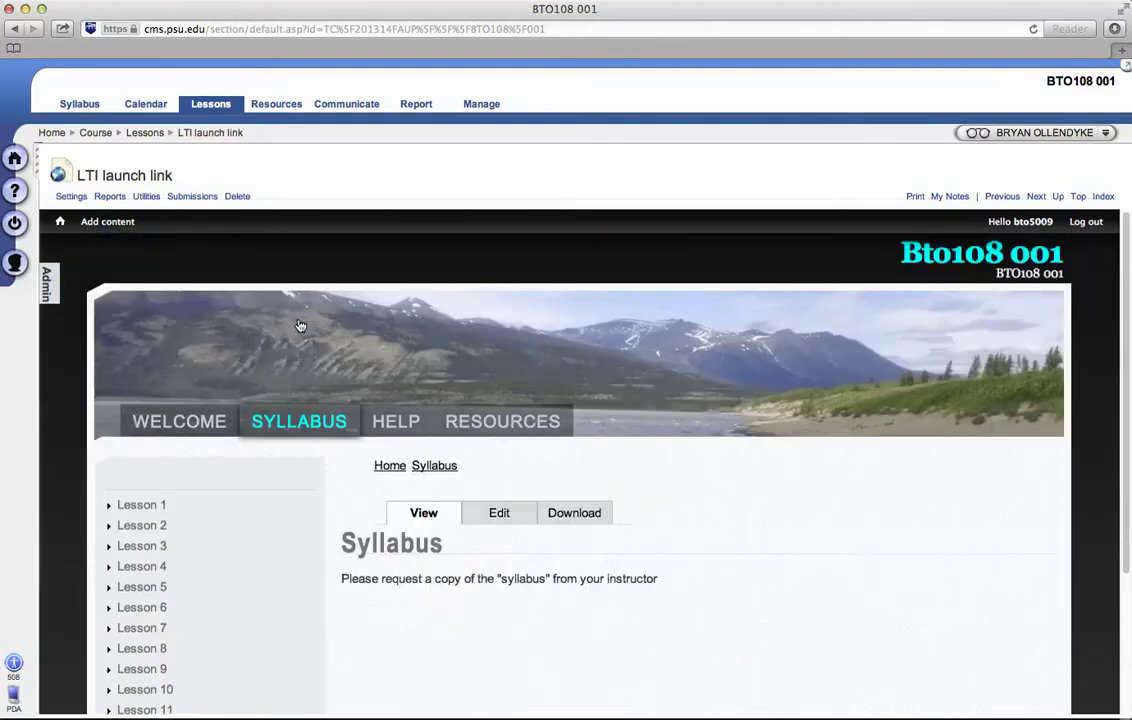
scroll(350, 345, down, 3)
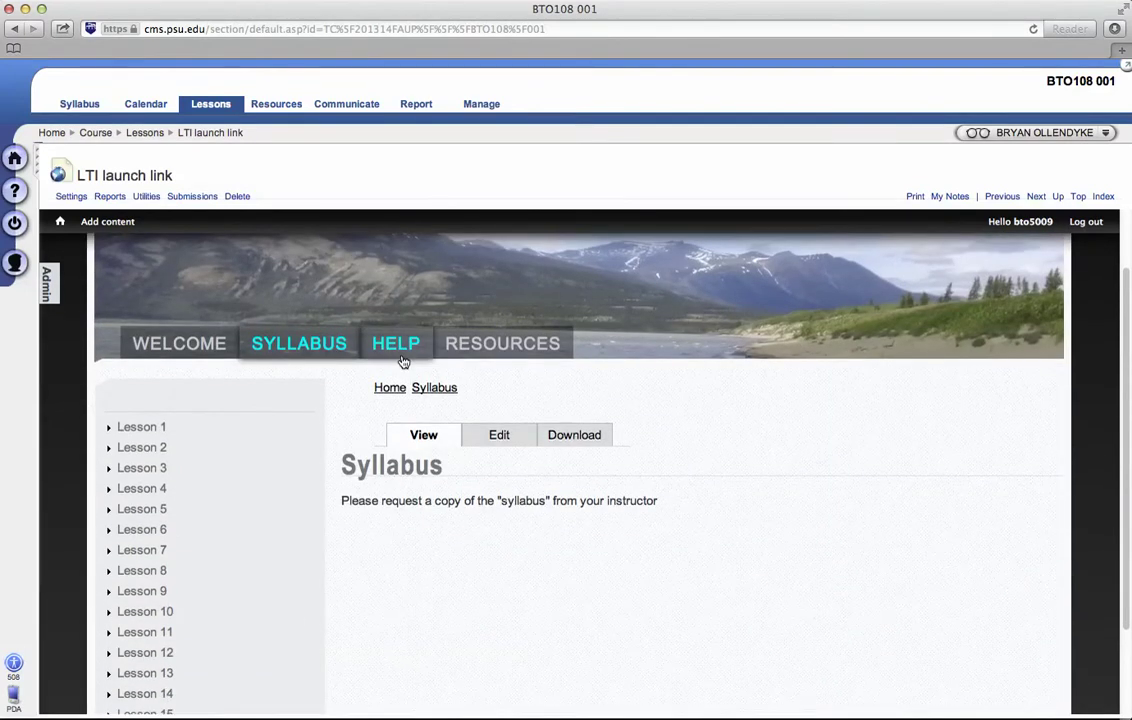
click(403, 361)
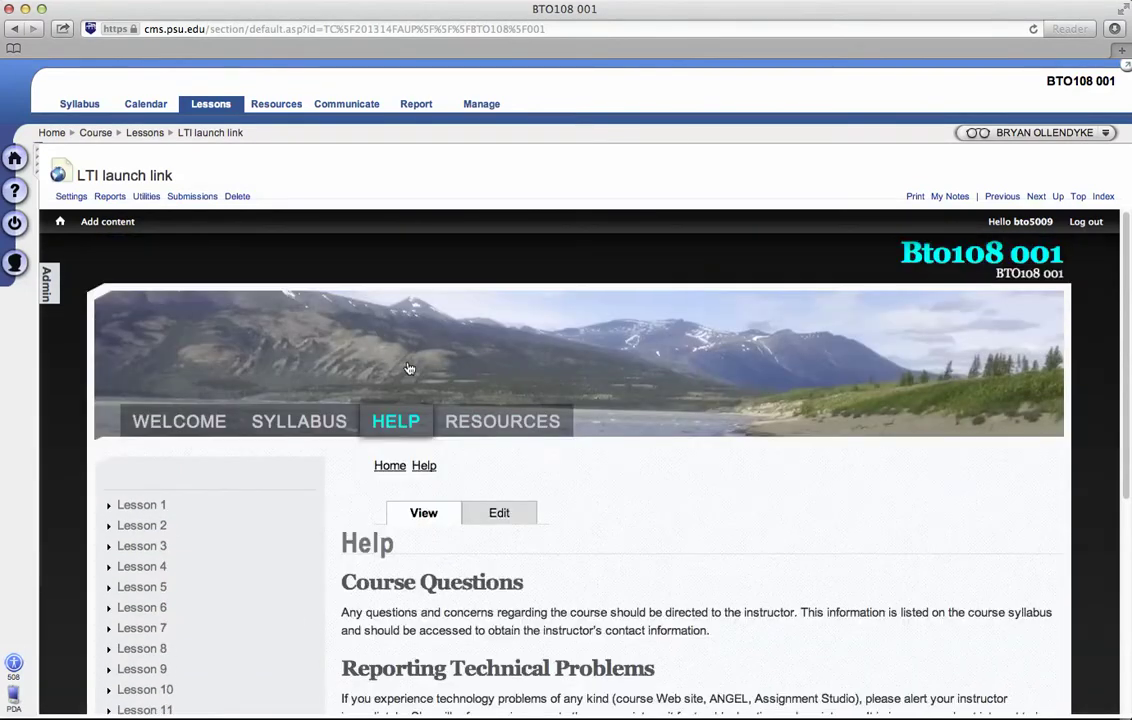
click(494, 424)
scroll(642, 457, down, 5)
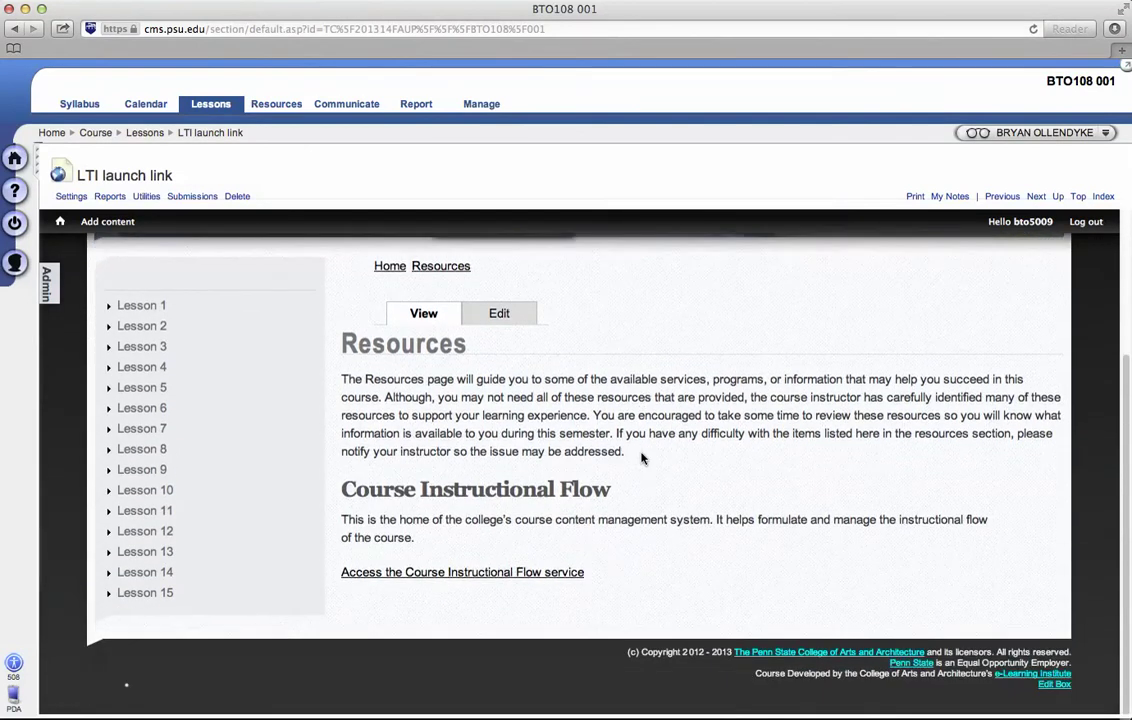
scroll(650, 500, up, 1)
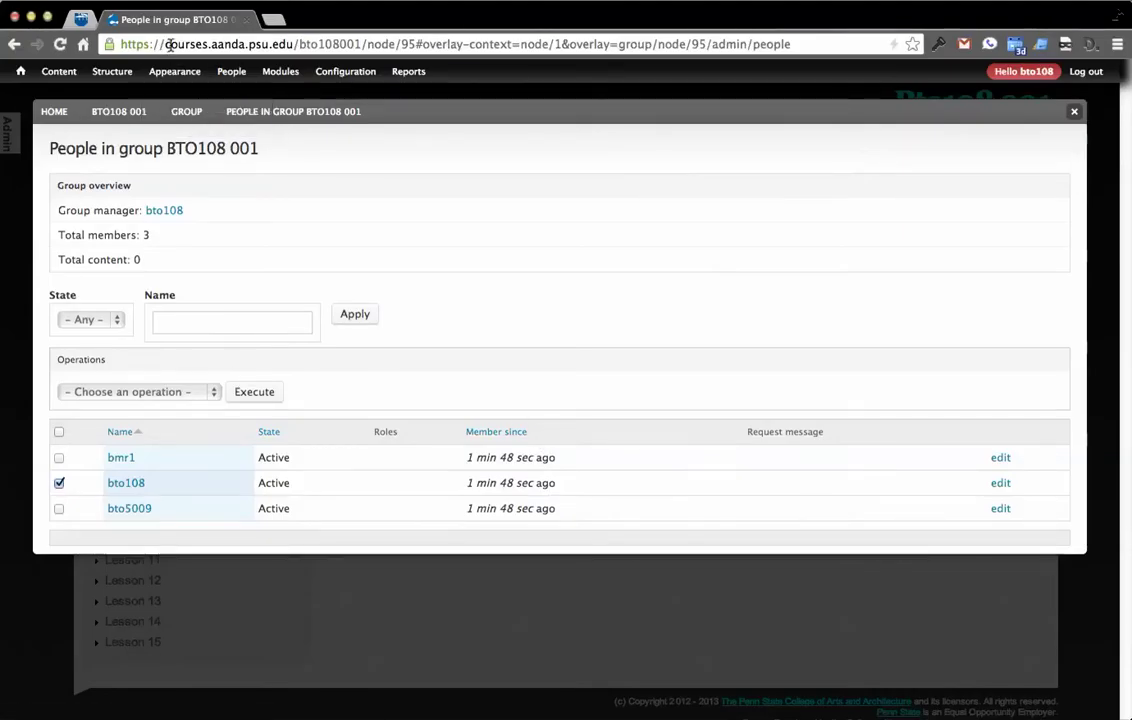
Edit the address to load the bto108001 course page in the online CIS.
text(onl)
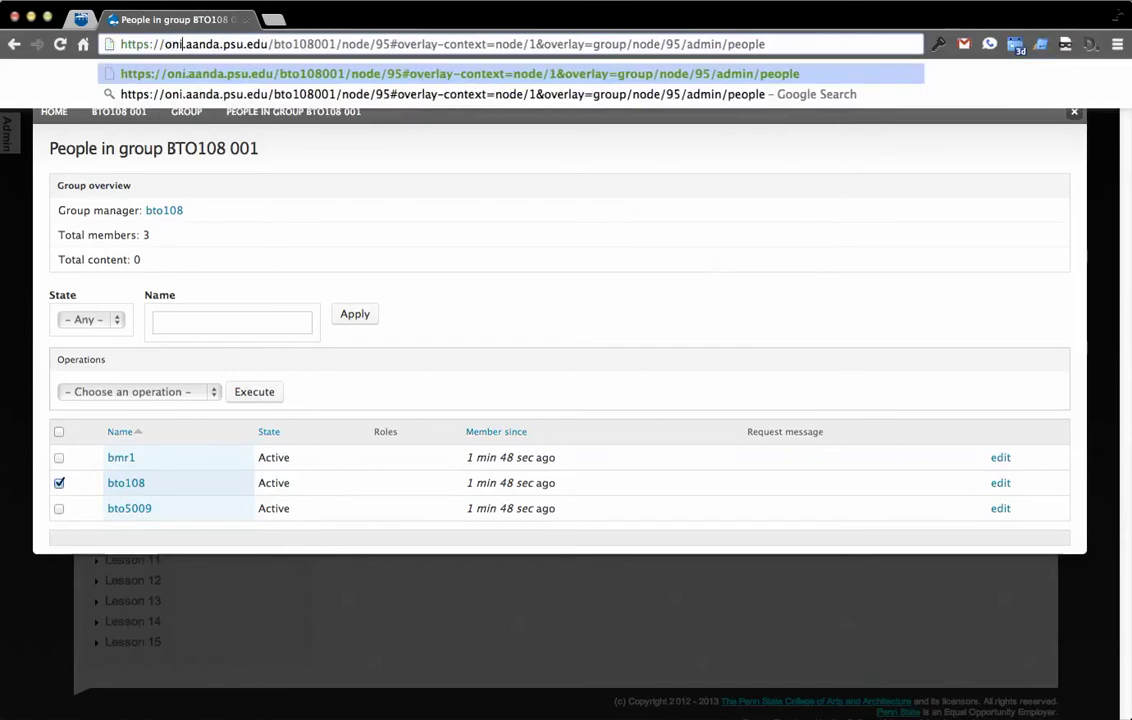
text(ine.)
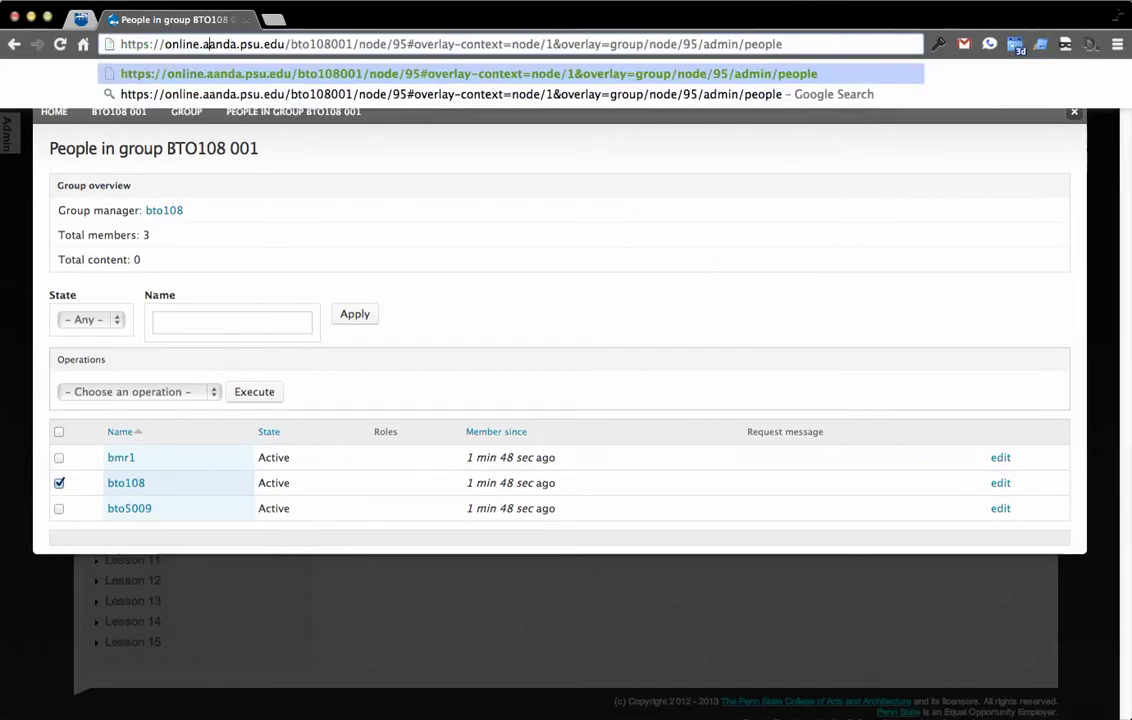
key(Right)
key(Right)
key(Right)
key(Right)
key(Right)
key(Right)
key(Right)
key(Right)
key(Right)
key(Right)
key(Right)
key(Right)
key(Right)
key(Right)
key(Right)
key(Right)
key(Right)
key(Right)
key(Right)
key(Right)
key(Right)
key(Right)
key(Right)
key(shift+End)
key(Delete)
key(Return)
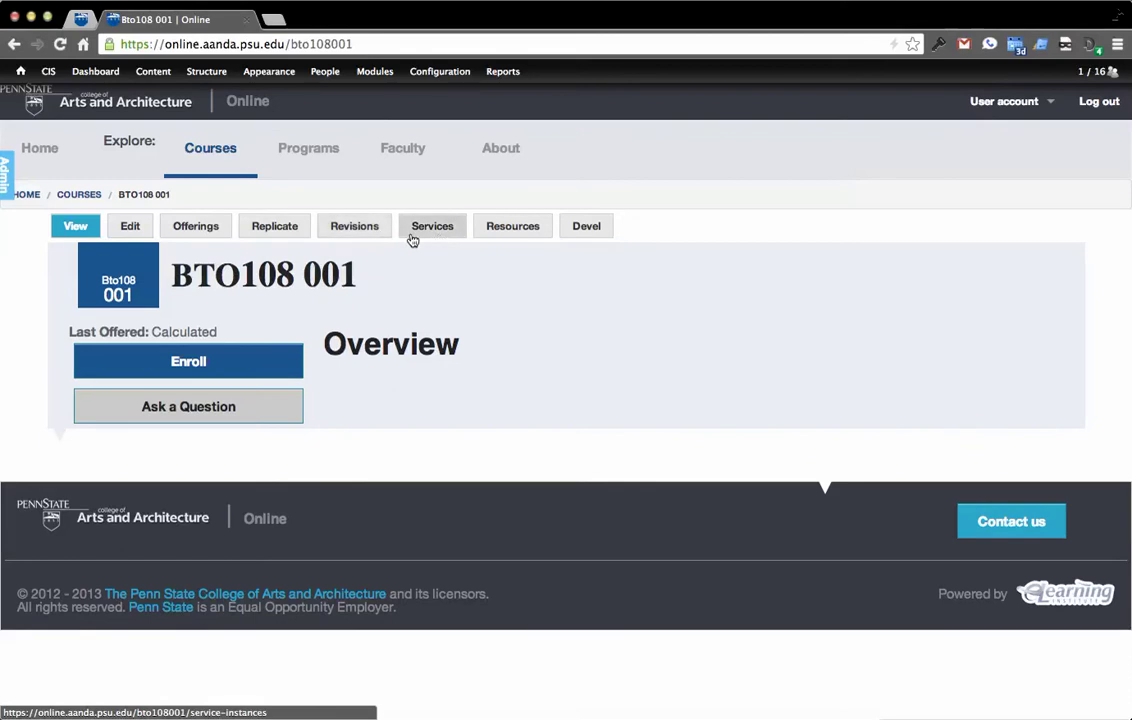
Edit Fall offering section 001 and write the welcome message 'Ss hey cool stuff'.
click(176, 227)
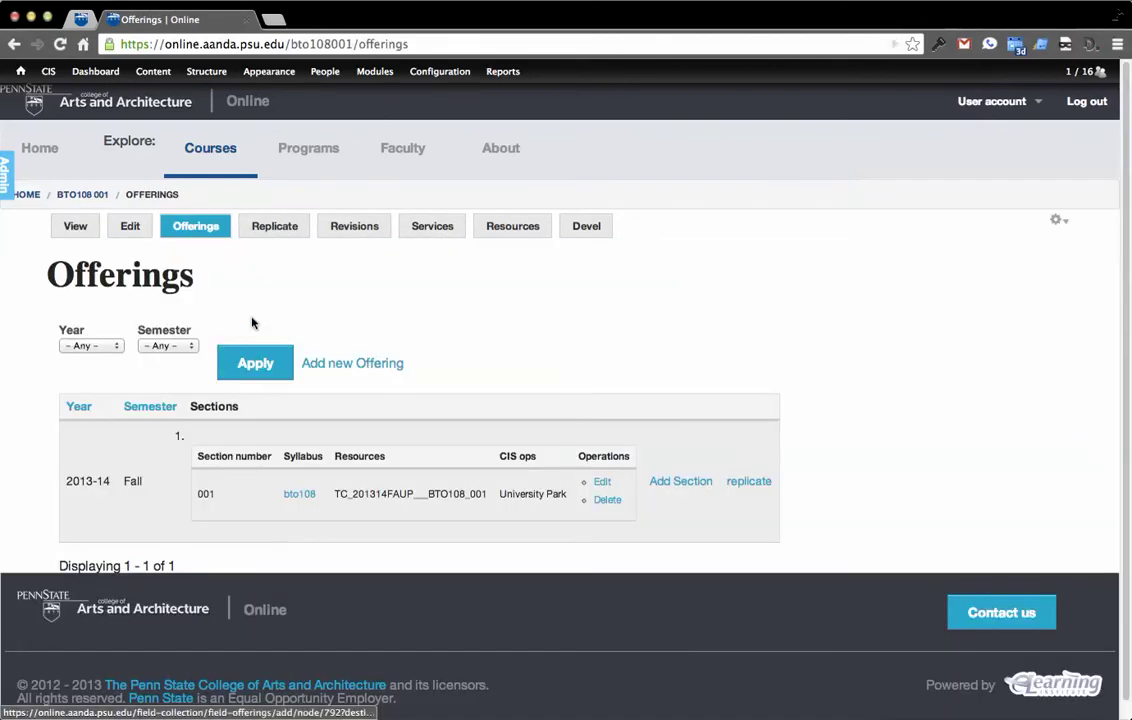
click(602, 482)
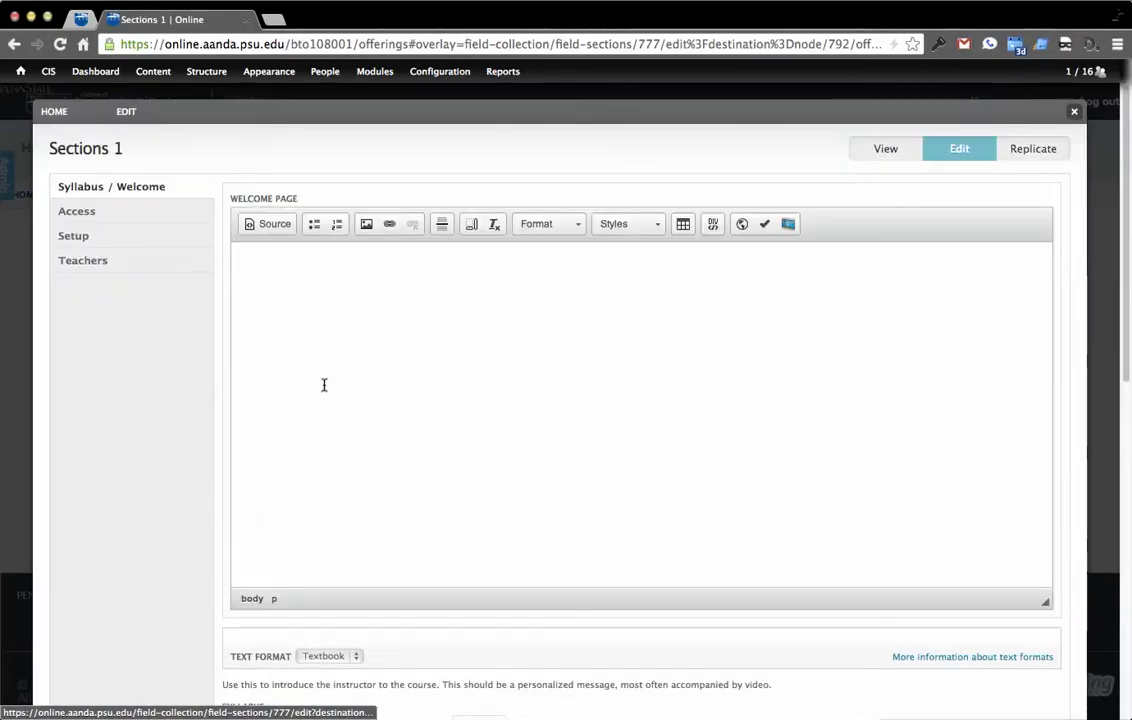
click(318, 384)
text(S)
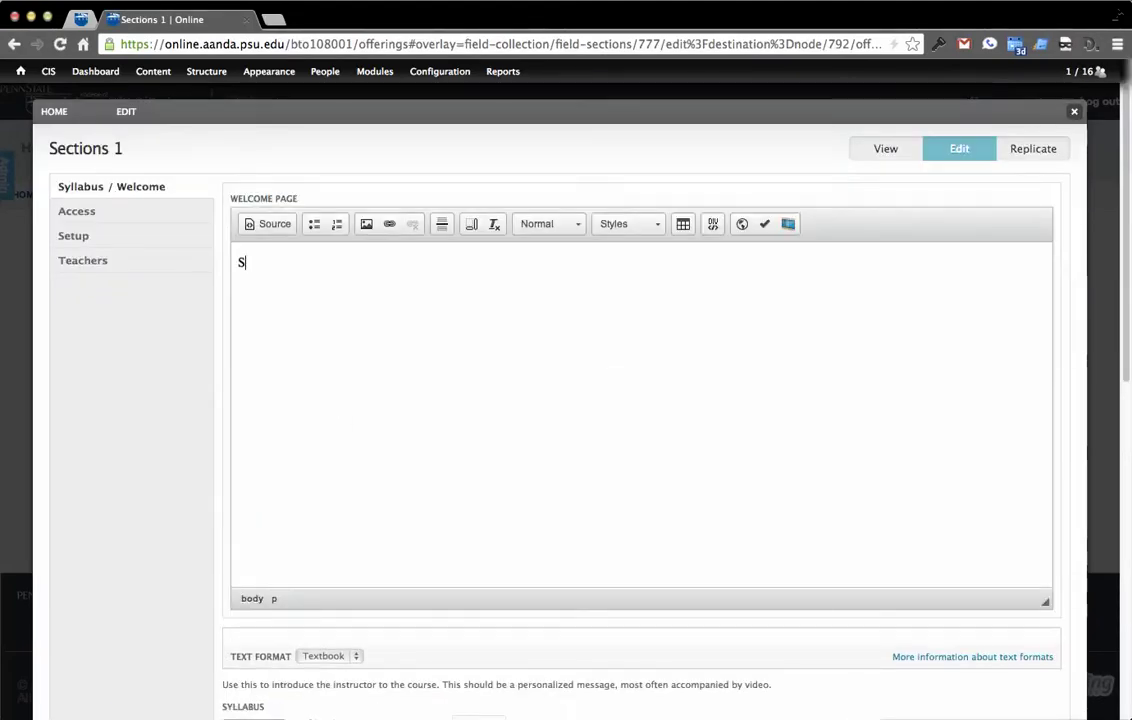
text(s hey cool stuff)
Upload samplesyllabus.pdf from Downloads as both the syllabus and the welcome letter.
scroll(270, 385, down, 2)
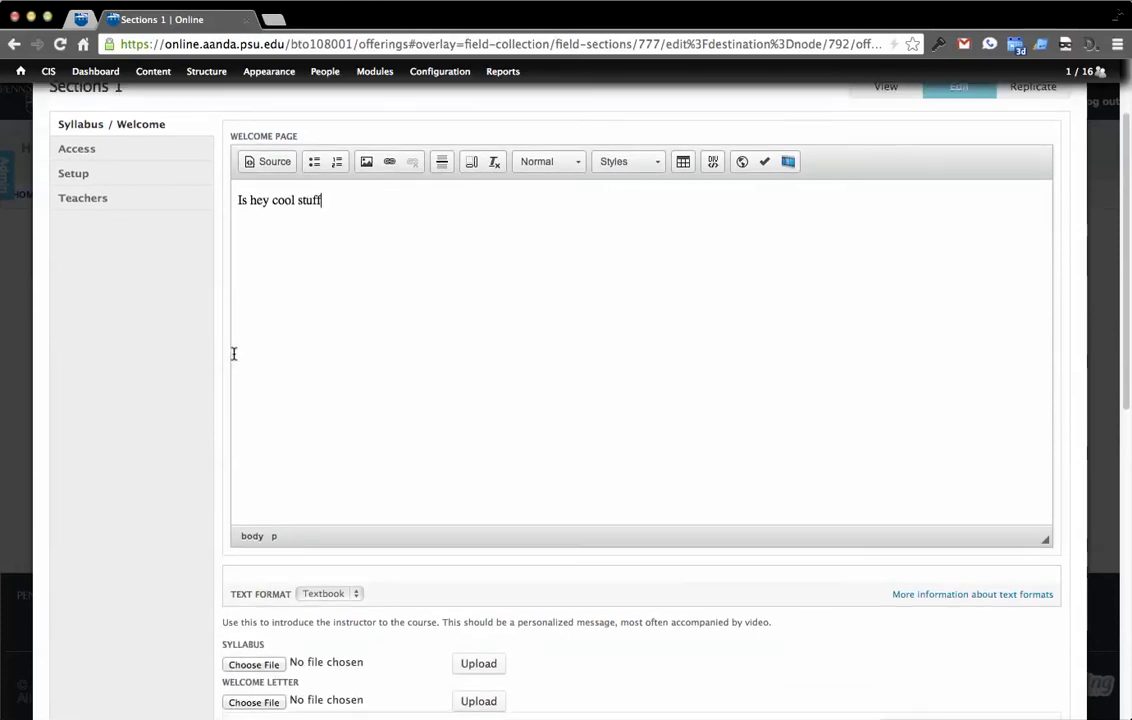
scroll(184, 316, down, 10)
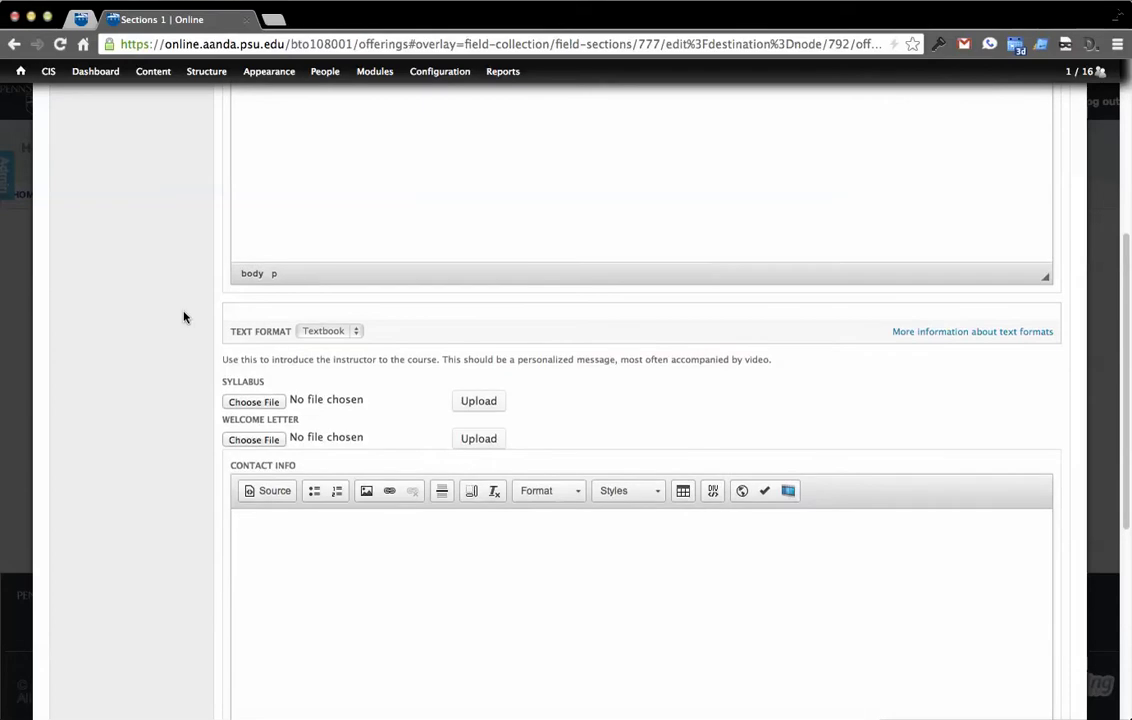
mouse_move(228, 213)
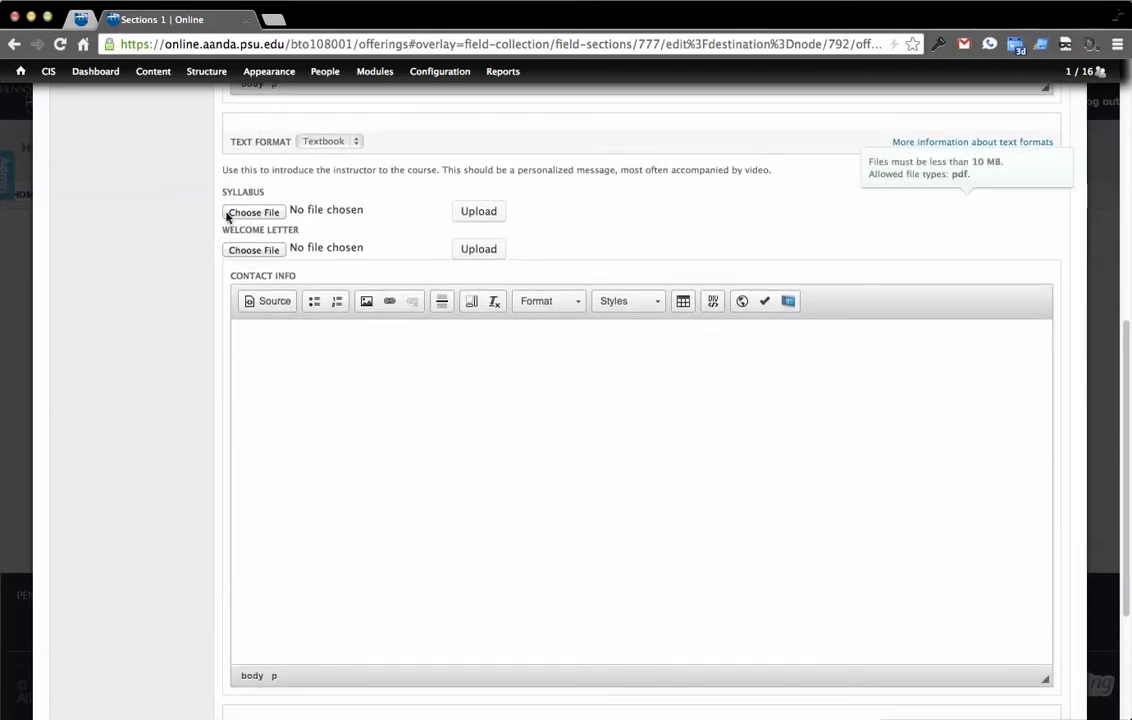
click(268, 213)
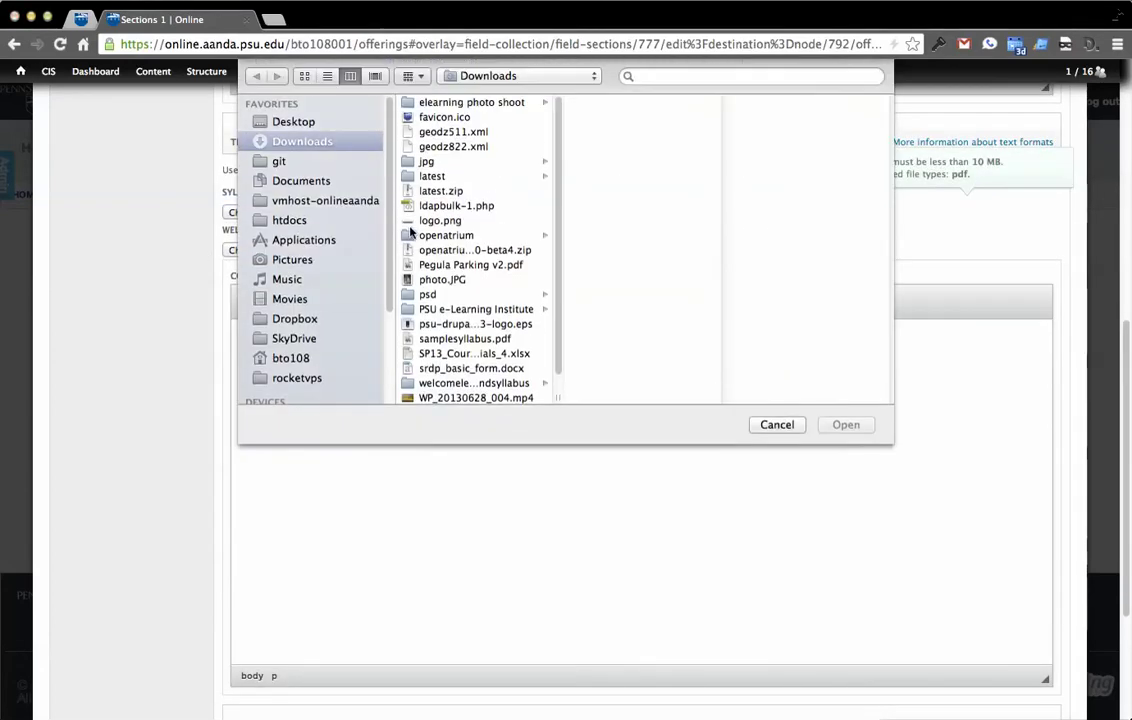
click(472, 340)
double_click(472, 340)
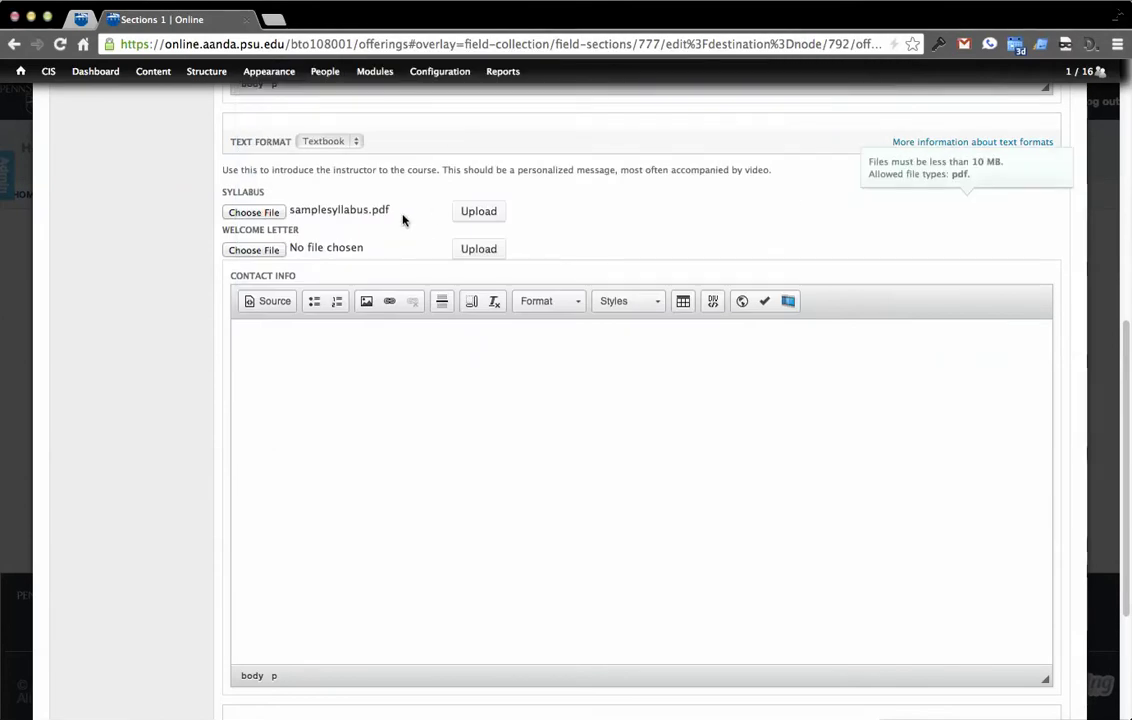
click(266, 251)
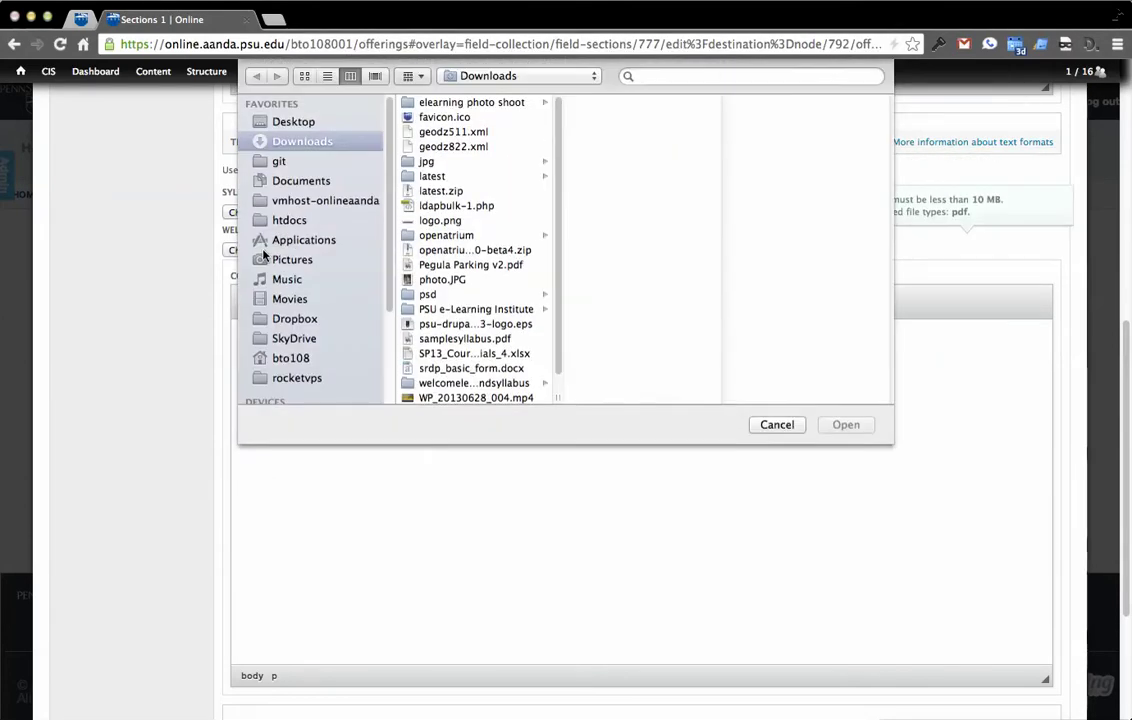
key(Return)
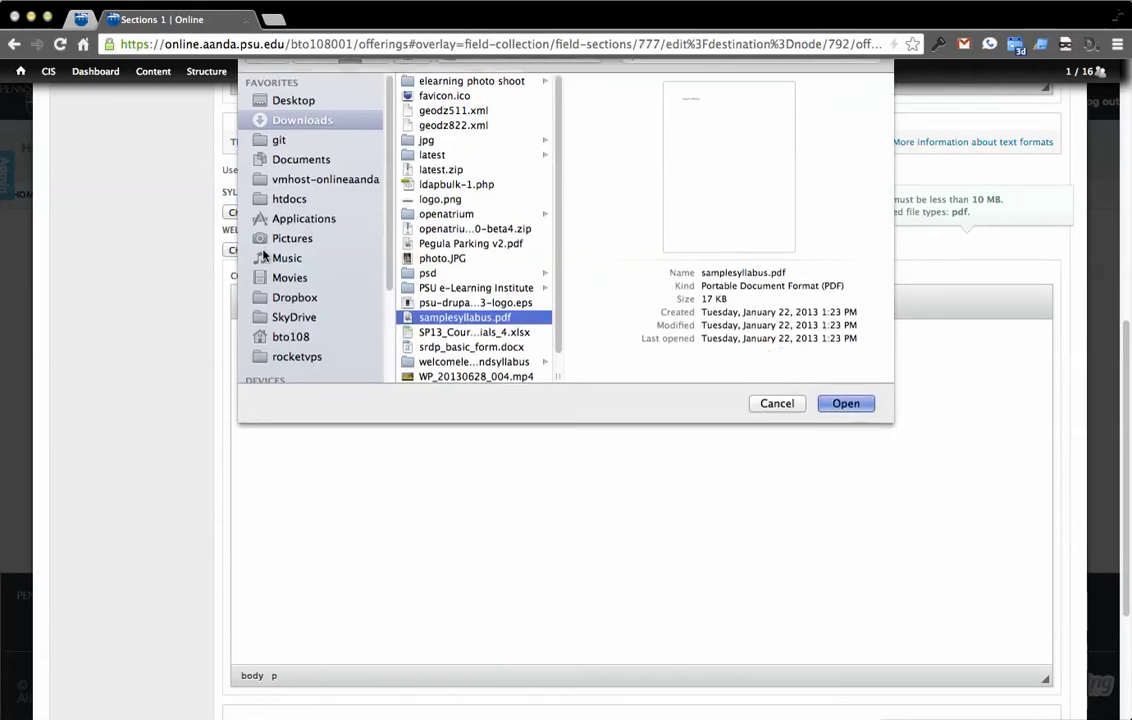
click(478, 211)
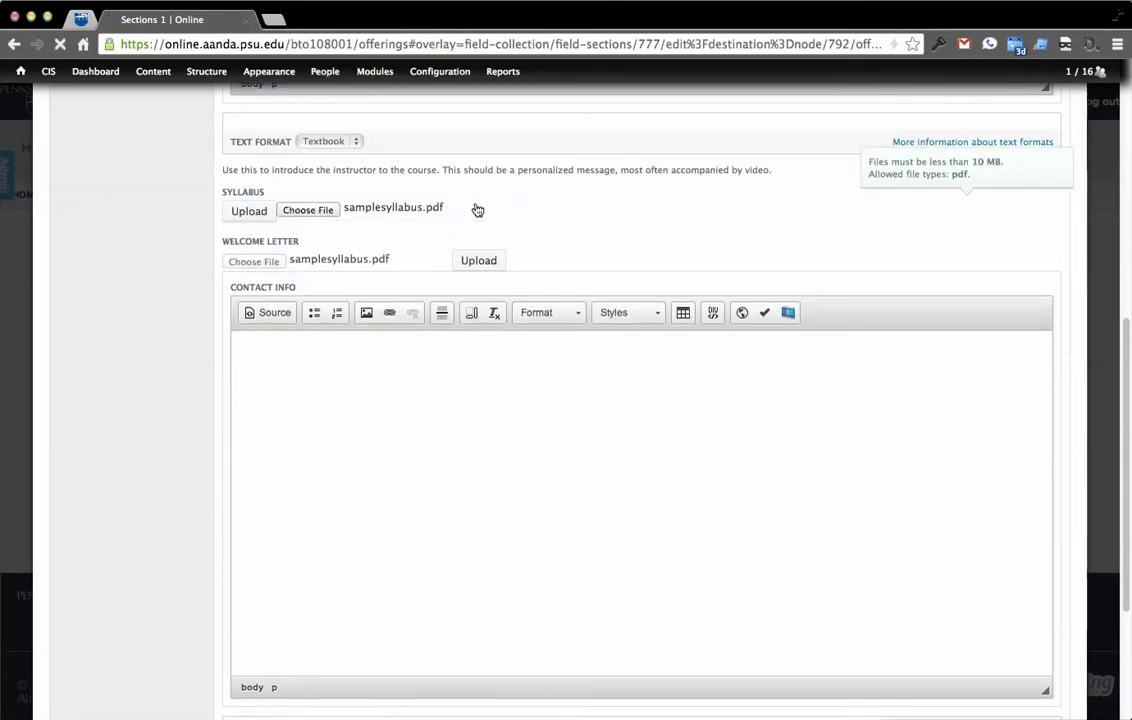
click(480, 248)
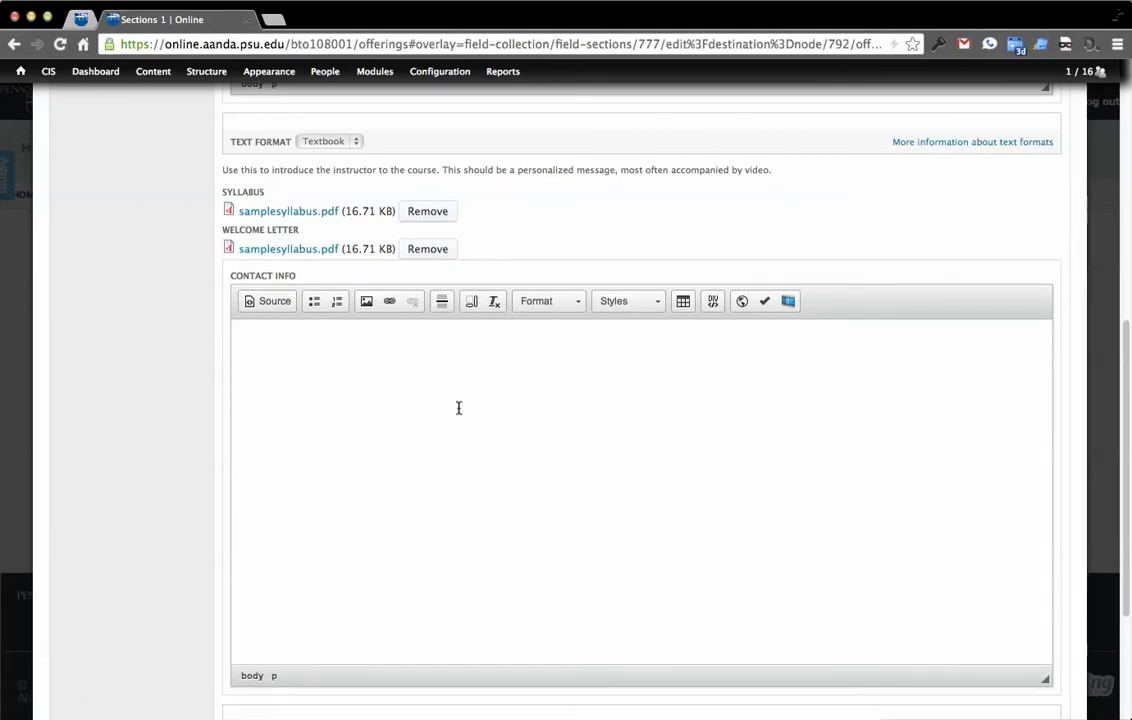
Start contact info with 'Br' and add YouTube, Technical Support, Electronic Reserves, Digital Campus resources.
click(459, 408)
text(Bryan Is cool)
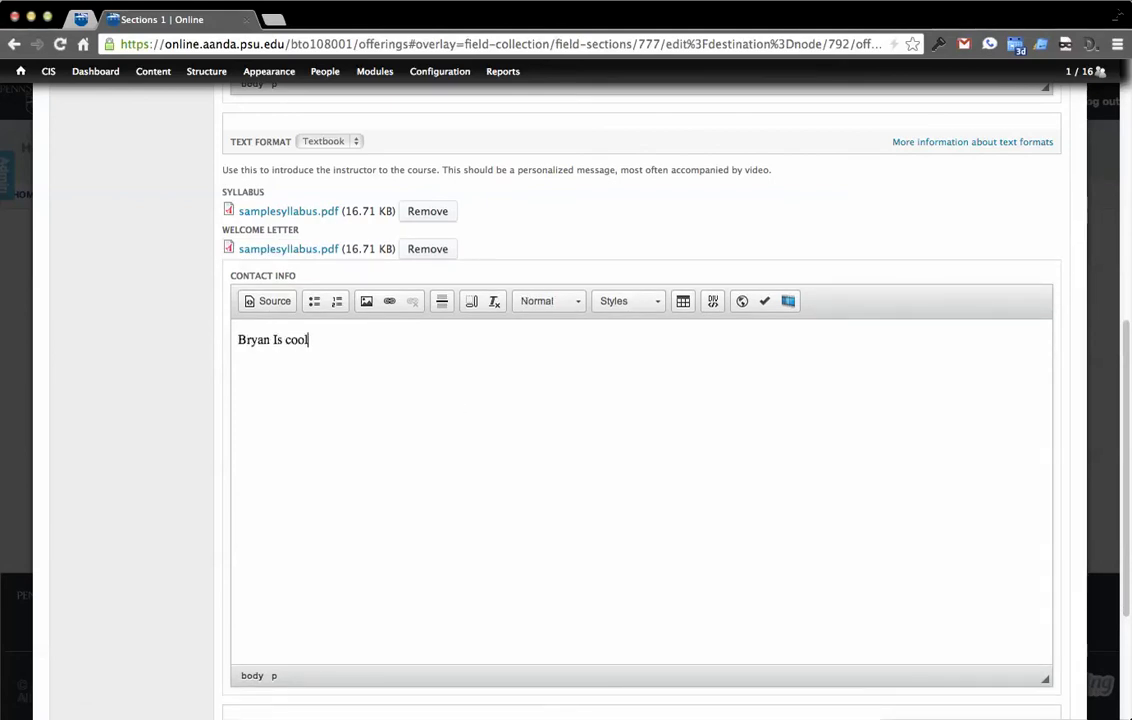
scroll(150, 420, down, 5)
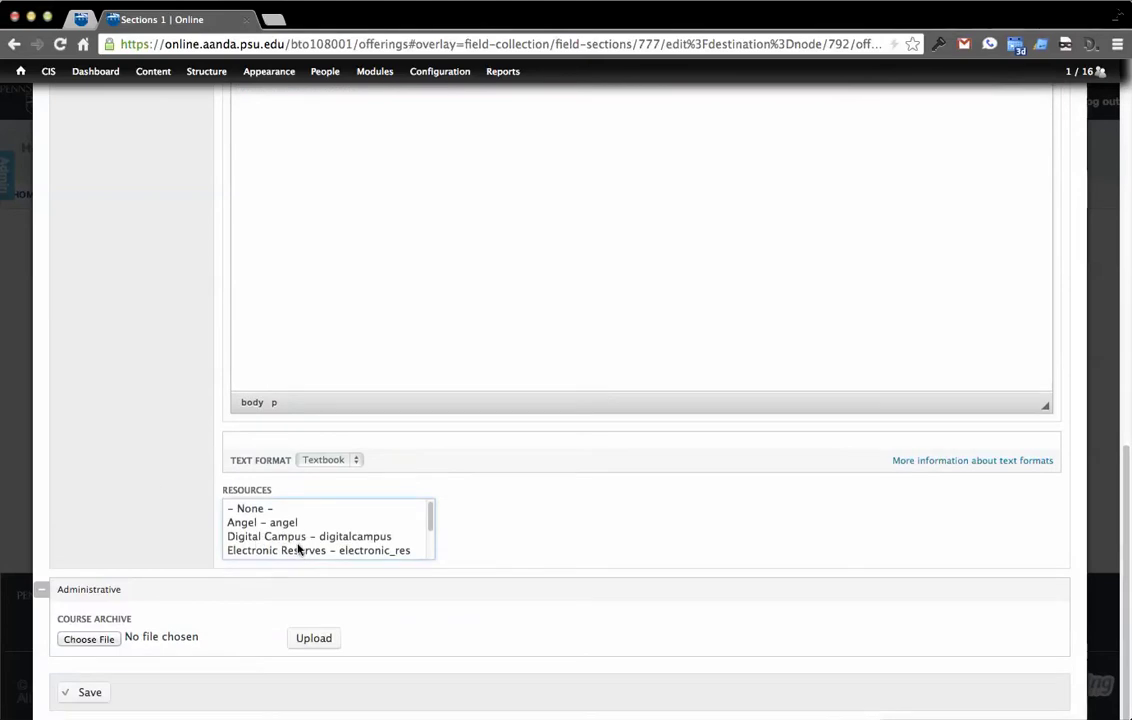
scroll(299, 546, down, 1)
scroll(299, 546, down, 2)
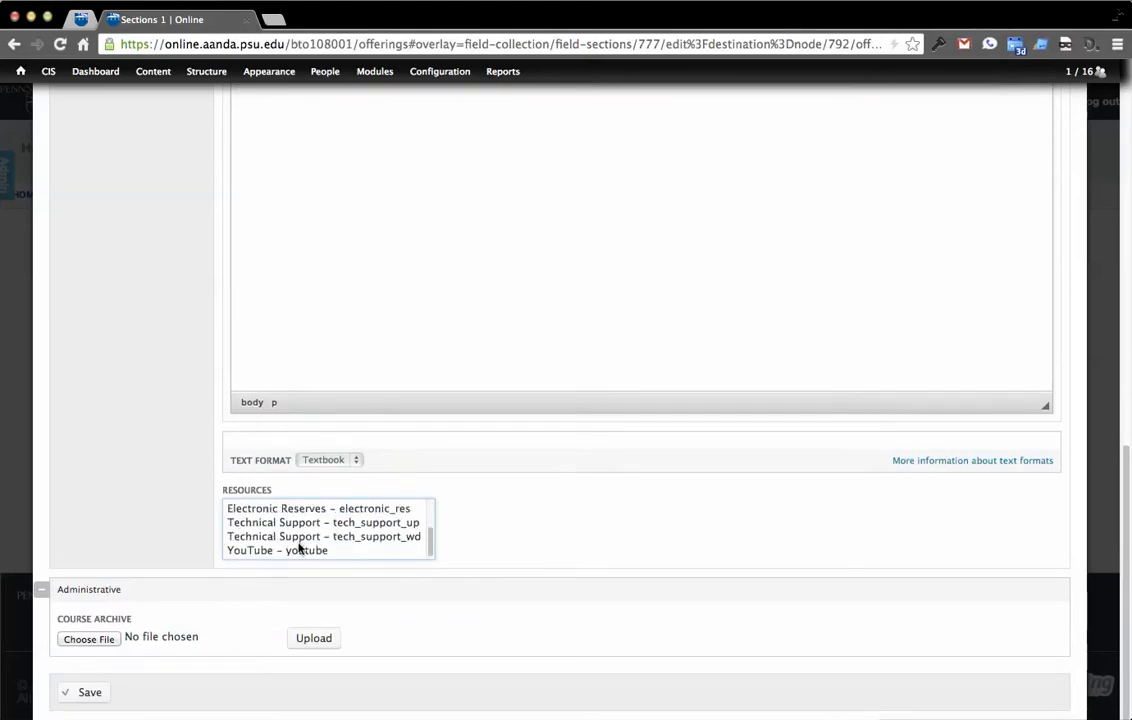
click(299, 550)
super+click(310, 537)
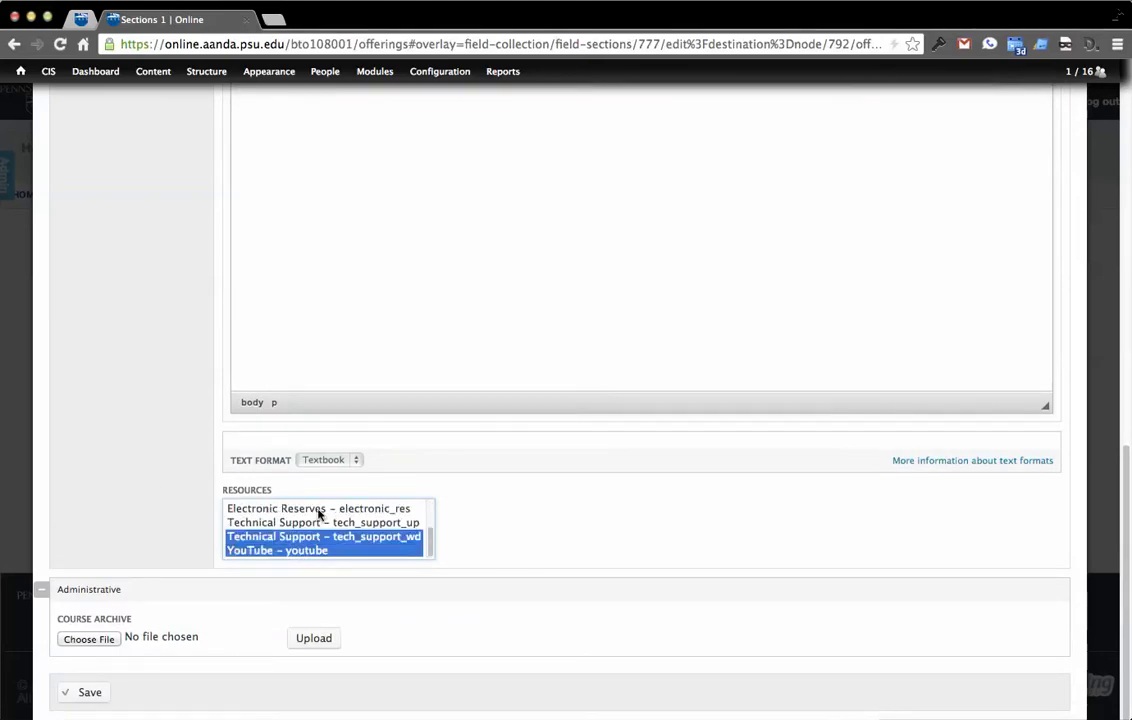
super+click(318, 510)
scroll(318, 520, up, 2)
super+click(318, 523)
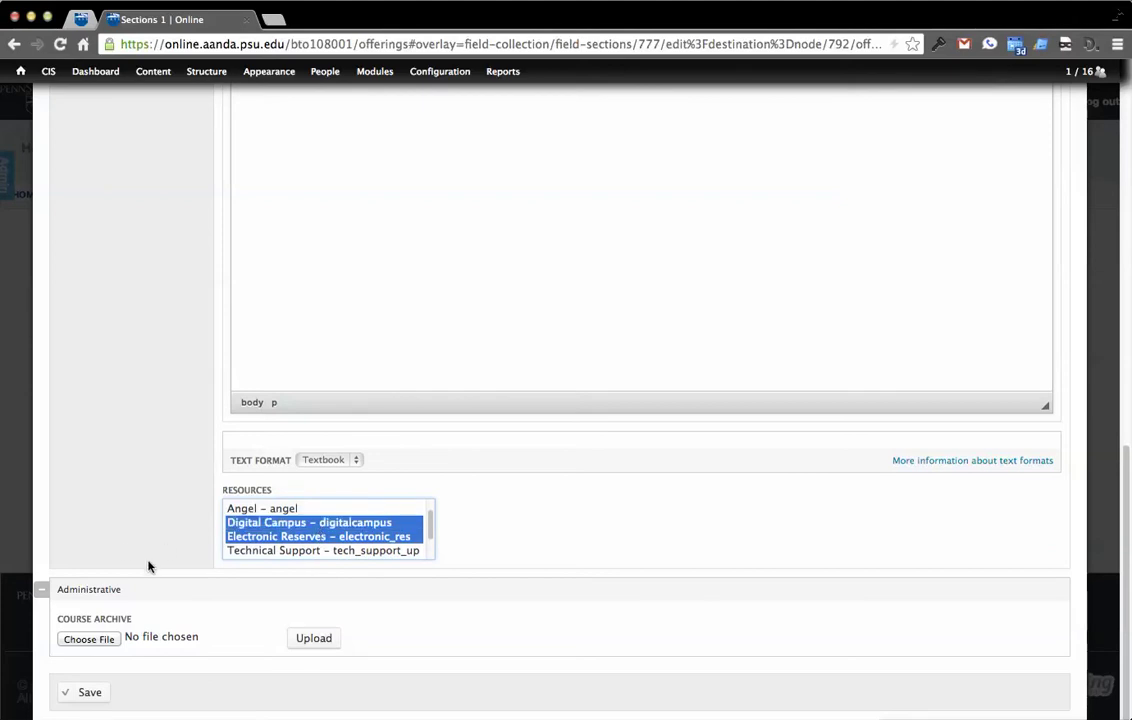
scroll(121, 548, up, 15)
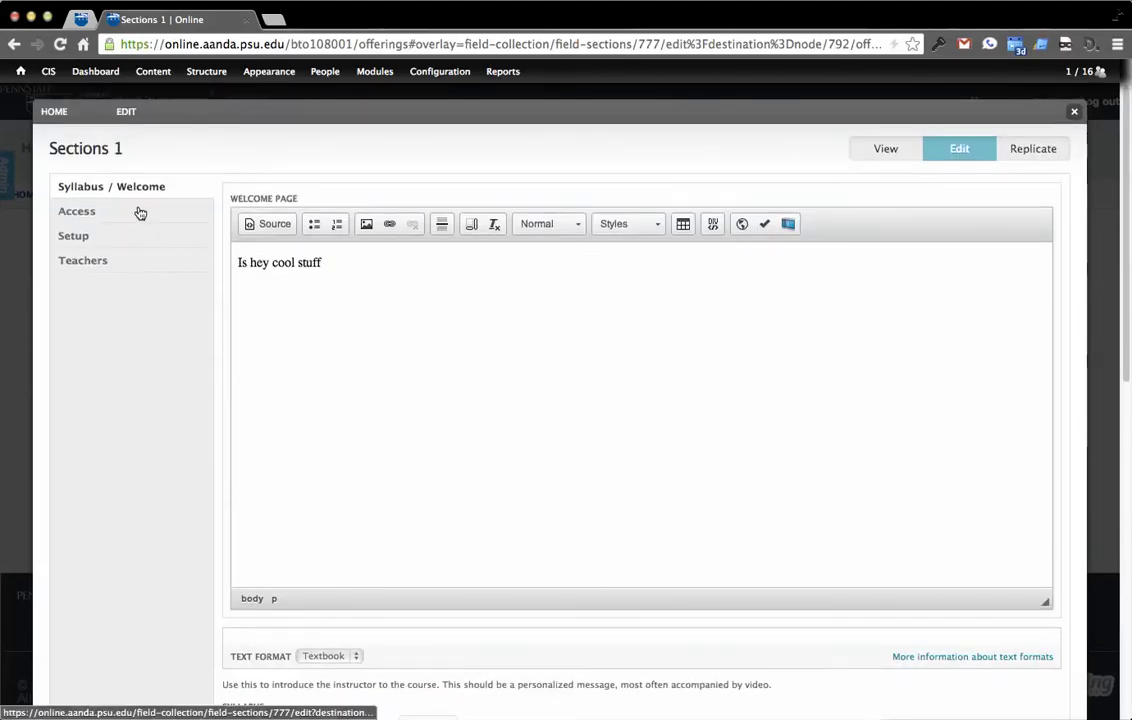
Review Access settings, then tick Course Instructional Flow and Studio in Setup and save section 001.
click(134, 212)
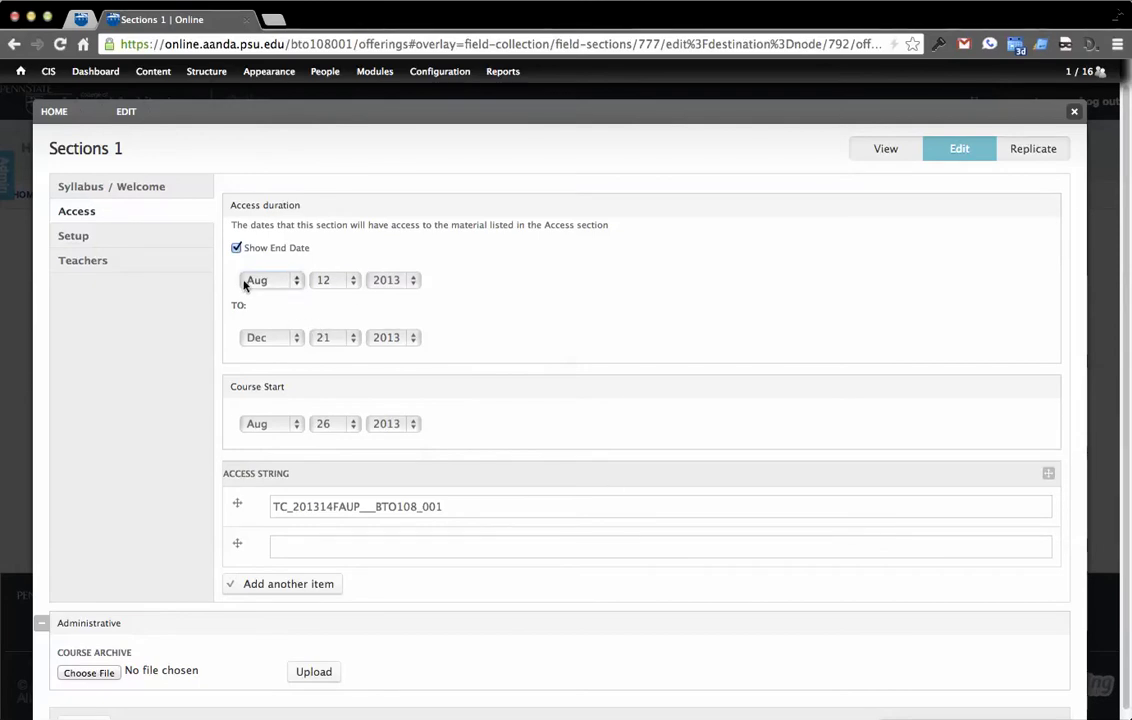
click(132, 245)
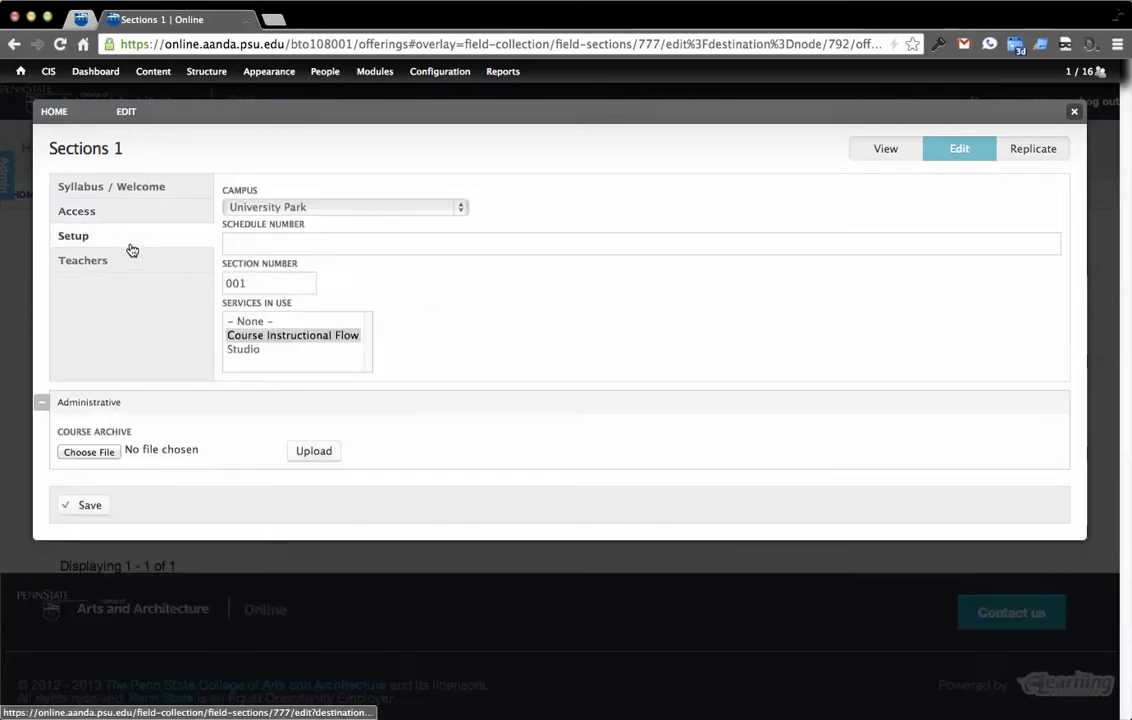
click(272, 342)
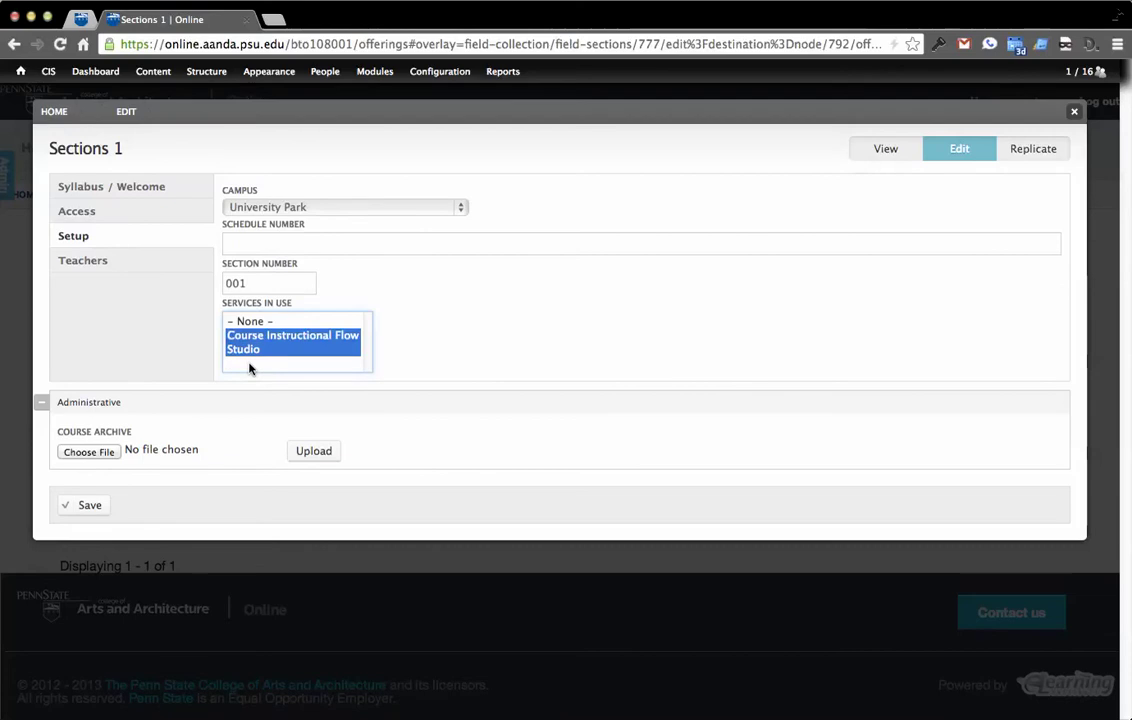
click(90, 507)
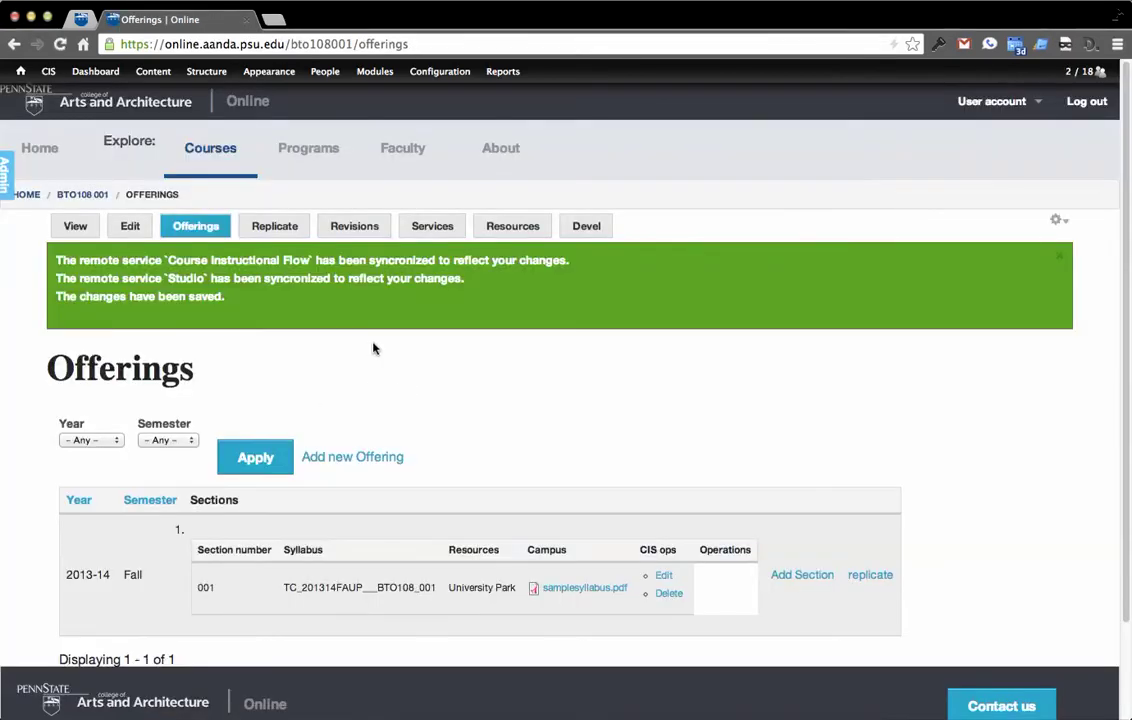
Open the Services tab to list the bto108001 studio and courses instances.
scroll(372, 346, down, 1)
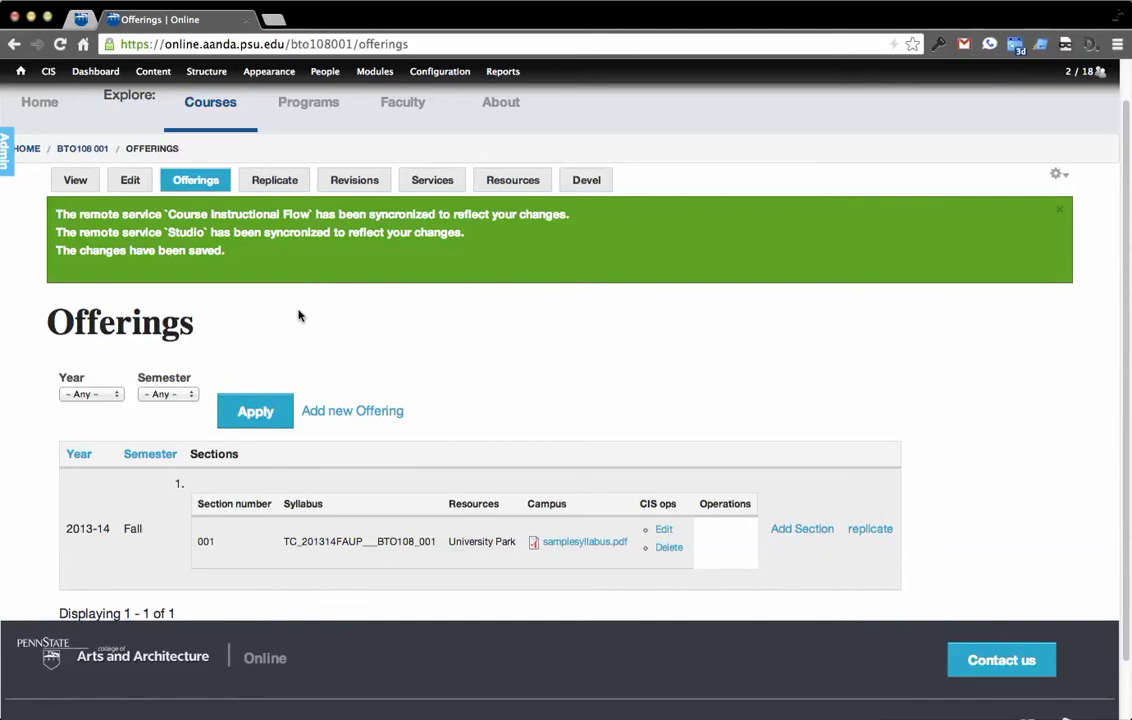
click(438, 180)
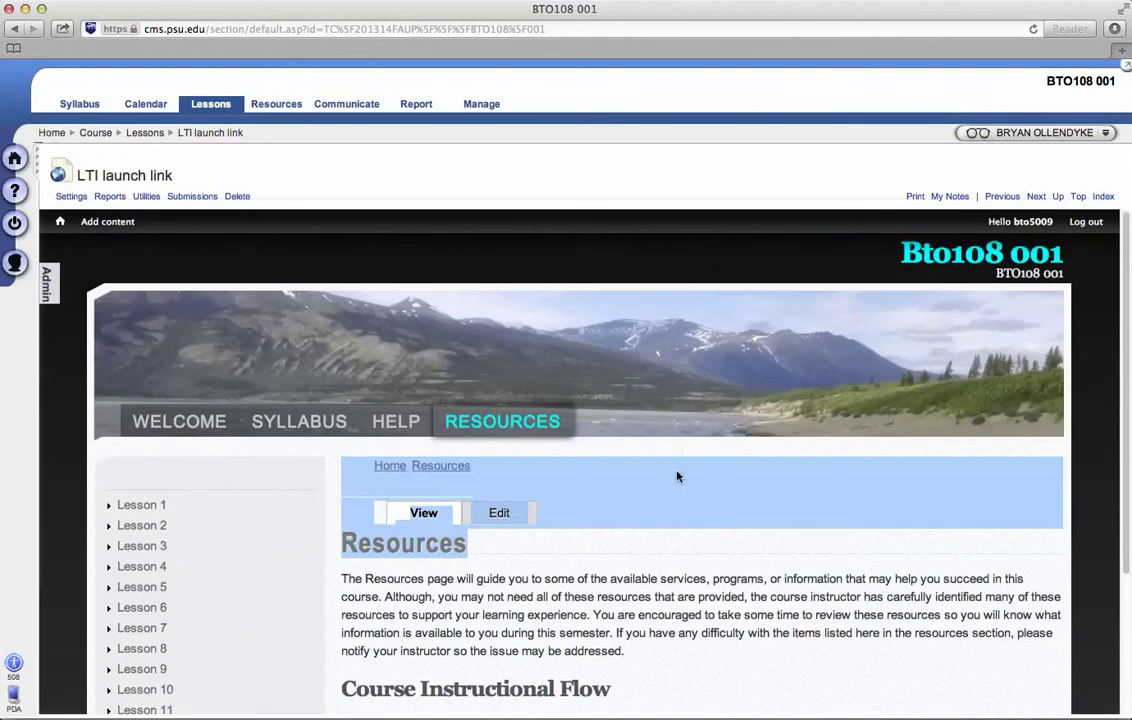
Open the embedded course's Welcome page and scroll through it.
click(677, 477)
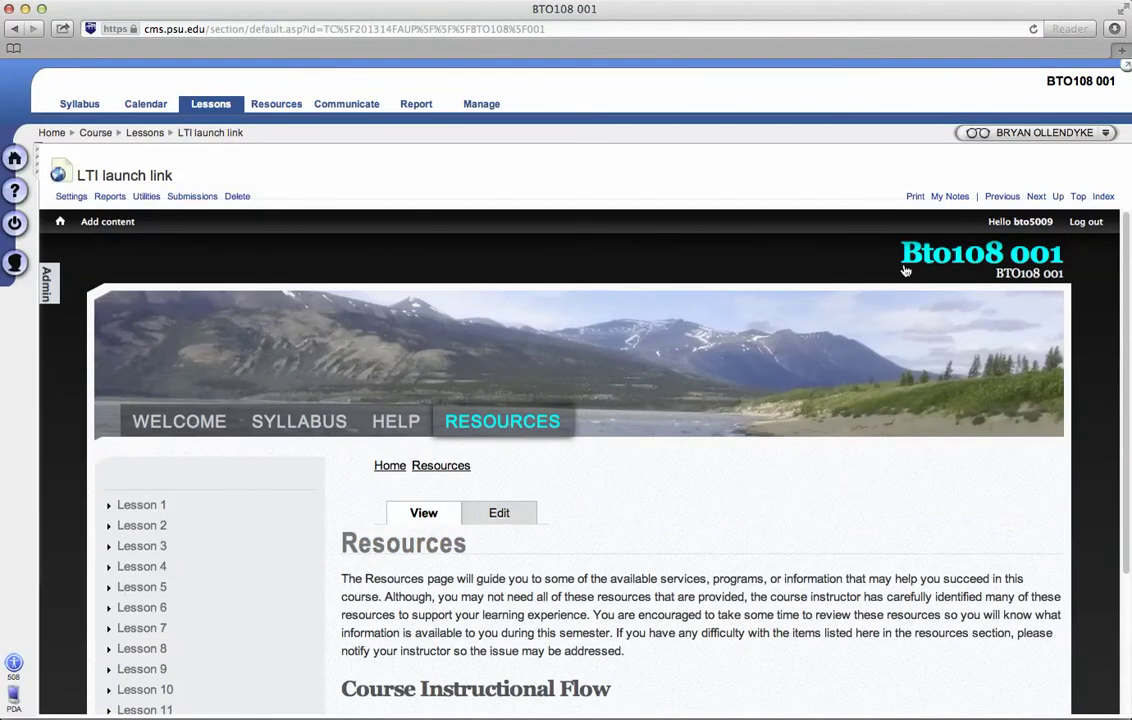
click(742, 362)
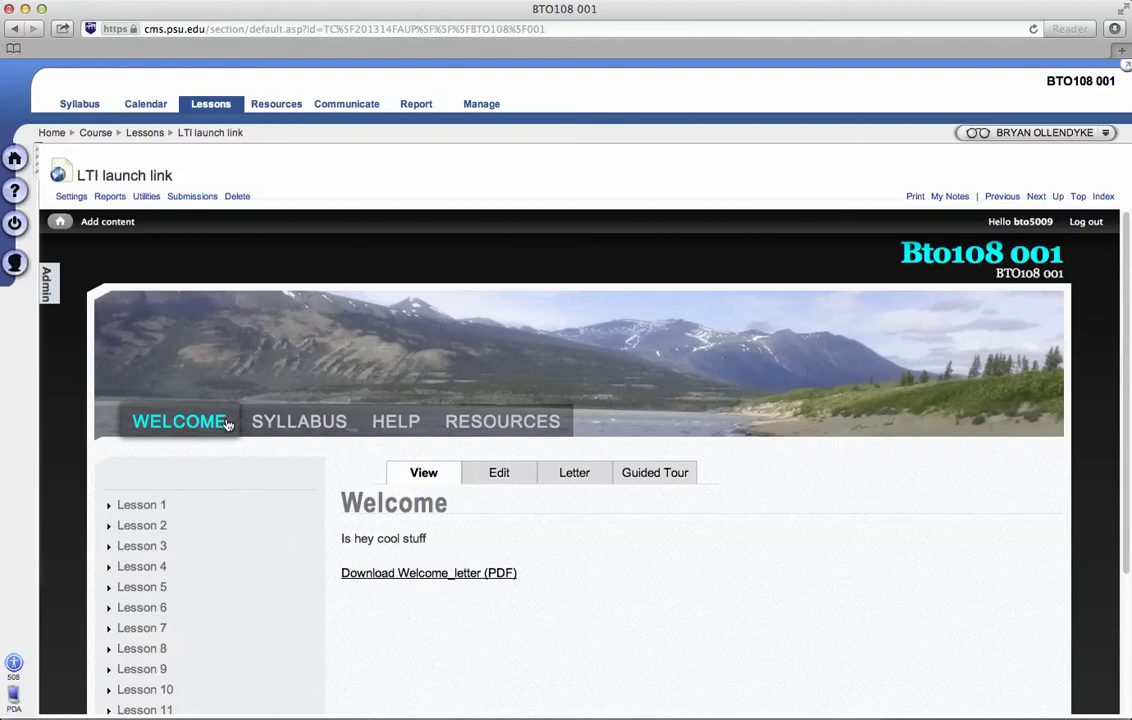
scroll(245, 455, down, 2)
scroll(374, 536, up, 2)
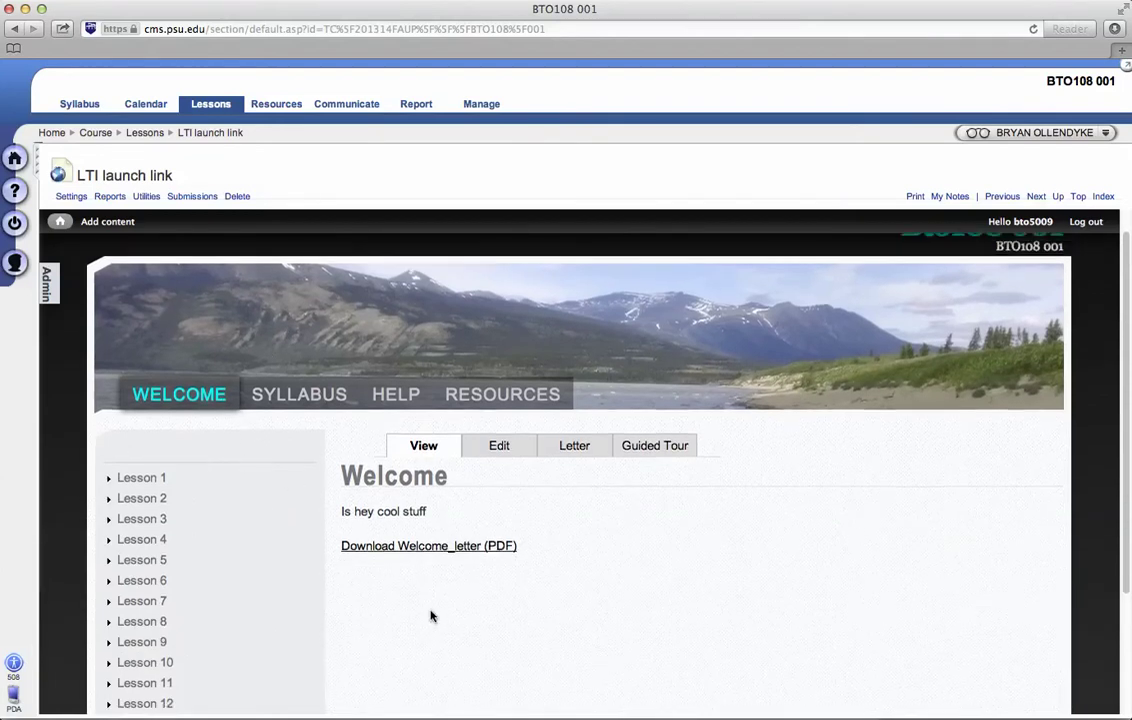
View the Syllabus page, then open the syllabus course site in a separate tab.
click(262, 424)
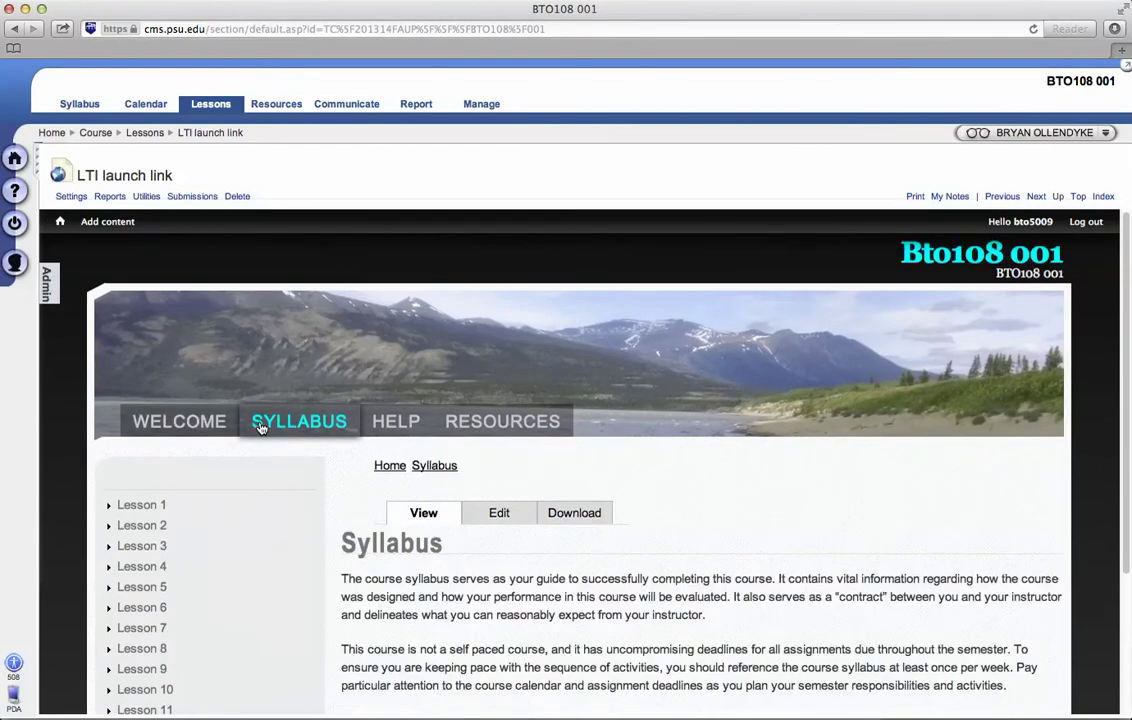
scroll(300, 420, down, 5)
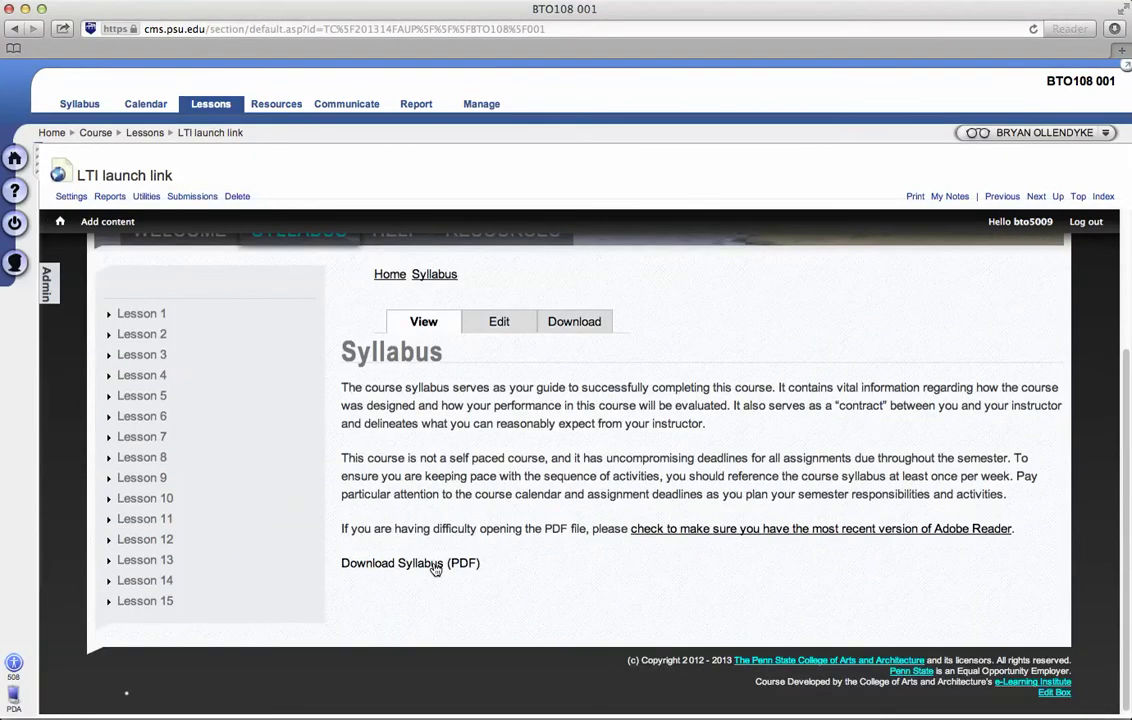
scroll(435, 565, up, 3)
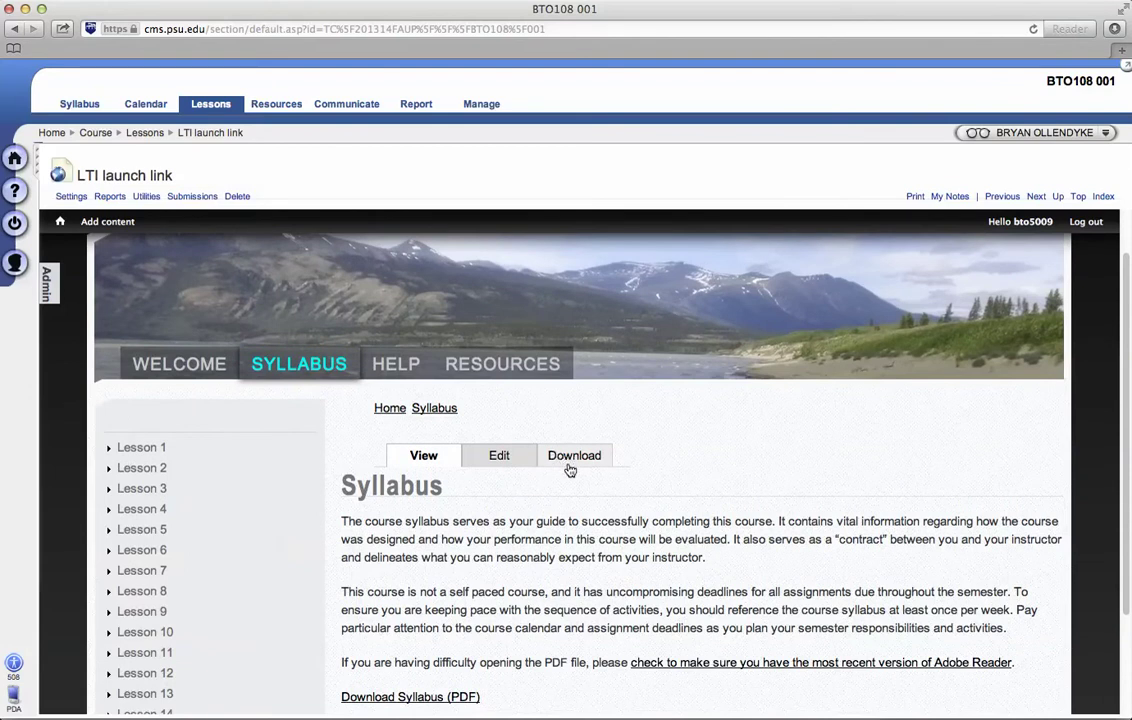
click(424, 456)
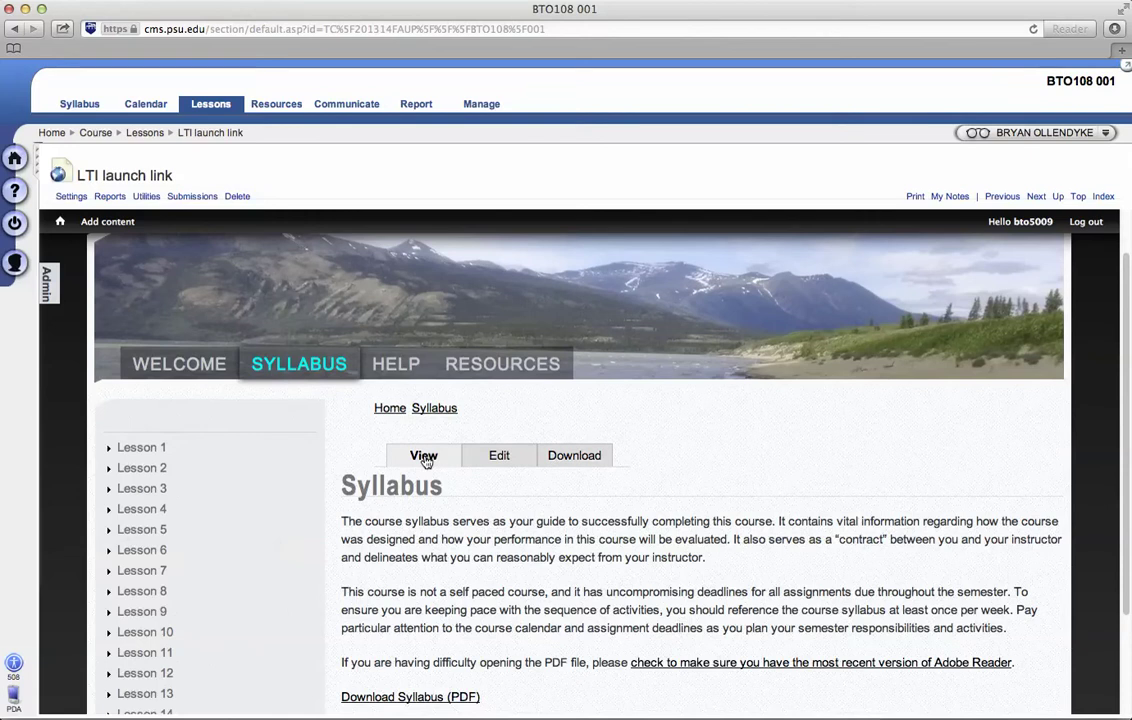
On the new syllabus tab, keep BTO108 001 as the viewed section and return to CIS Offerings.
click(600, 66)
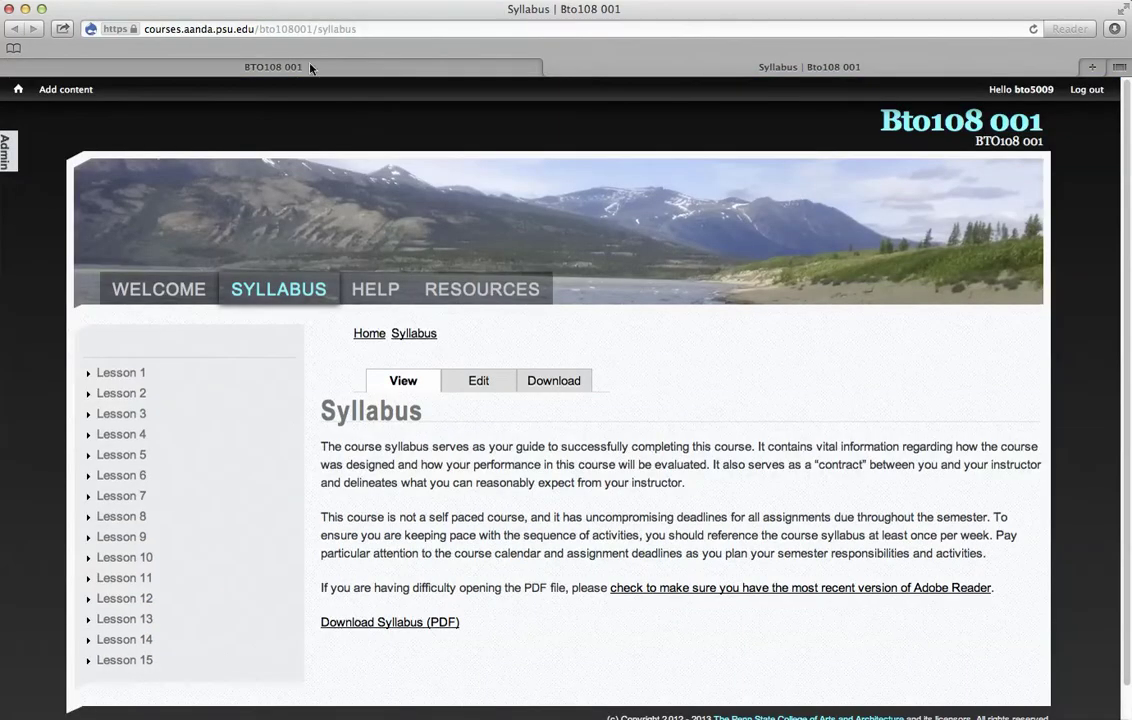
click(406, 29)
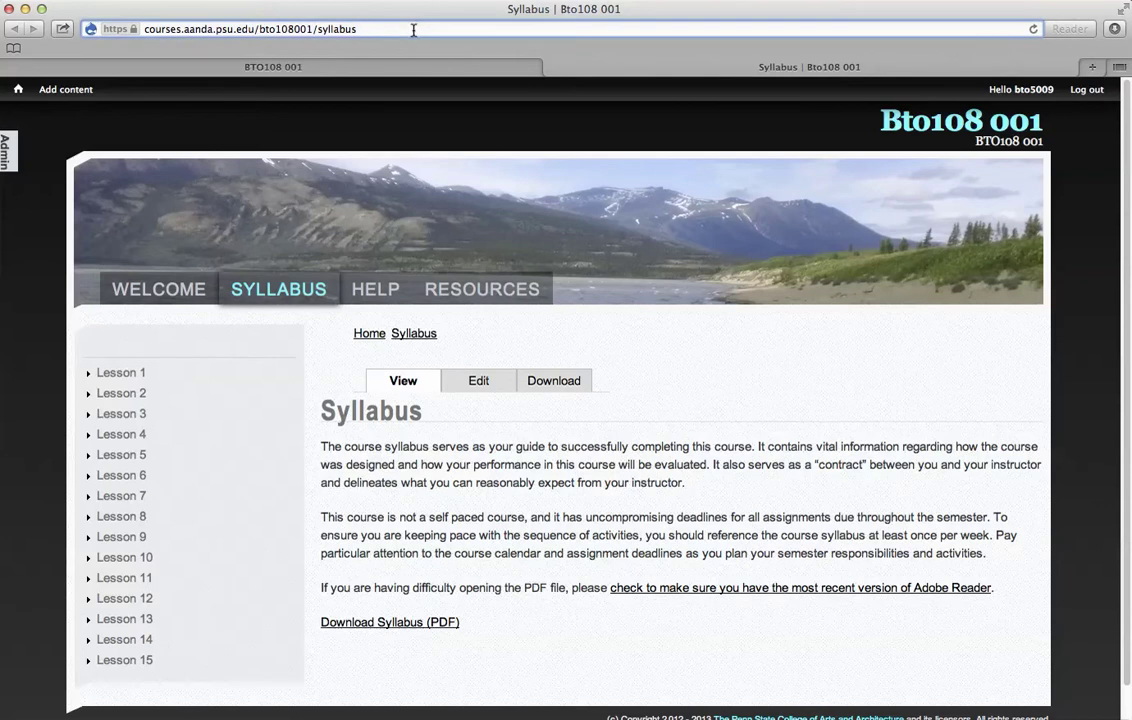
click(7, 145)
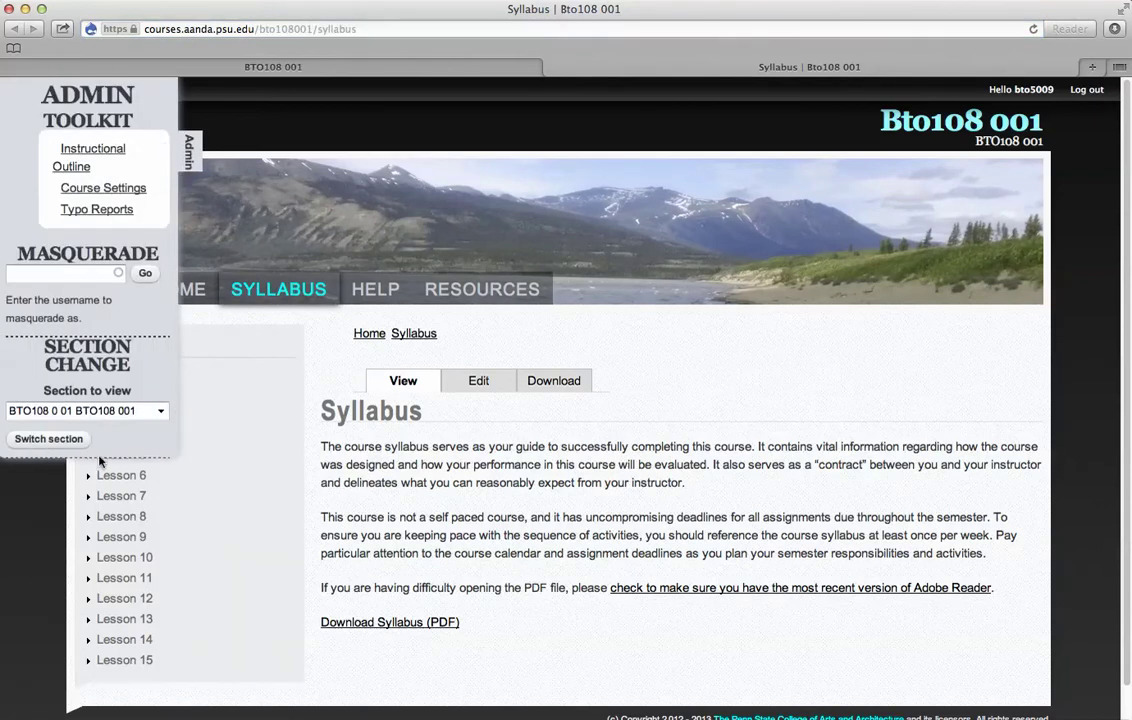
click(108, 416)
click(142, 362)
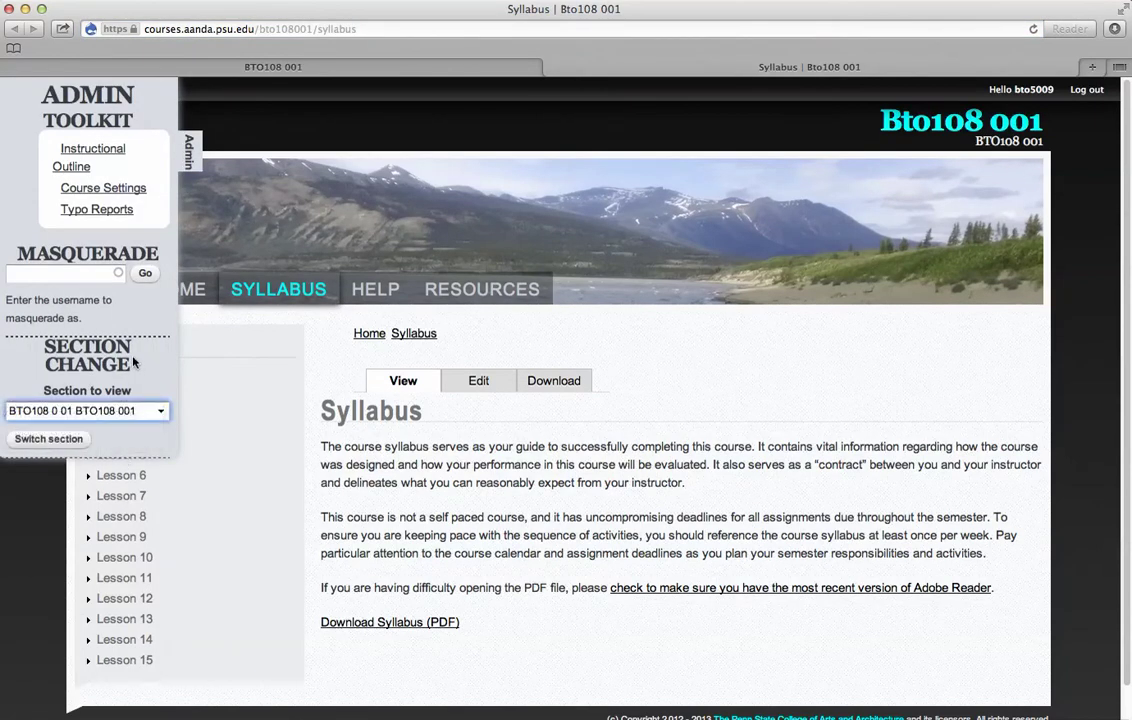
click(189, 152)
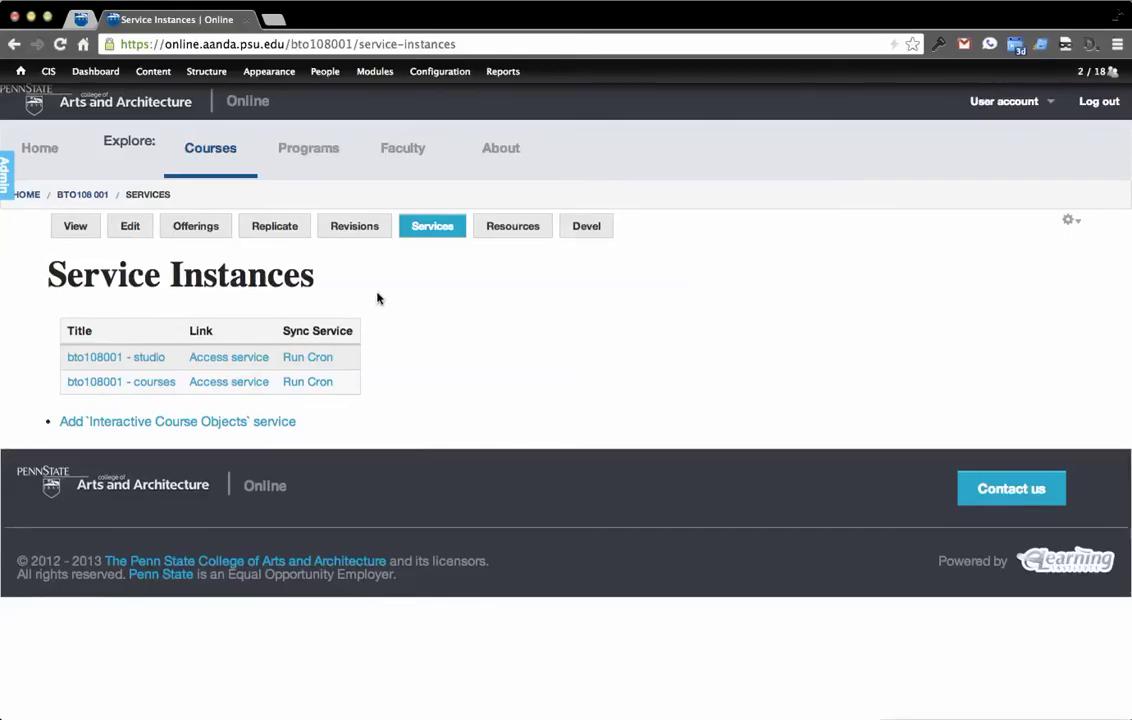
click(208, 230)
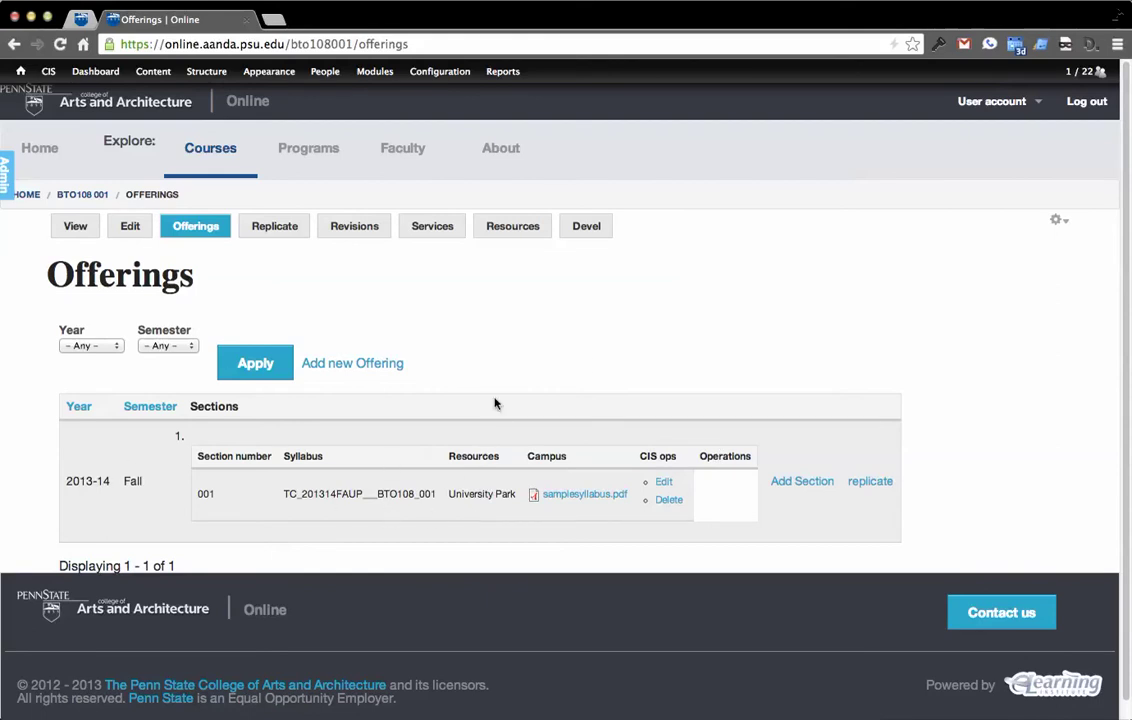
Append /download to the syllabus address to fetch samplesyllabus-1.pdf, then close the PDF.
key(super+Tab)
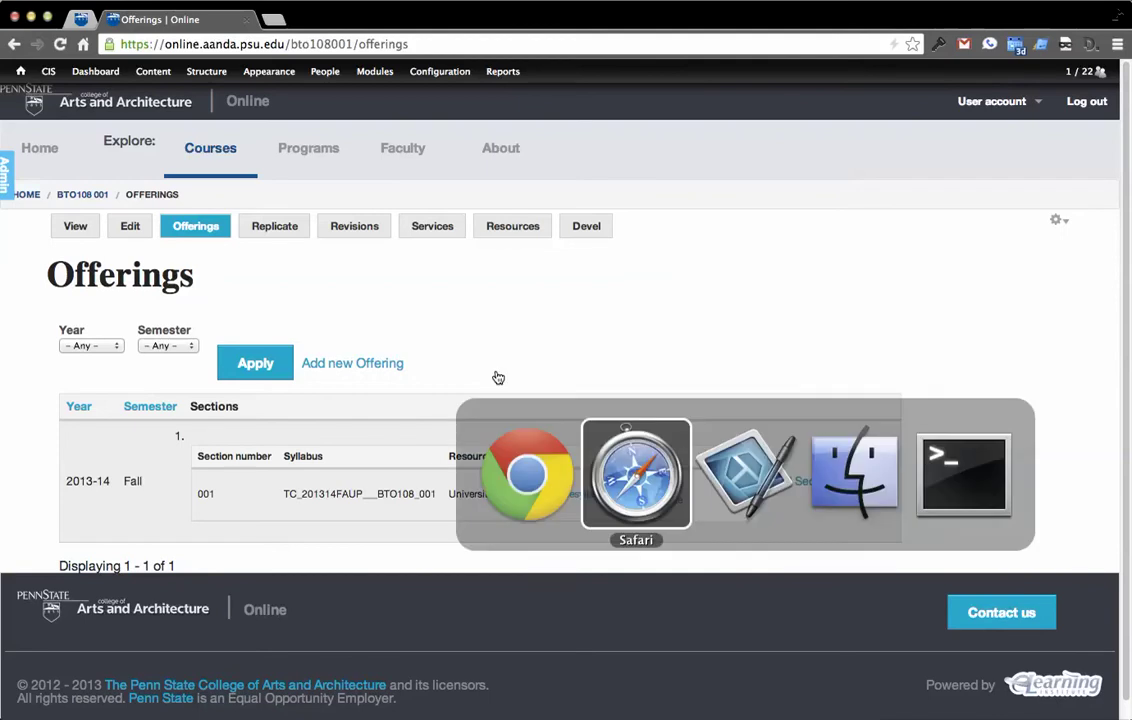
click(340, 29)
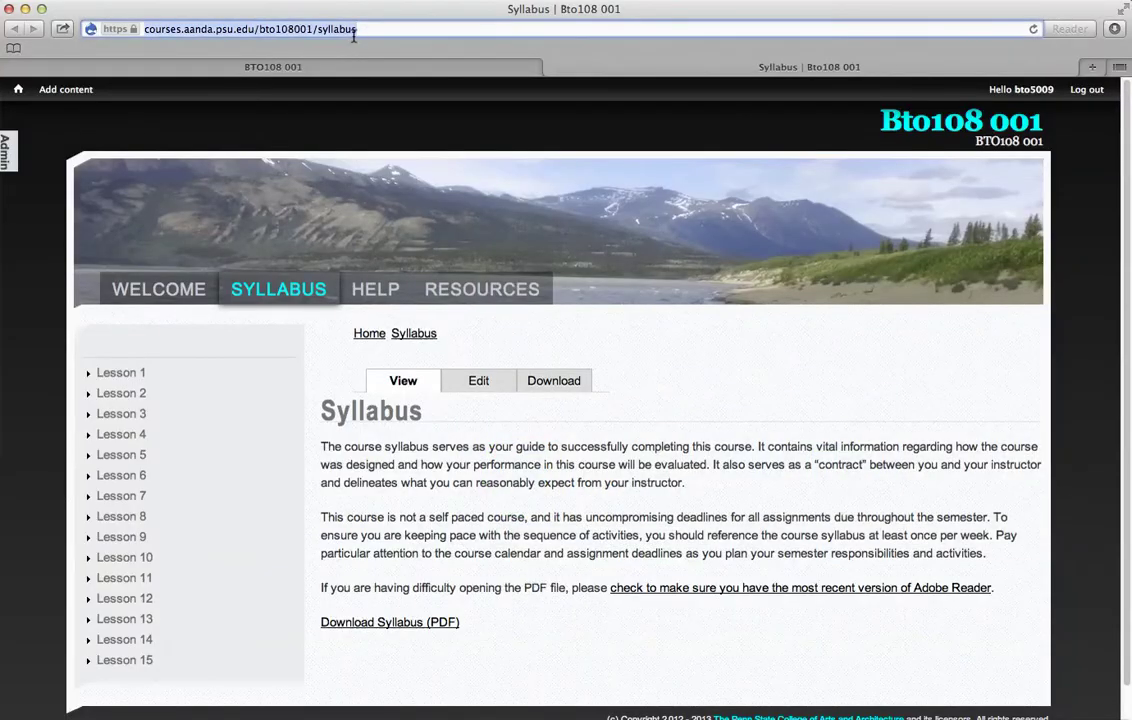
click(368, 29)
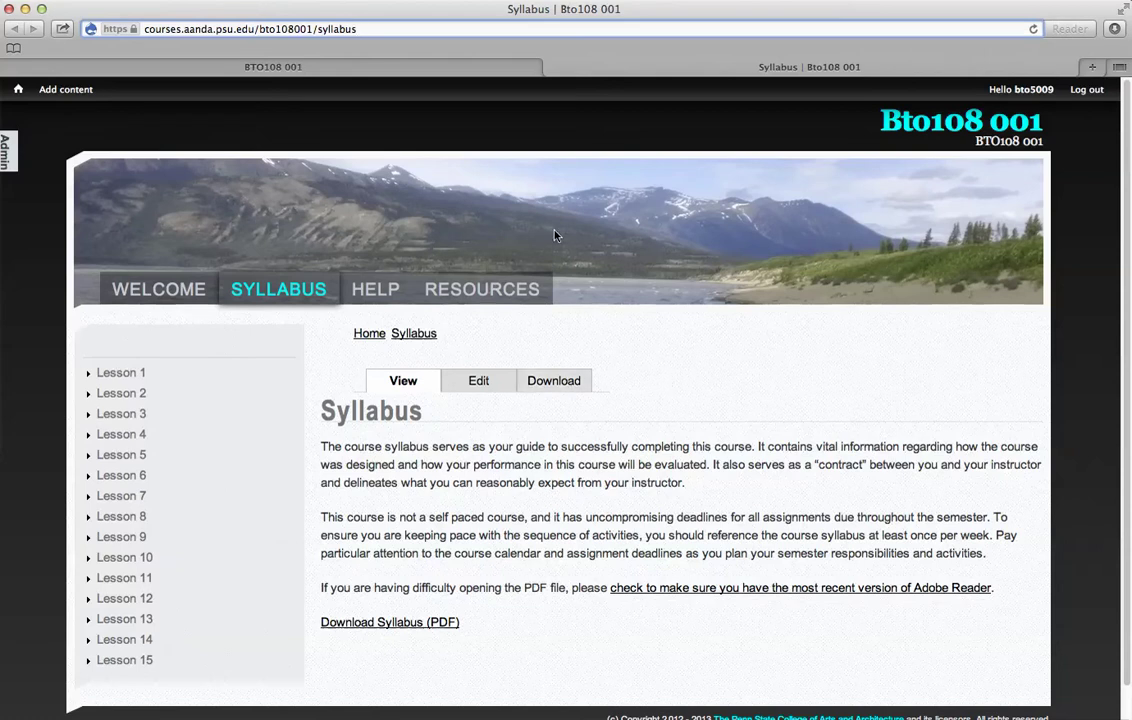
text(/download)
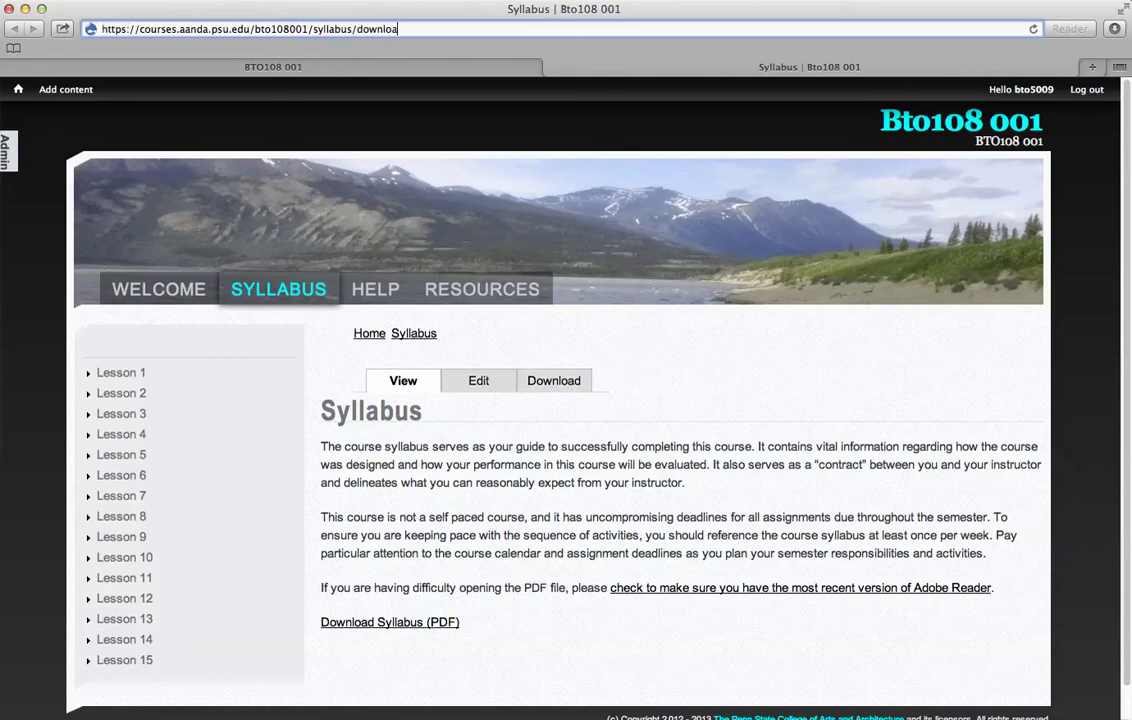
key(Return)
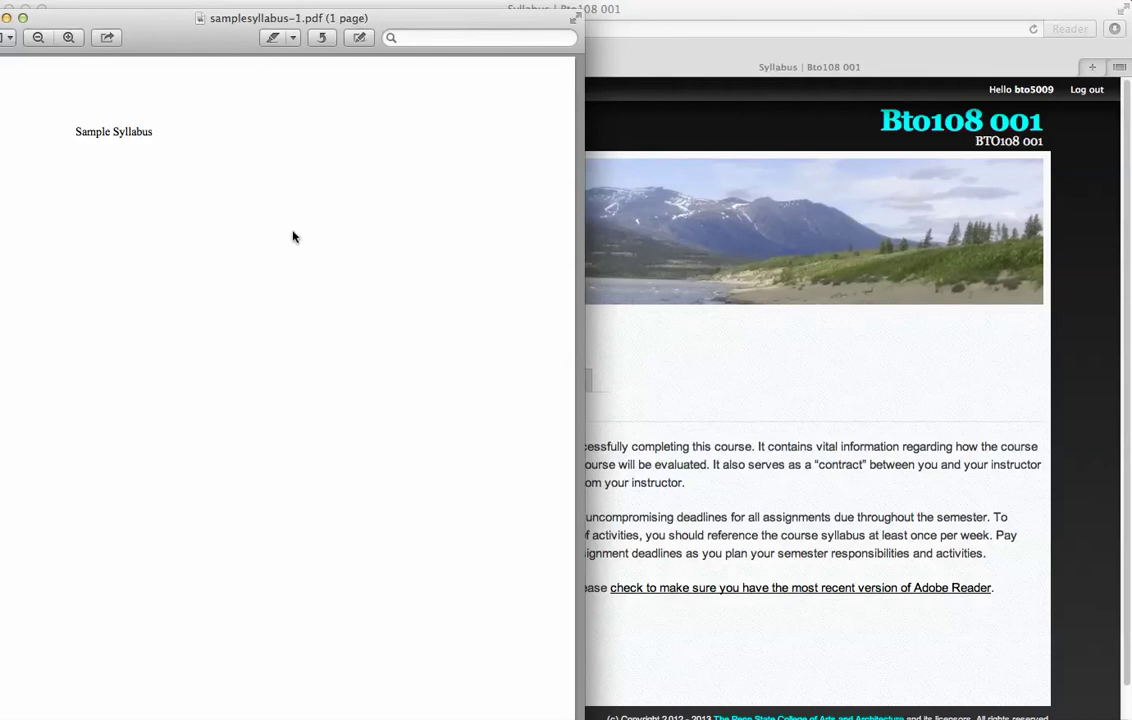
key(super+w)
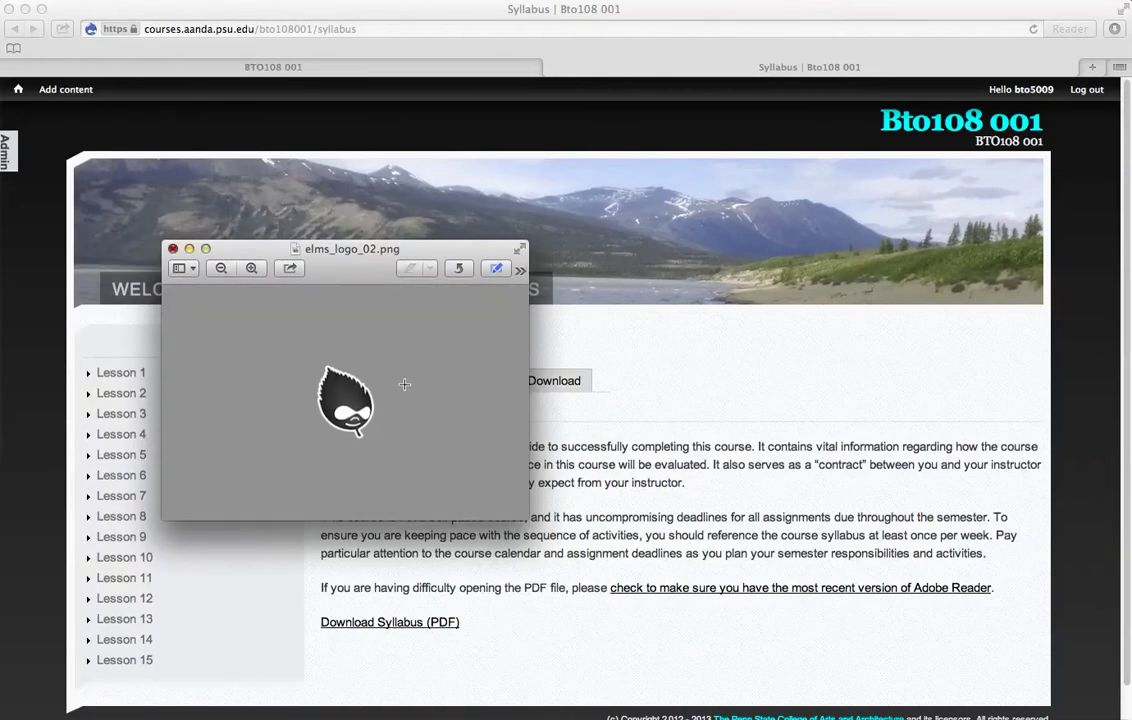
Switch the course view from BTO108 001 to the Master Section in the Admin toolkit.
key(super+w)
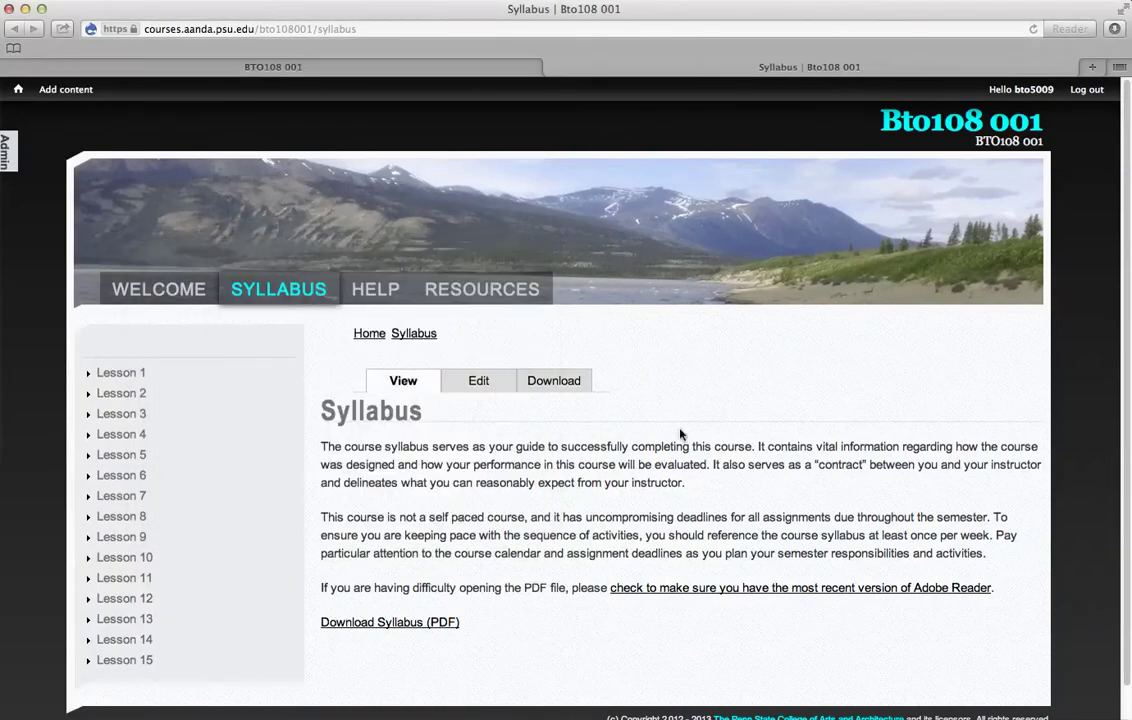
click(6, 140)
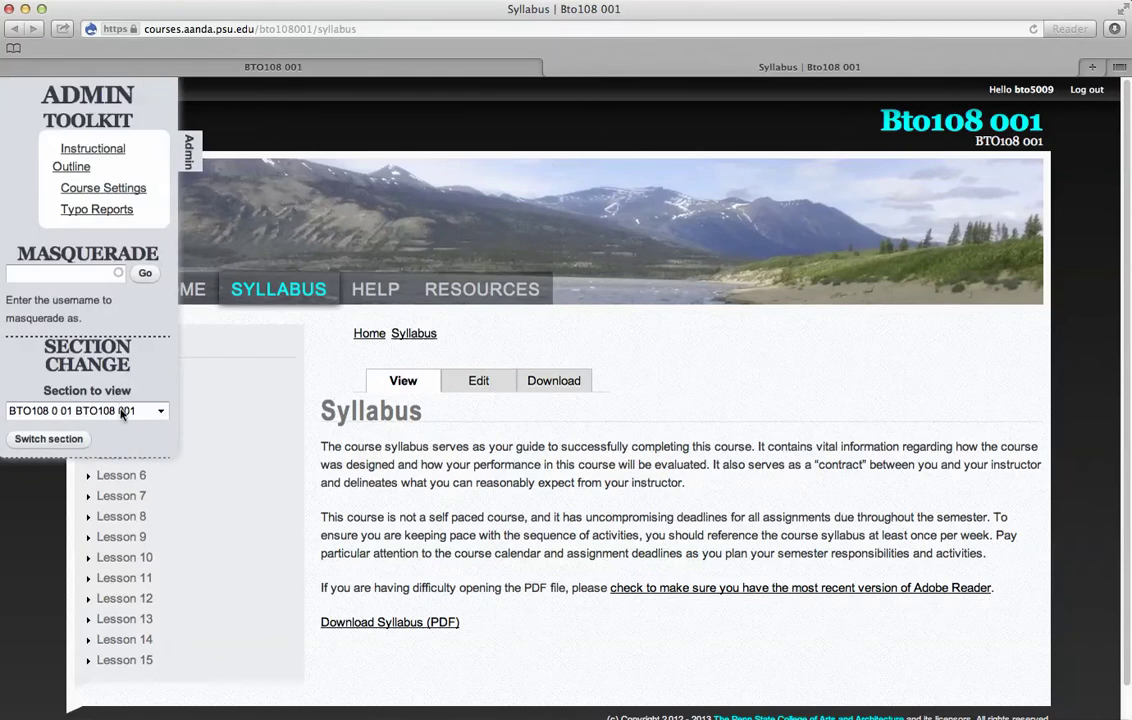
click(80, 411)
click(35, 428)
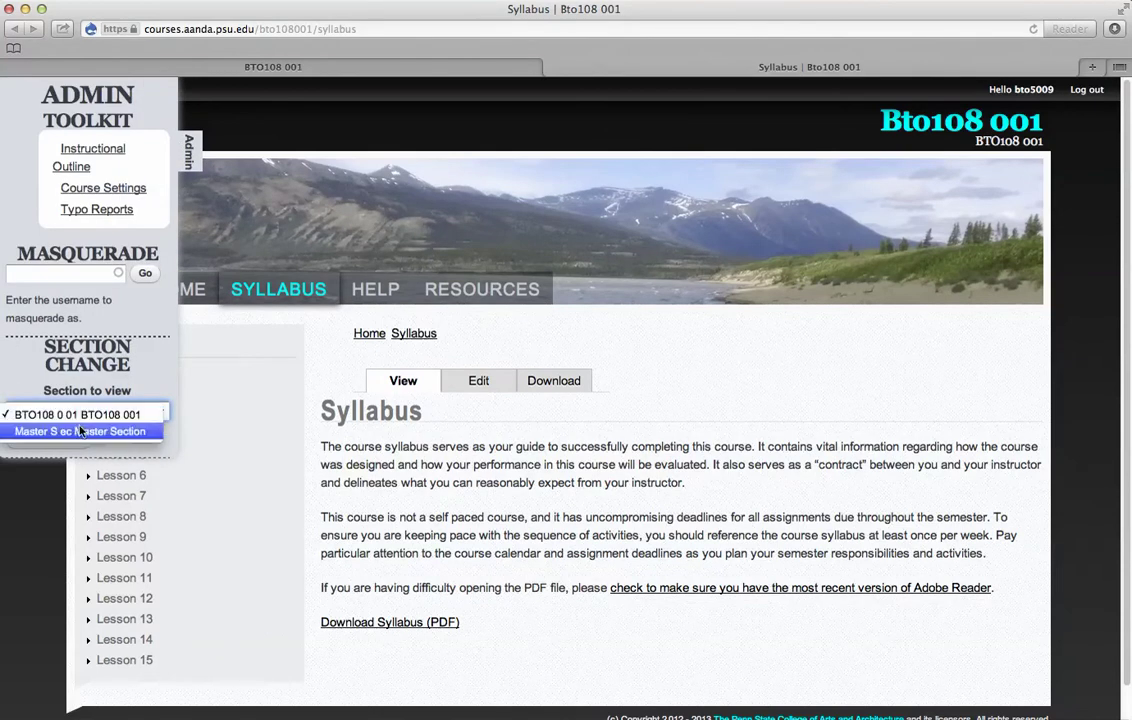
click(70, 444)
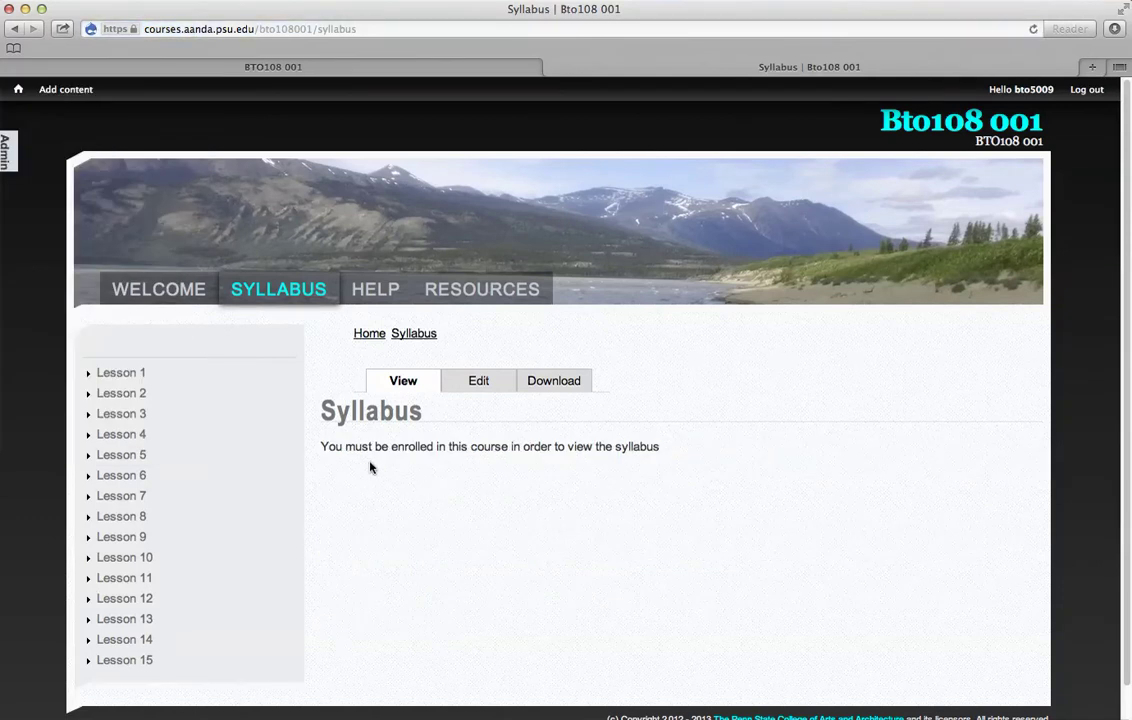
Check the enrolment message and the Welcome, Help and Resources pages, then reset the section view.
drag(356, 462, 670, 475)
click(676, 470)
click(205, 289)
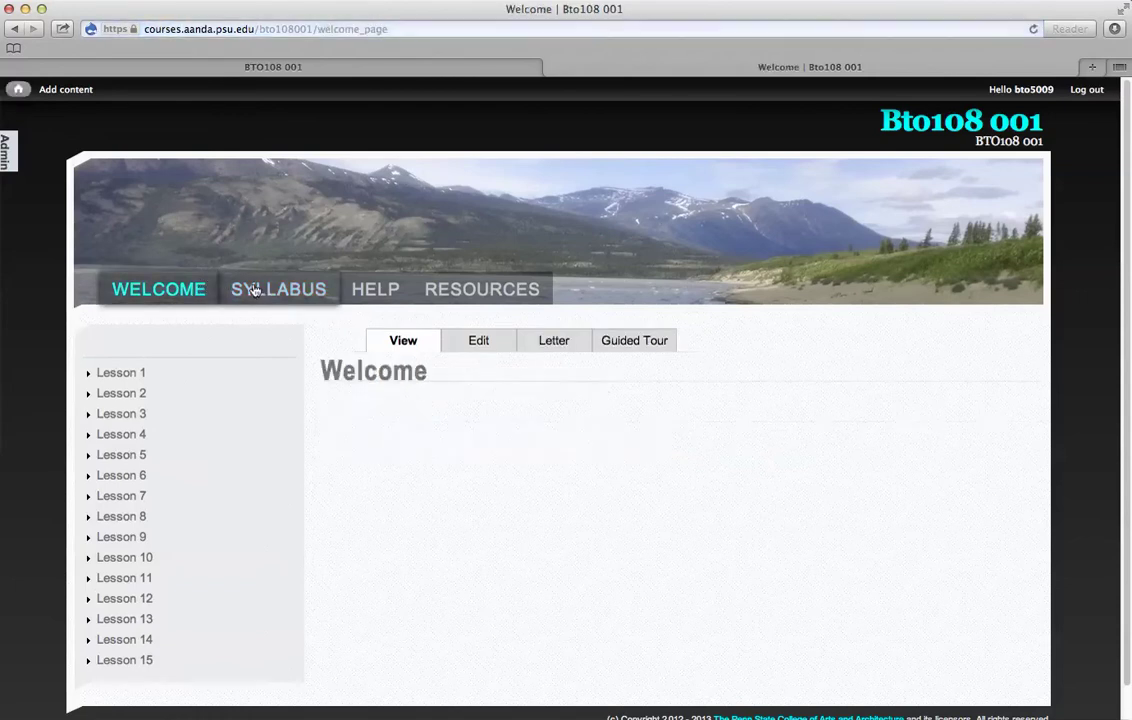
click(392, 303)
click(440, 298)
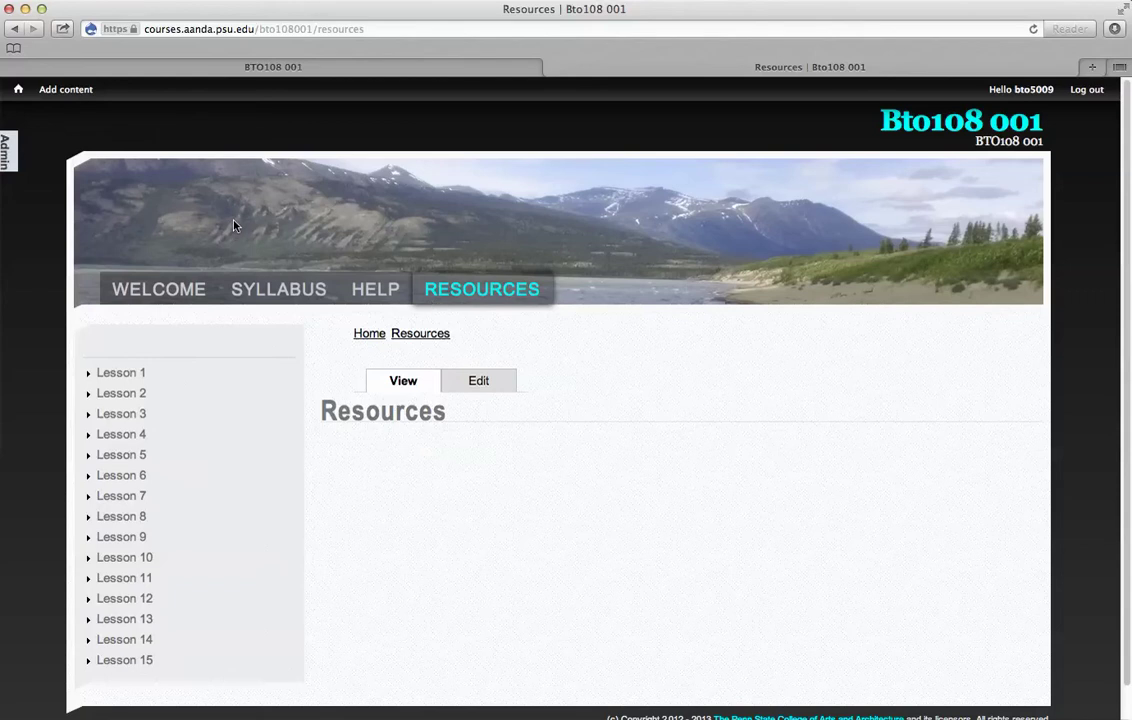
click(7, 151)
click(114, 440)
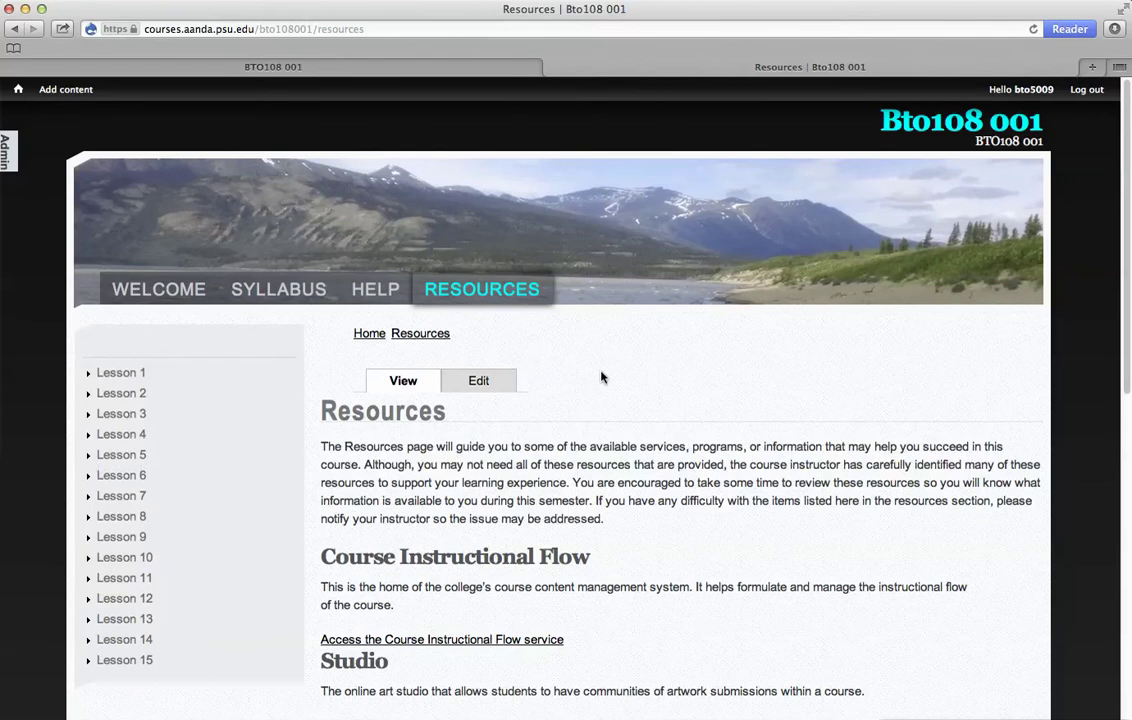
Scroll through the course Resources page and look over its address.
scroll(624, 381, down, 1)
scroll(624, 379, down, 2)
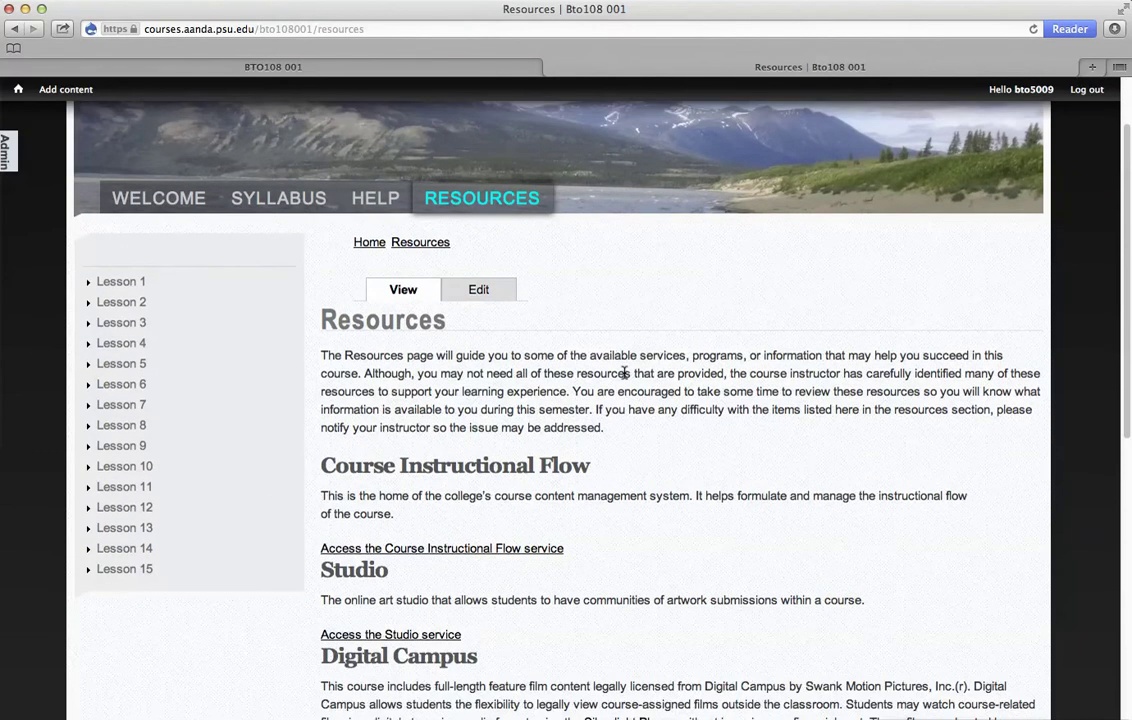
scroll(624, 373, down, 1)
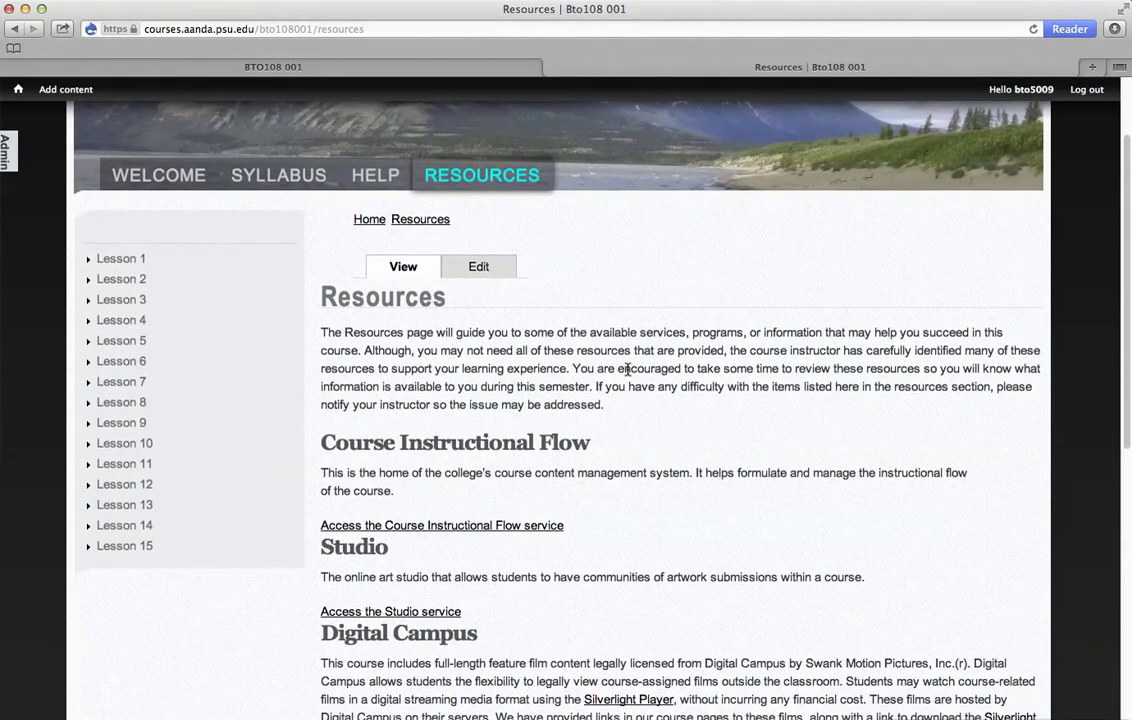
scroll(552, 328, down, 1)
scroll(388, 333, down, 1)
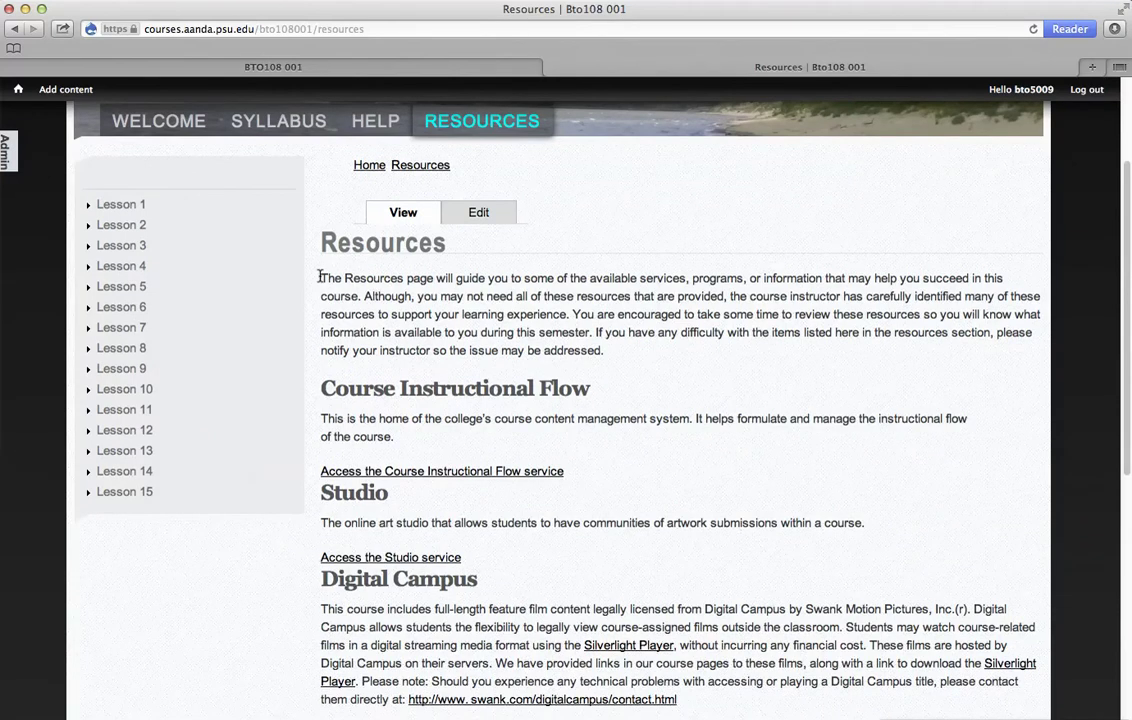
drag(321, 276, 601, 326)
click(614, 354)
scroll(361, 380, down, 1)
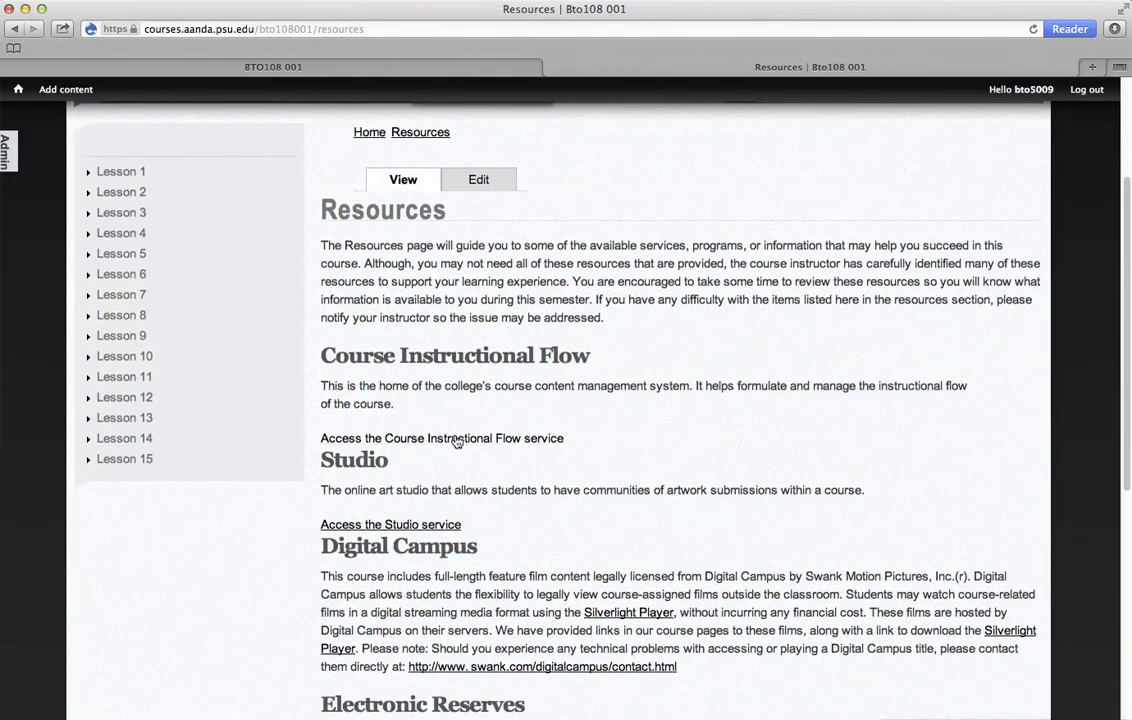
scroll(455, 441, down, 3)
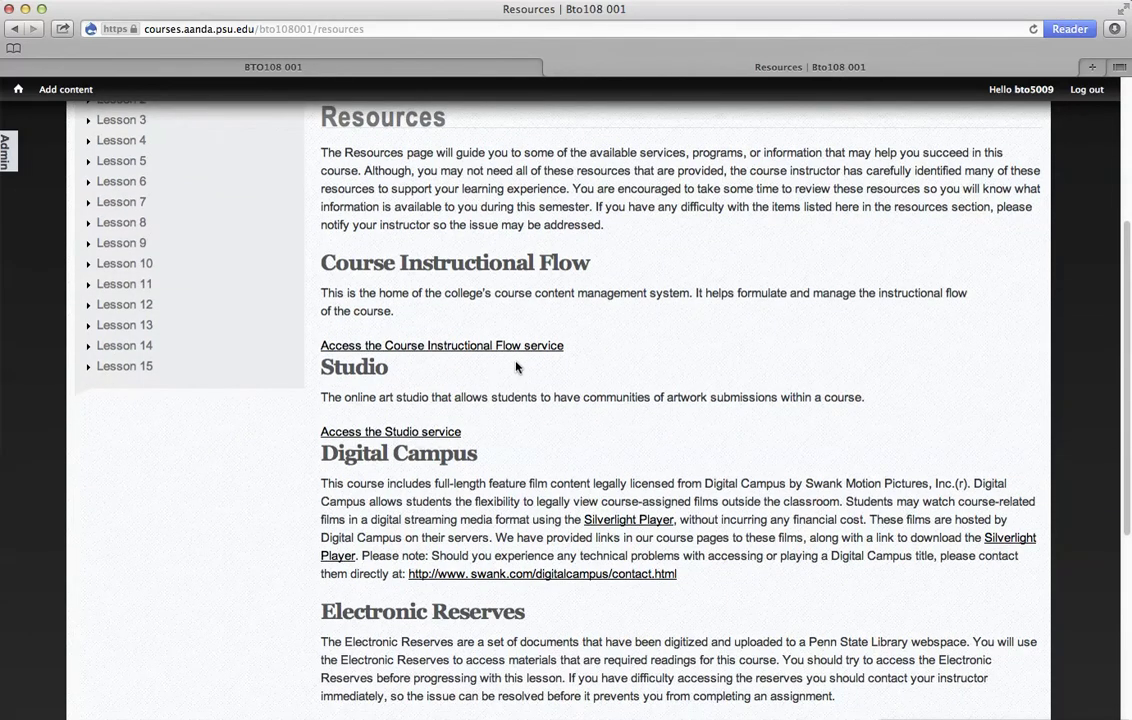
scroll(420, 441, down, 4)
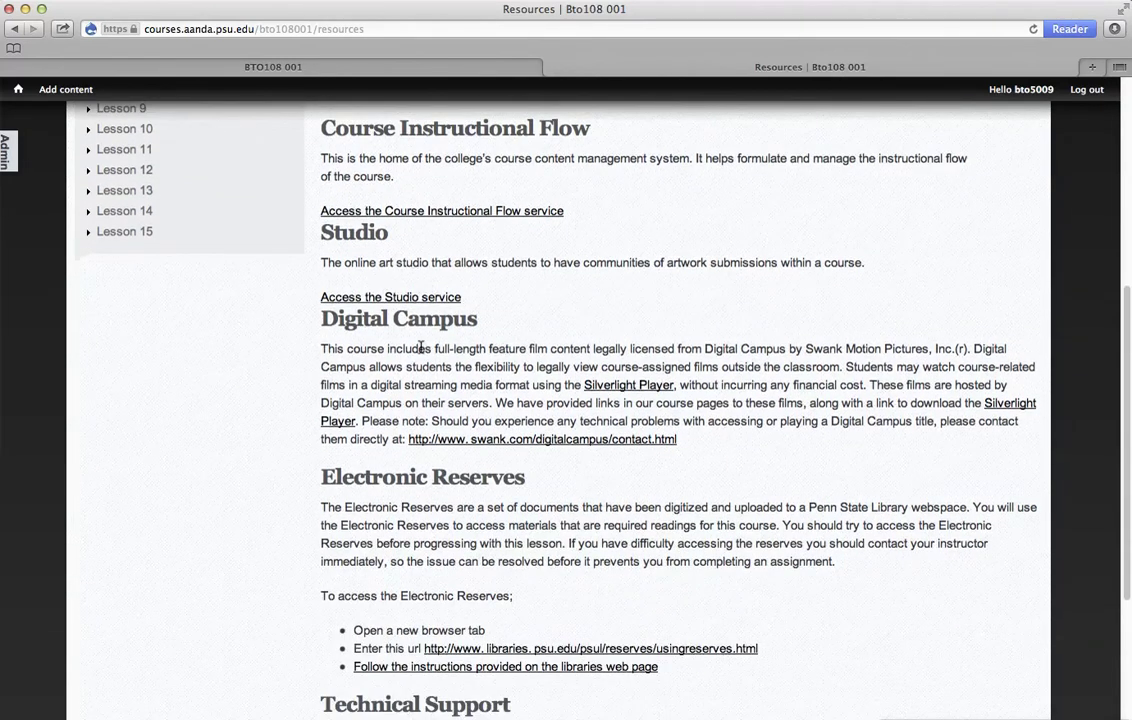
scroll(399, 292, down, 1)
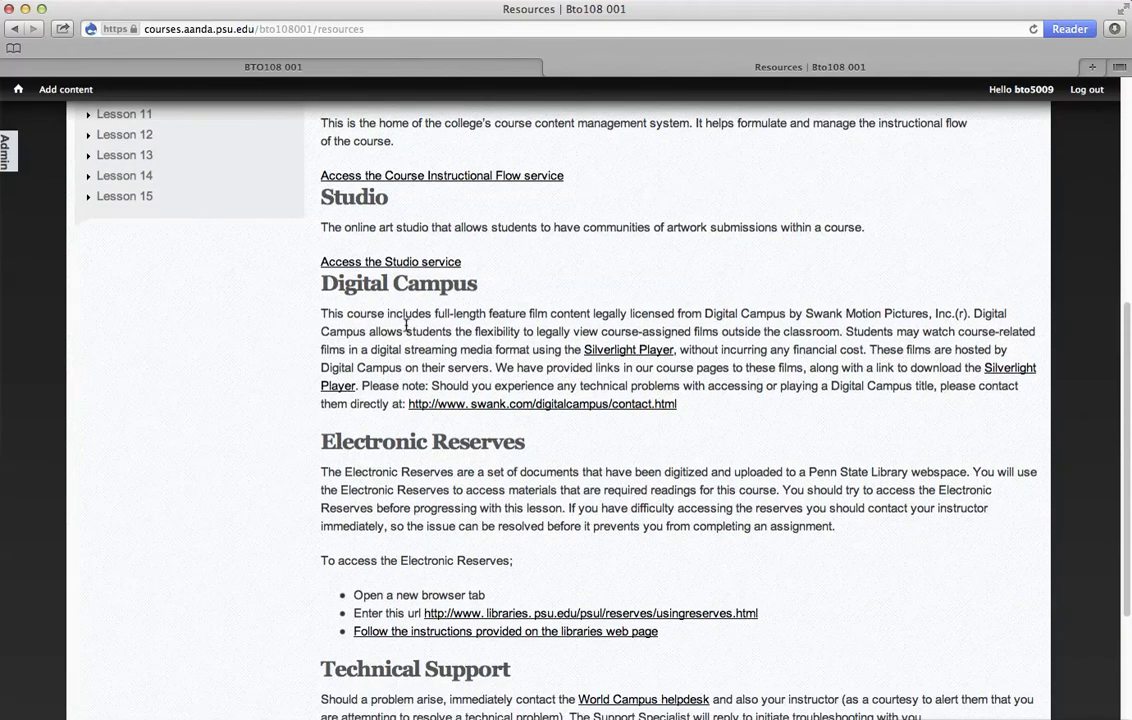
scroll(370, 292, down, 7)
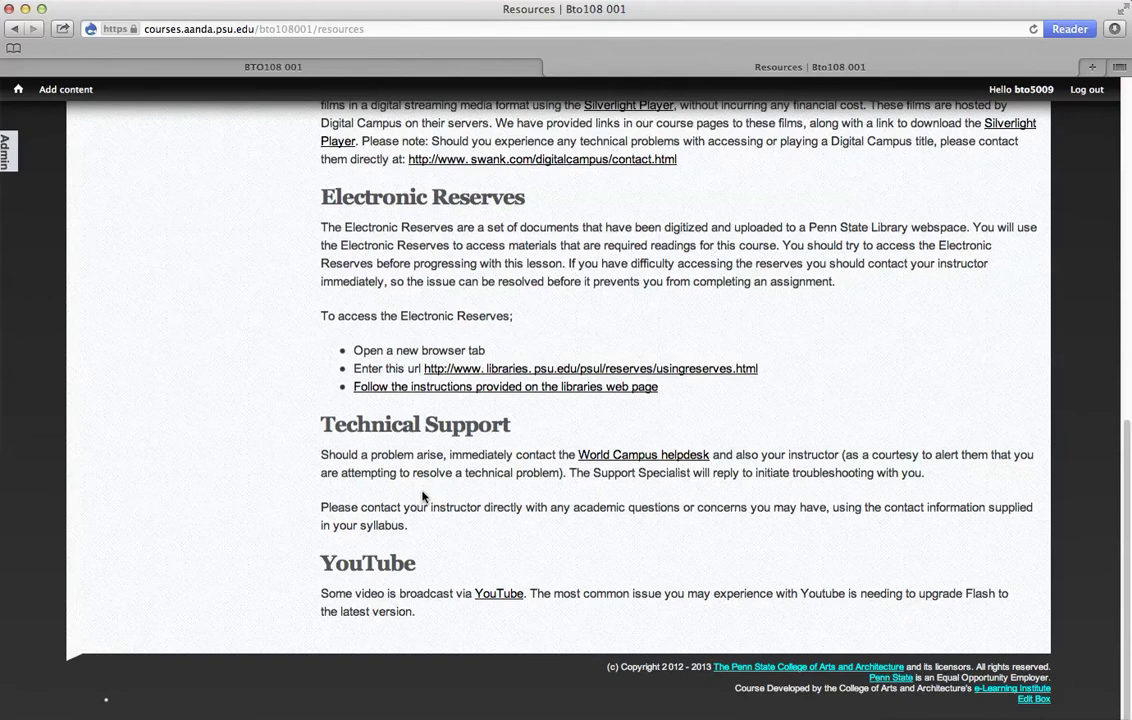
scroll(380, 440, up, 9)
click(376, 28)
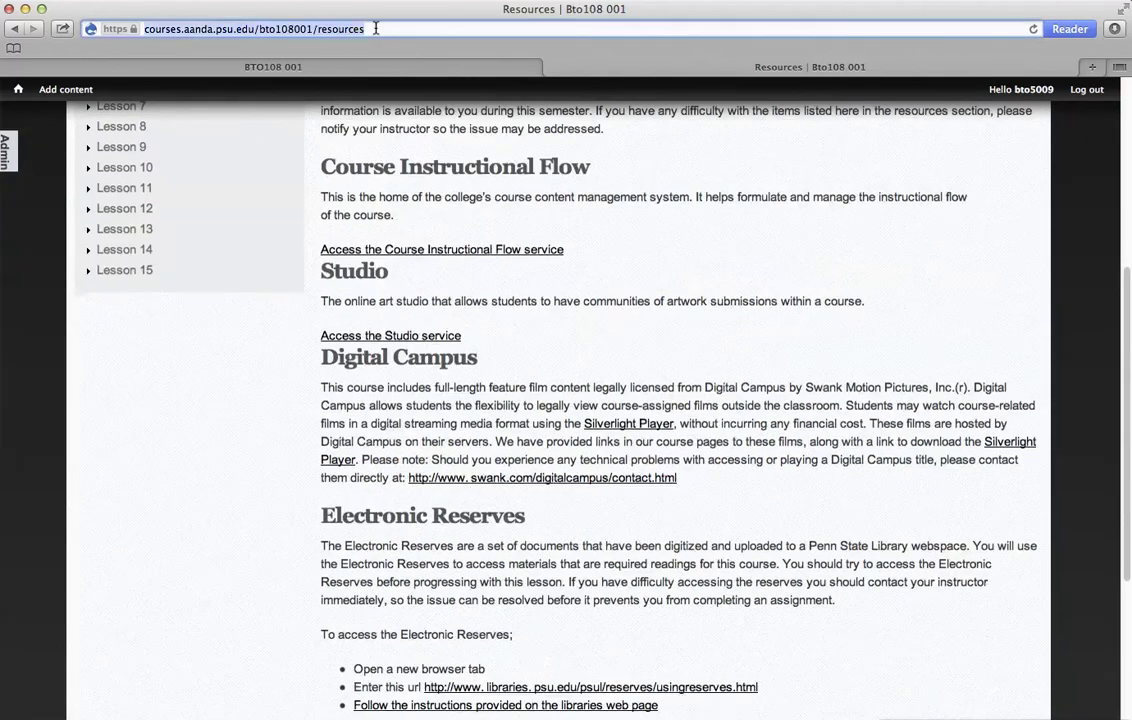
click(408, 29)
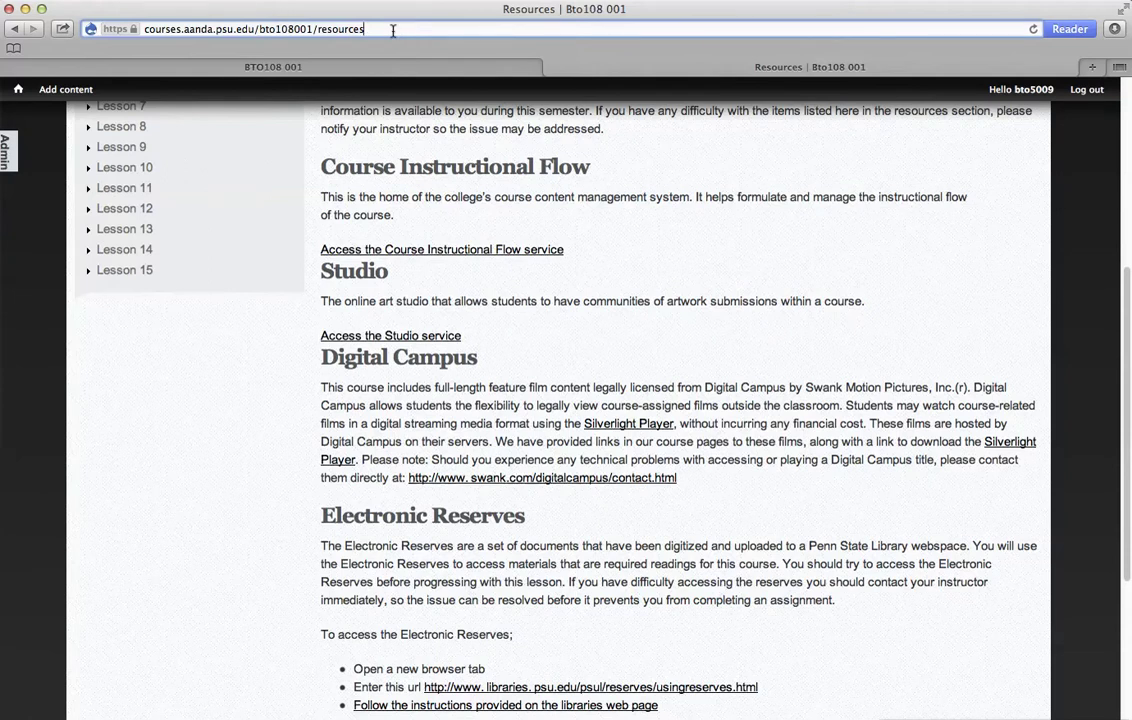
scroll(412, 272, up, 5)
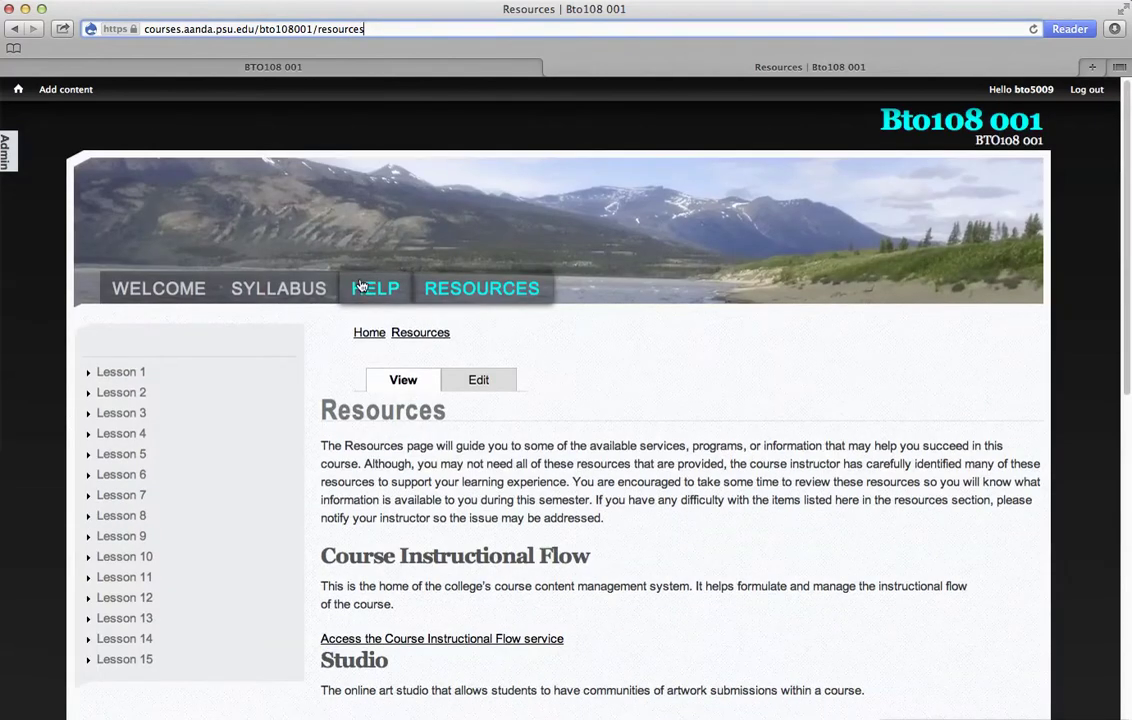
Visit the Syllabus page, then read the Help page's contact and technical-problem sections.
click(295, 296)
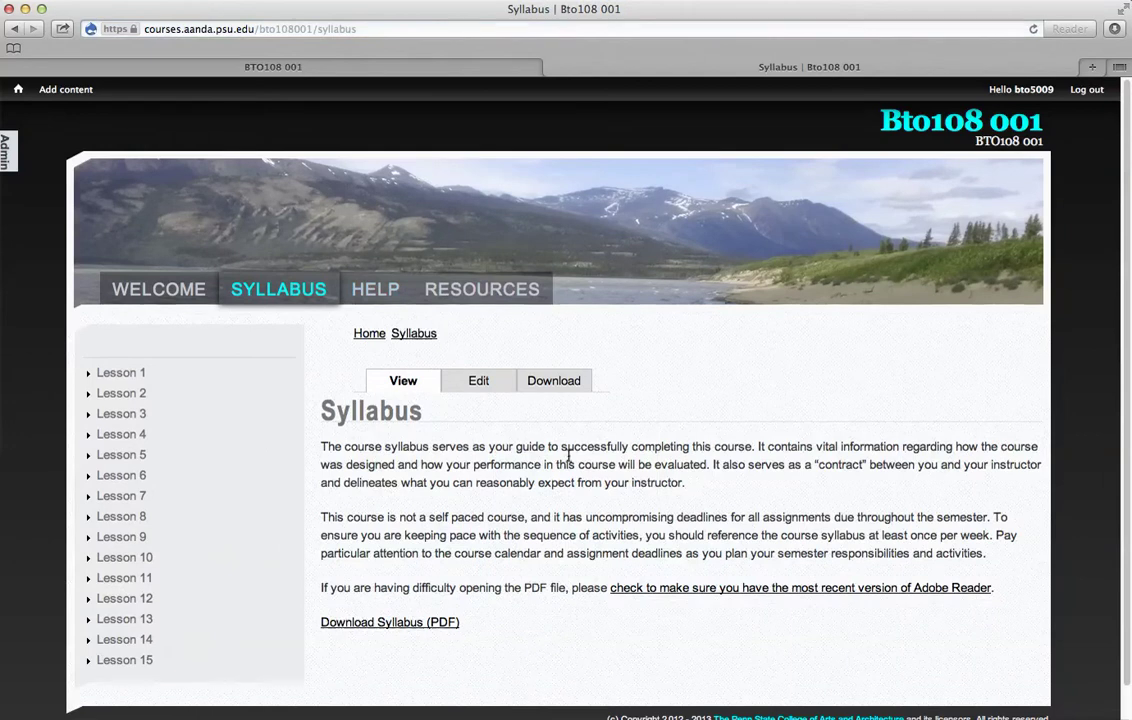
click(358, 293)
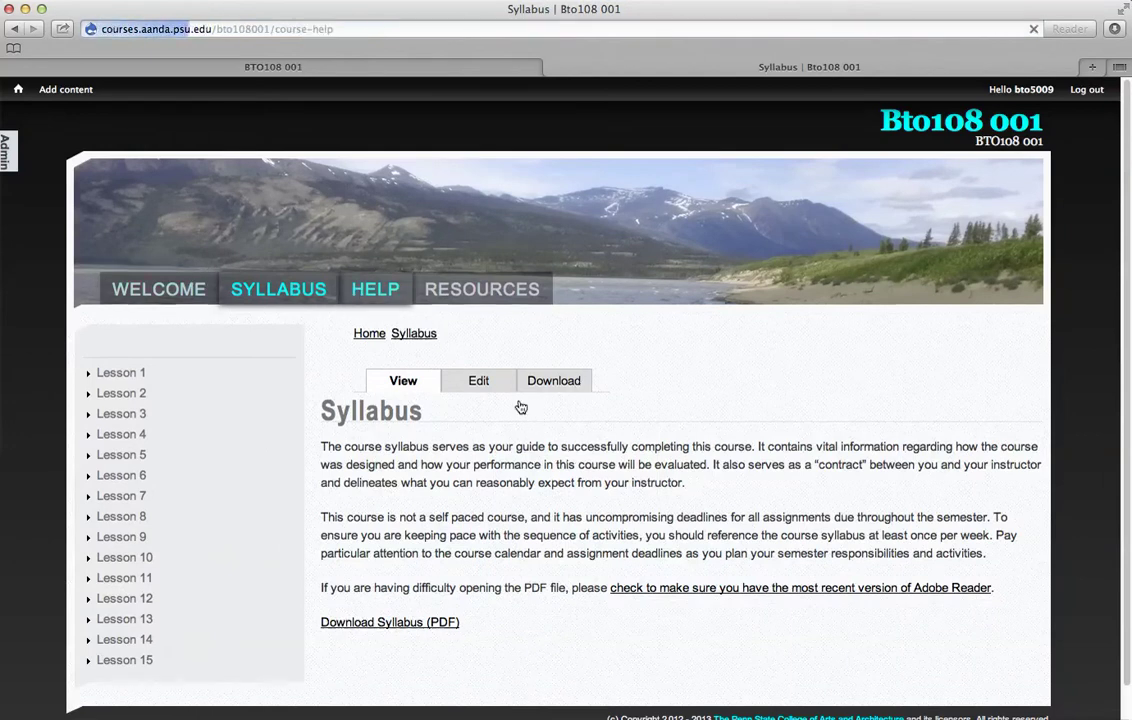
scroll(383, 452, down, 2)
drag(391, 440, 318, 431)
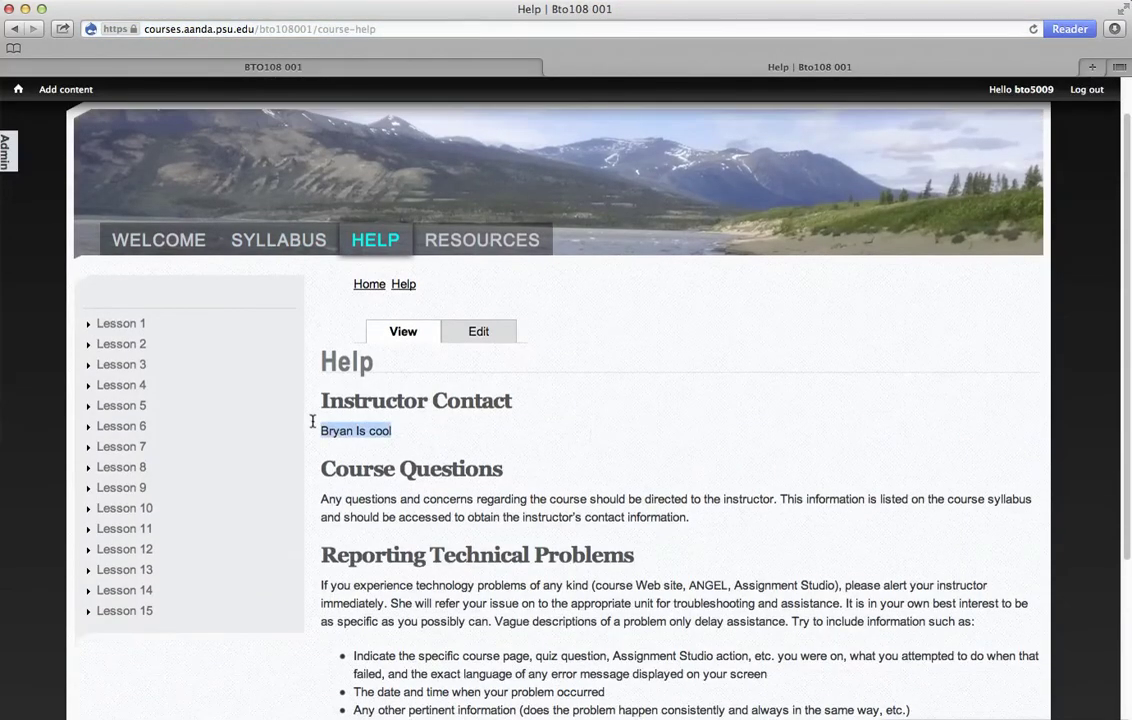
click(349, 431)
scroll(575, 410, down, 4)
scroll(587, 388, down, 3)
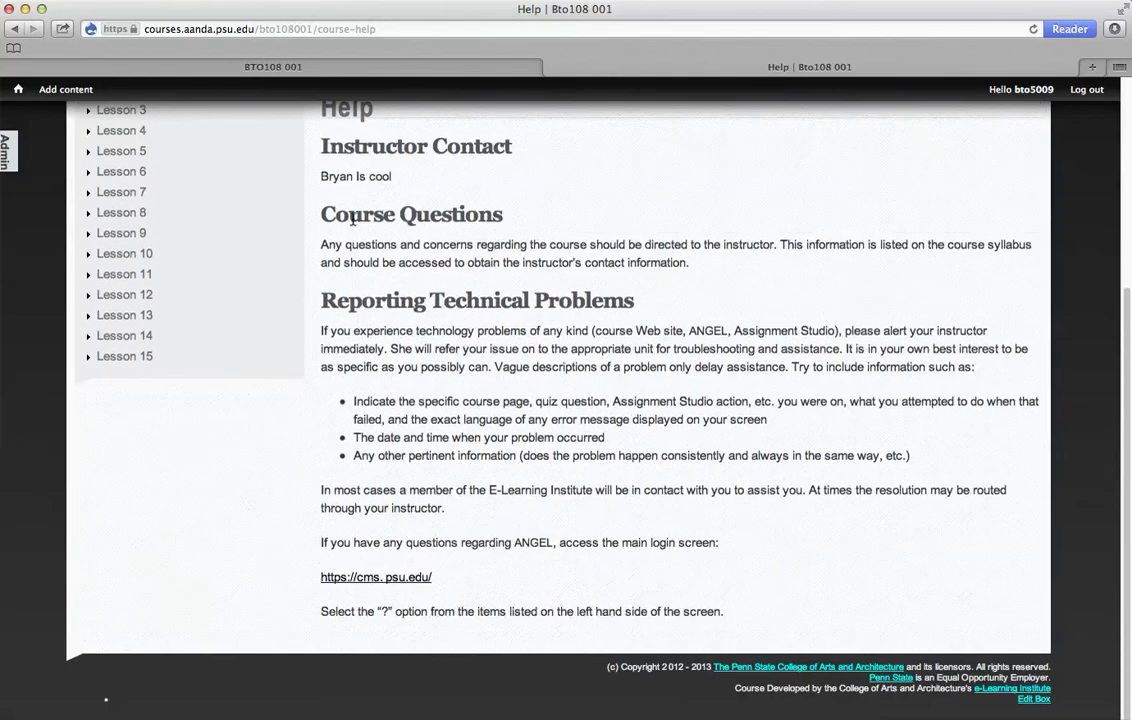
scroll(630, 521, up, 8)
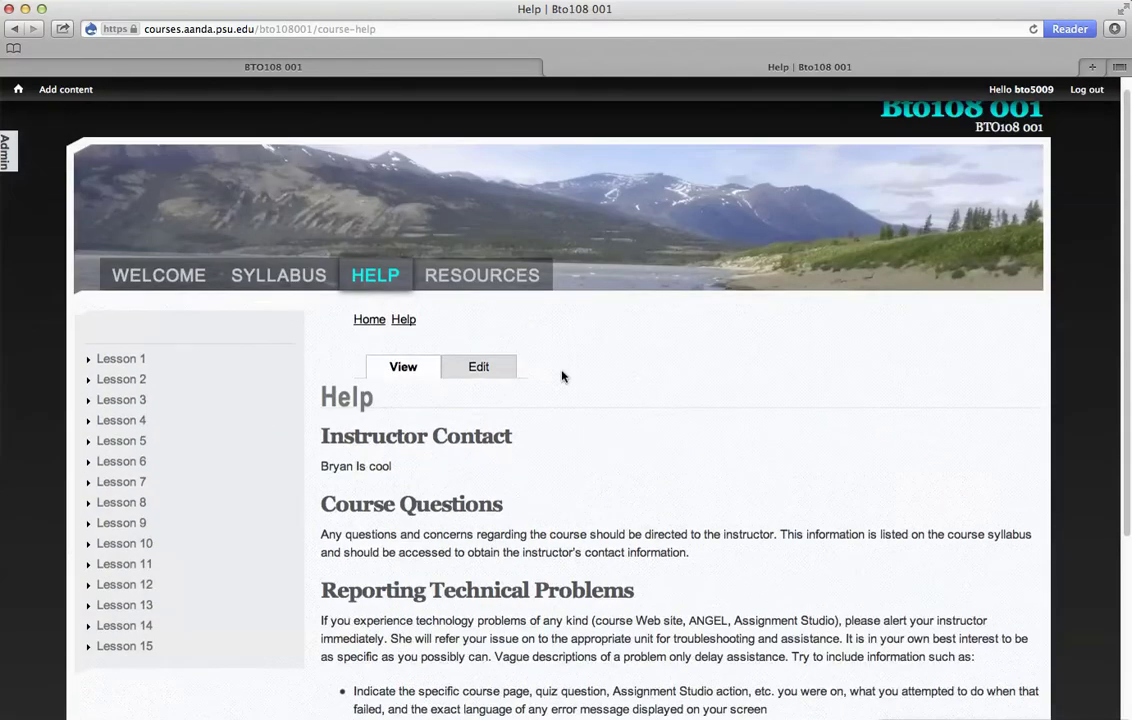
key(super+Tab)
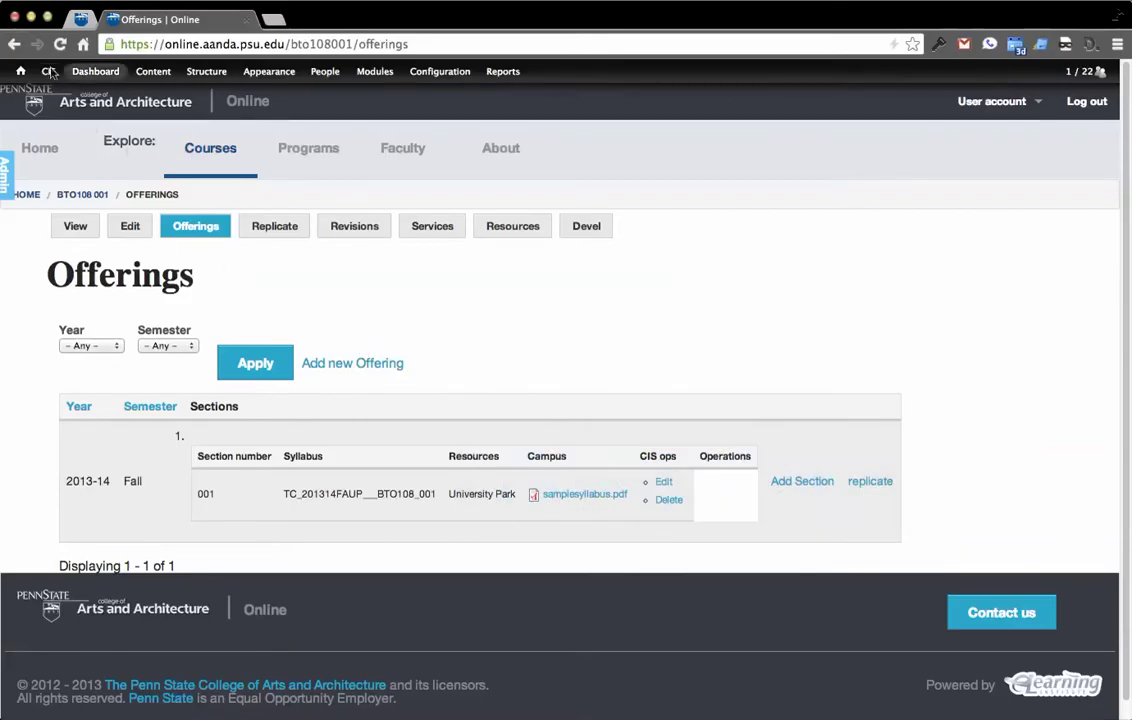
Open the CIS Resources list from the CIS menu.
mouse_move(48, 71)
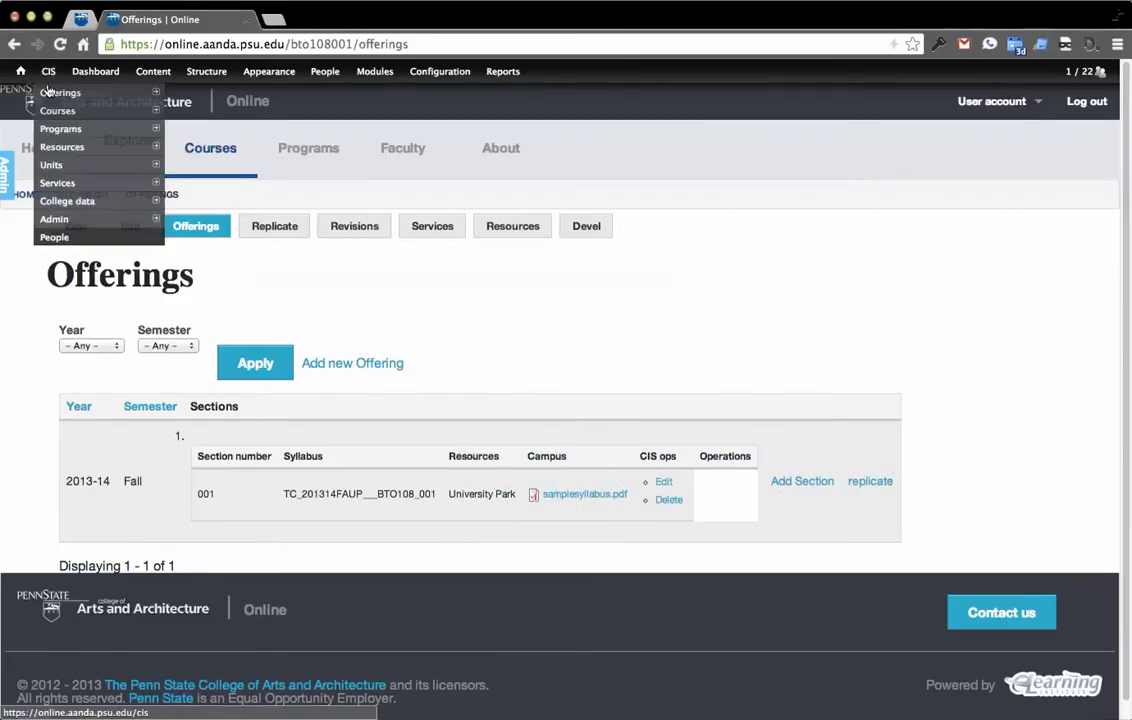
mouse_move(55, 135)
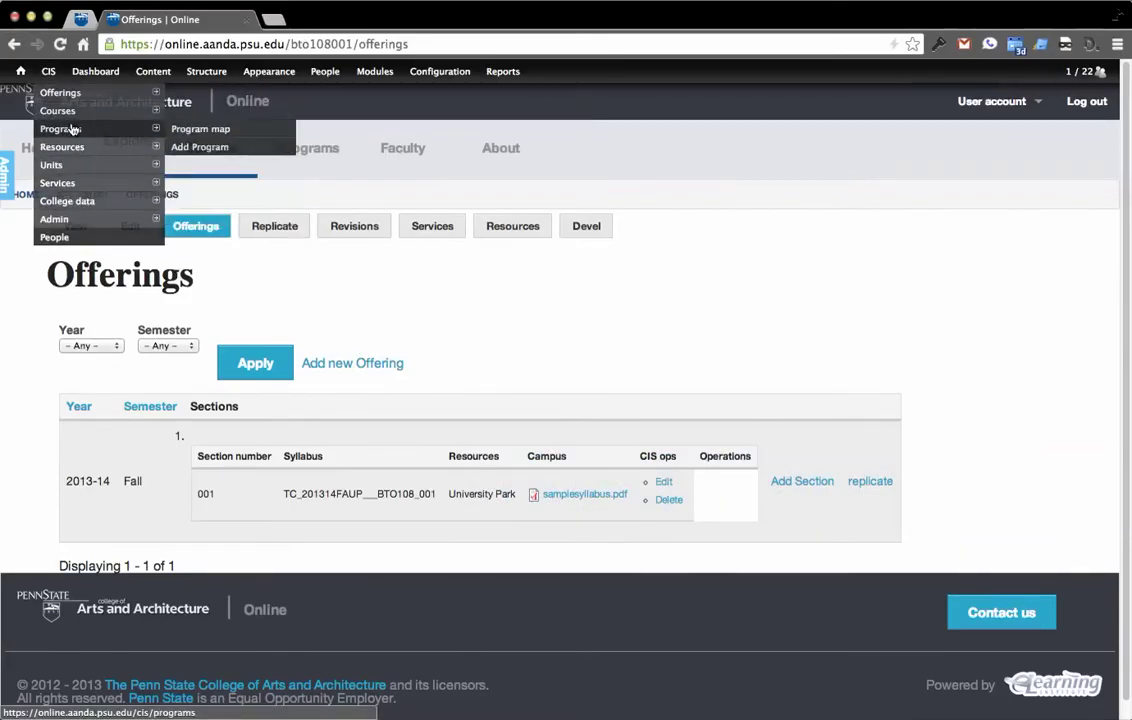
mouse_move(70, 99)
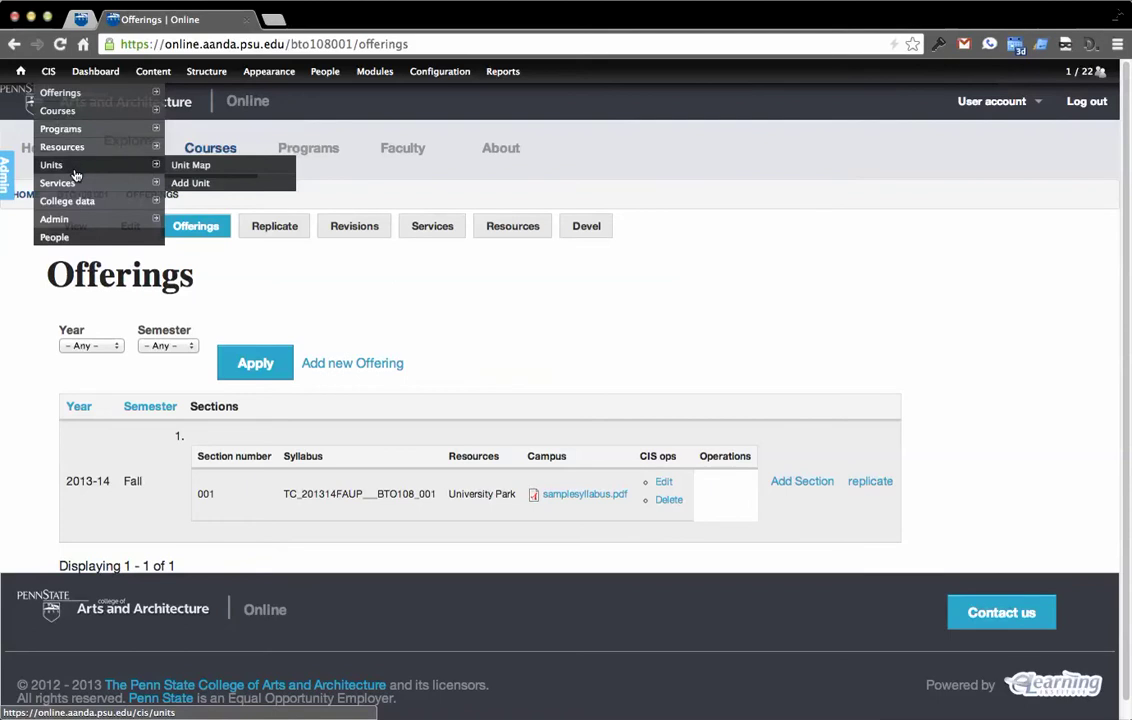
mouse_move(79, 198)
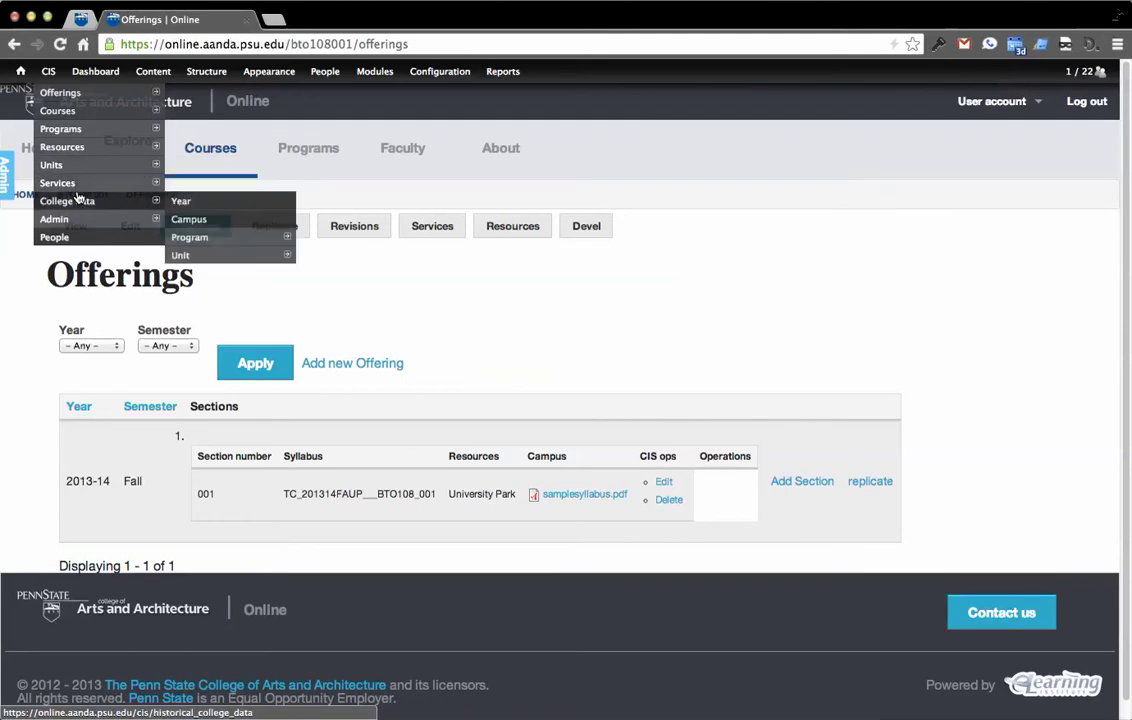
click(60, 146)
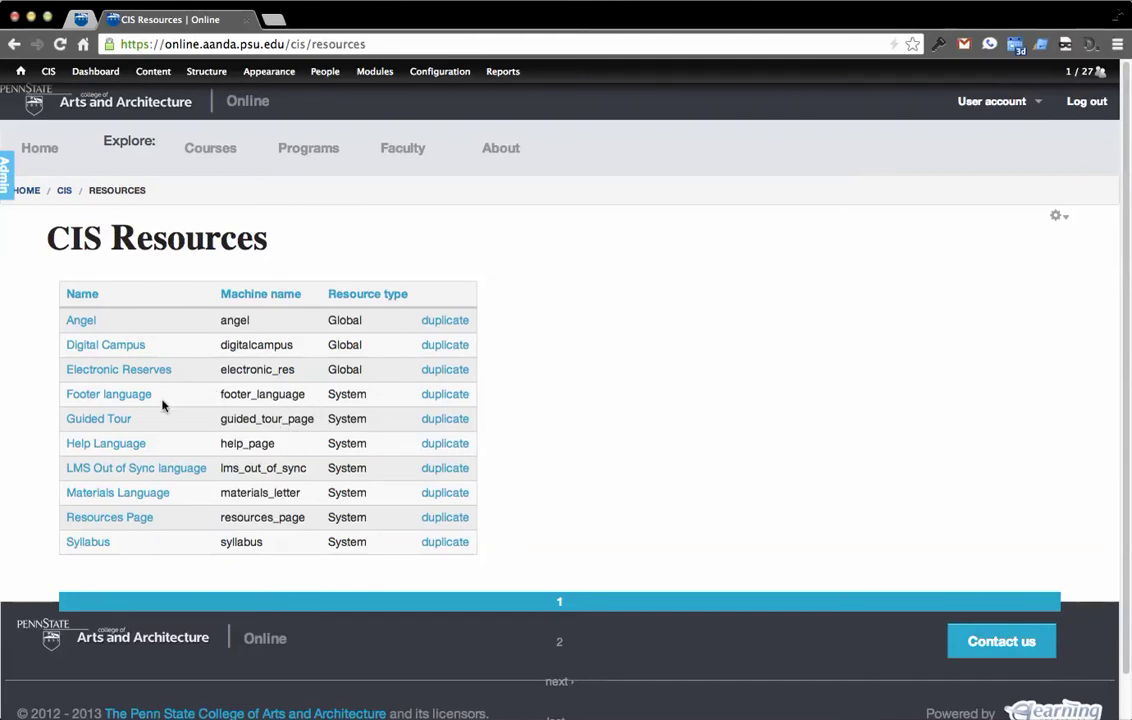
Read the Footer language resource, then go back to the Resources list.
click(127, 398)
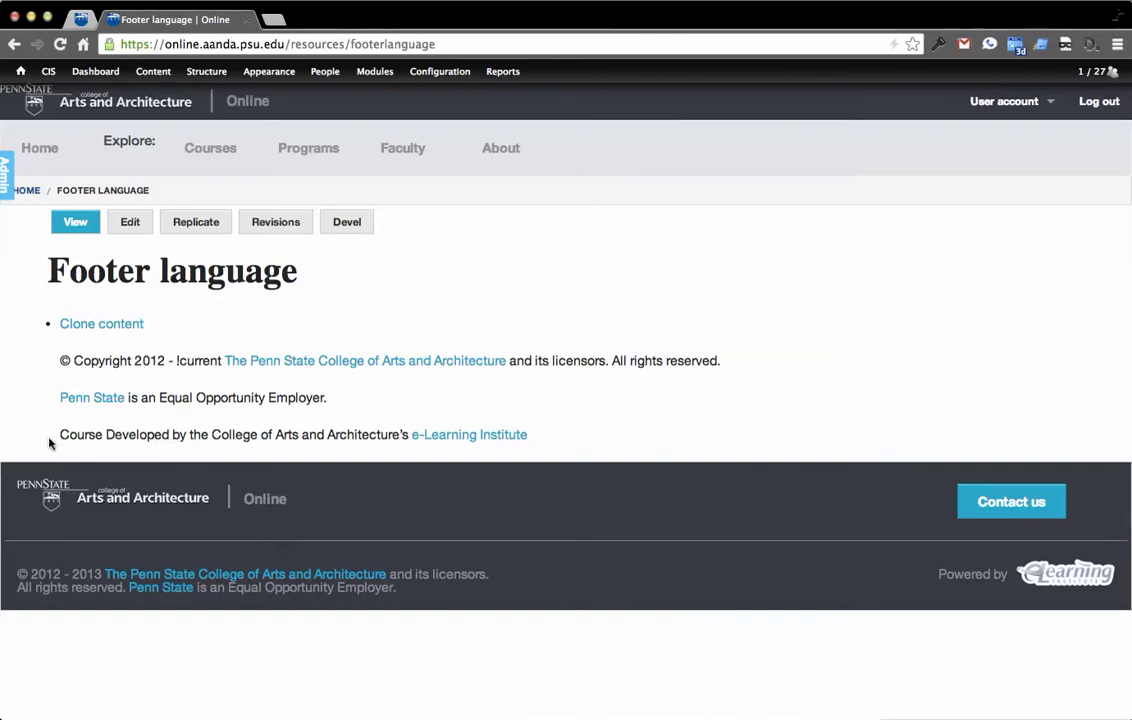
drag(348, 408, 60, 404)
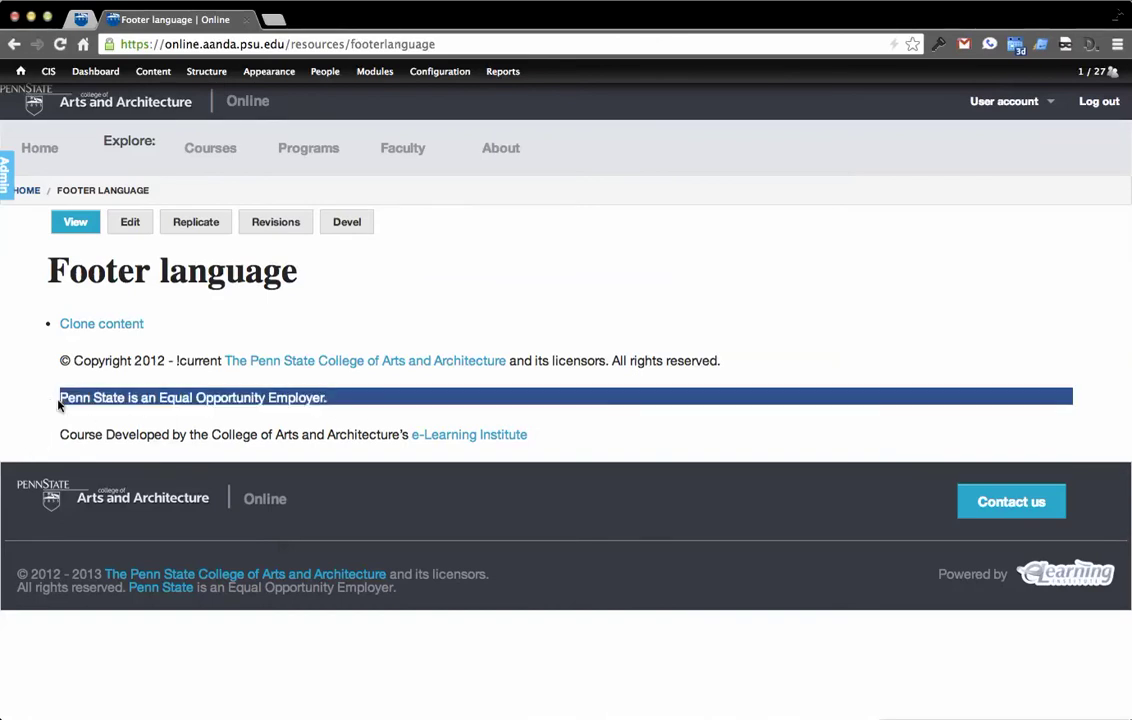
click(278, 399)
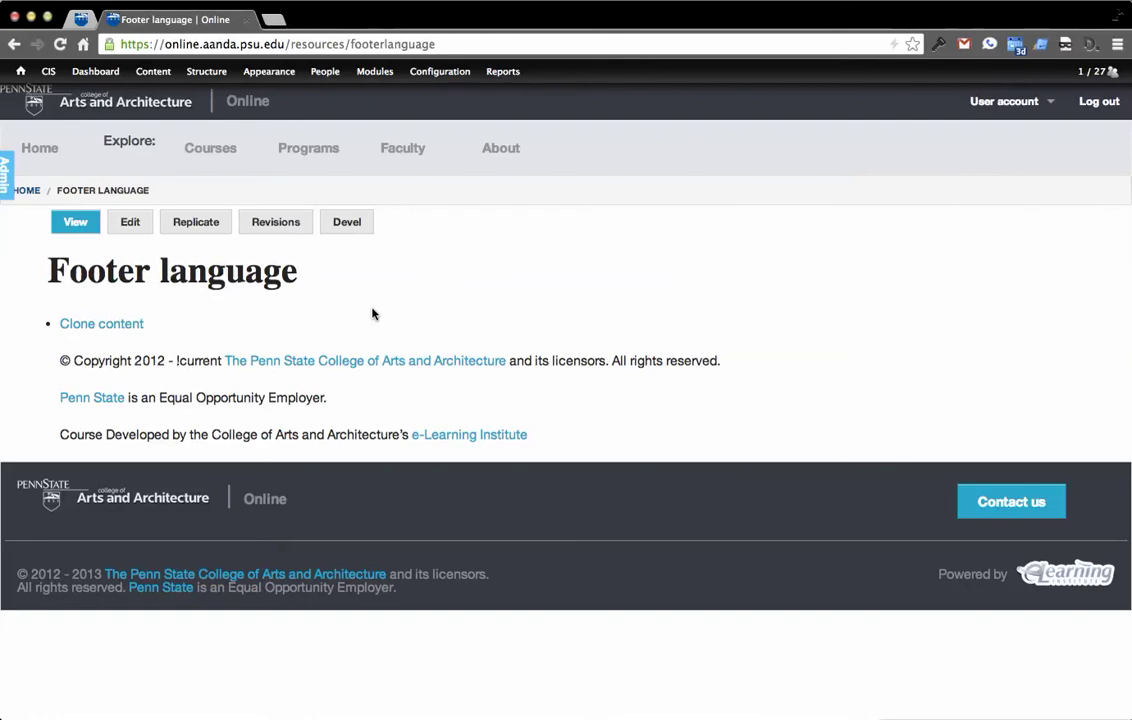
key(BackSpace)
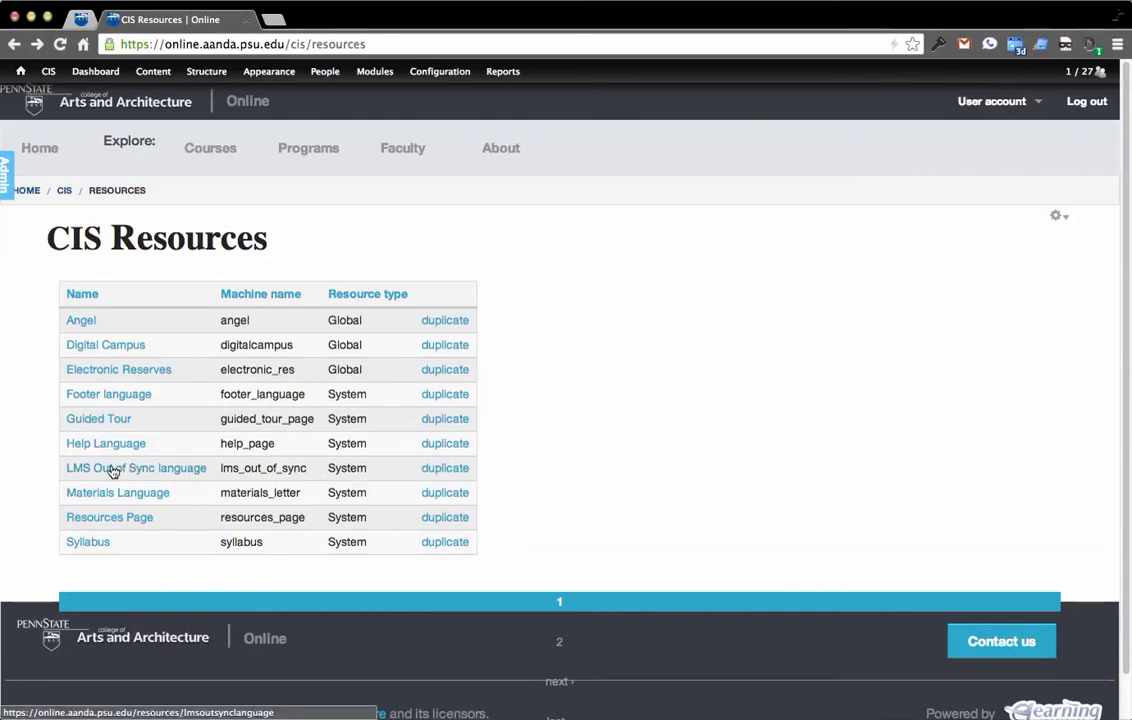
Read the LMS Out of Sync language resource, then the Digital Campus film-licensing description.
click(113, 470)
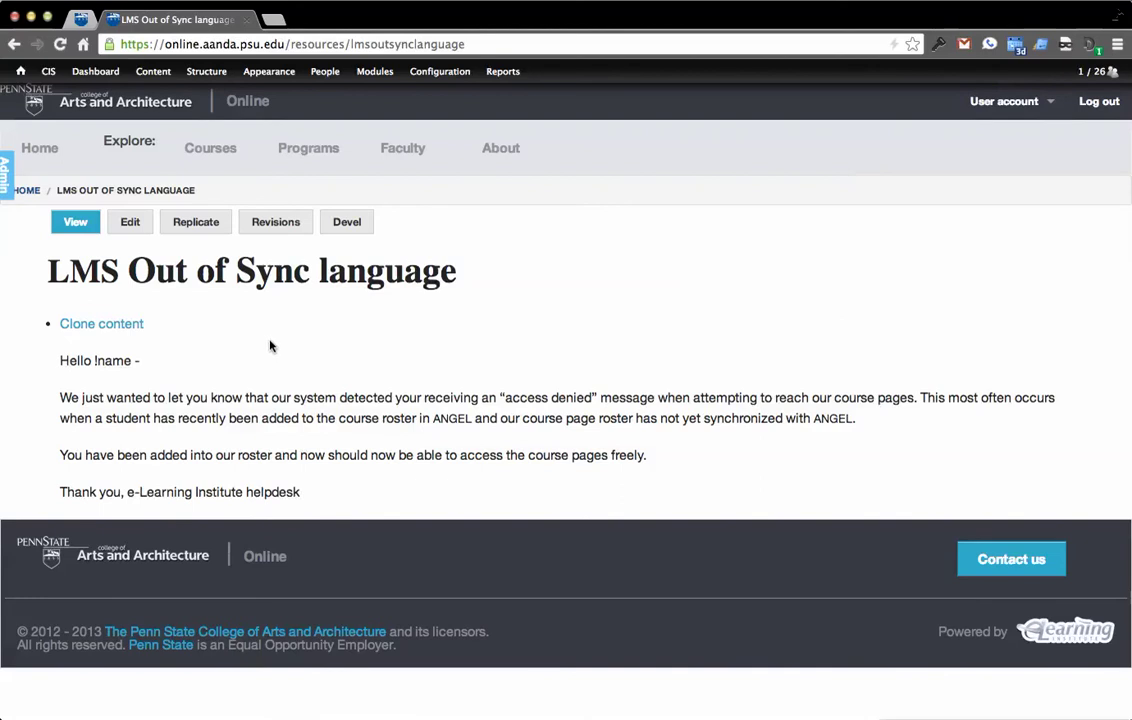
key(super+Left)
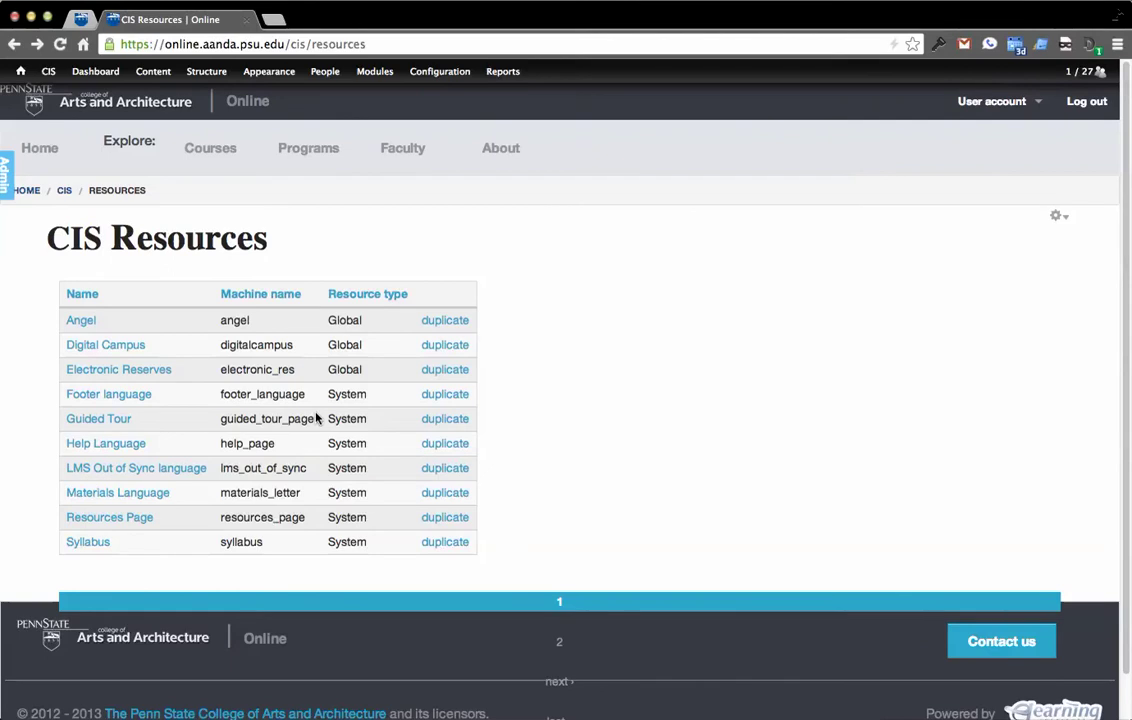
click(118, 345)
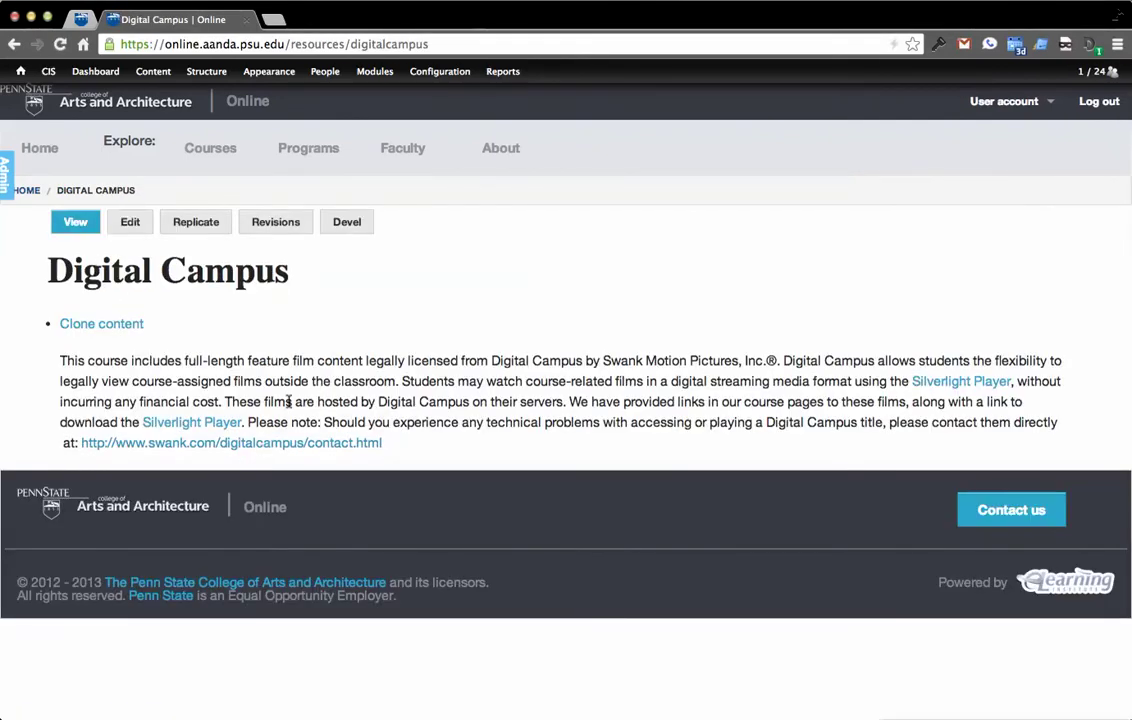
drag(503, 440, 286, 358)
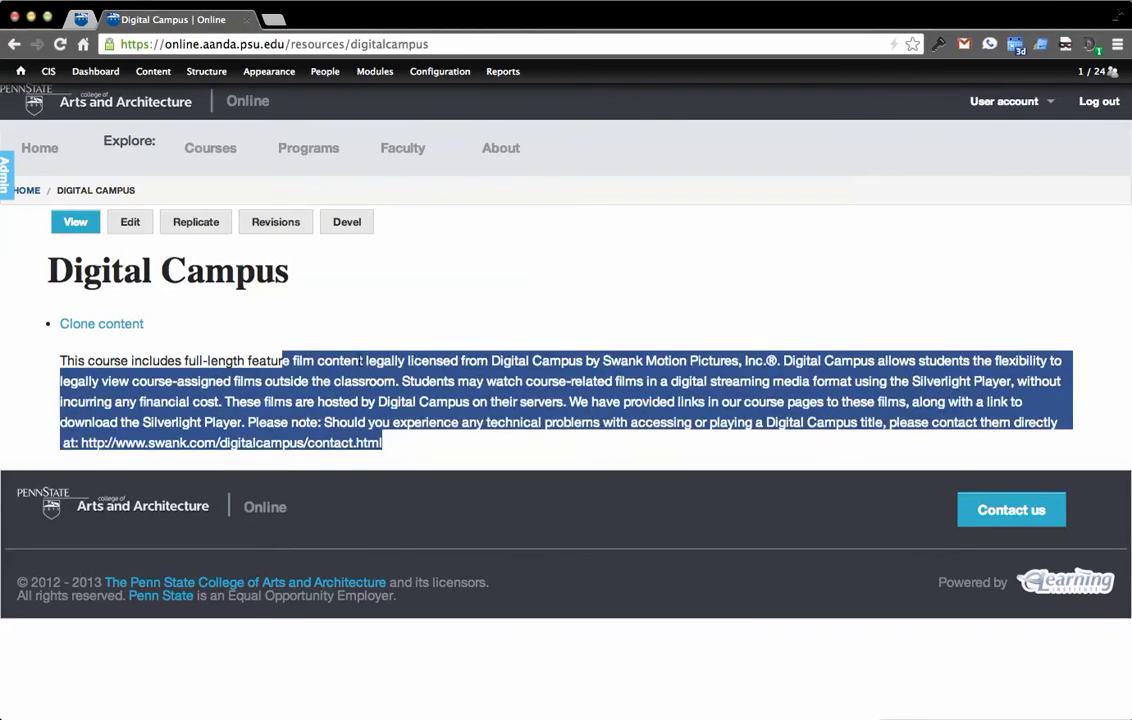
click(367, 362)
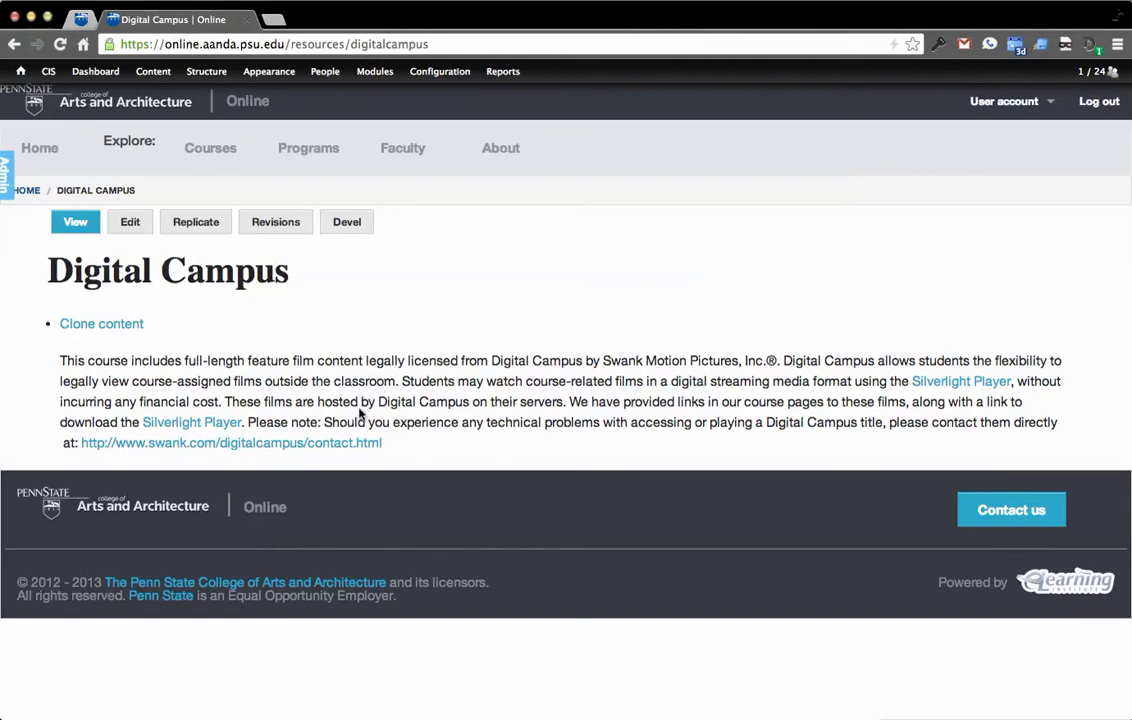
Scroll the course Resources page through Digital Campus and Electronic Reserves, then go to Welcome.
key(super+Tab)
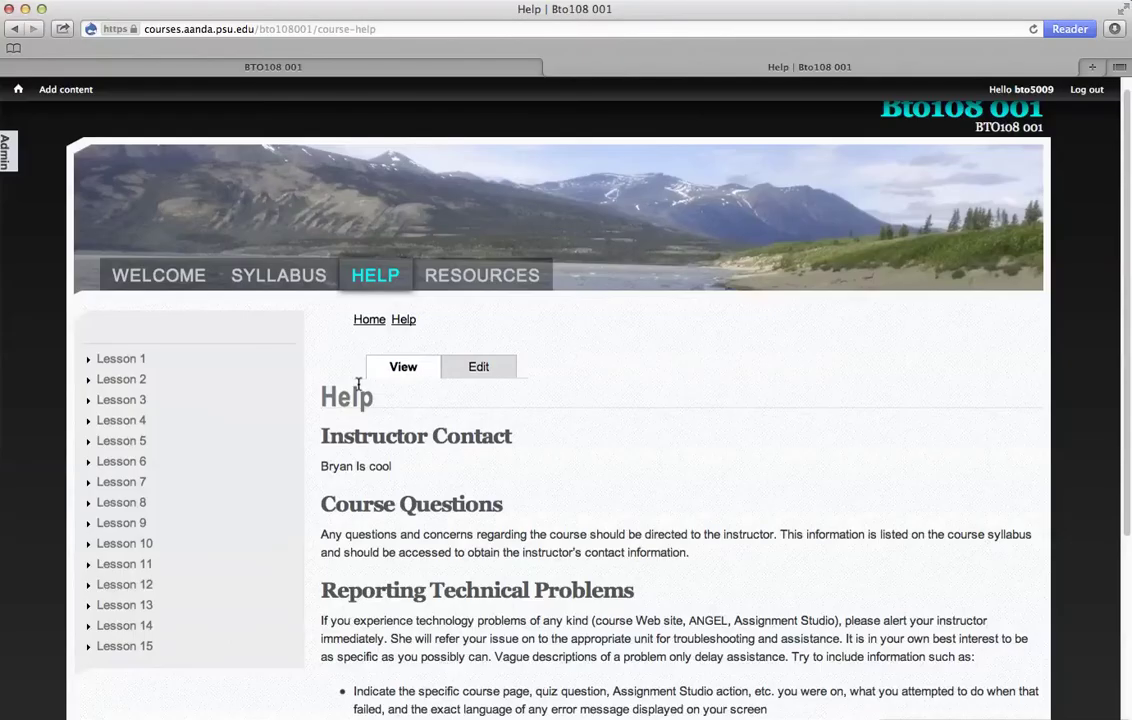
click(488, 289)
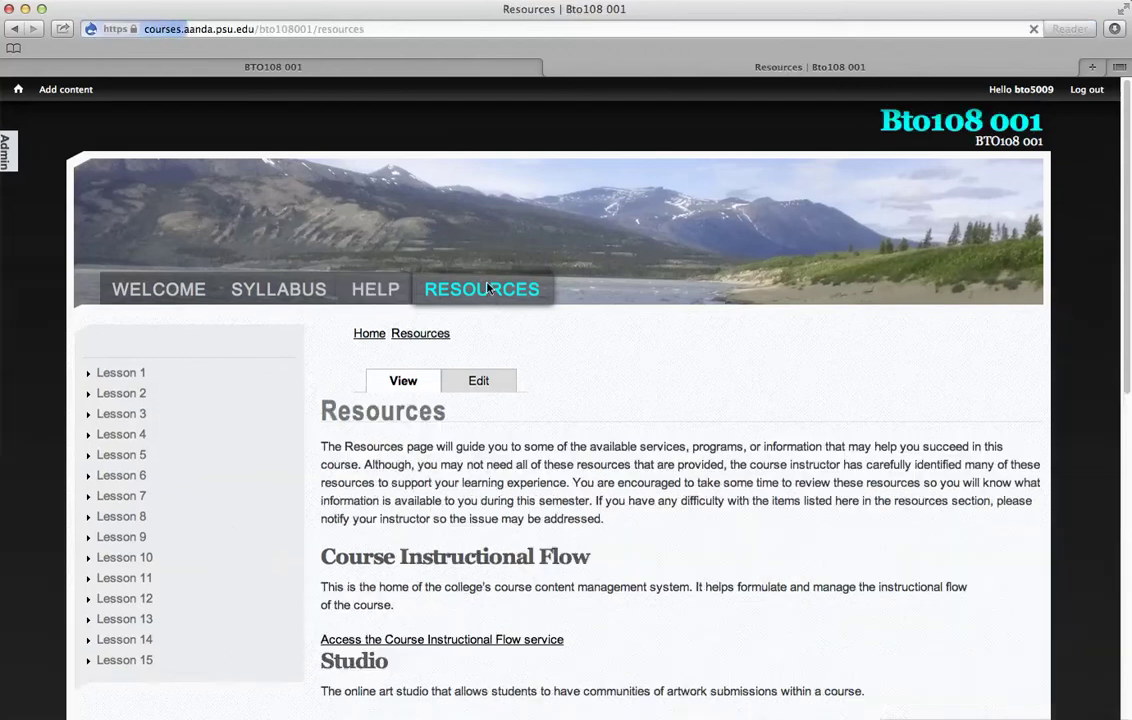
scroll(561, 358, down, 5)
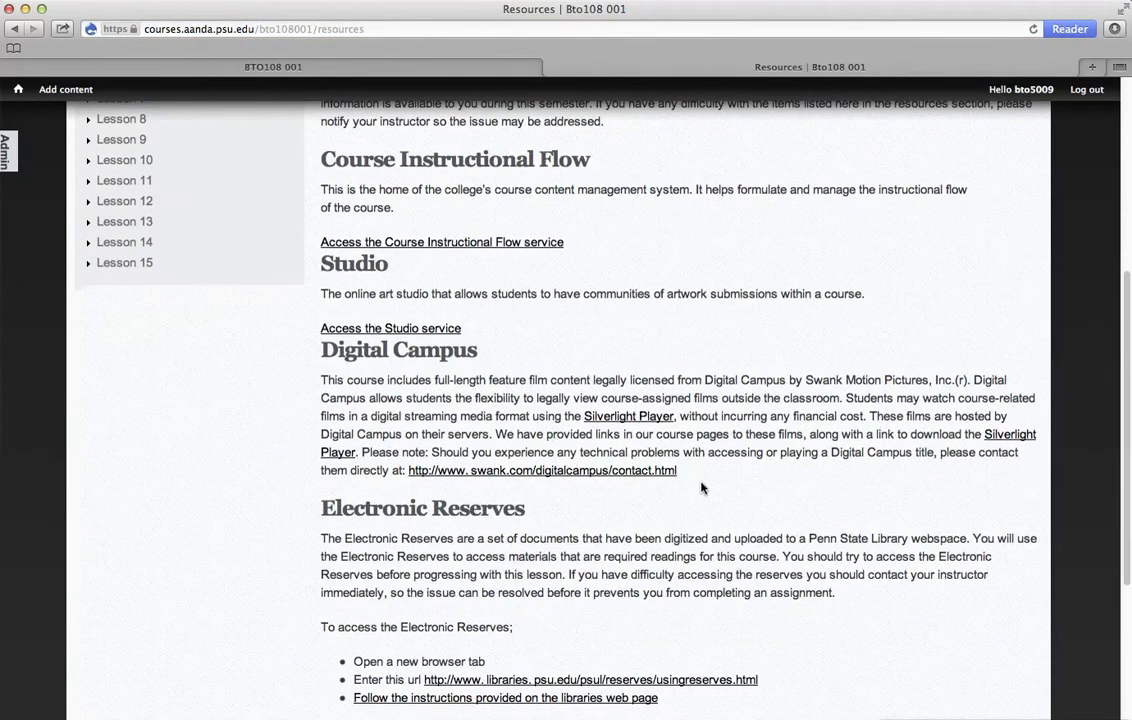
scroll(688, 482, up, 4)
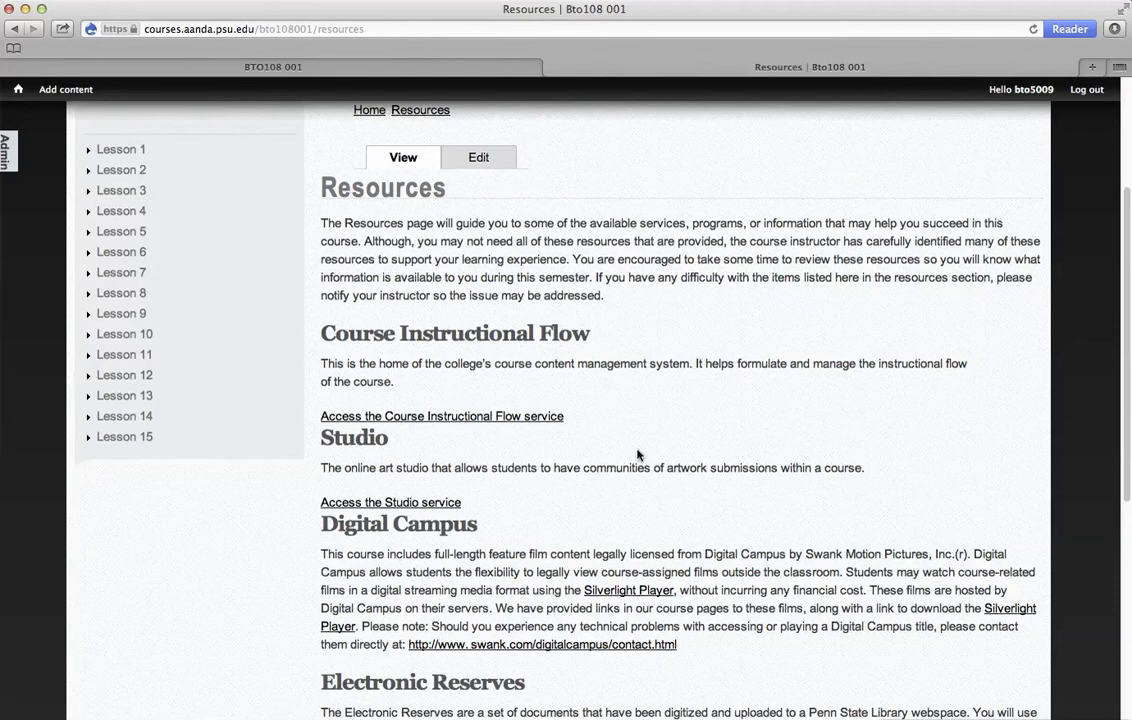
scroll(632, 455, up, 5)
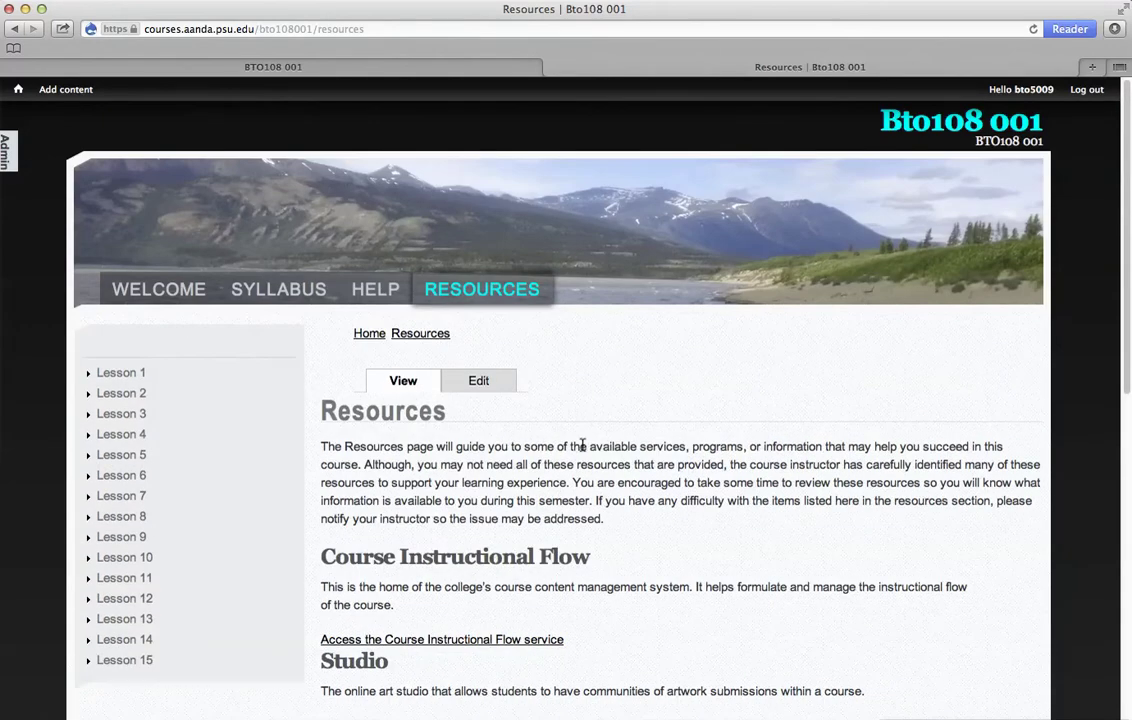
click(175, 296)
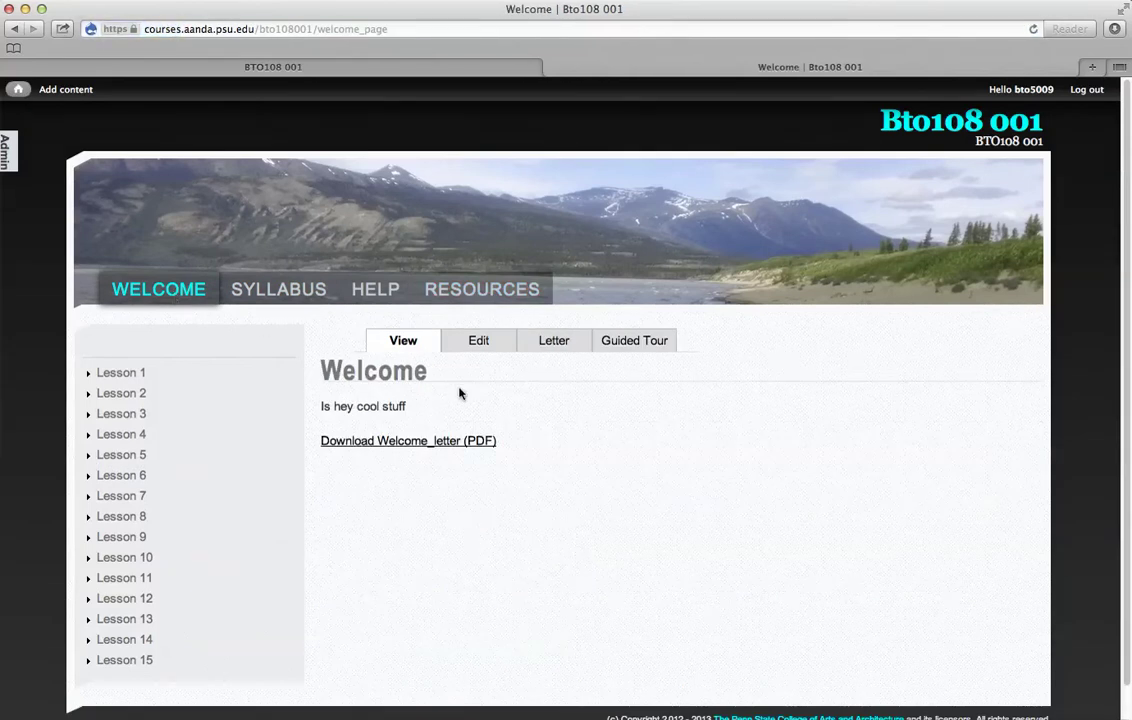
Open the Welcome_letter PDF, close the viewer, and go to the Guided Tour tab.
click(449, 439)
click(553, 341)
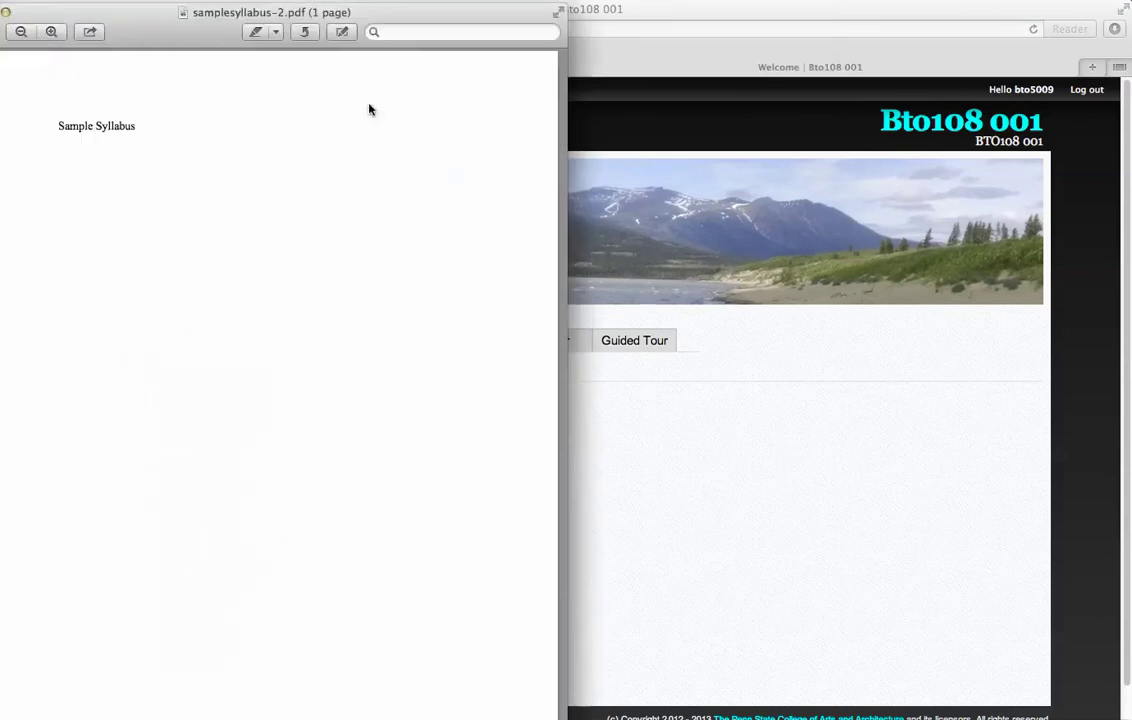
key(super+w)
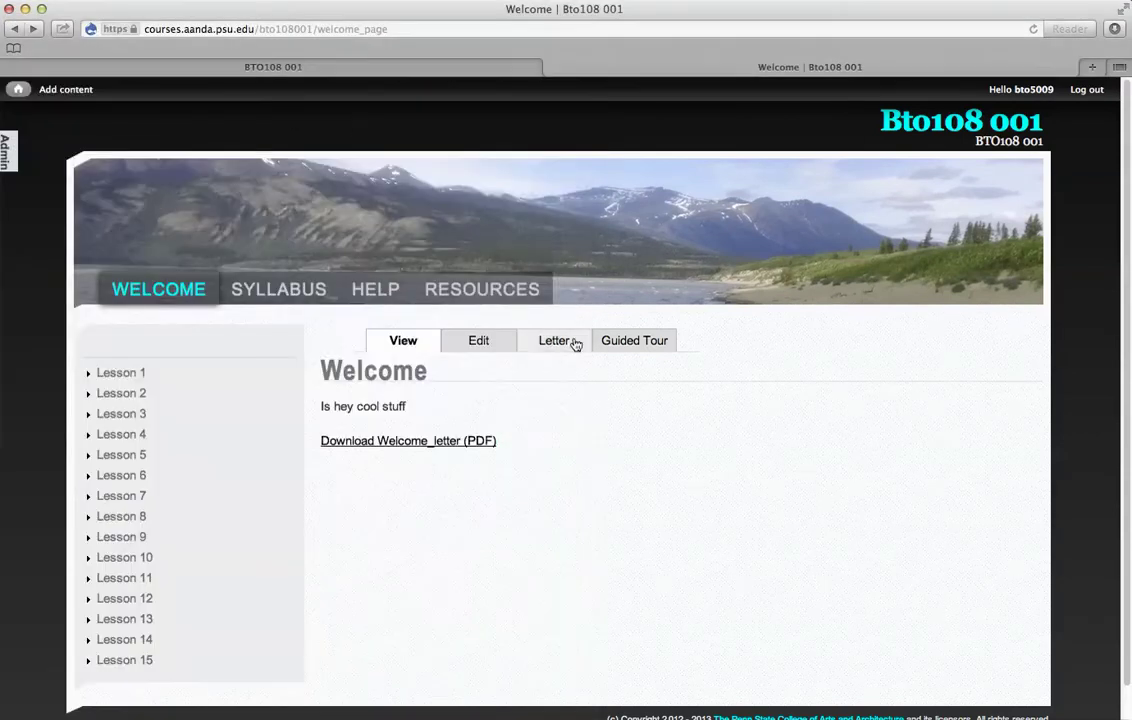
click(637, 340)
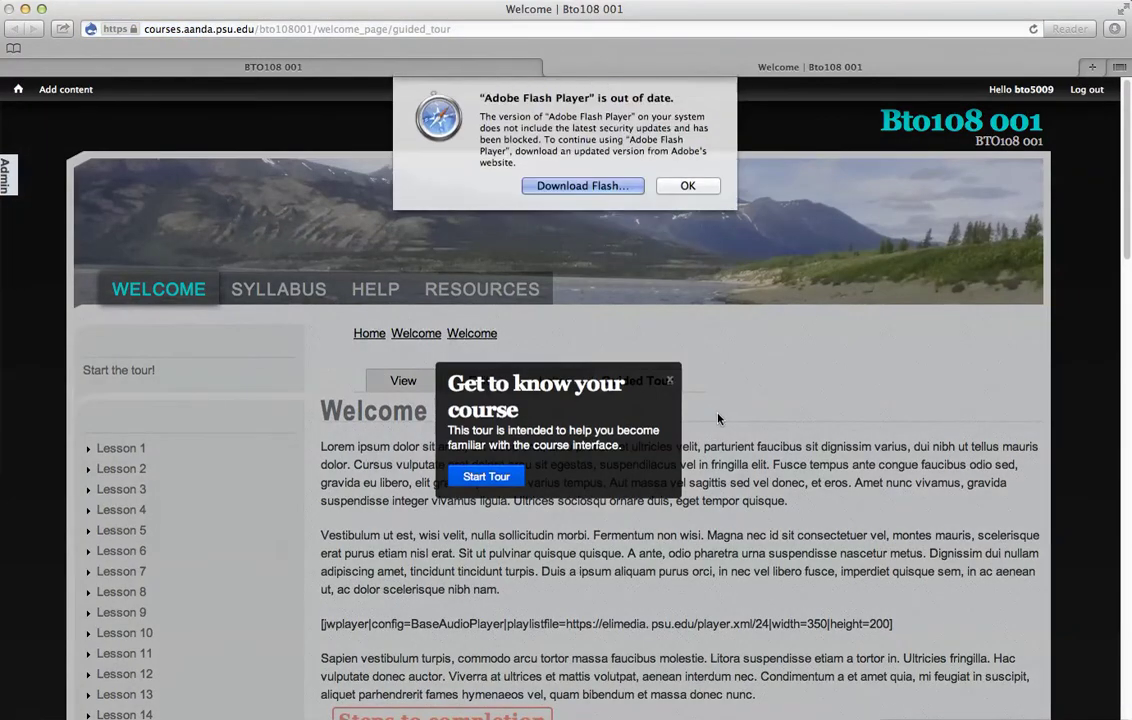
Dismiss the Adobe Flash Player alert and start the 'Get to know your course' tour.
click(688, 186)
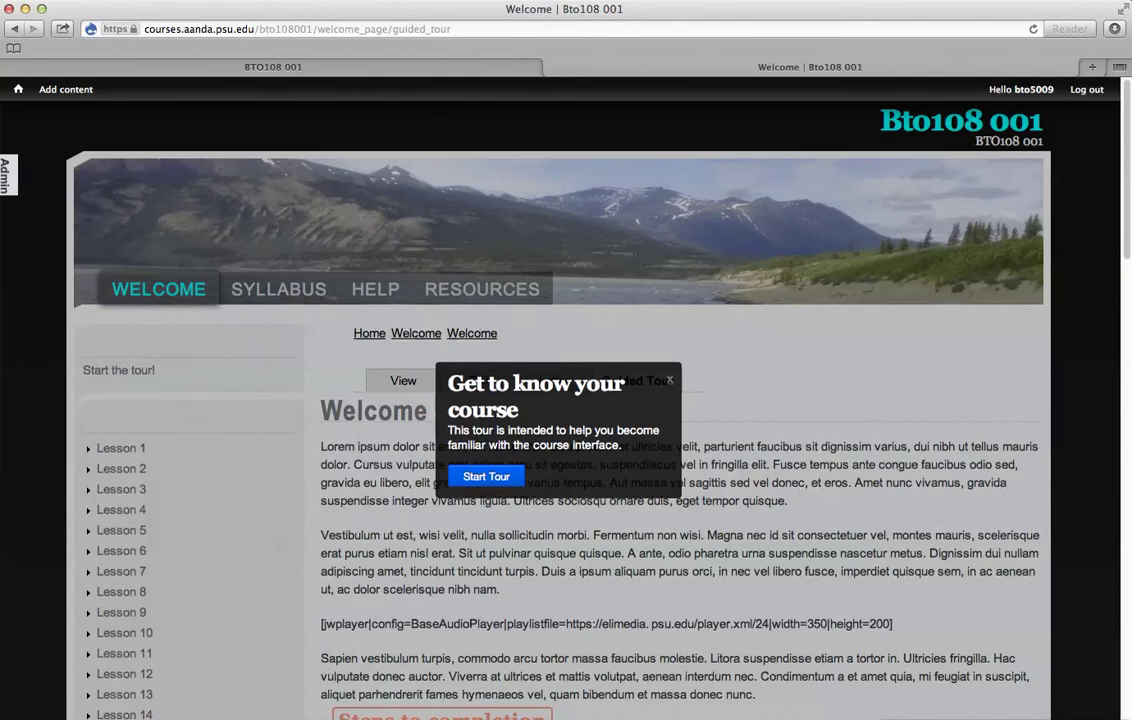
click(488, 480)
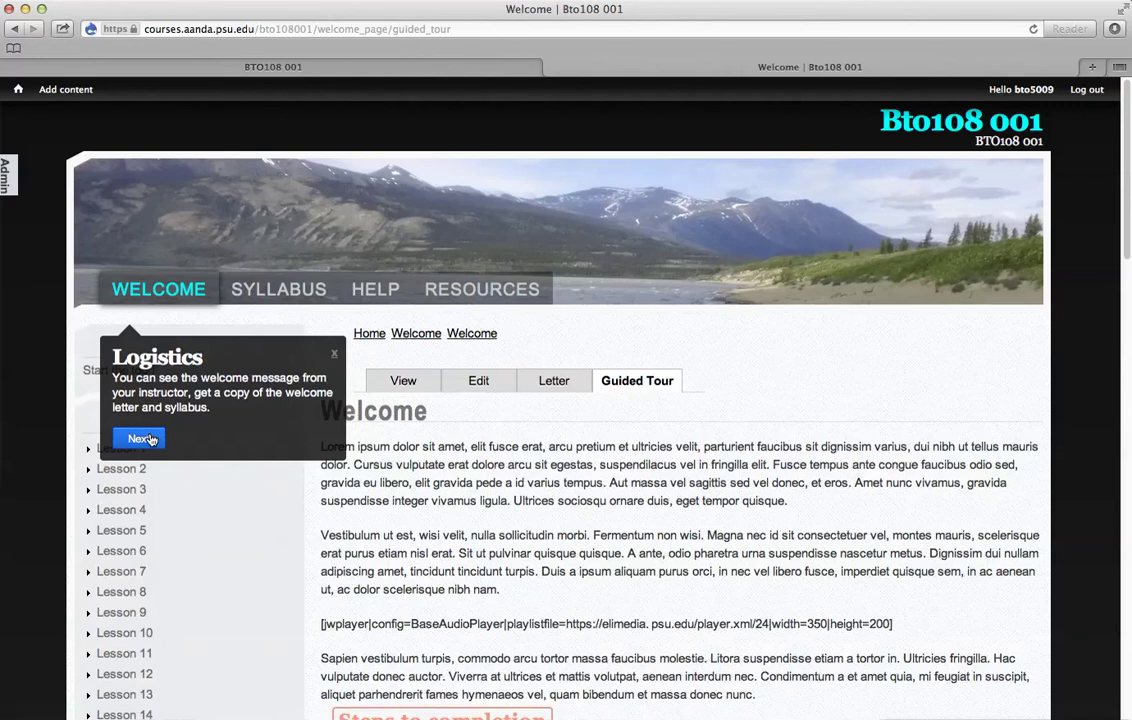
Advance the tour through Course Outline, Title, Reading, Media, Directions, YouTube and Feedback, then close it.
click(148, 440)
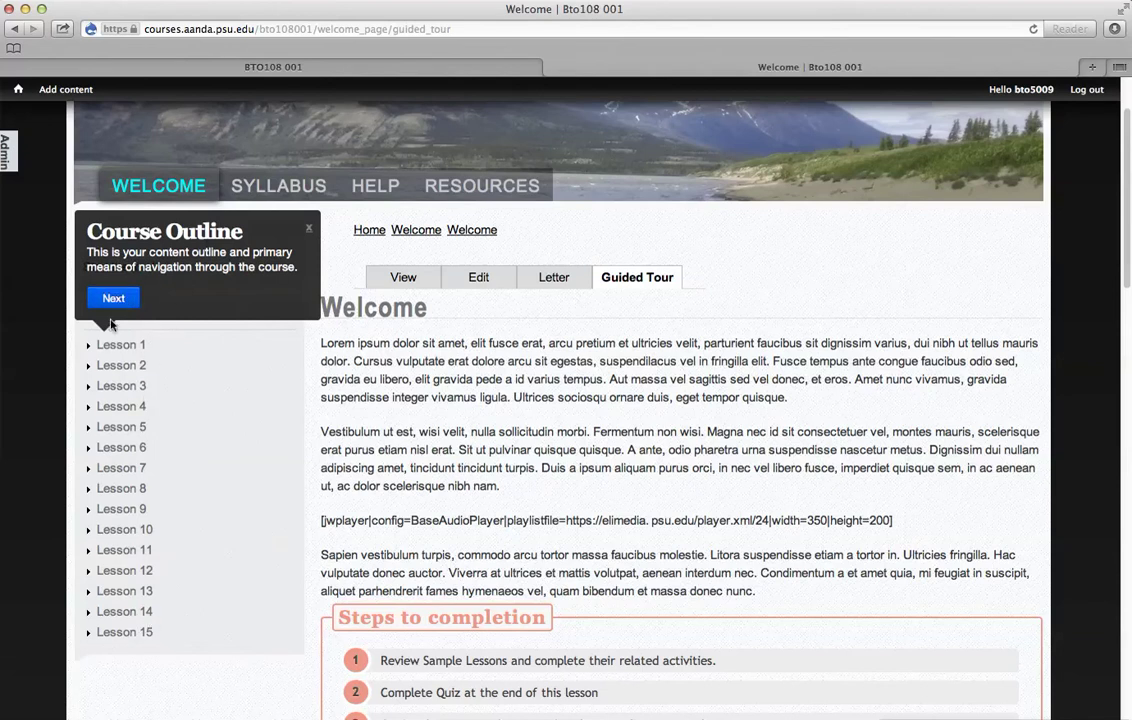
click(113, 298)
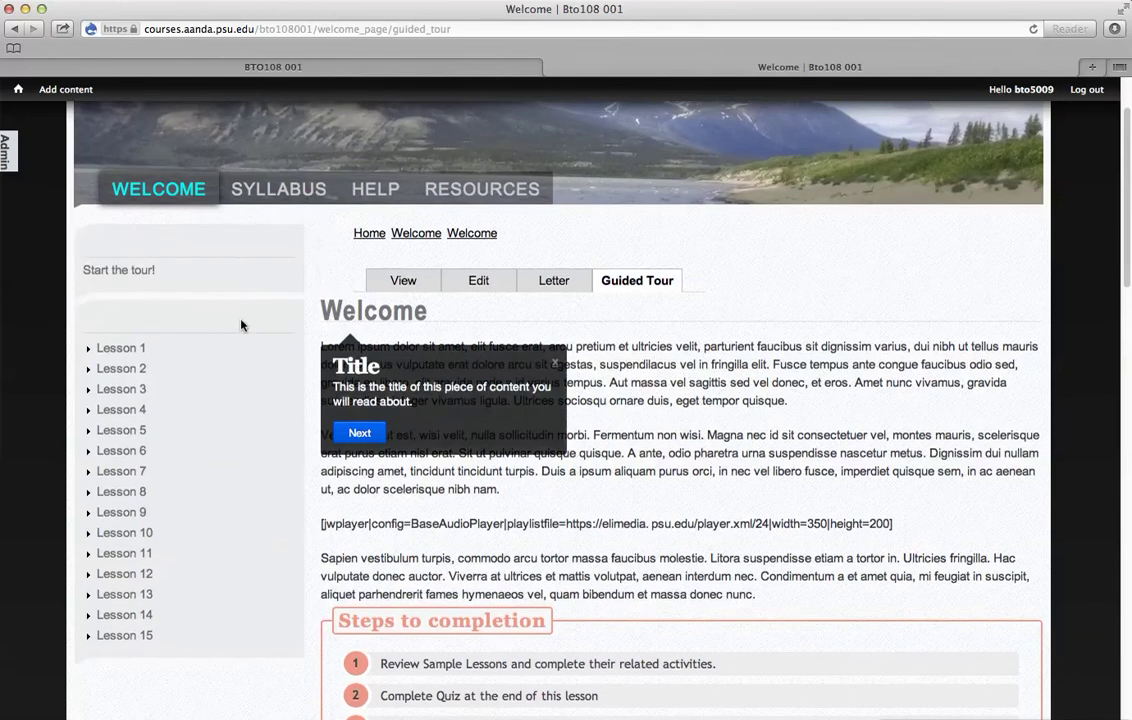
click(358, 432)
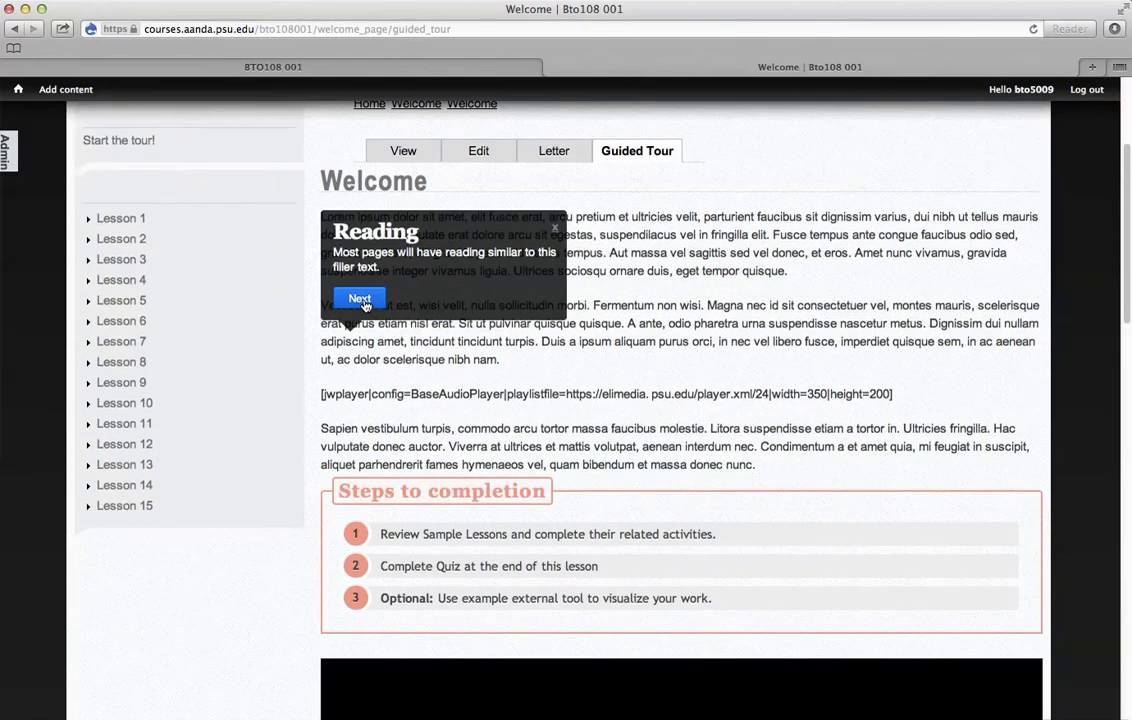
click(366, 300)
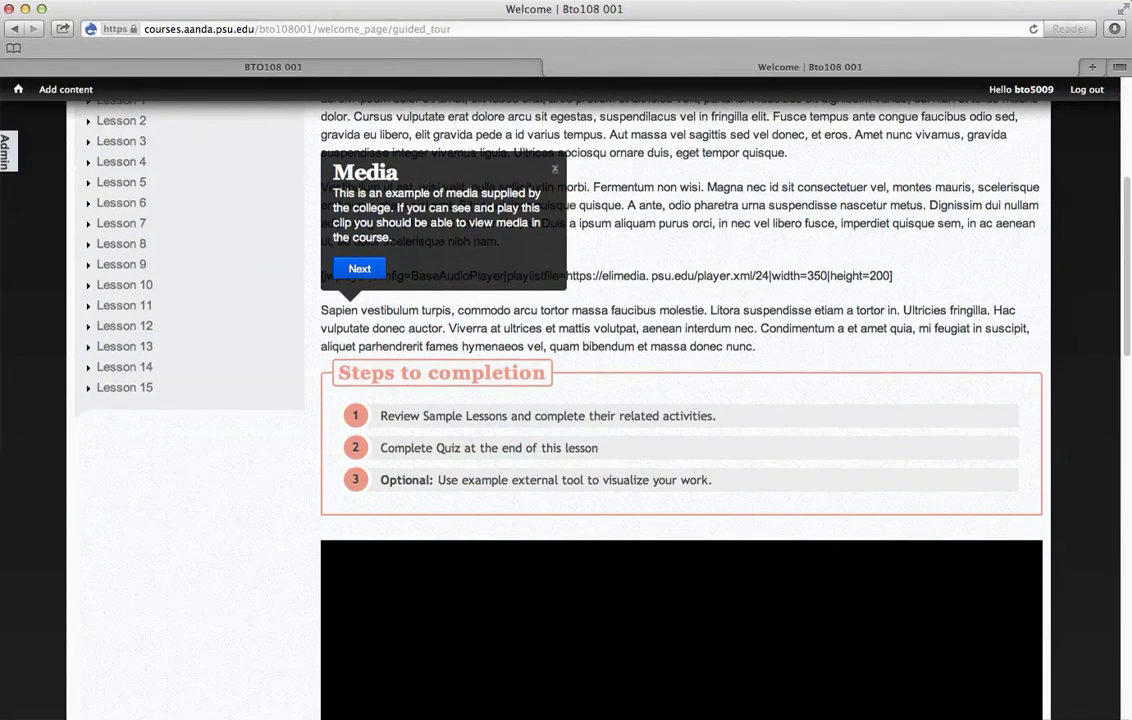
click(353, 268)
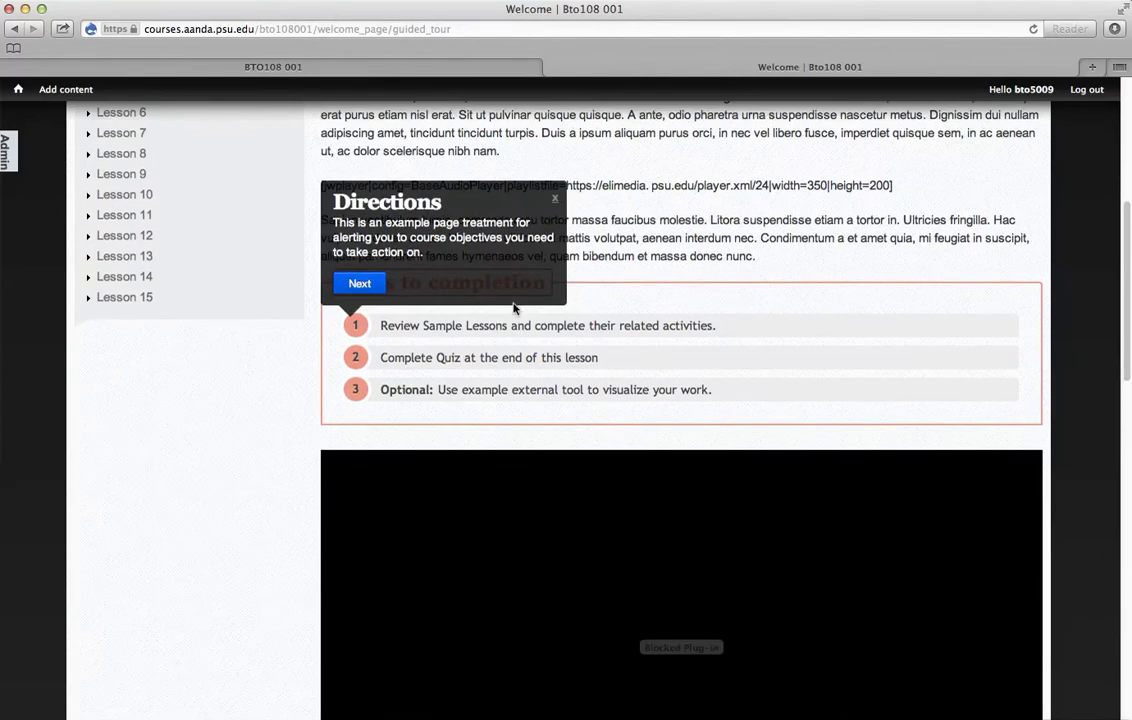
click(376, 284)
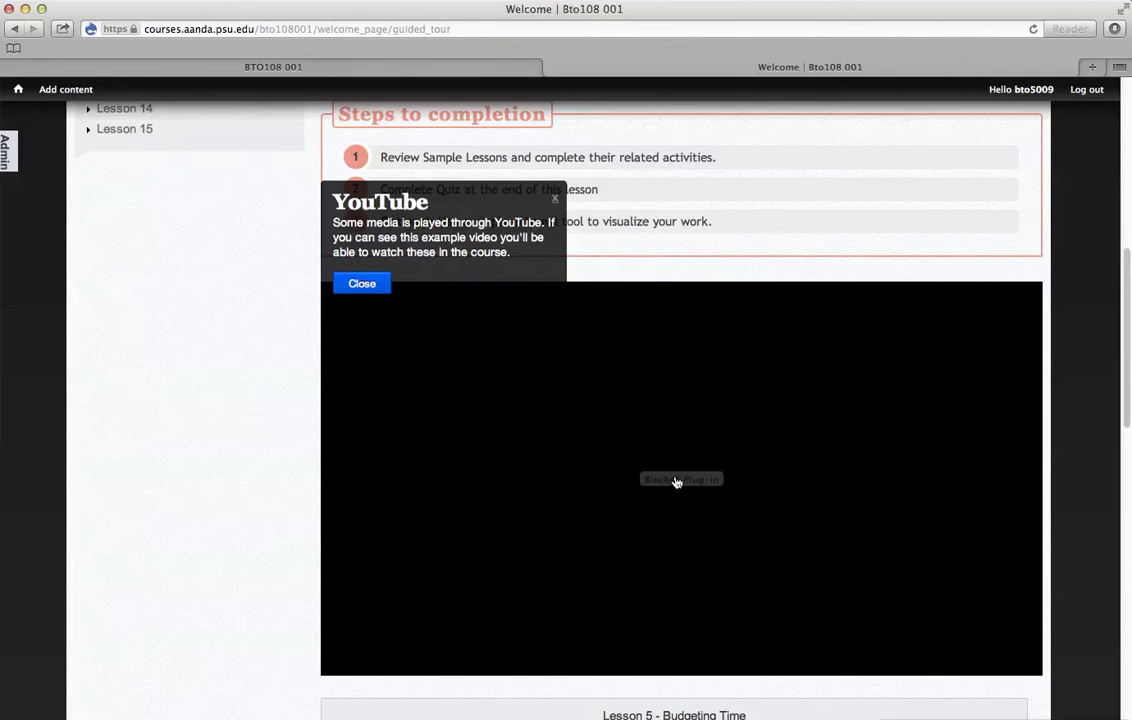
click(353, 282)
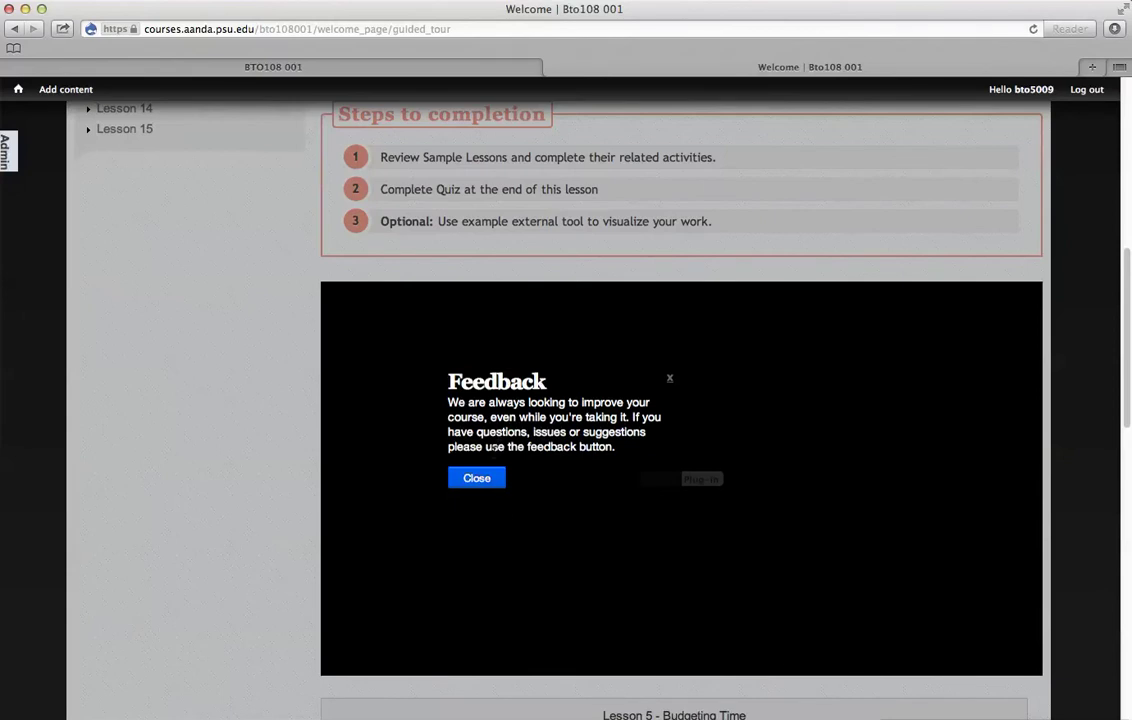
click(480, 480)
Scroll down to the Lesson 5 time-budget table and back to the top.
scroll(251, 463, down, 1)
scroll(251, 463, down, 10)
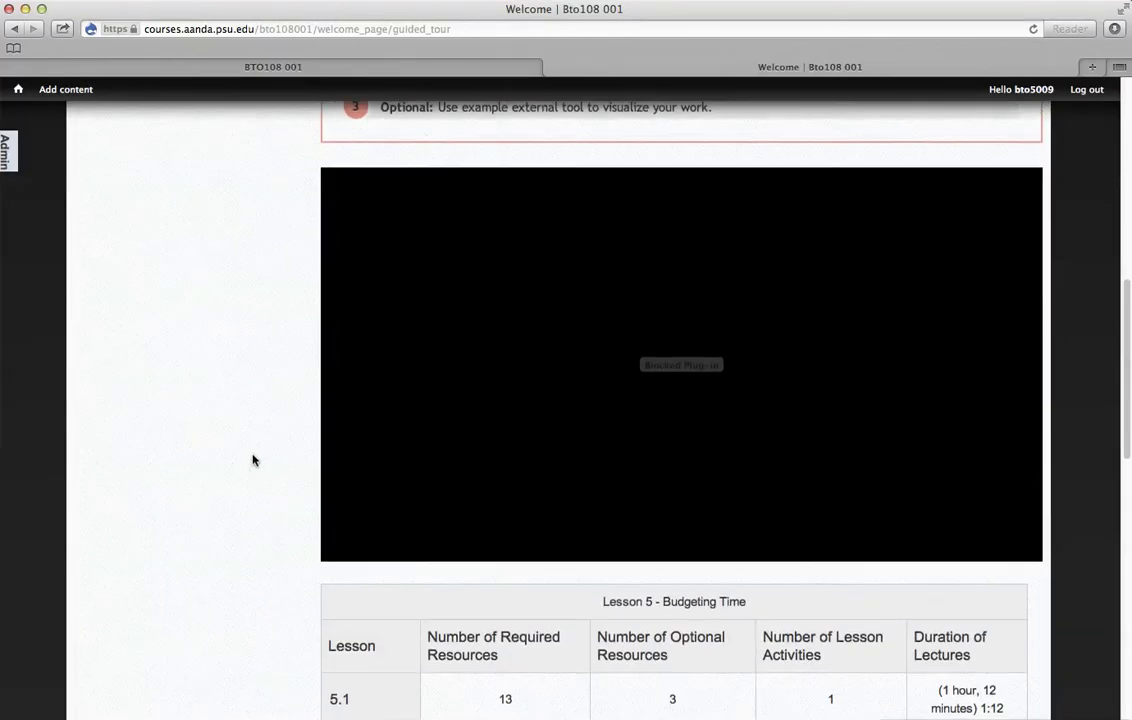
scroll(457, 508, up, 7)
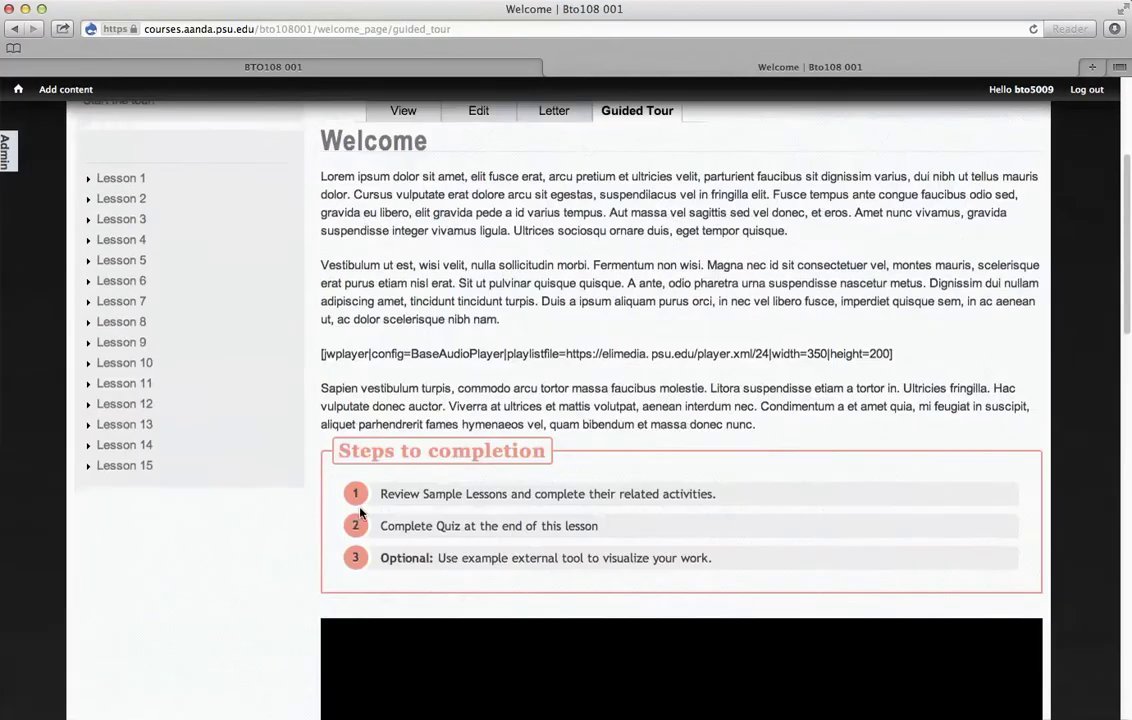
scroll(360, 512, up, 5)
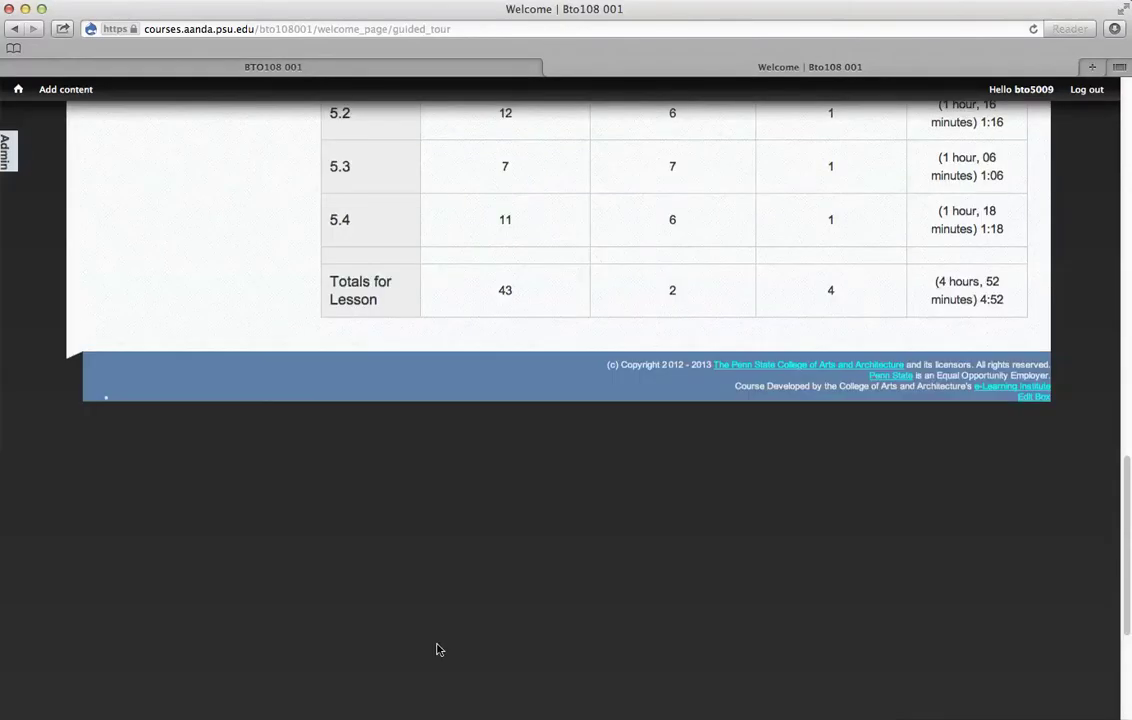
scroll(342, 499, down, 4)
scroll(452, 555, up, 10)
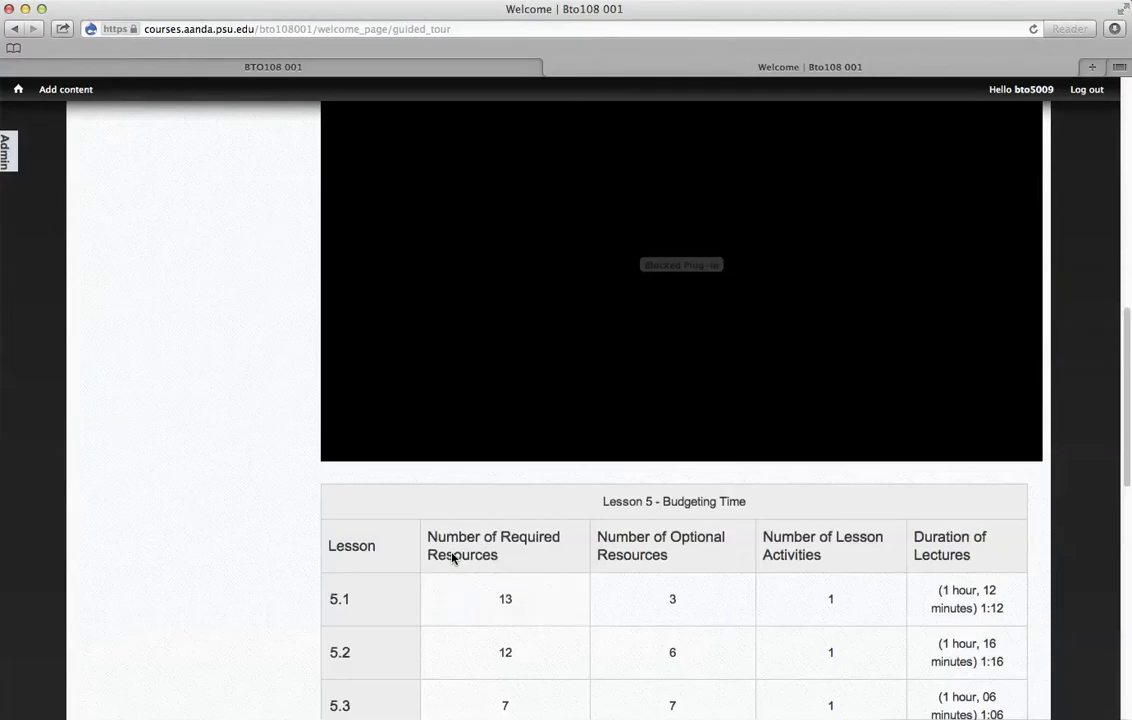
scroll(452, 557, up, 10)
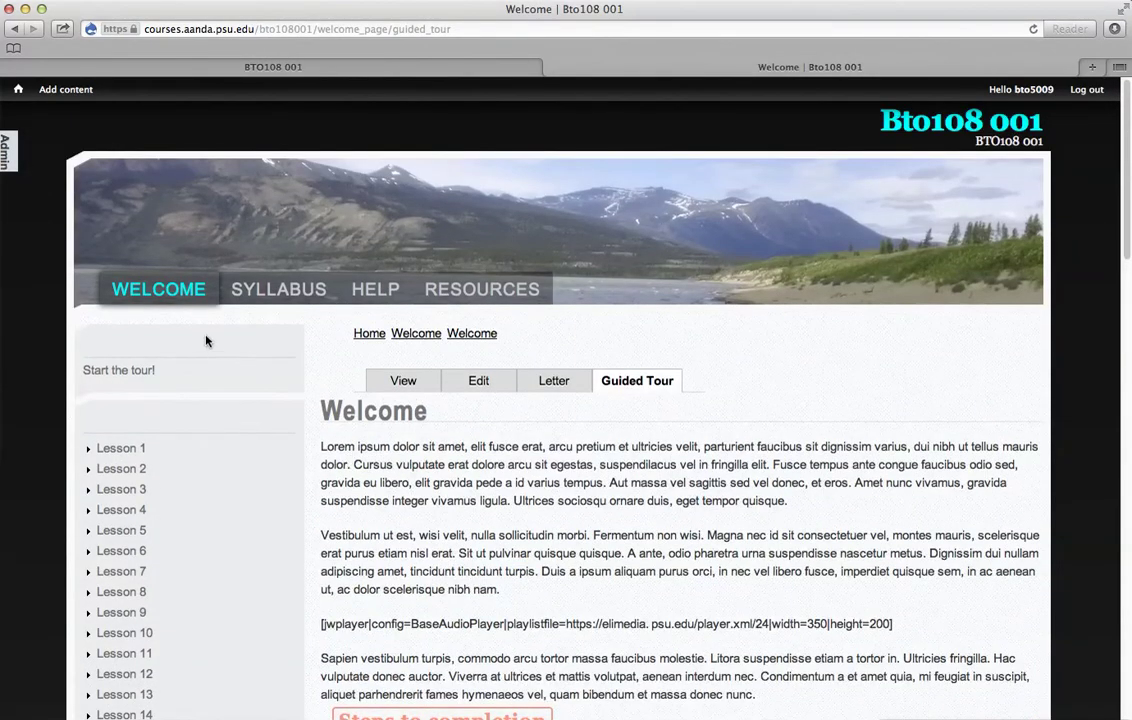
Go back to the Welcome page, then browse from Lesson 1 to Lesson 5 and its Page 2.
click(171, 302)
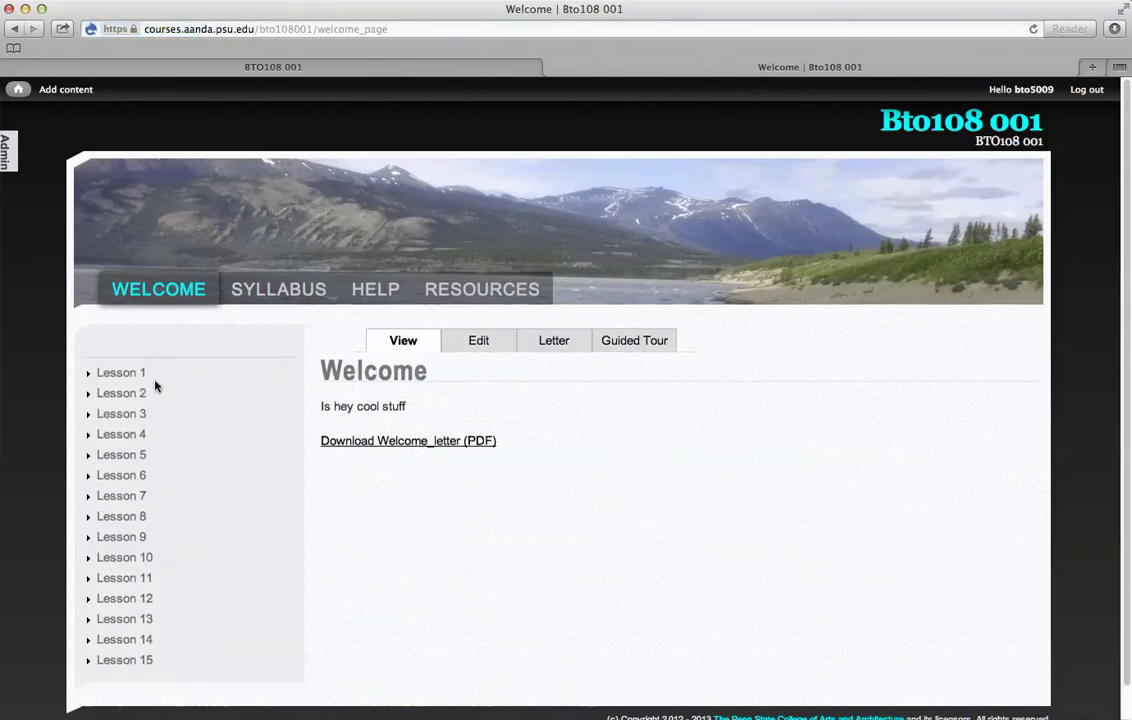
click(125, 373)
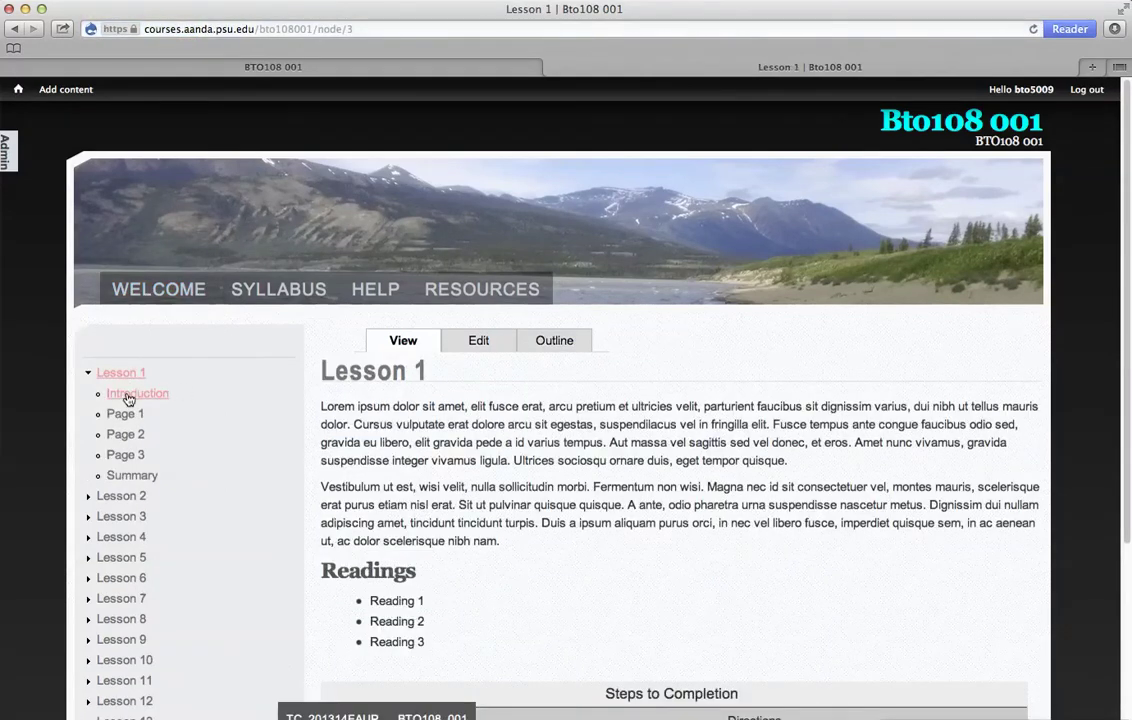
scroll(128, 399, down, 4)
click(113, 358)
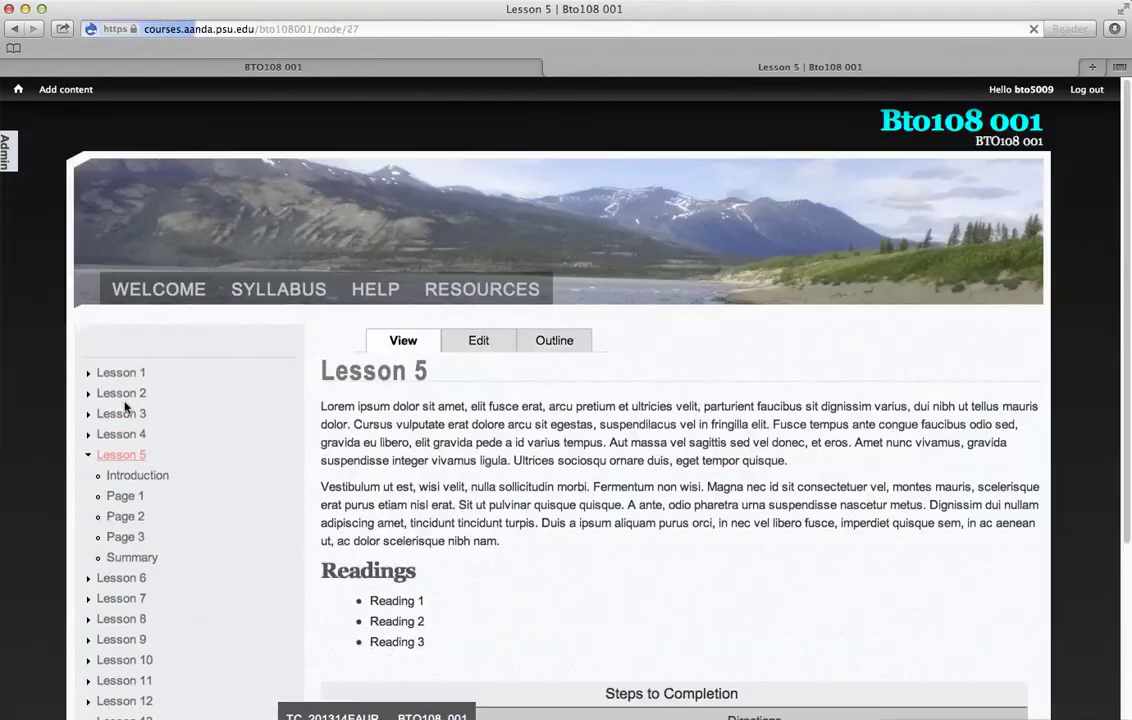
scroll(128, 422, down, 2)
click(126, 426)
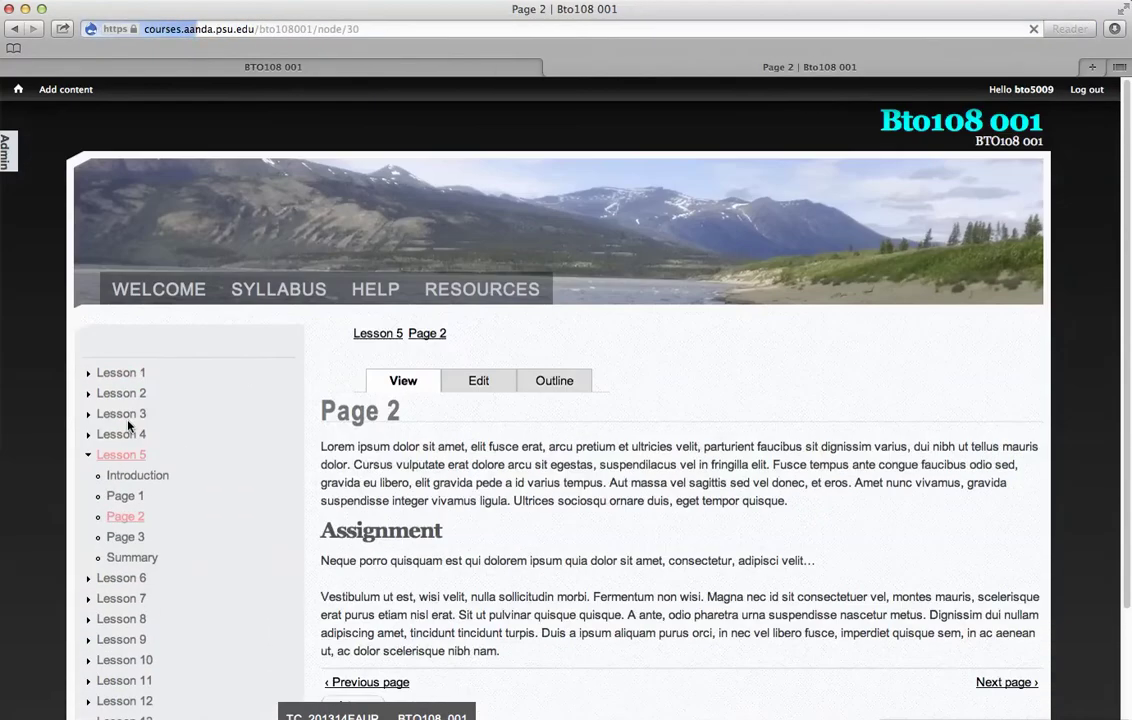
scroll(128, 425, down, 2)
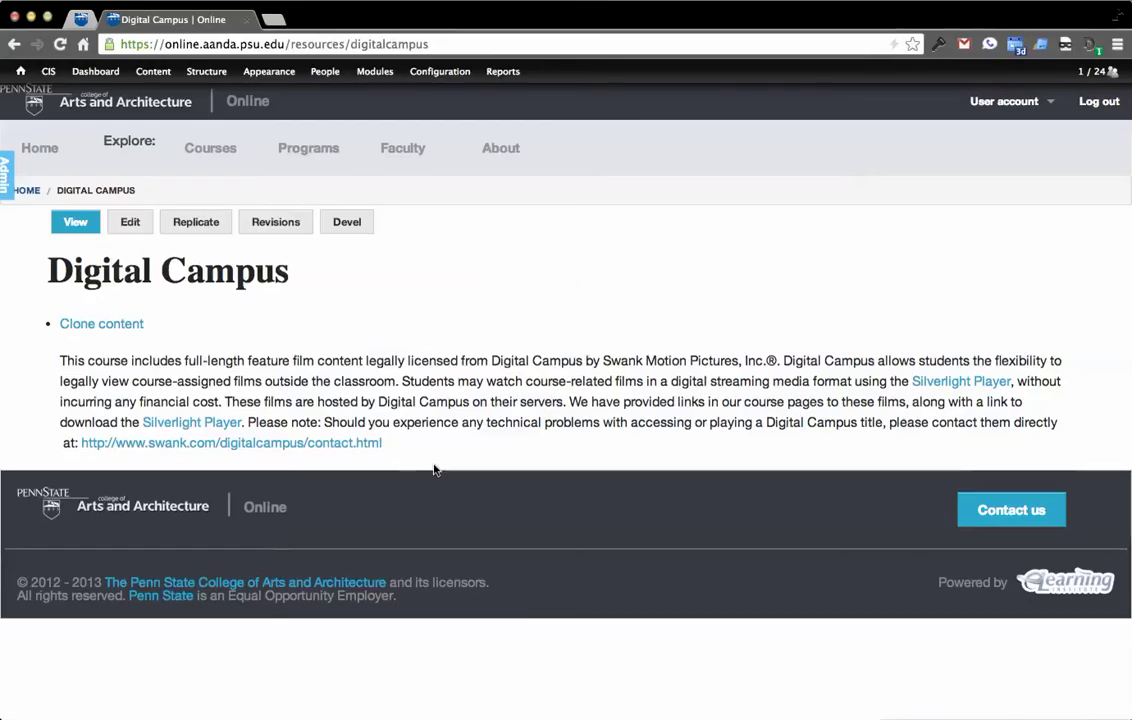
mouse_move(1000, 101)
click(992, 141)
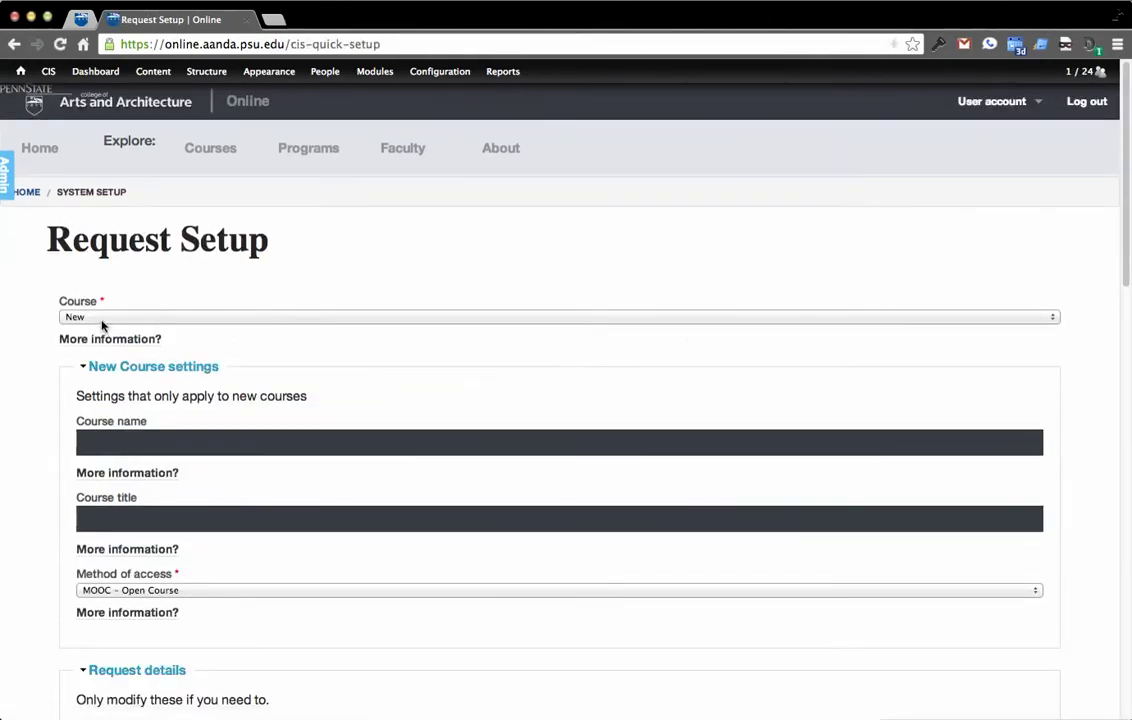
scroll(60, 320, down, 1)
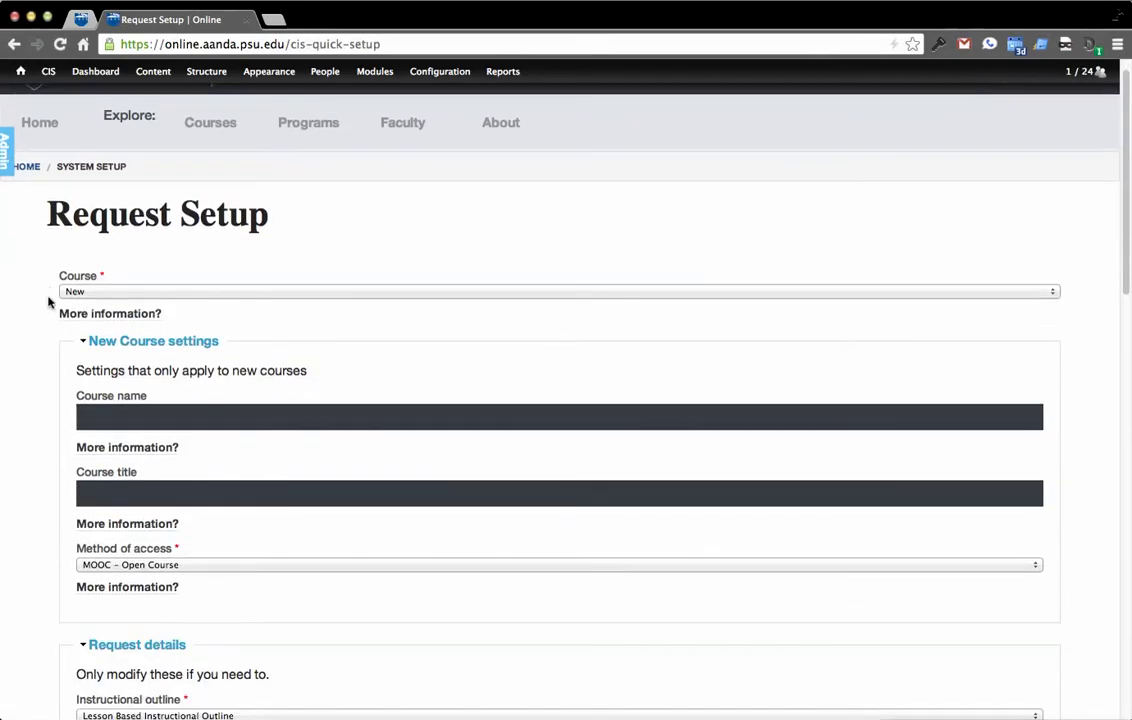
scroll(55, 311, down, 10)
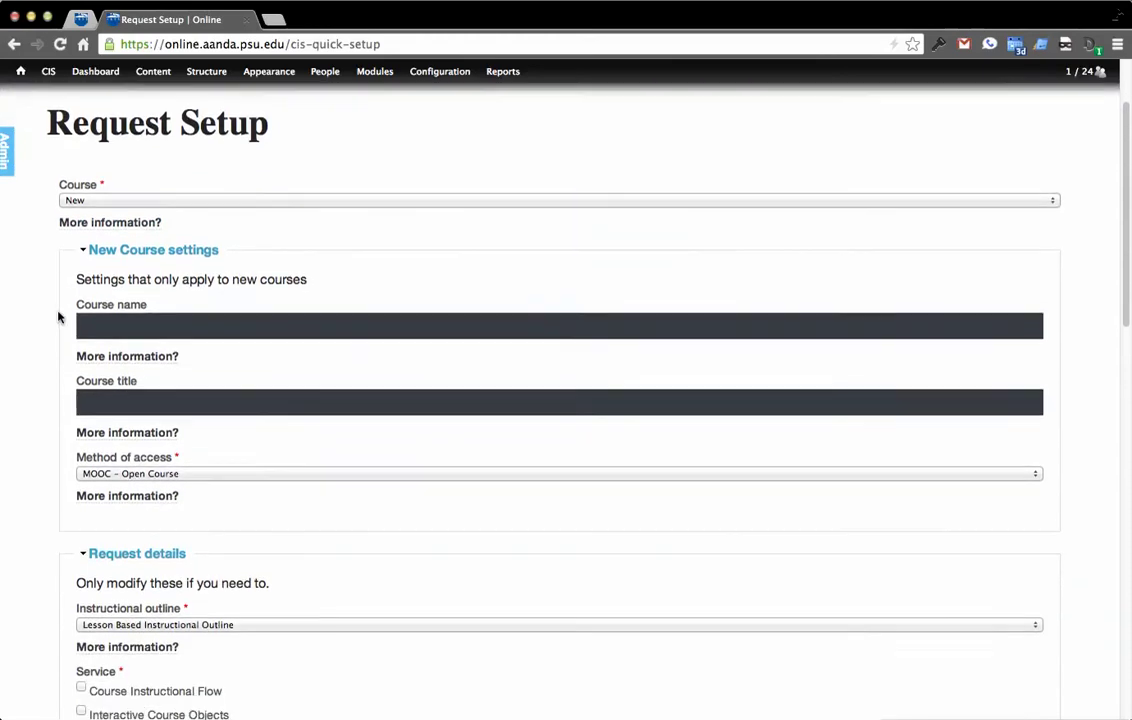
scroll(43, 311, down, 15)
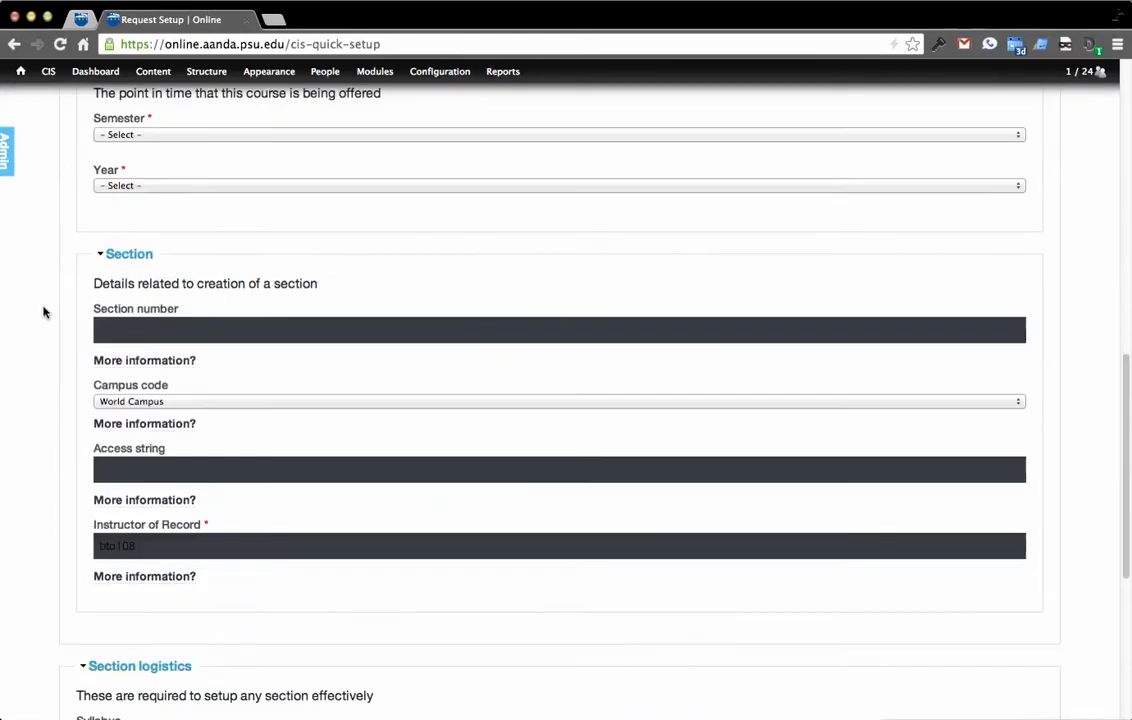
scroll(43, 311, up, 11)
scroll(40, 427, up, 7)
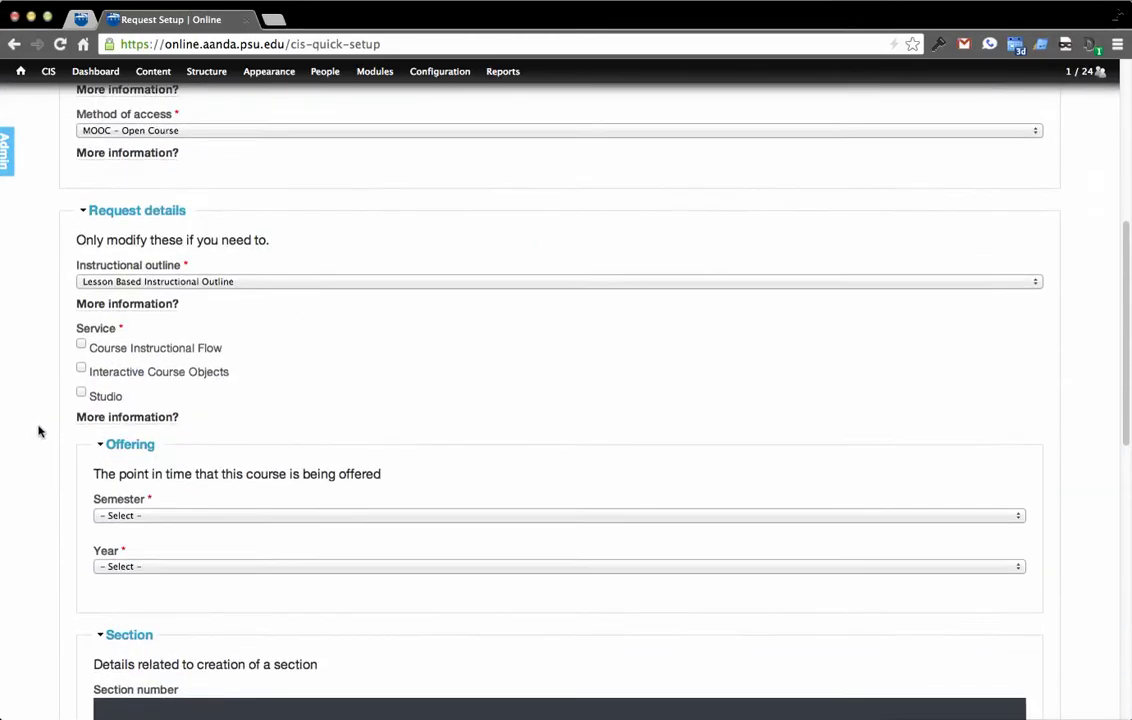
scroll(38, 424, down, 2)
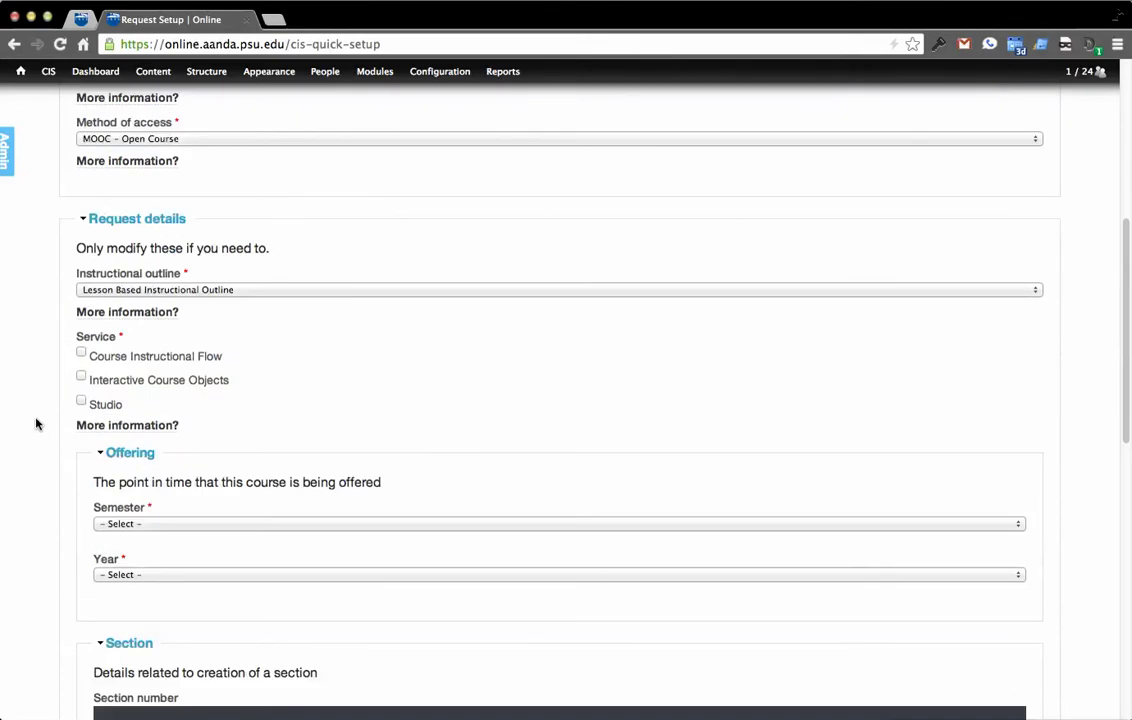
click(228, 292)
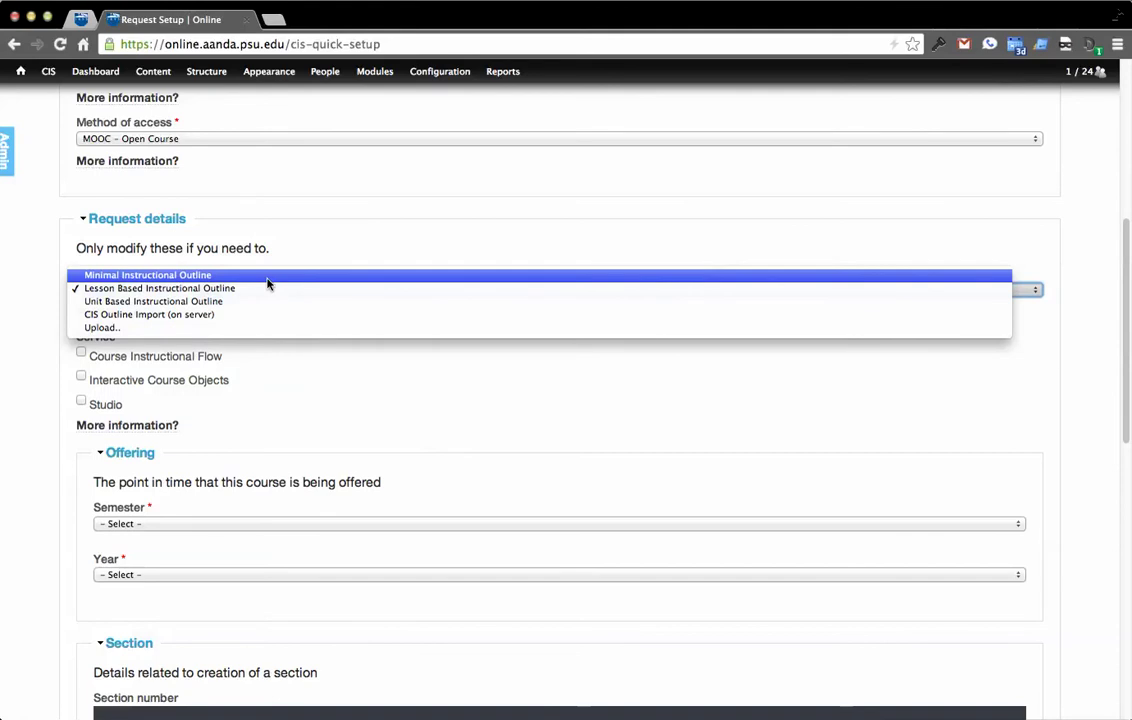
Keep the Lesson Based Instructional Outline and view Lesson 5's Page 3.
click(56, 258)
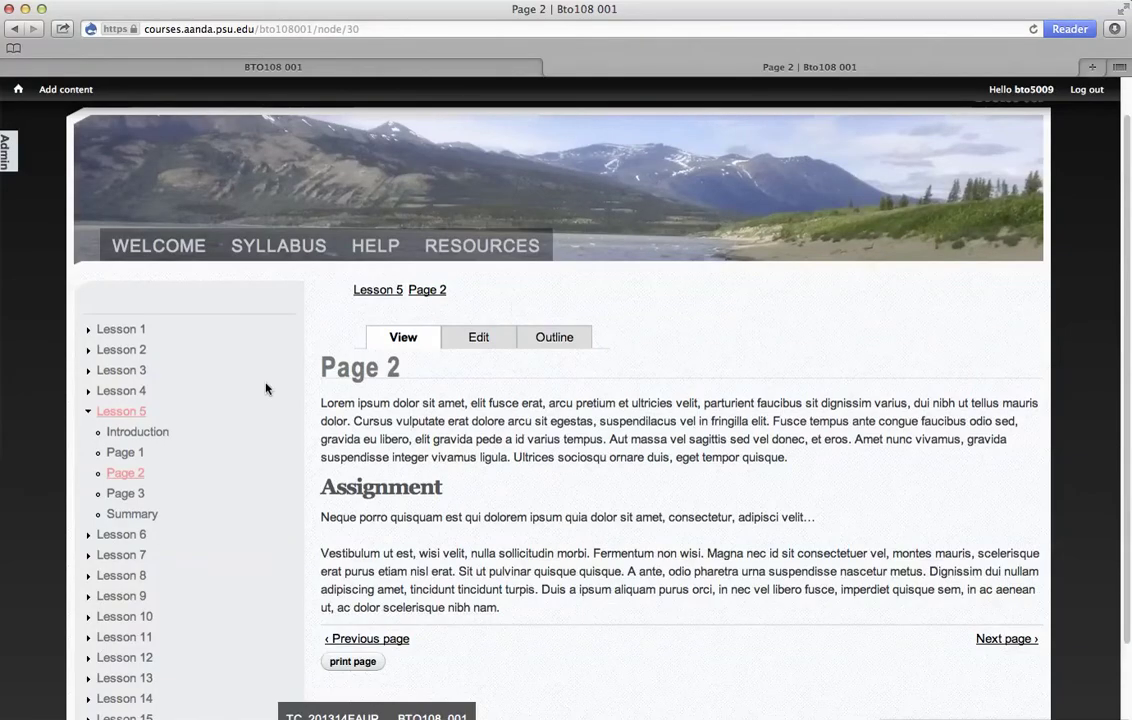
click(136, 497)
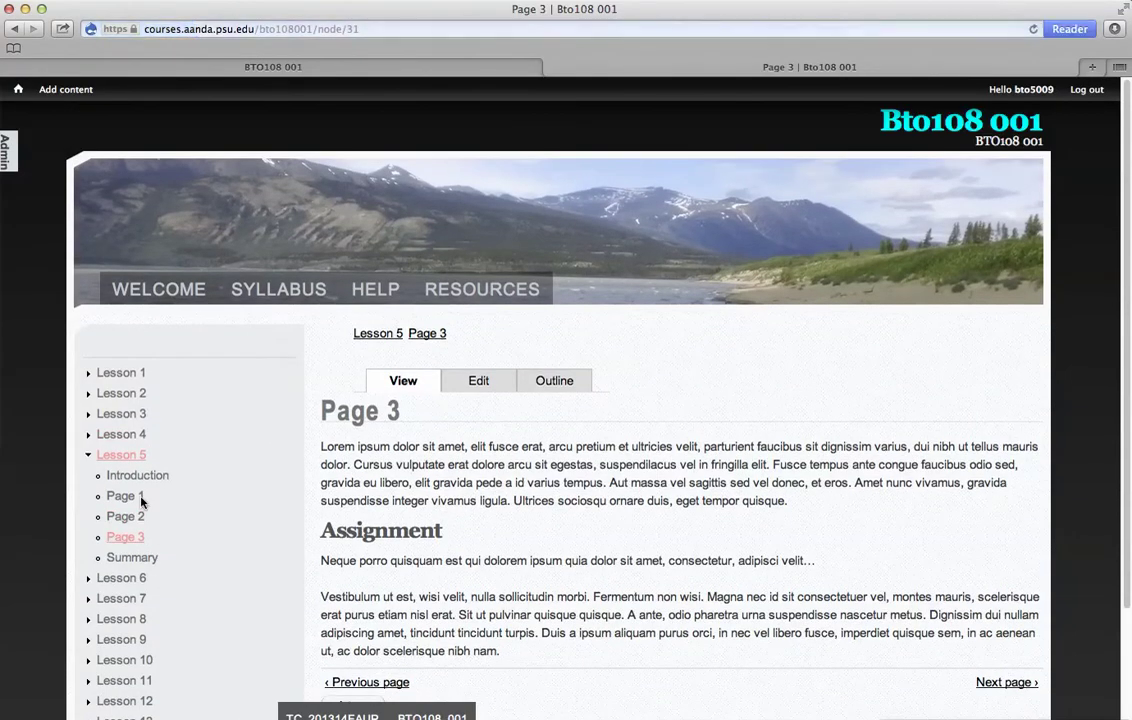
scroll(138, 500, down, 1)
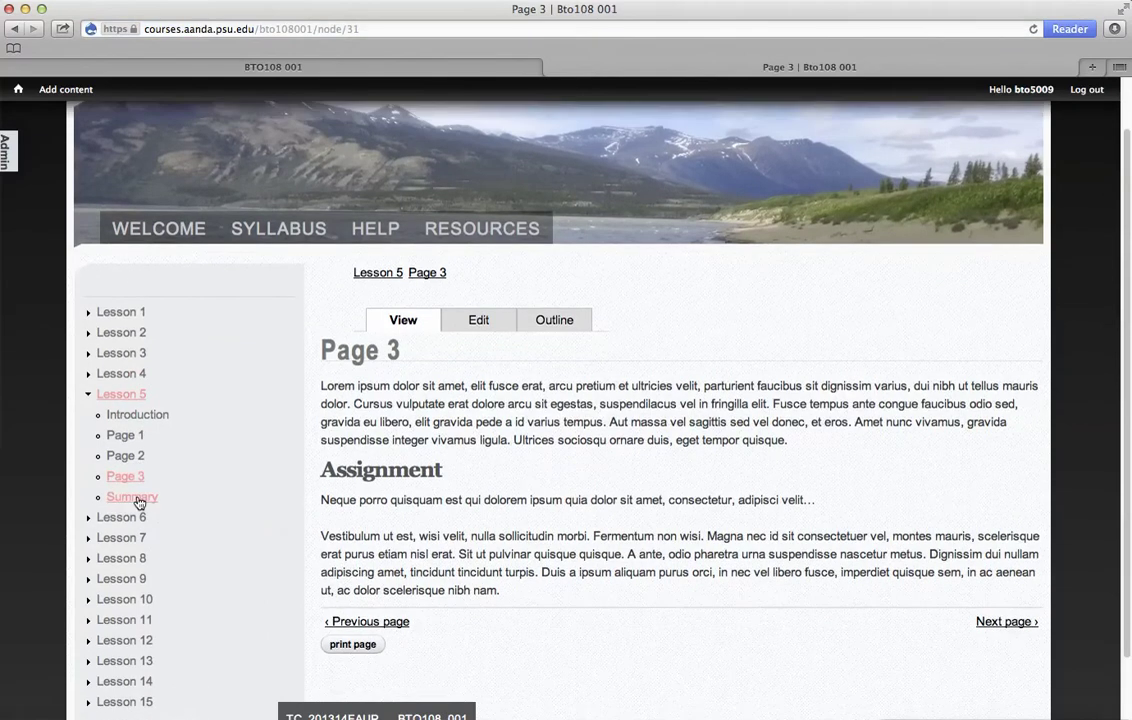
Open the Instructional Outline from the Admin Toolkit and select the Lesson 1 row.
click(13, 170)
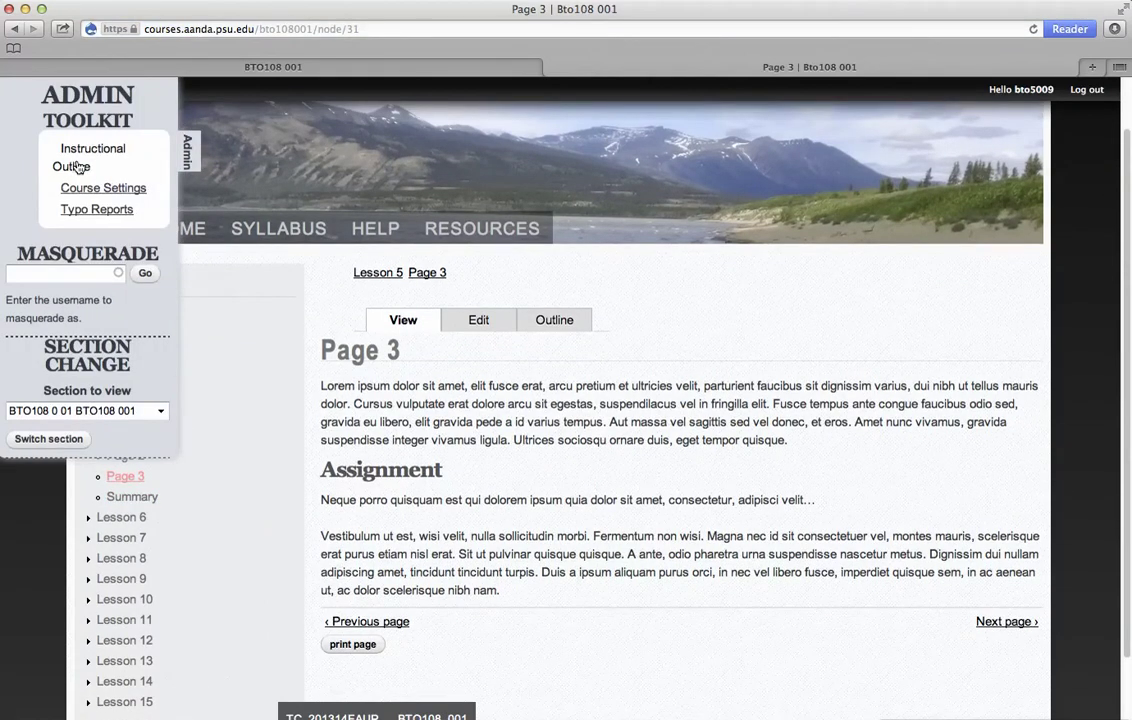
click(78, 167)
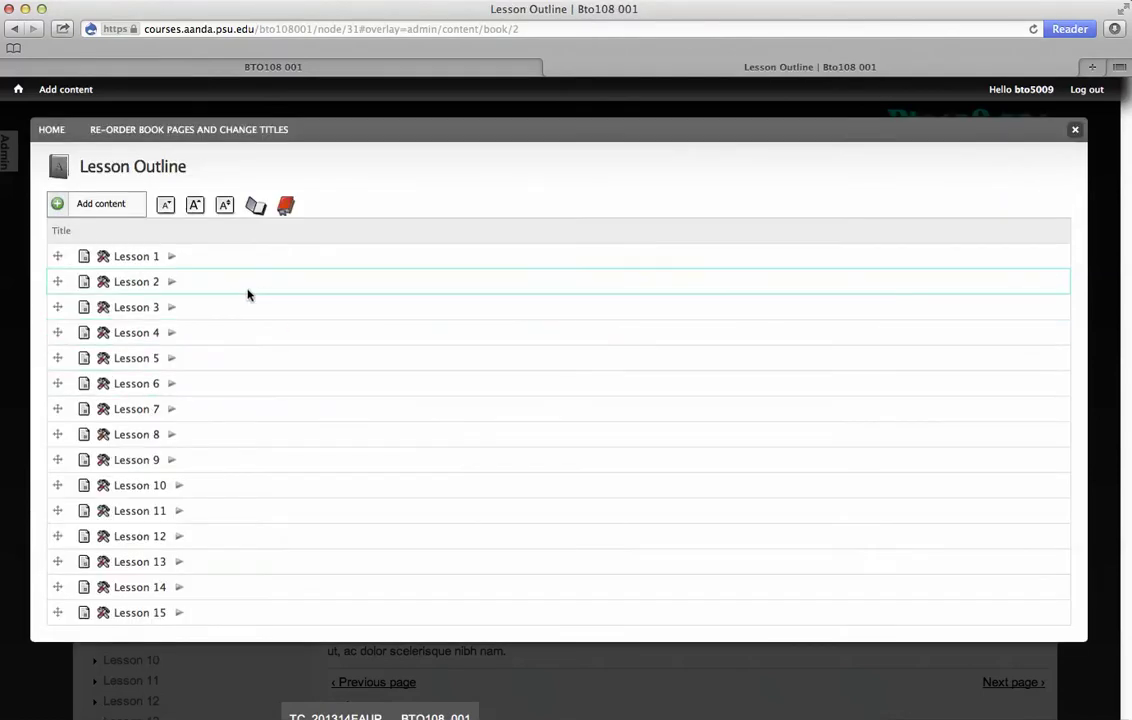
click(104, 258)
Expand every lesson's pages and try dragging Lesson 1's Page 1 above its Introduction.
click(363, 211)
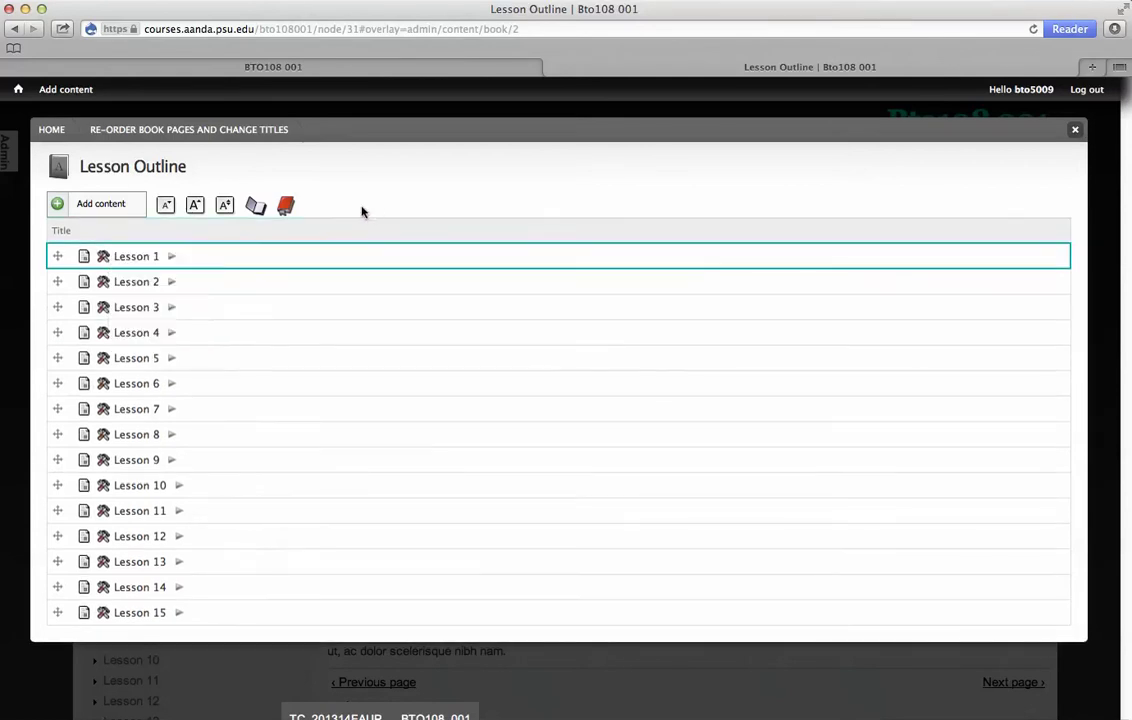
click(226, 196)
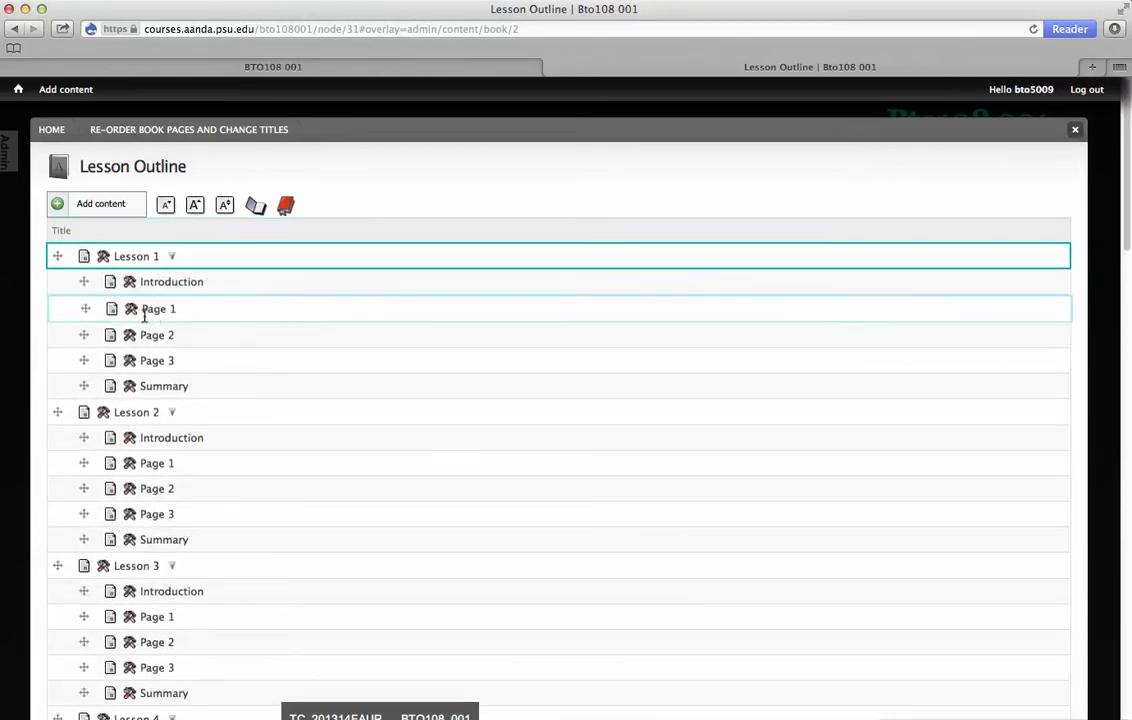
click(130, 309)
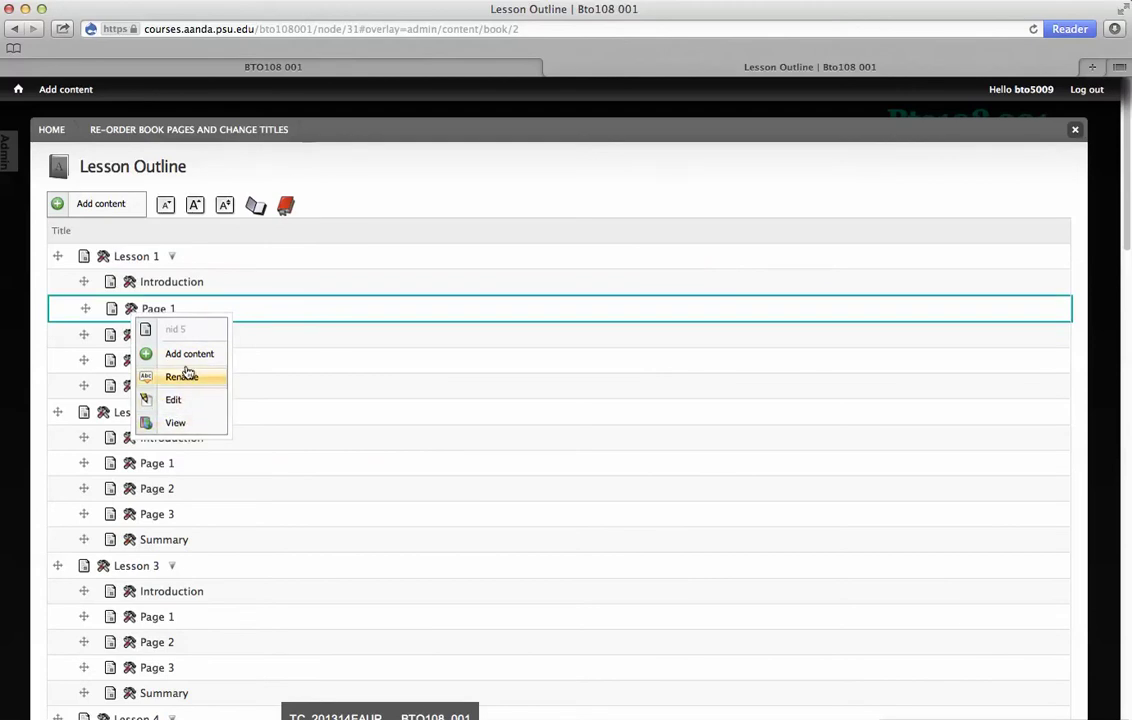
click(308, 231)
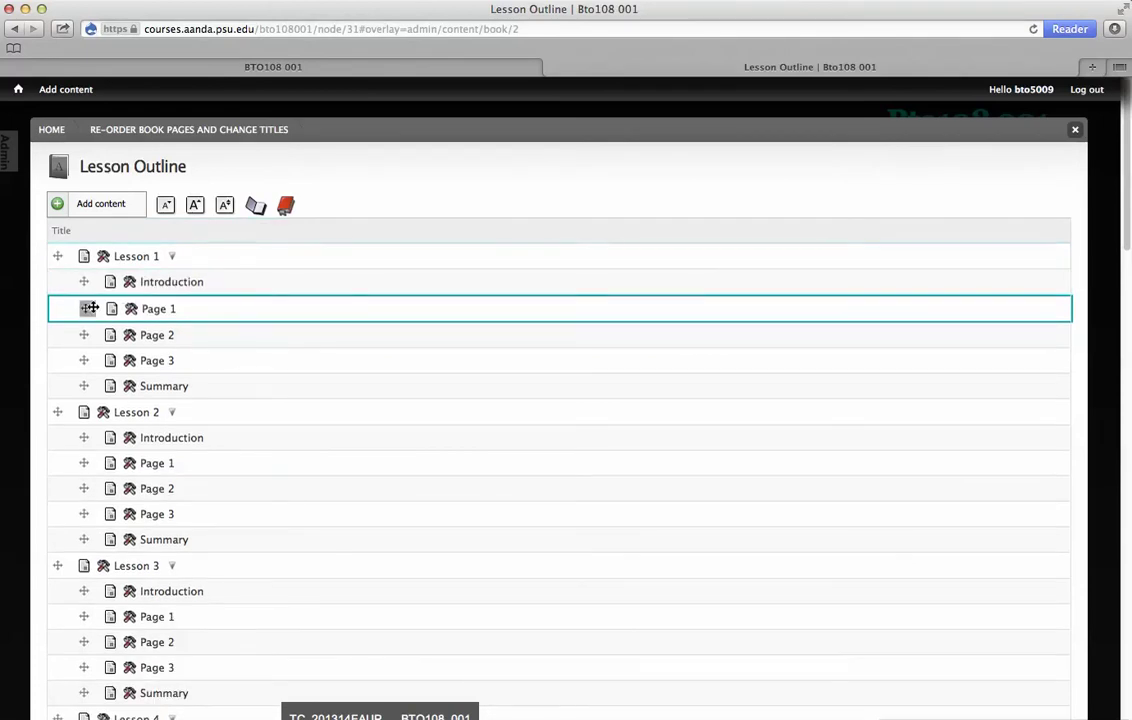
drag(89, 308, 86, 283)
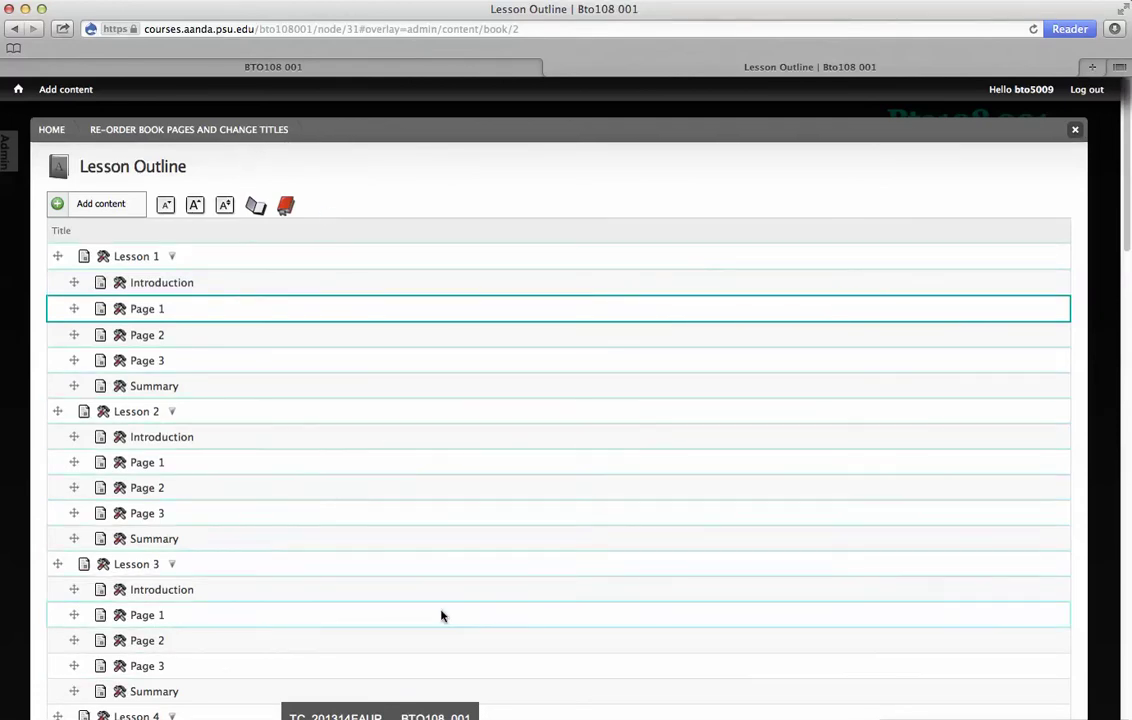
Step keyboard focus through the outline rows across Lesson 1 and Lesson 2 pages.
click(446, 264)
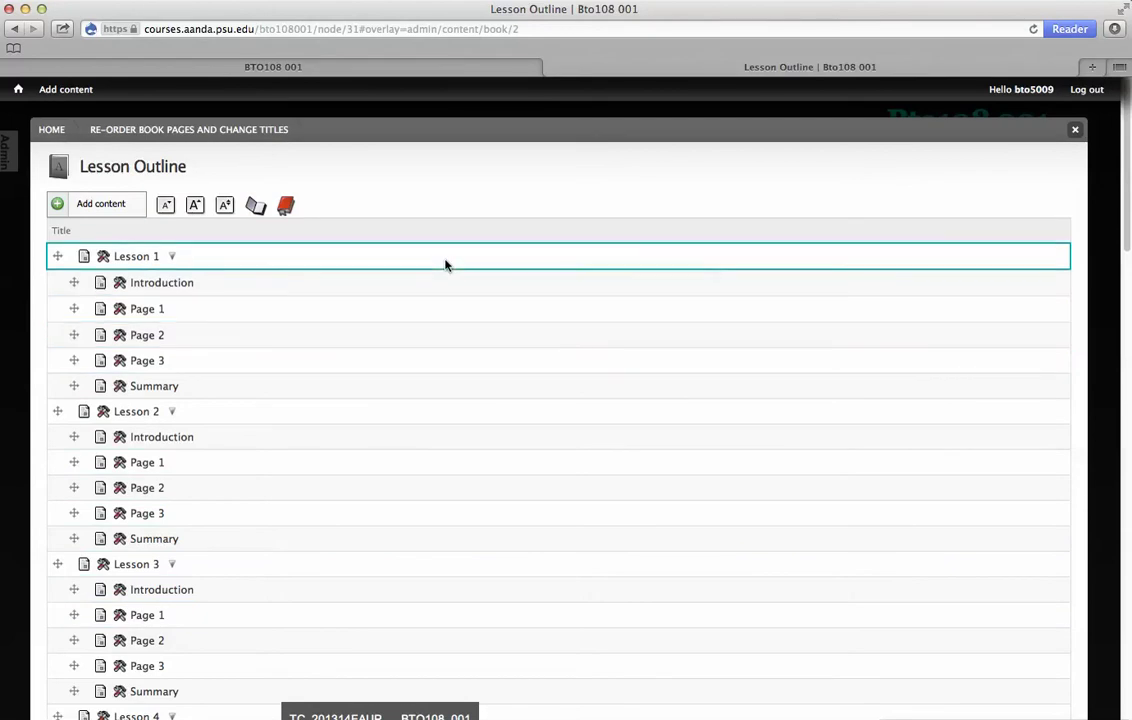
scroll(446, 264, down, 20)
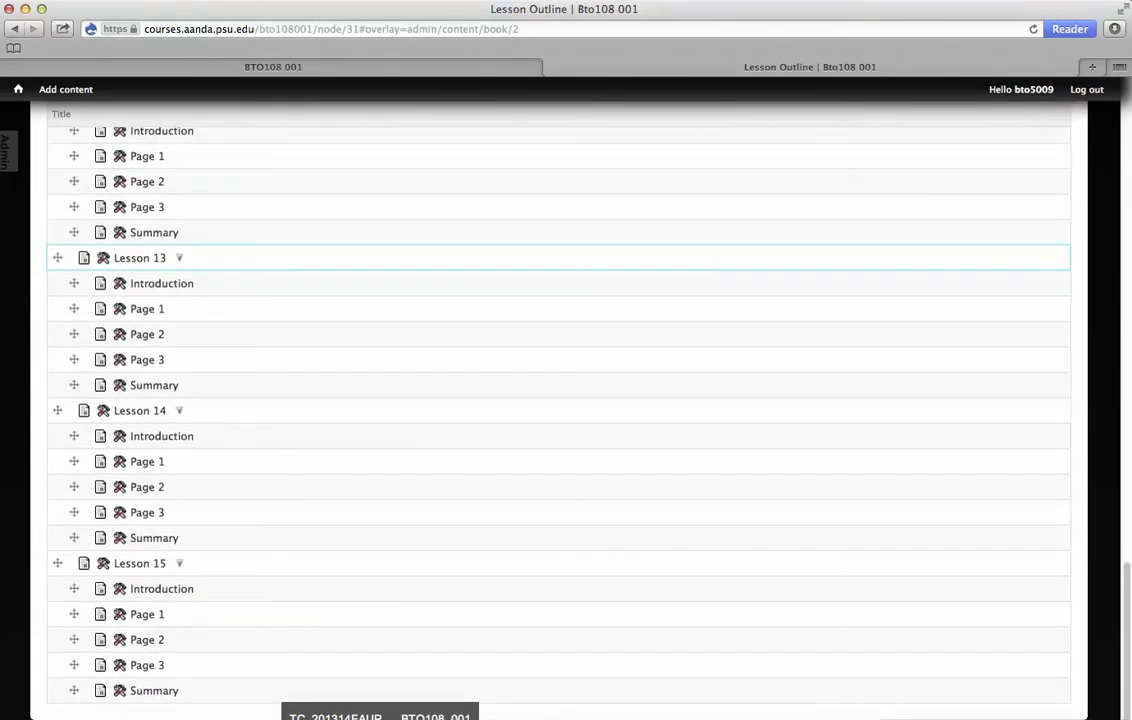
scroll(447, 268, up, 20)
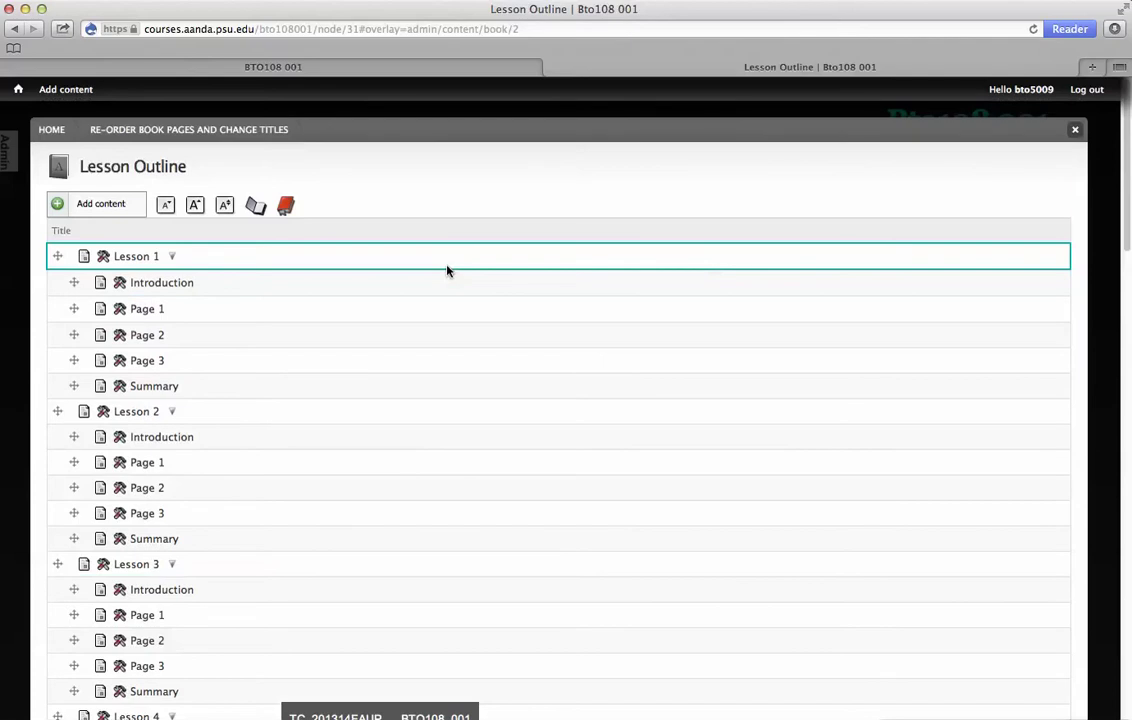
key(Tab)
key(Tab)
key(Tab)
key(Tab)
key(Tab)
key(Tab)
key(Tab)
key(Tab)
key(Tab)
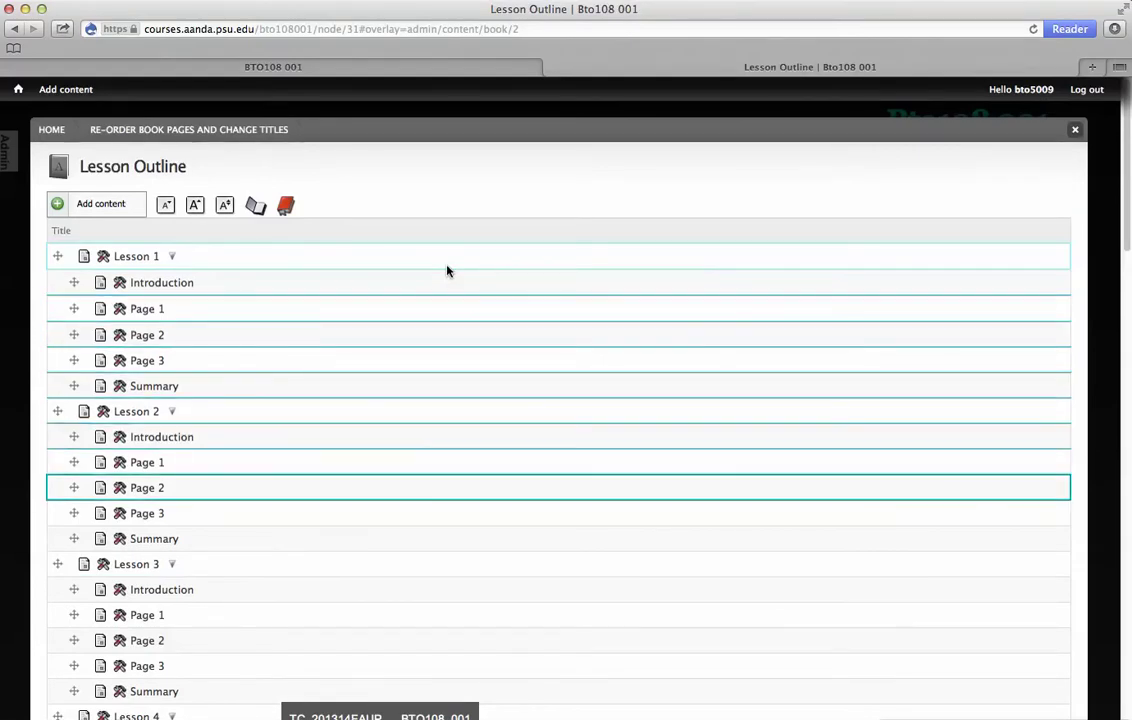
key(shift+Tab)
key(shift+Tab)
key(shift+Tab)
key(shift+Tab)
key(shift+Tab)
key(shift+Tab)
key(shift+Tab)
key(shift+Tab)
key(shift+Tab)
key(Tab)
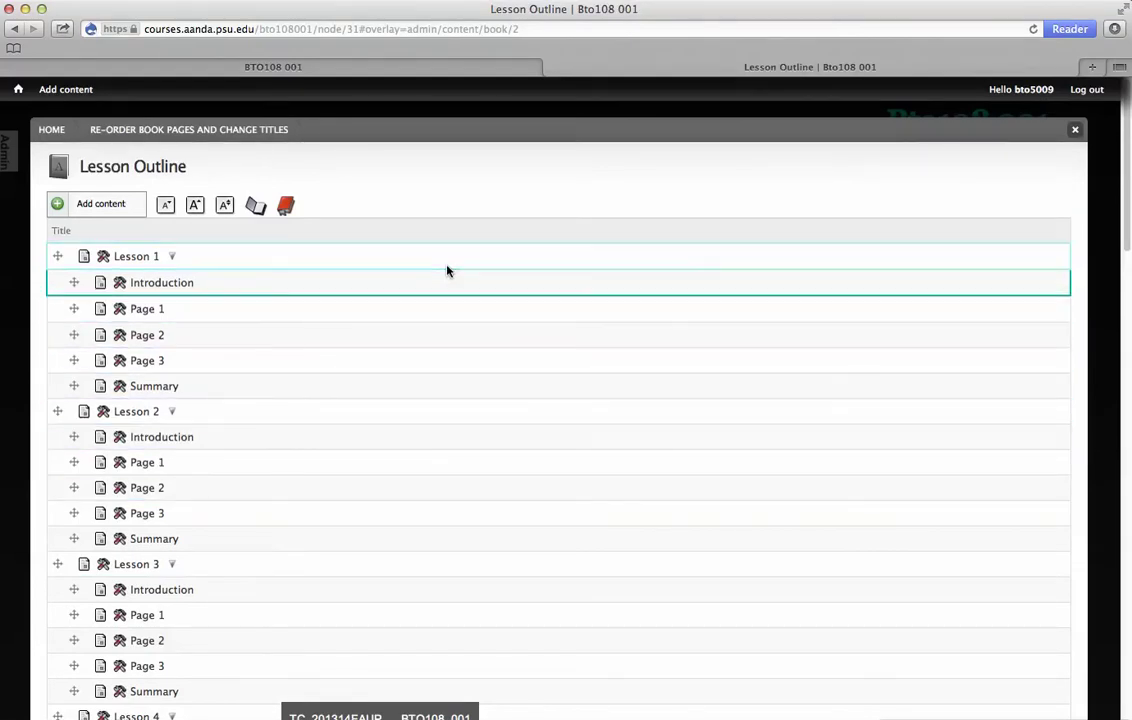
key(Tab)
key(Tab)
key(Tab)
key(Tab)
key(Tab)
key(Tab)
key(Tab)
key(Tab)
key(Tab)
key(Tab)
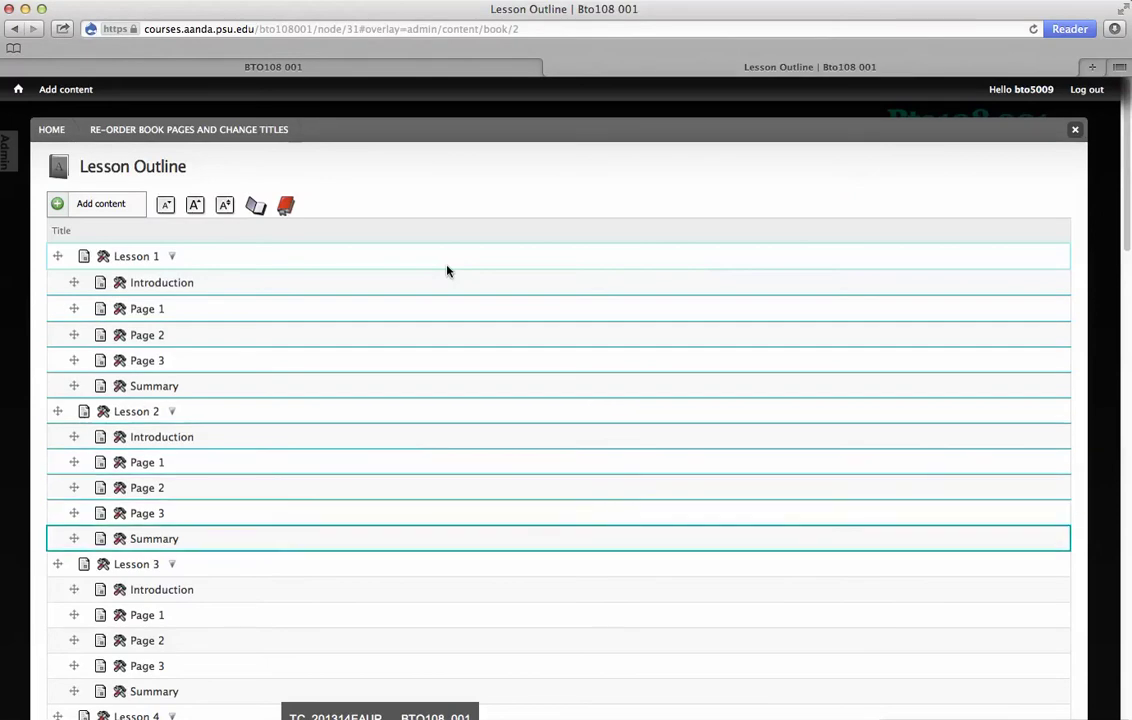
key(shift+Tab)
key(shift+Tab)
key(shift+Tab)
key(shift+Tab)
key(shift+Tab)
key(shift+Tab)
key(shift+Tab)
key(shift+Tab)
key(shift+Tab)
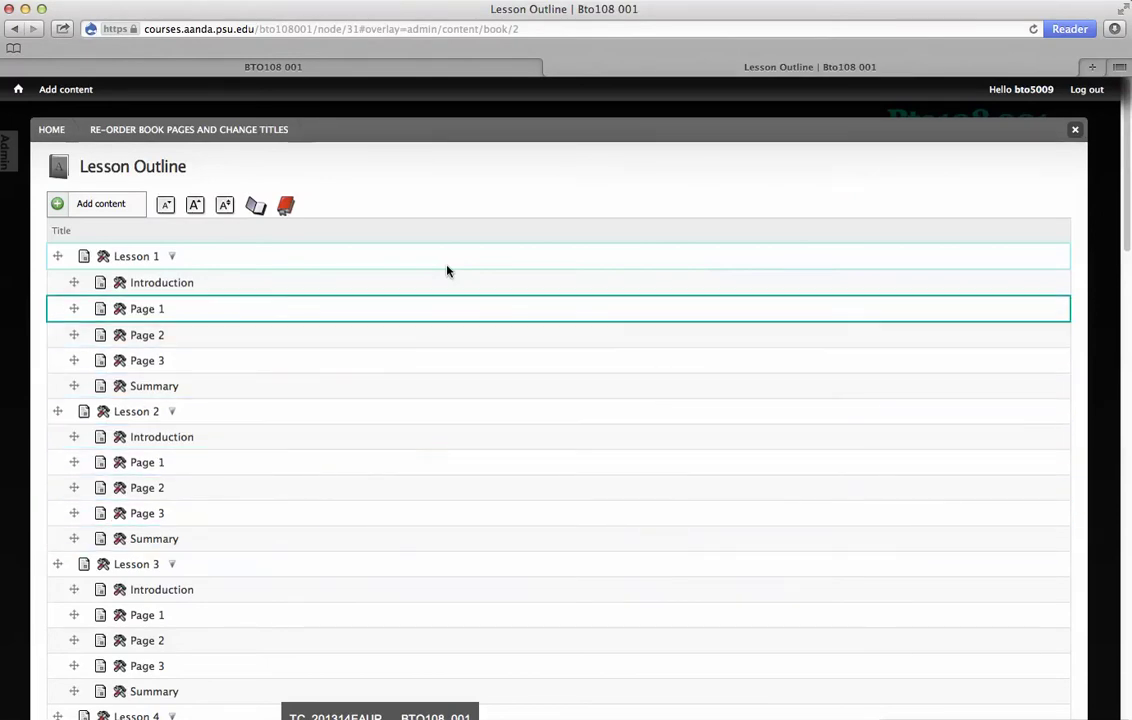
key(shift+Tab)
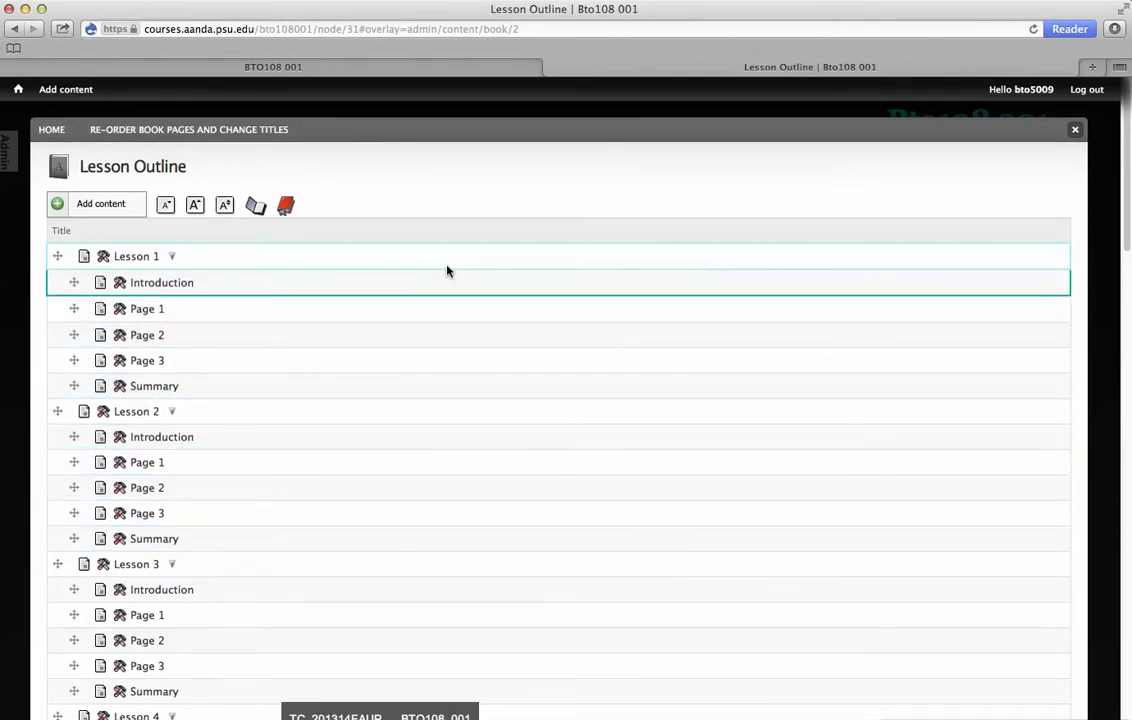
Collapse the outline to Lessons 1–15 and add a new page titled 'Add'.
click(256, 207)
click(101, 203)
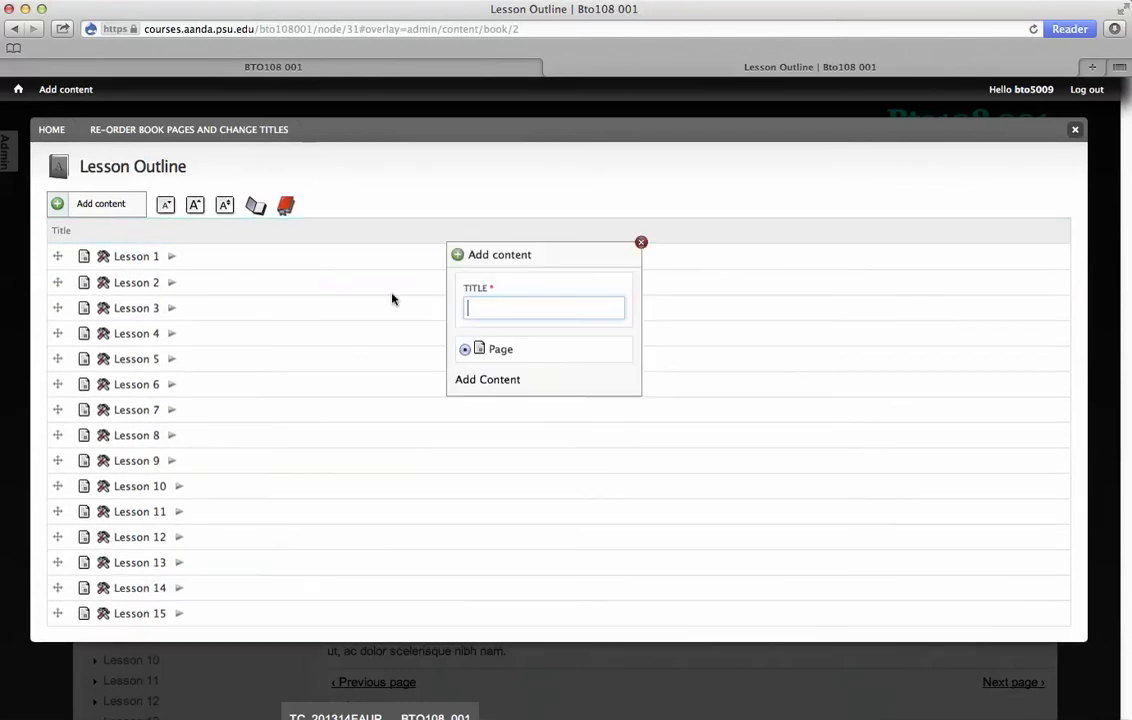
text(Add)
key(Return)
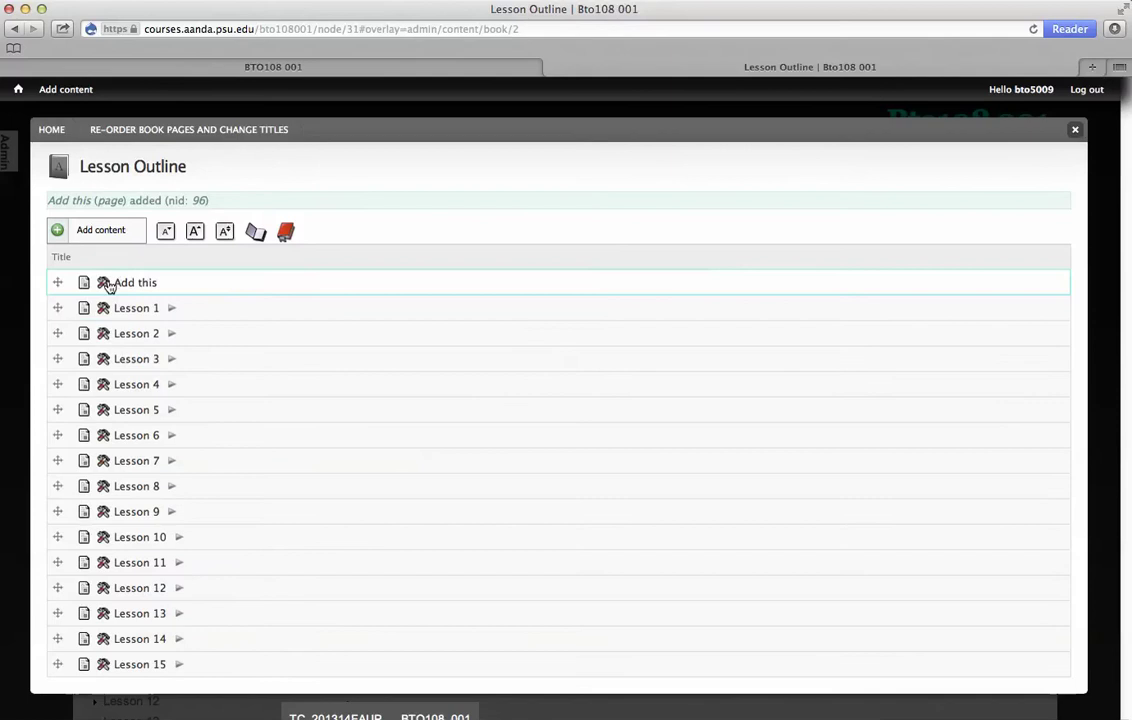
Rename the new page to 'quickly prompted all my work' and return to the Welcome page.
right_click(110, 286)
click(150, 345)
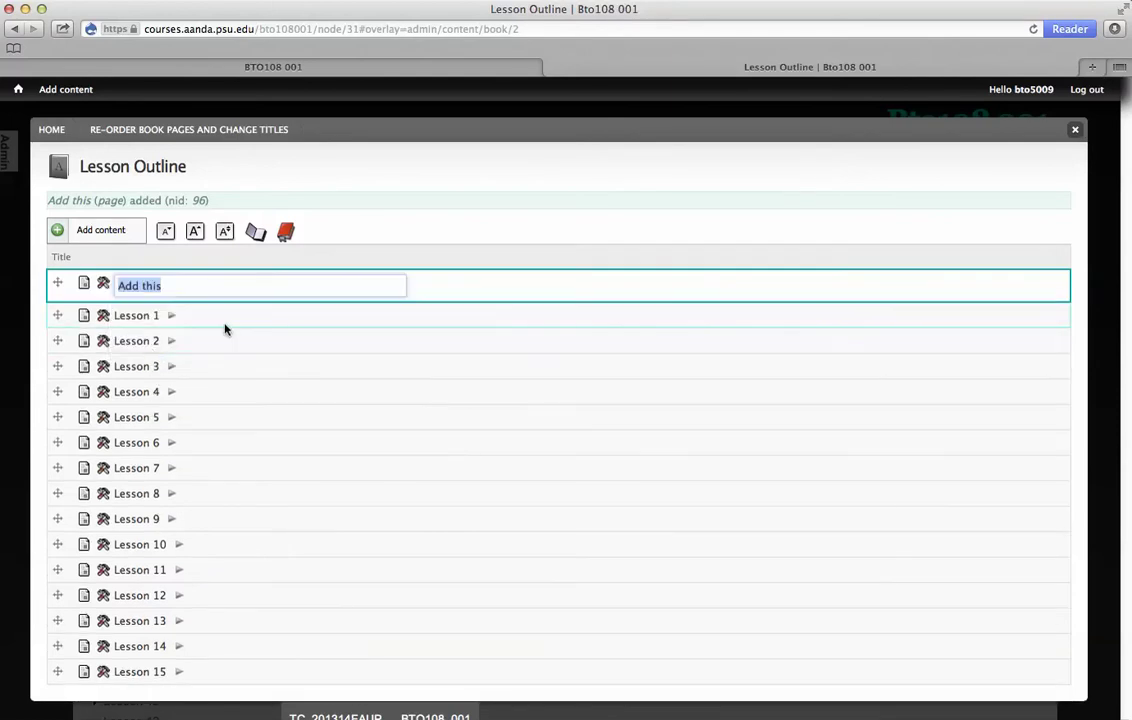
text(quick)
key(Return)
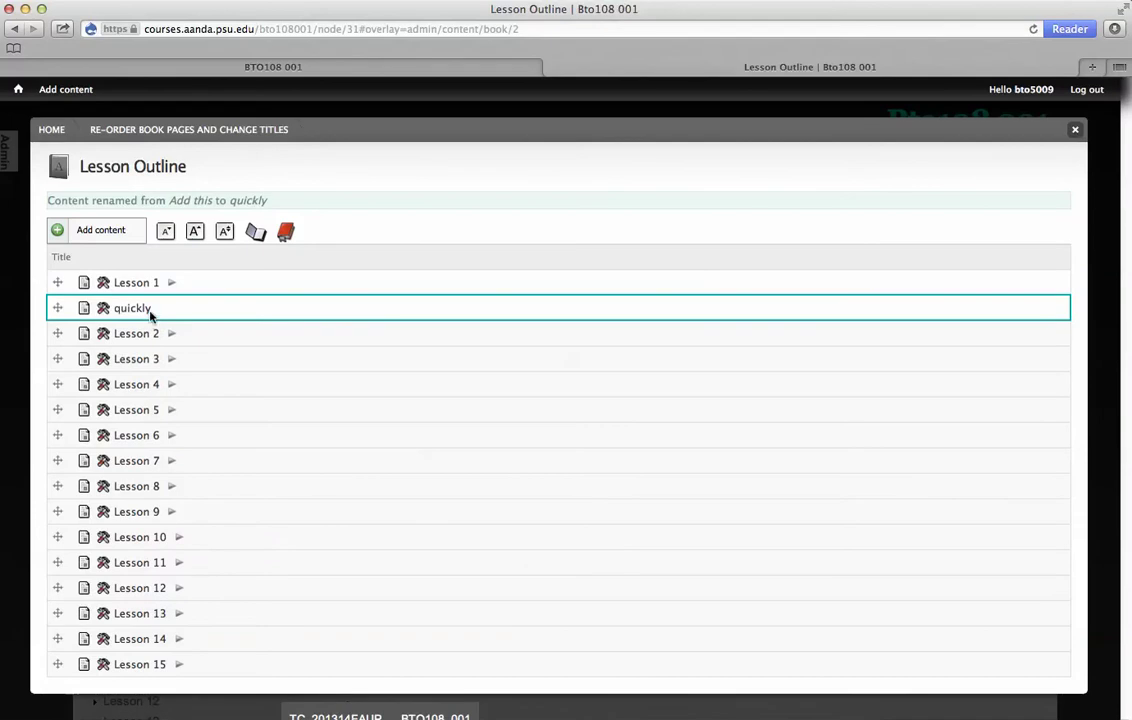
double_click(134, 306)
key(Right)
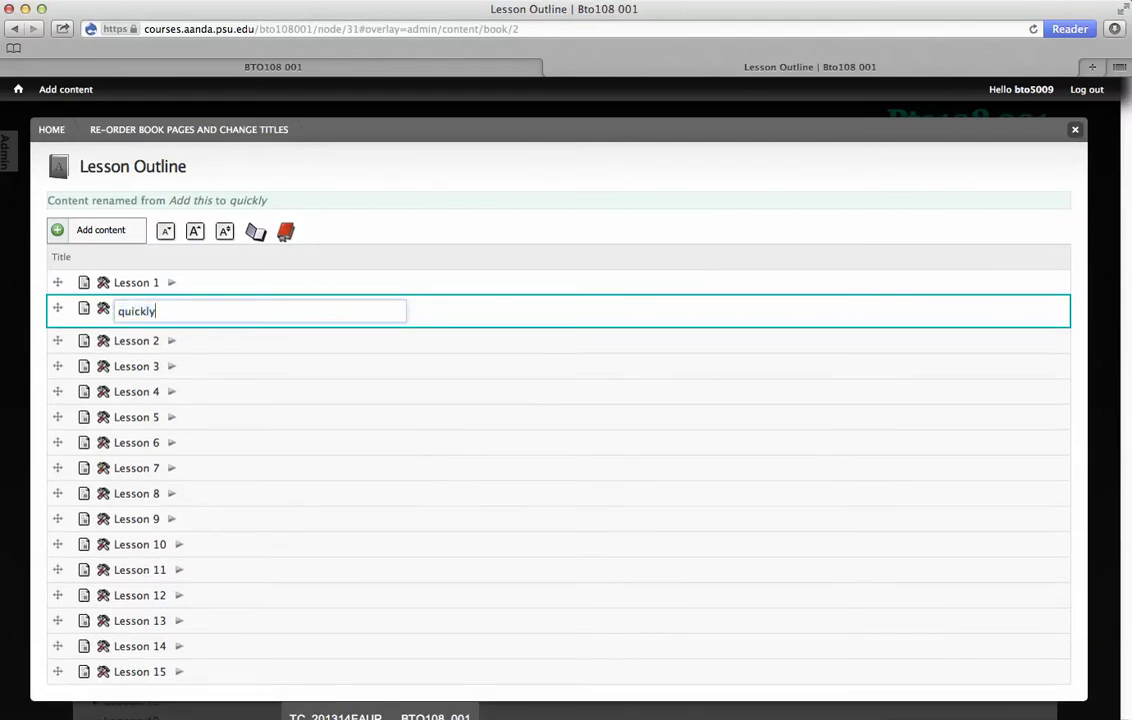
text(prompted all my w)
key(Escape)
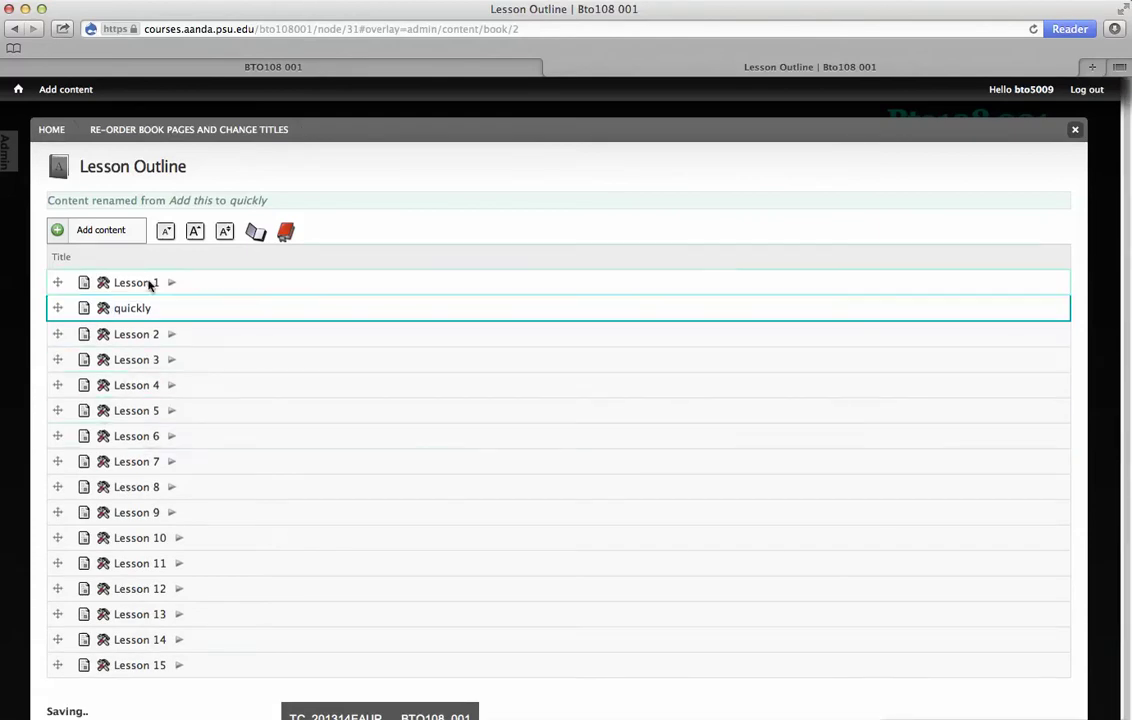
click(51, 129)
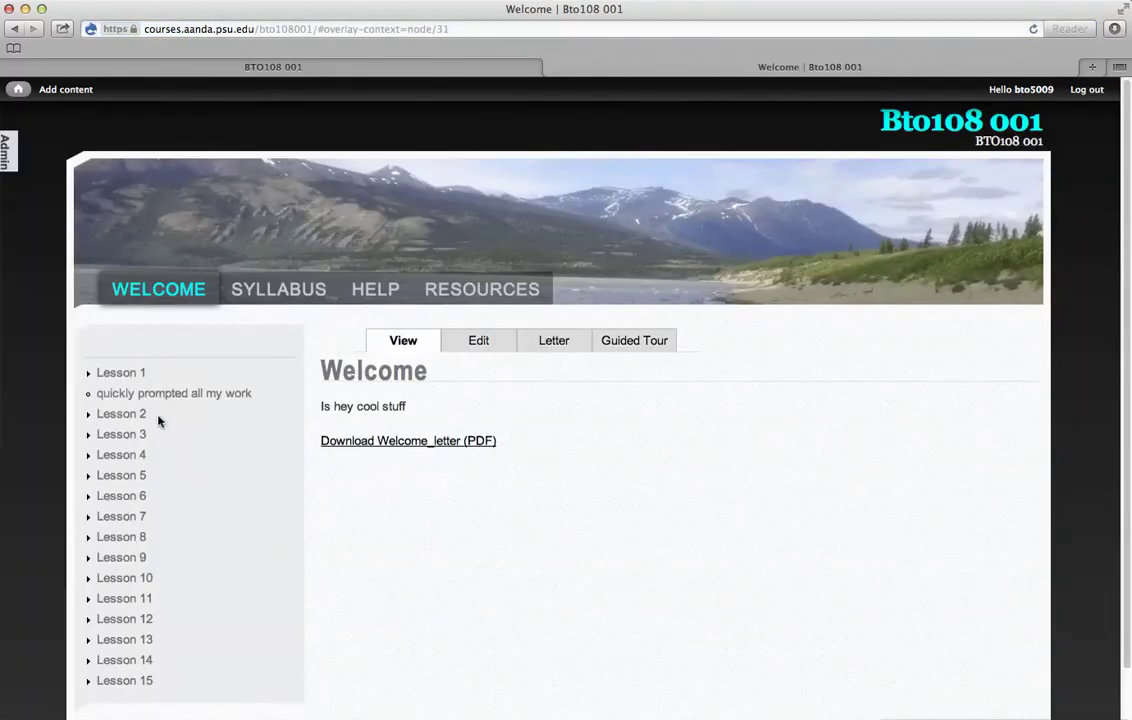
click(160, 396)
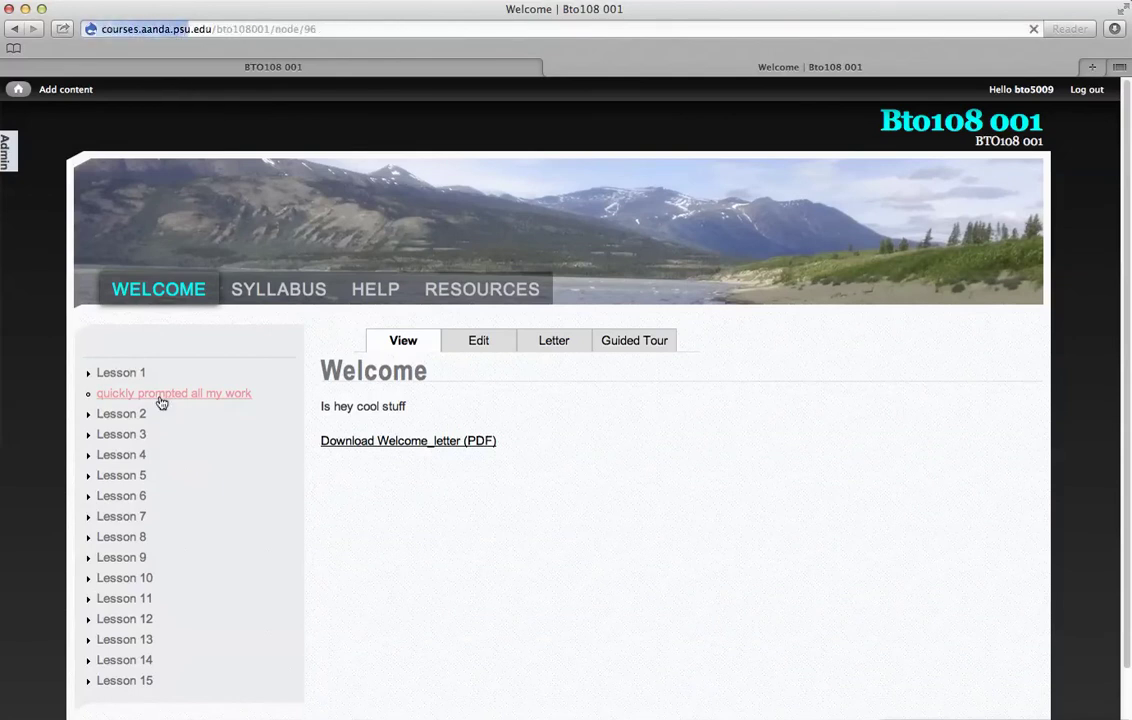
click(482, 343)
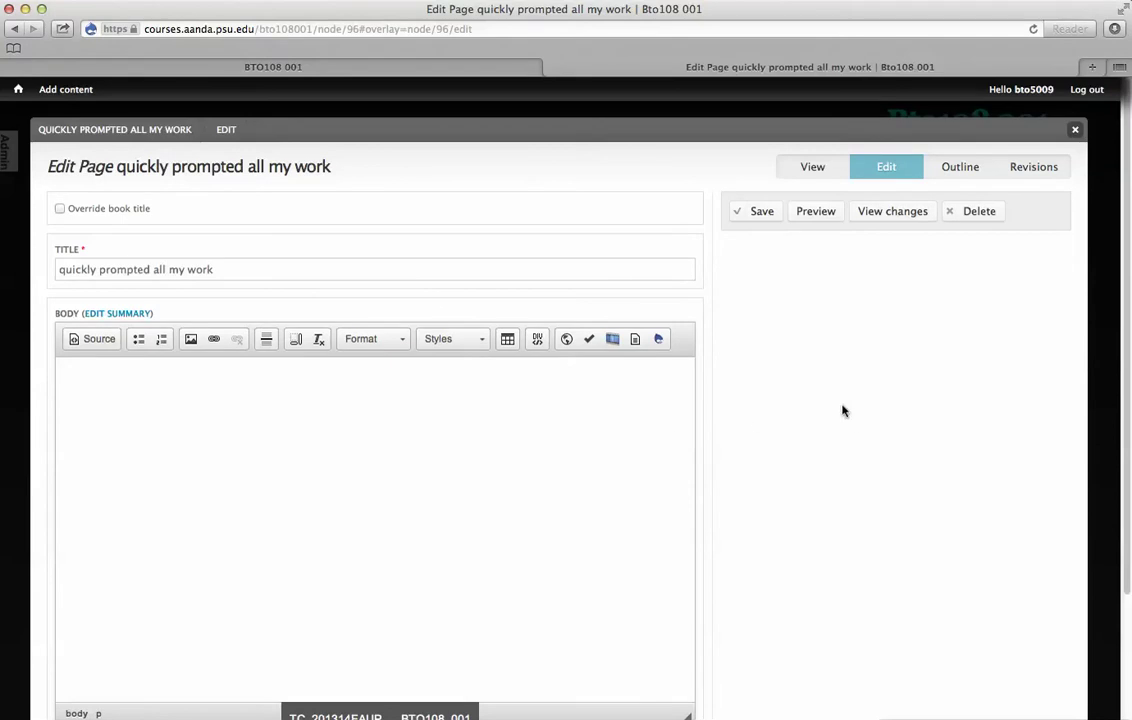
scroll(877, 451, down, 5)
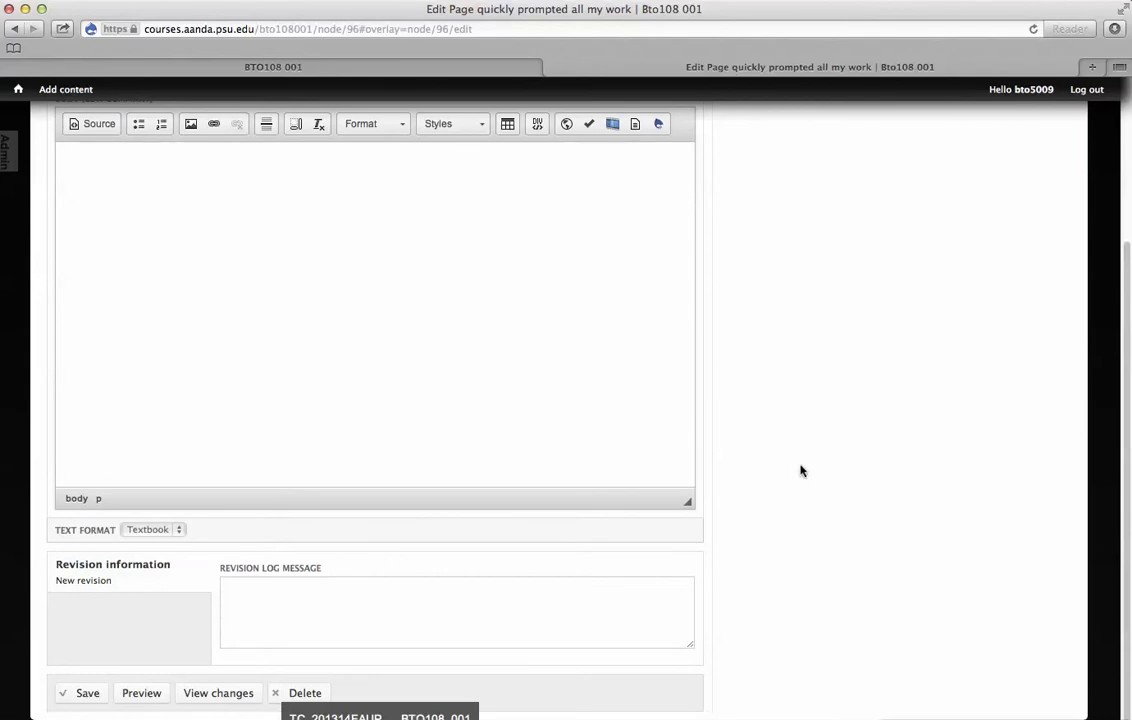
click(339, 630)
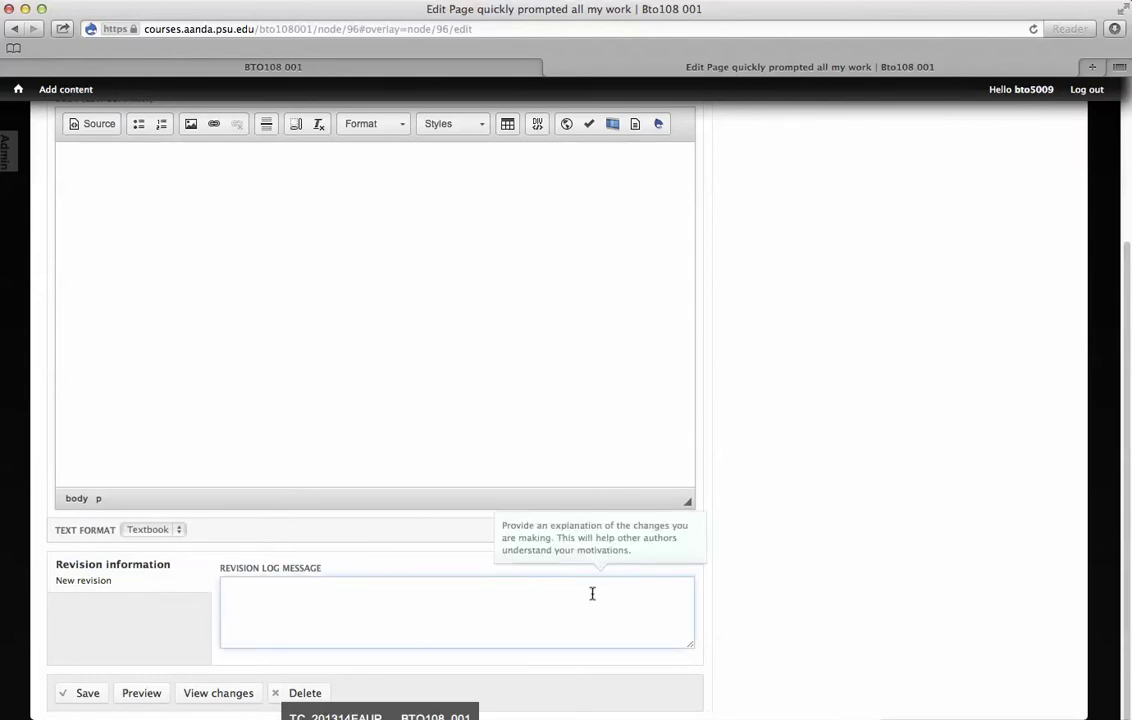
click(808, 592)
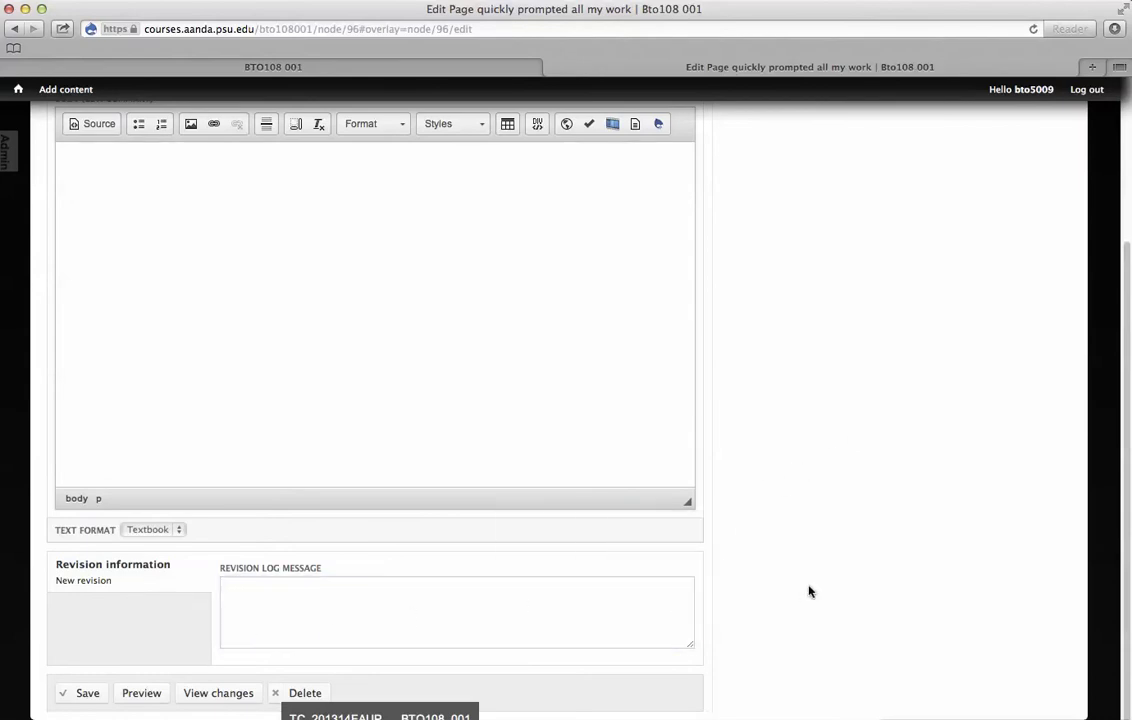
scroll(912, 587, up, 5)
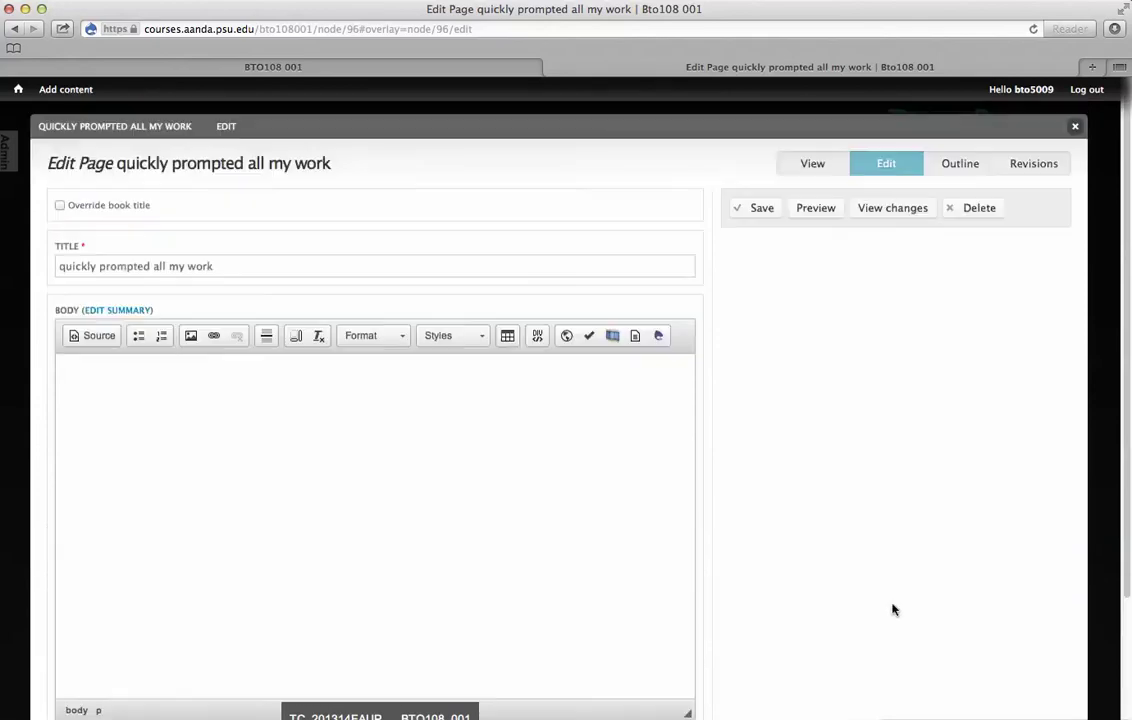
click(193, 277)
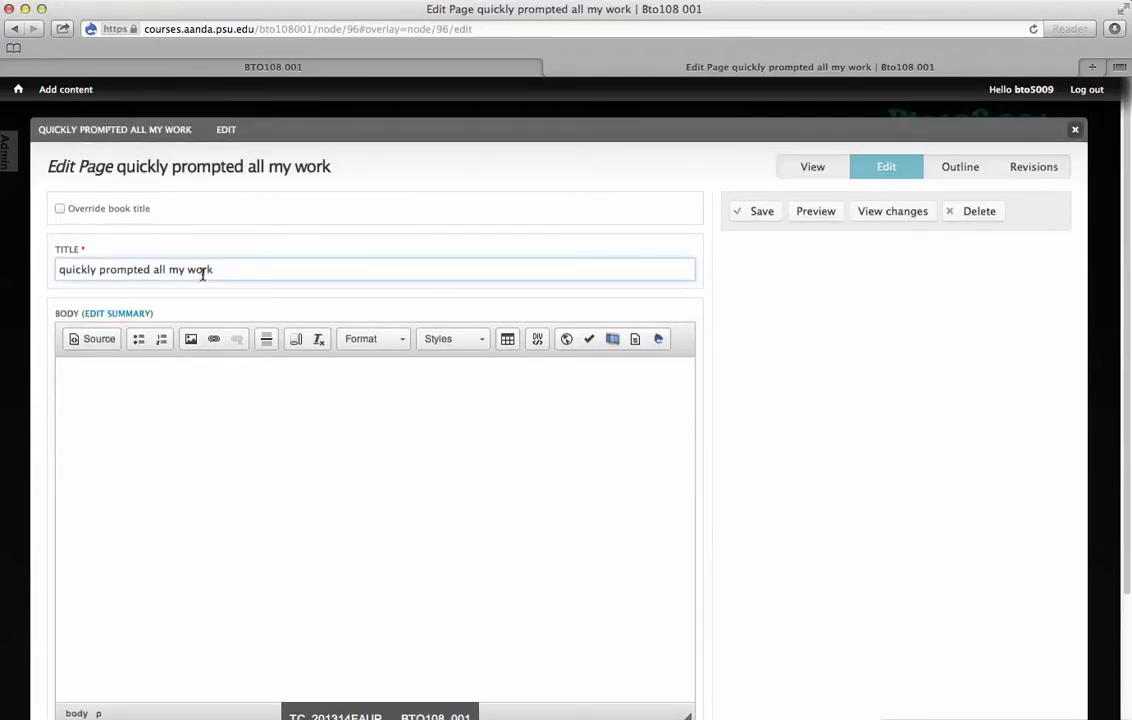
click(809, 361)
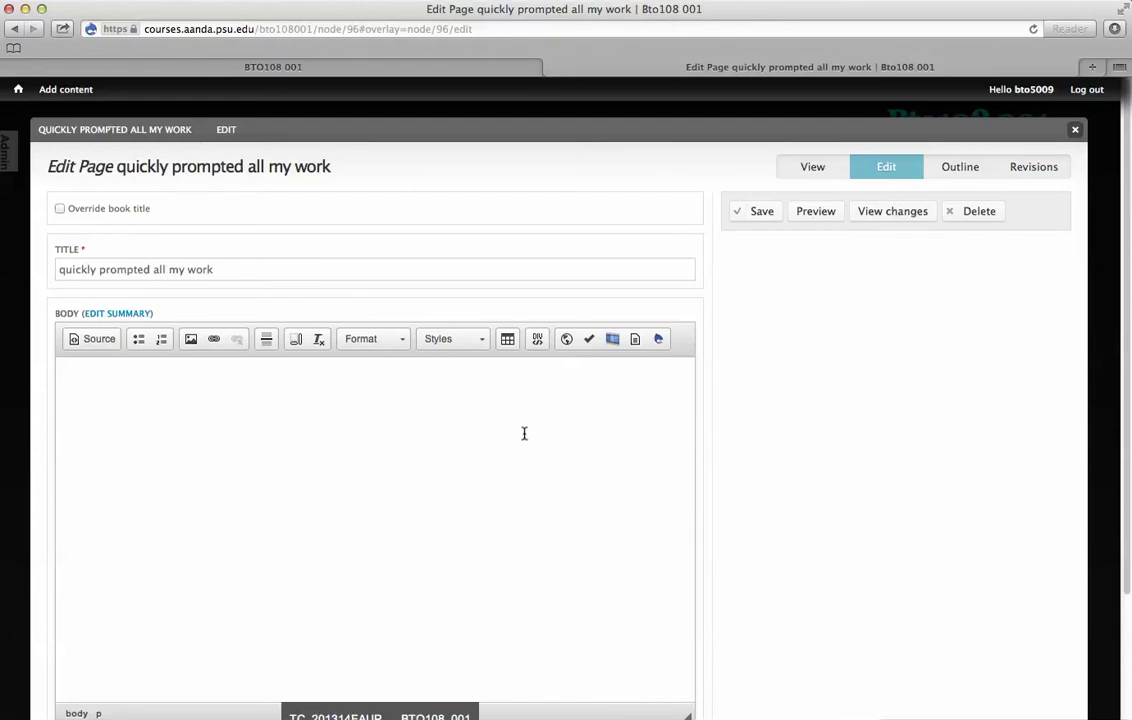
click(567, 402)
scroll(604, 401, down, 1)
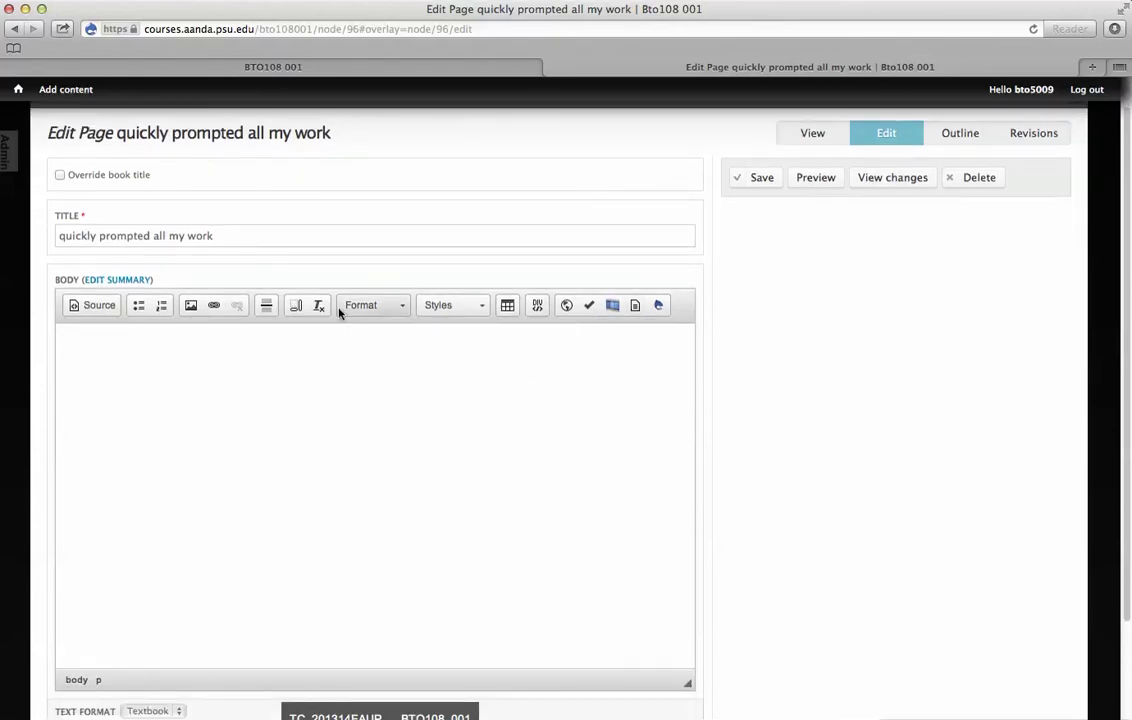
click(91, 306)
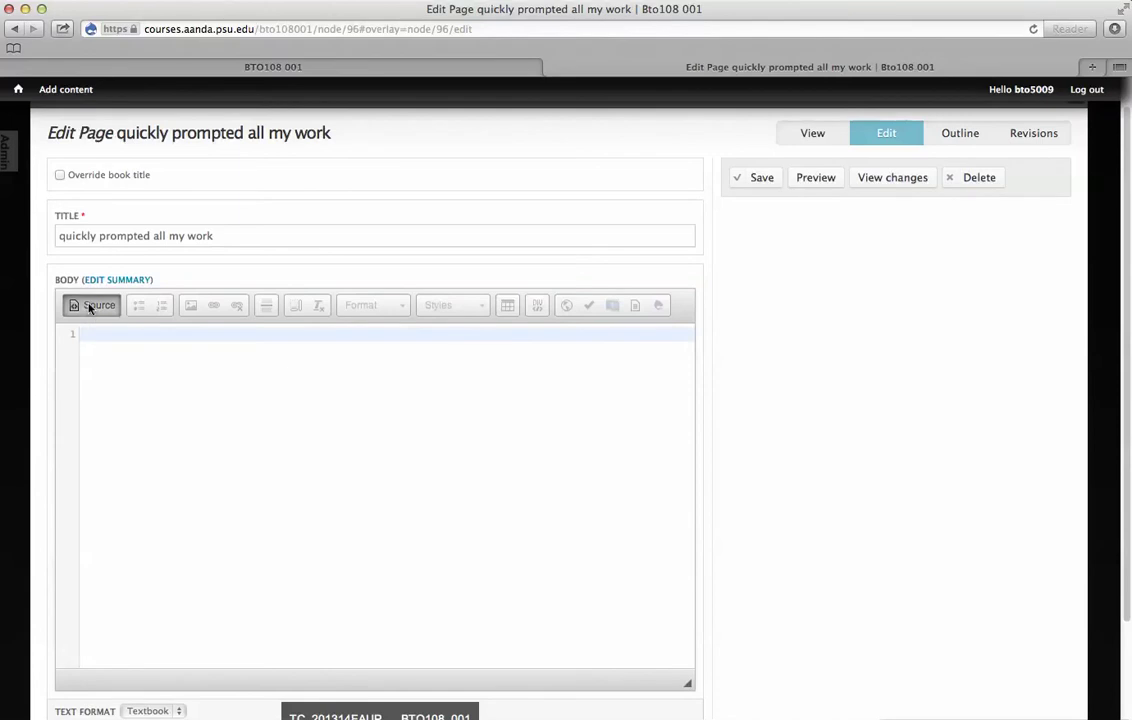
click(91, 306)
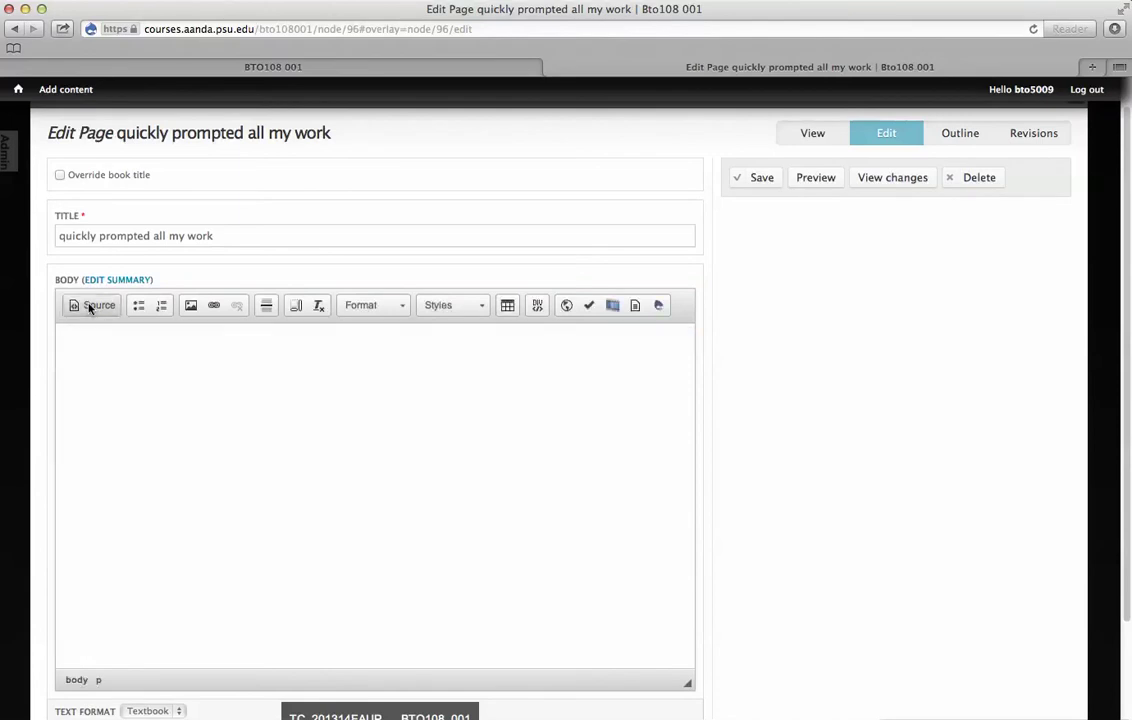
click(634, 306)
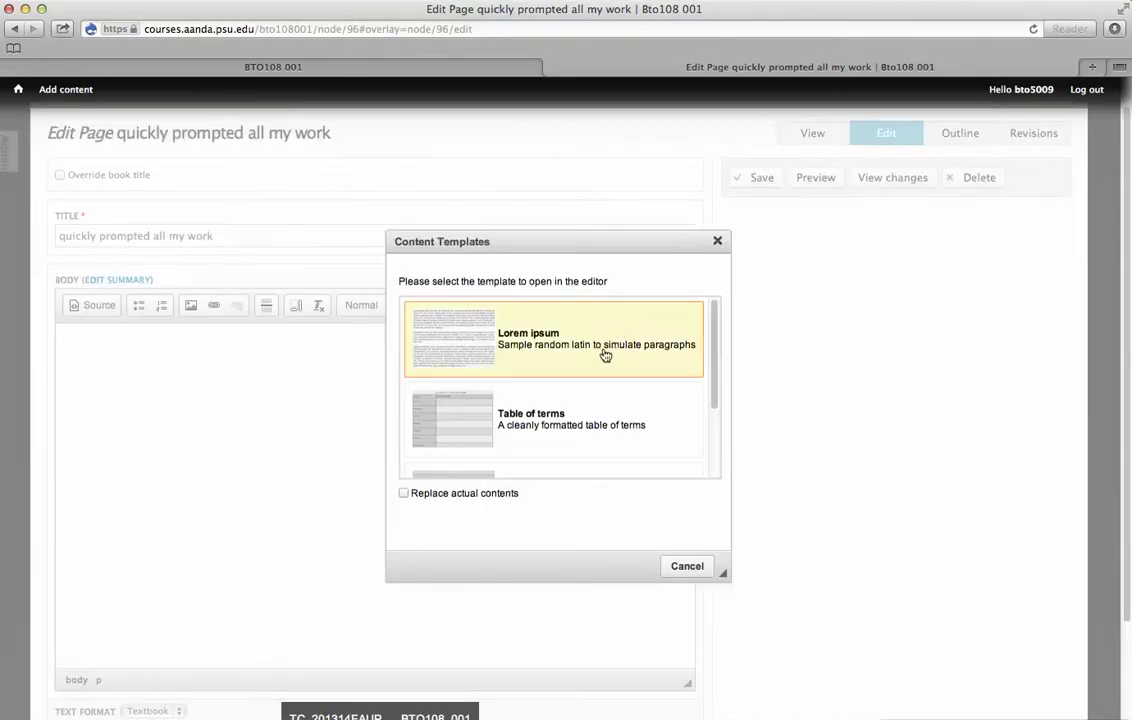
Insert the Topic Reading template into the page body.
scroll(605, 355, down, 5)
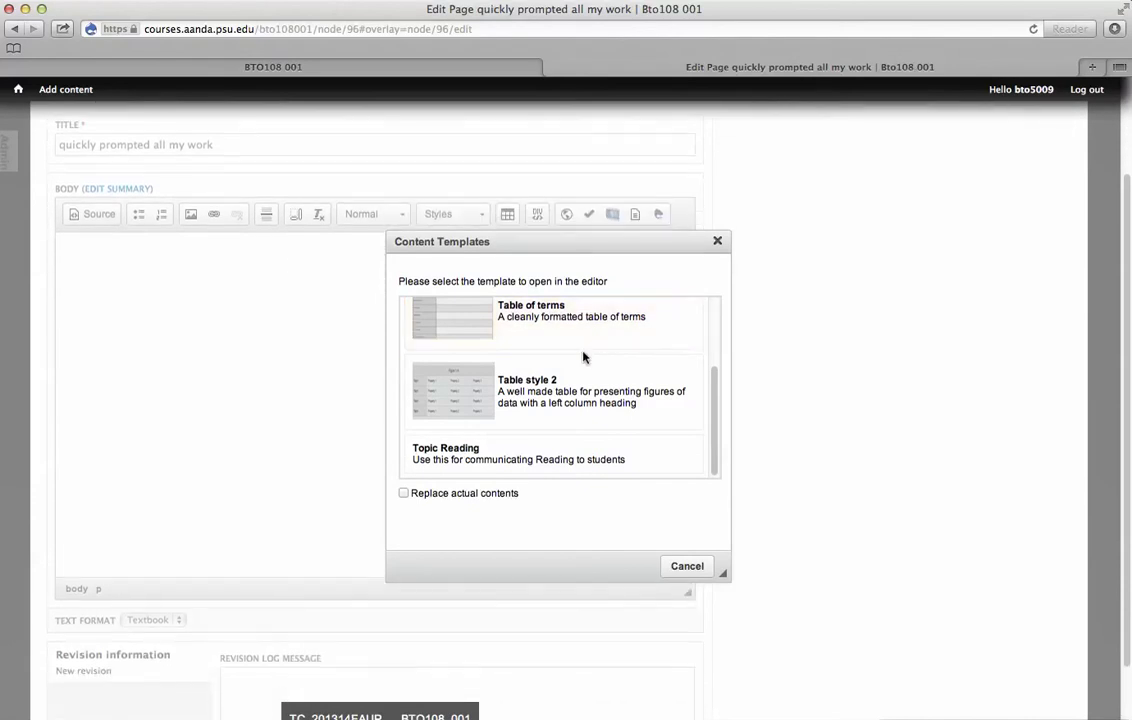
scroll(586, 370, up, 3)
scroll(588, 385, down, 3)
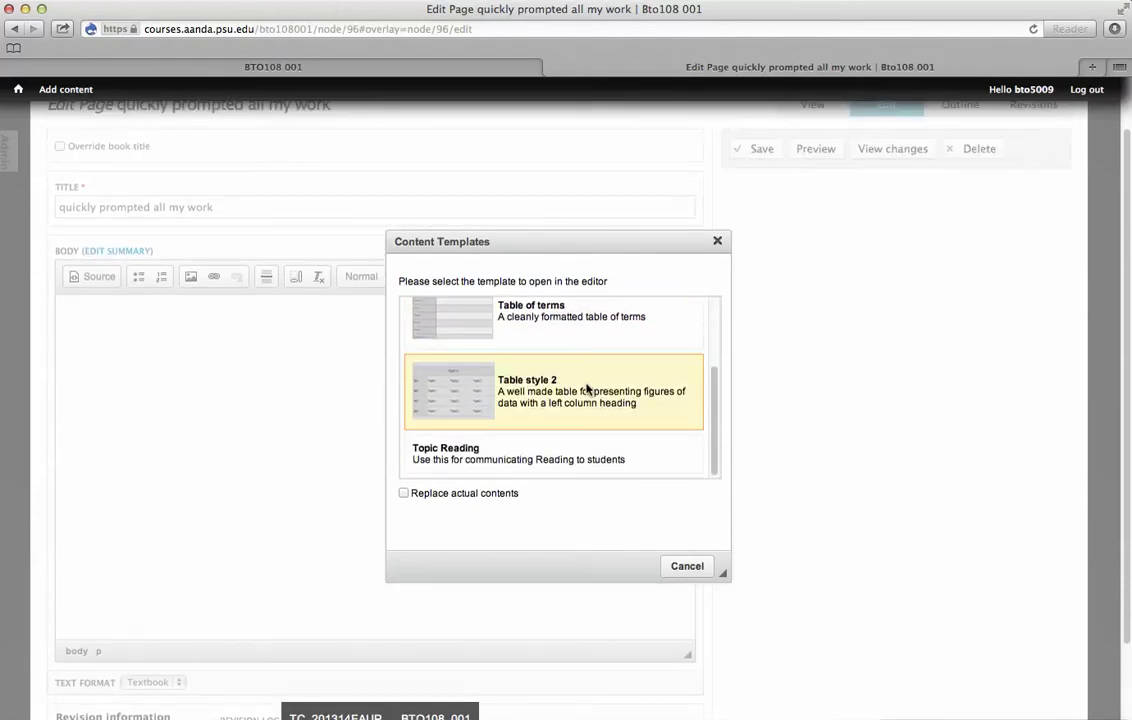
click(590, 467)
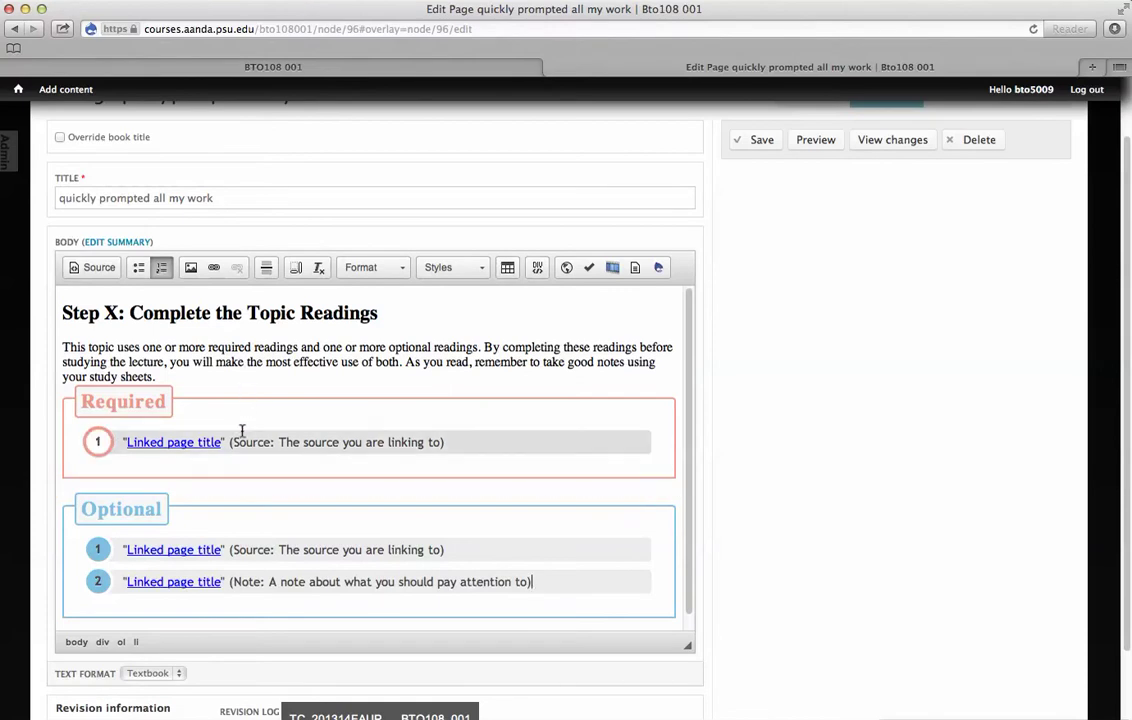
Add 'Another', 'things' and 'here' as items in the Required reading list.
click(444, 441)
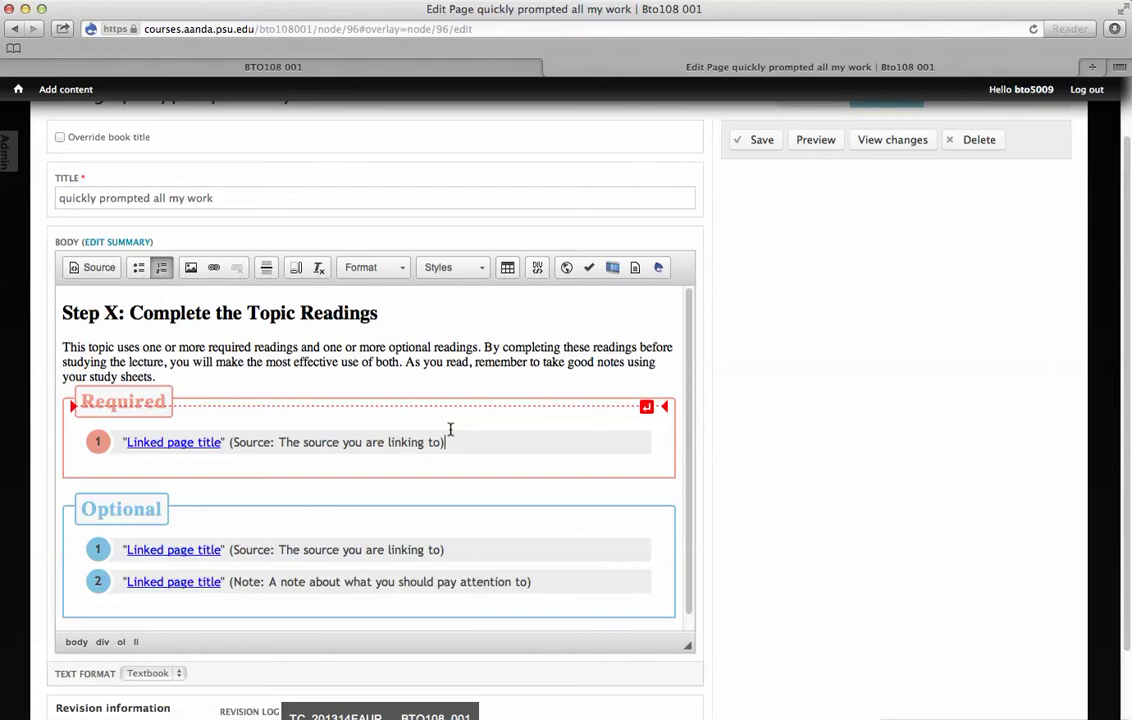
key(Return)
text(Another)
key(Return)
text(things)
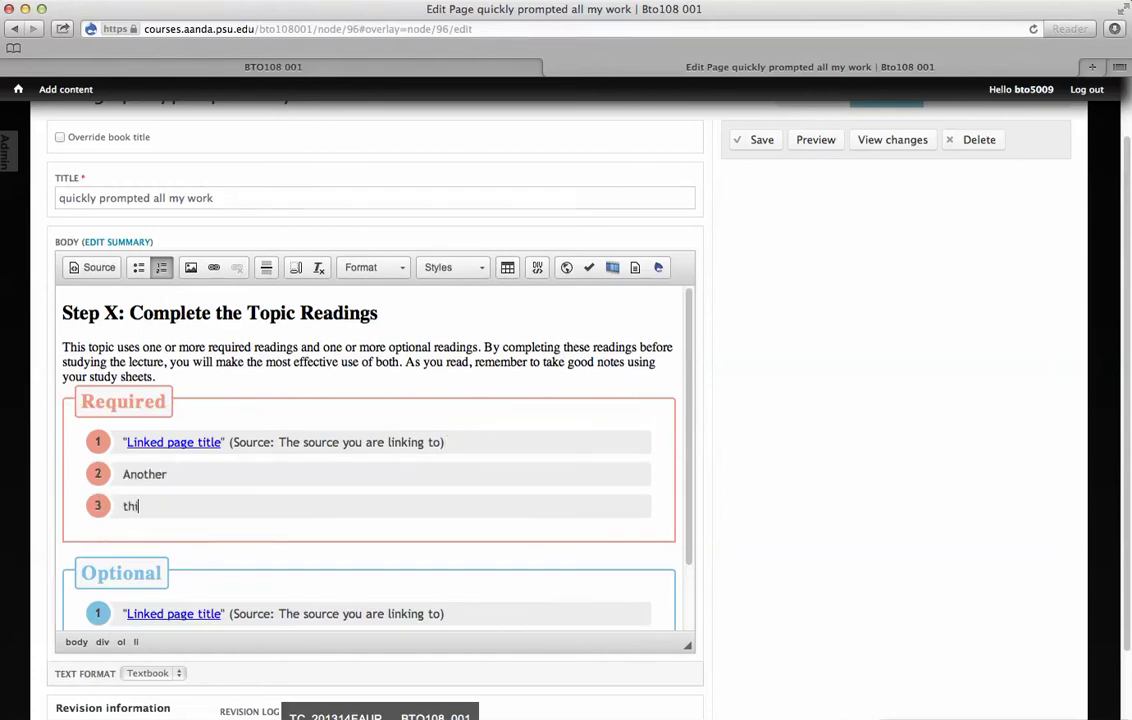
key(Return)
text(here)
Add empty paragraphs between the Required and Optional boxes and below Optional, then view the HTML source.
scroll(255, 445, down, 3)
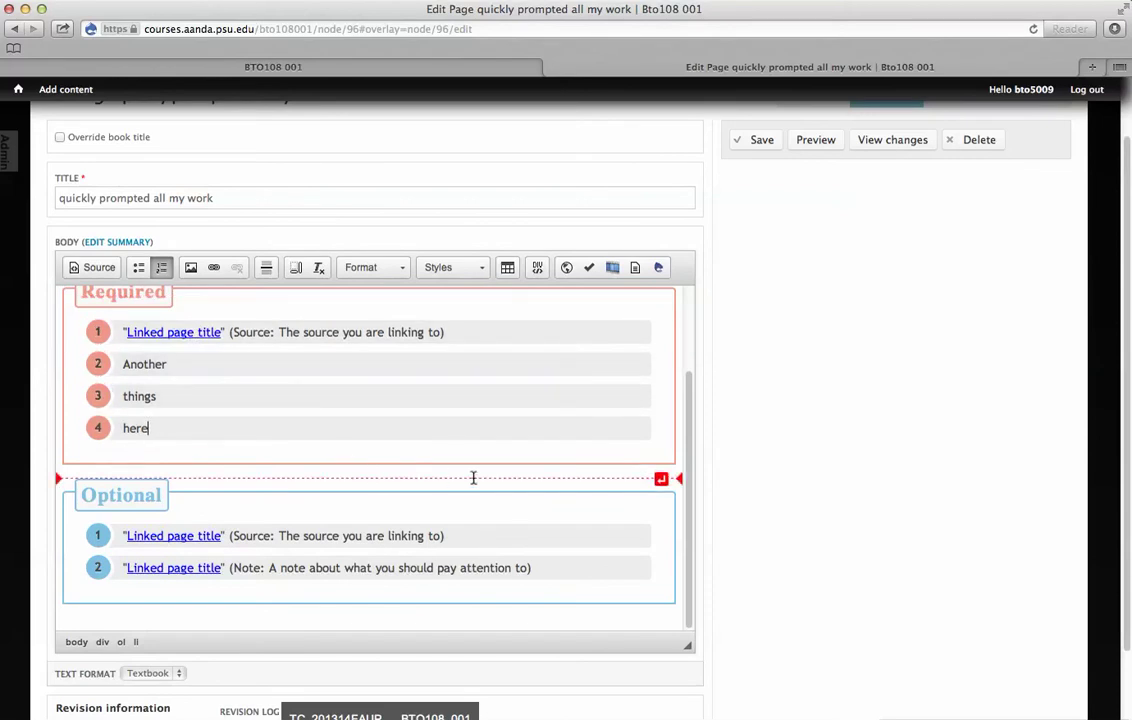
click(661, 479)
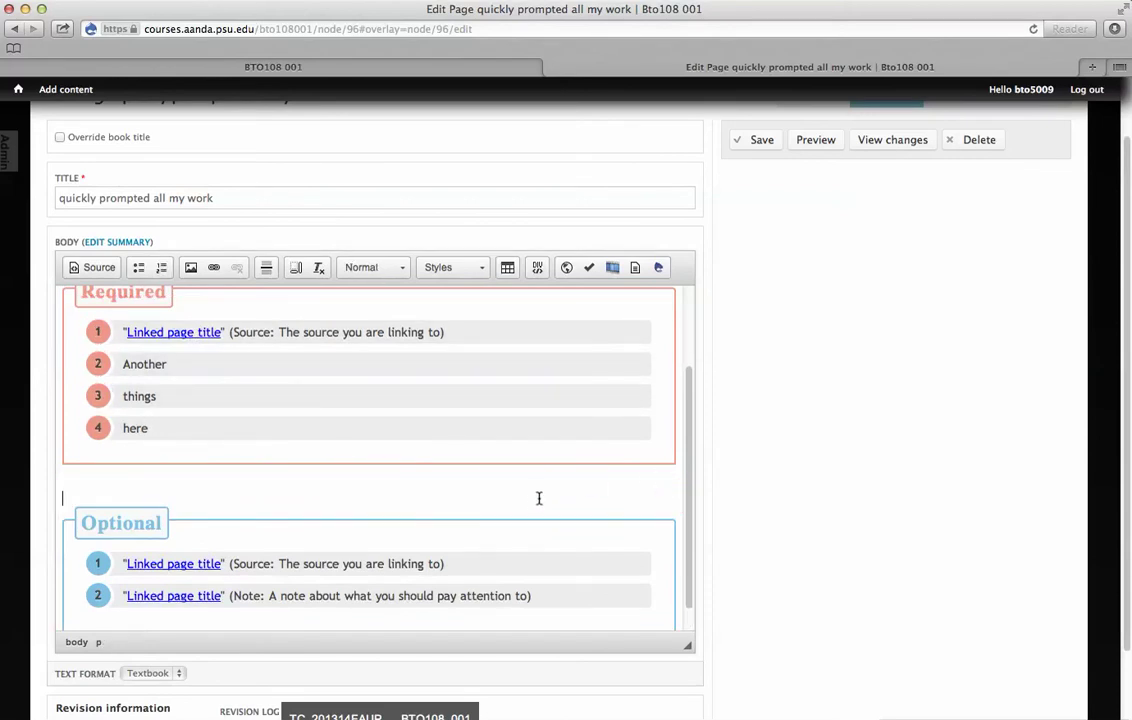
scroll(538, 498, down, 1)
scroll(640, 490, up, 3)
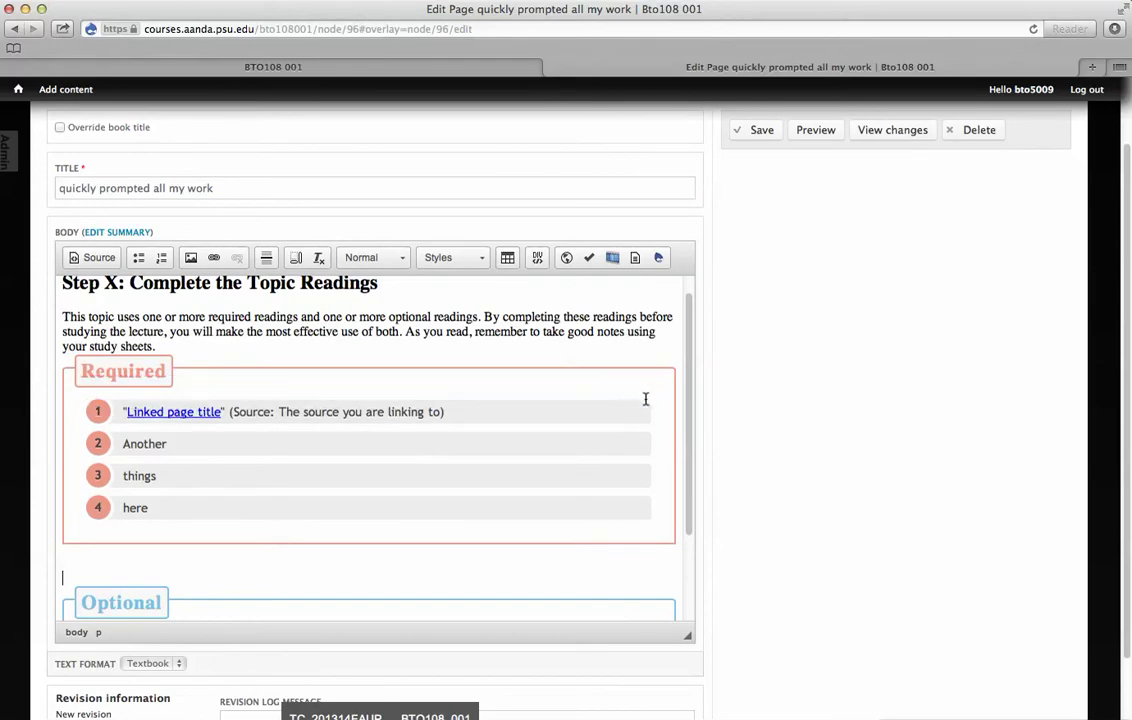
mouse_move(643, 410)
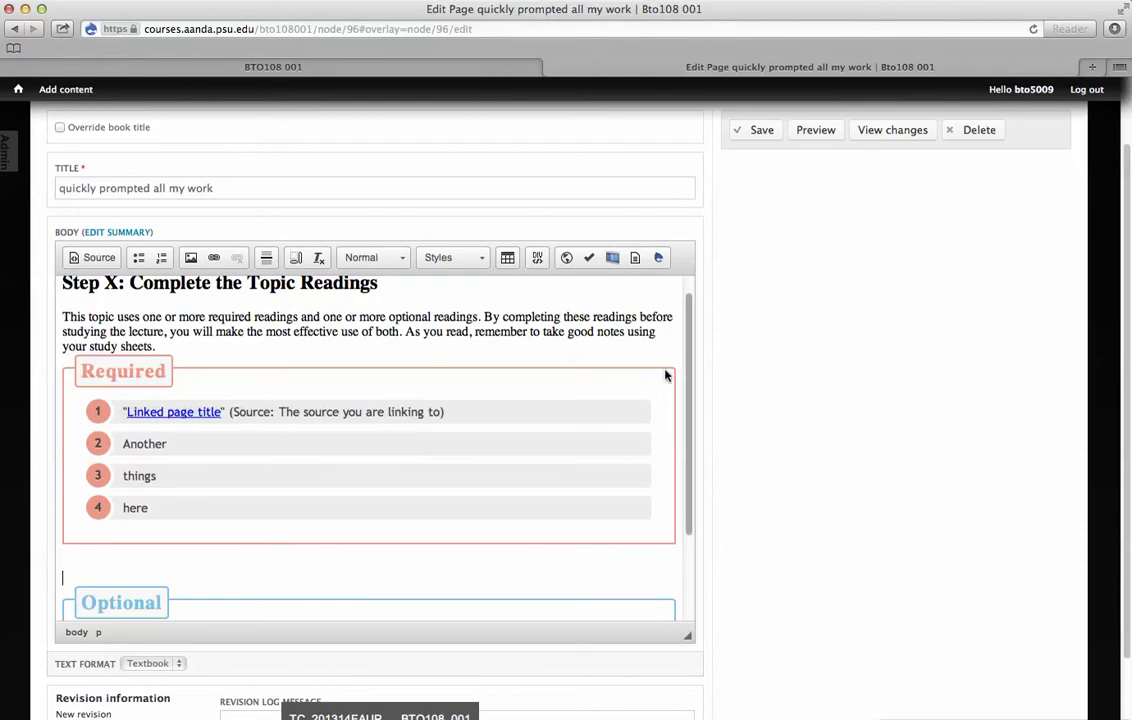
scroll(656, 372, up, 2)
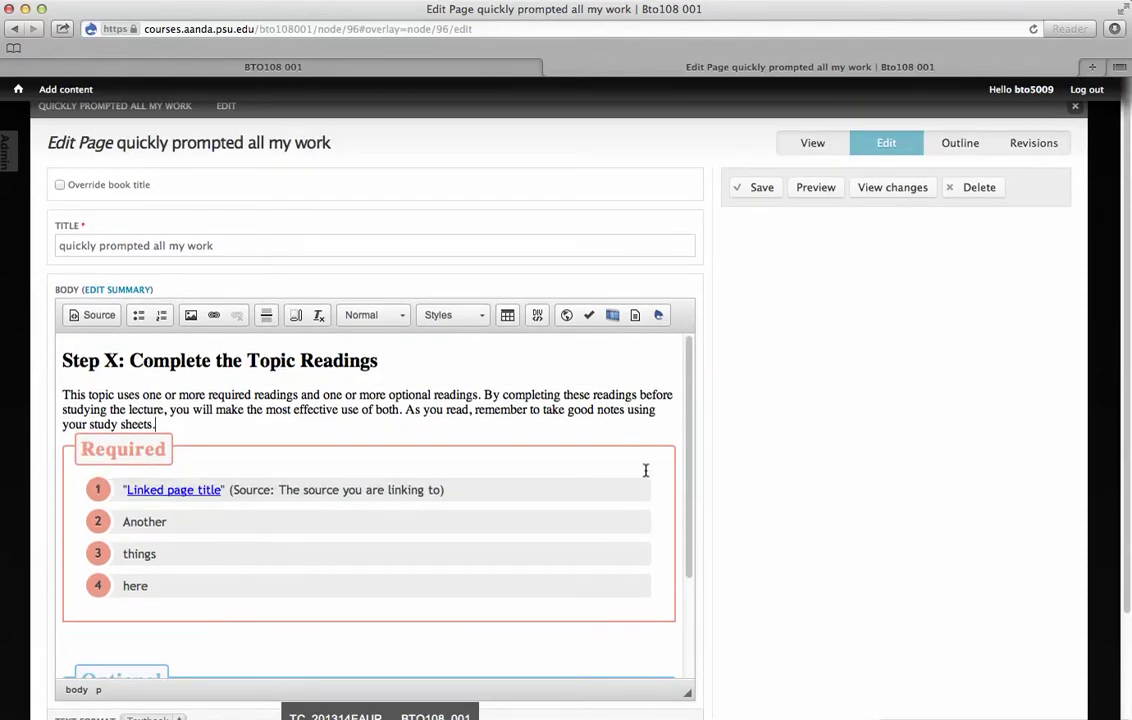
scroll(640, 450, down, 5)
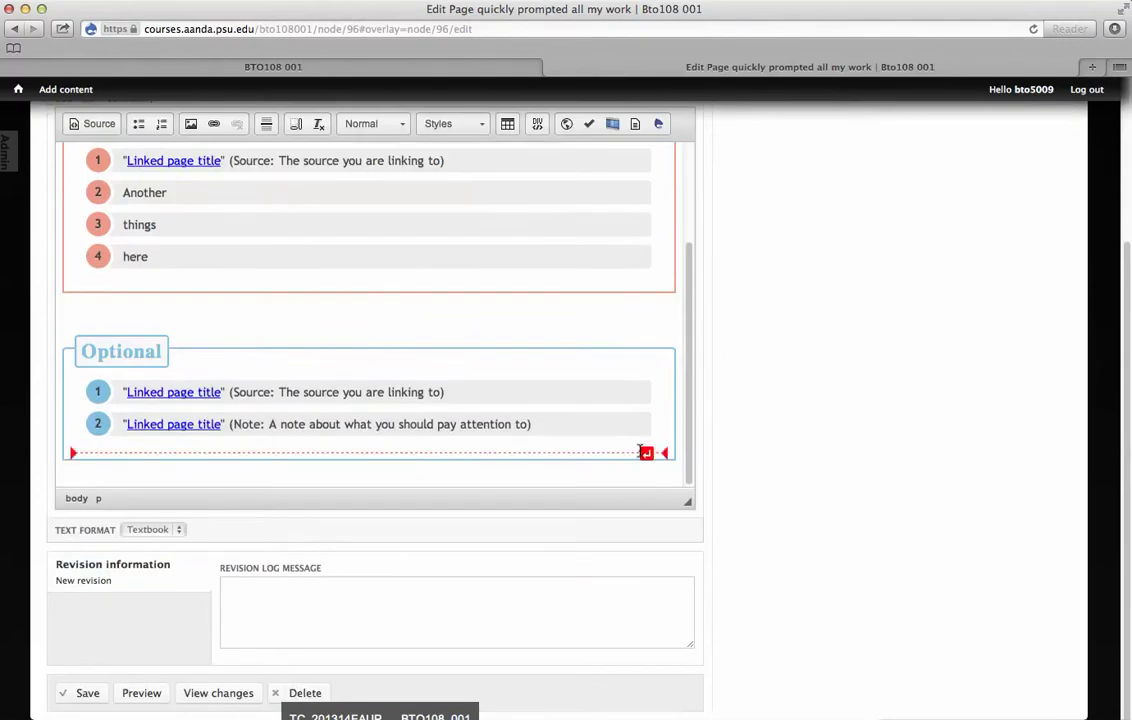
click(663, 484)
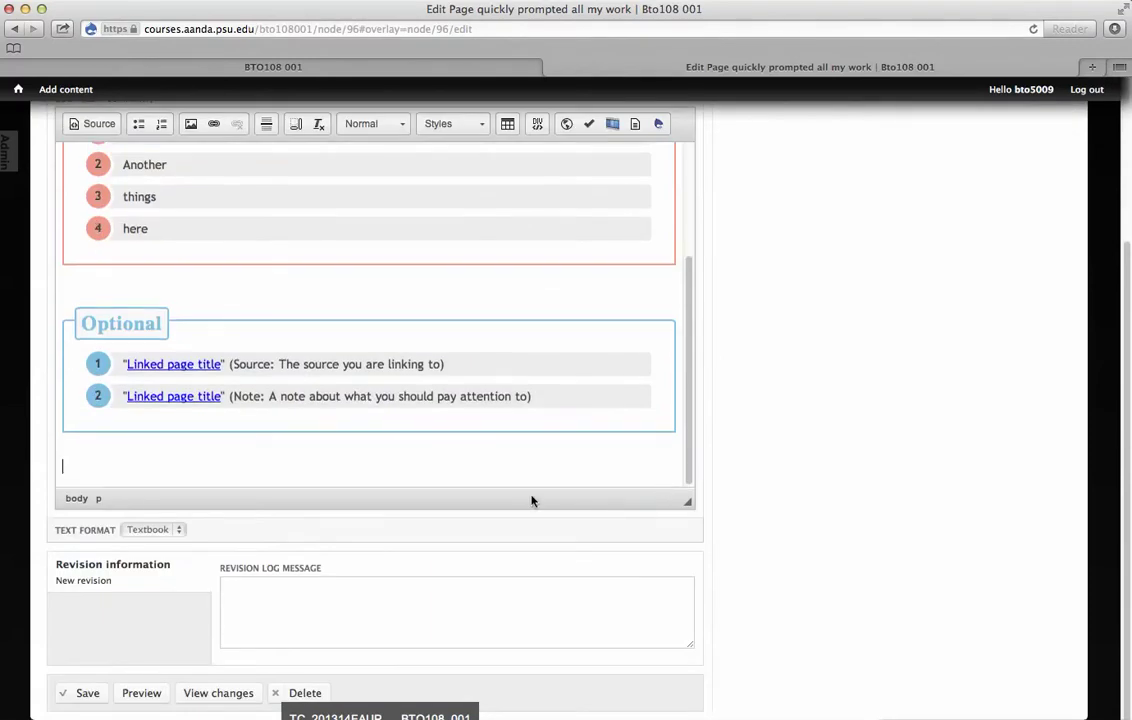
scroll(299, 383, up, 3)
scroll(299, 383, up, 5)
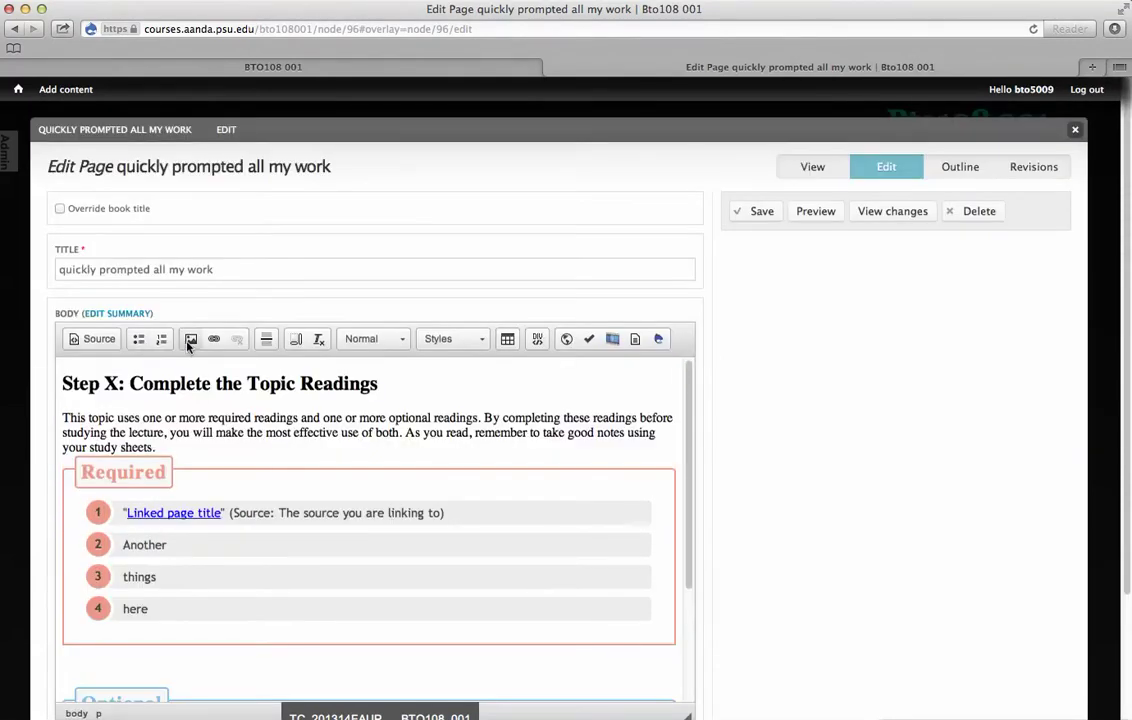
click(84, 340)
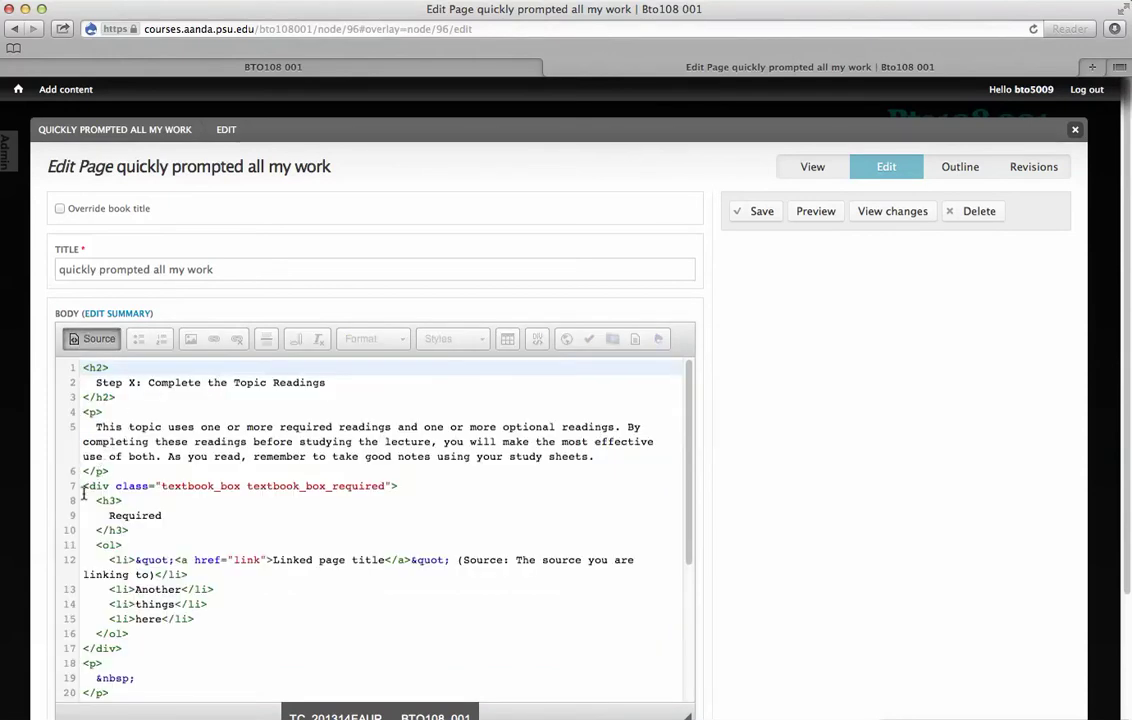
scroll(120, 450, down, 1)
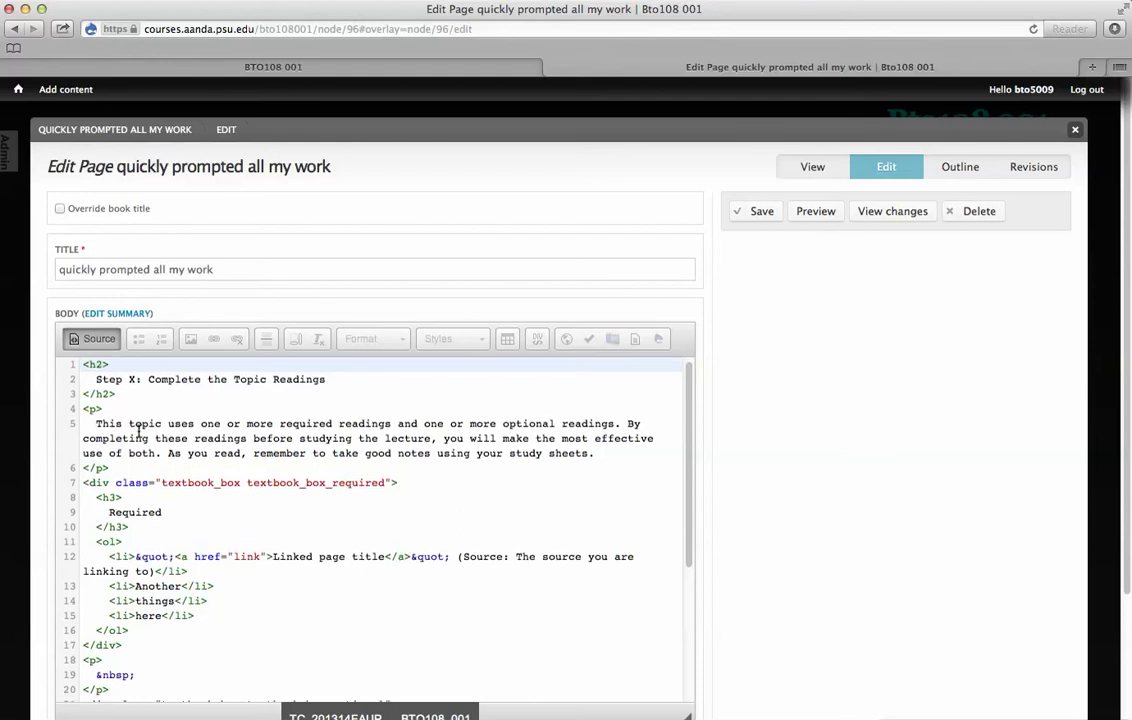
scroll(139, 430, down, 2)
scroll(146, 432, down, 4)
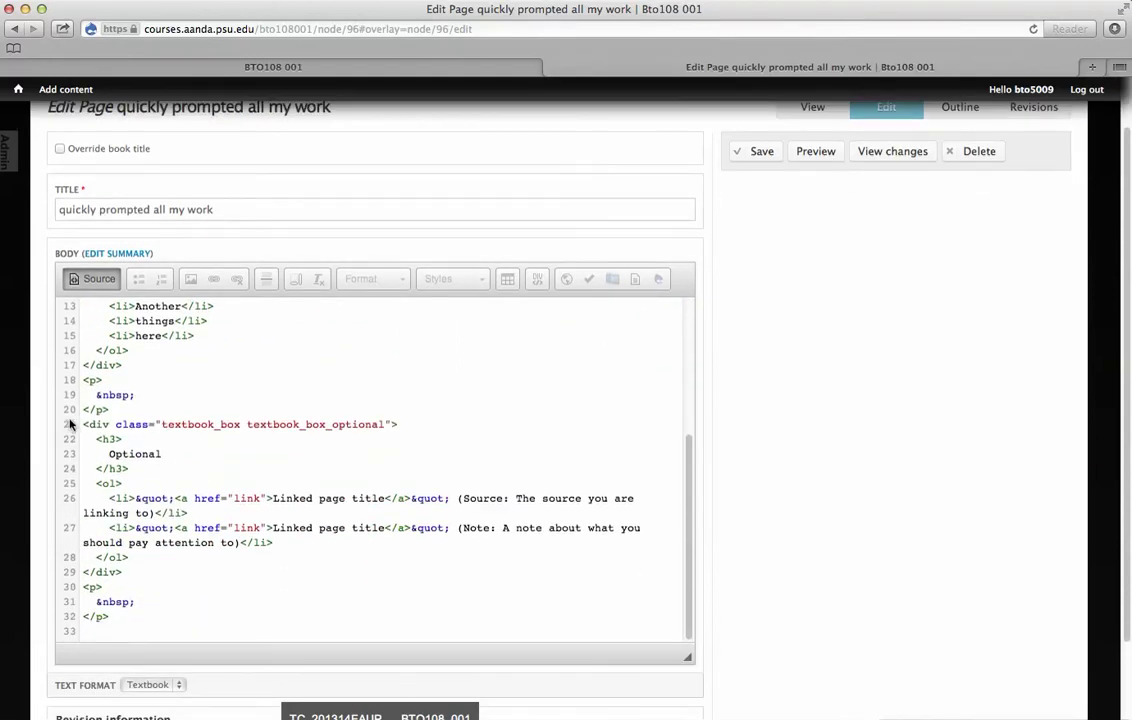
click(70, 425)
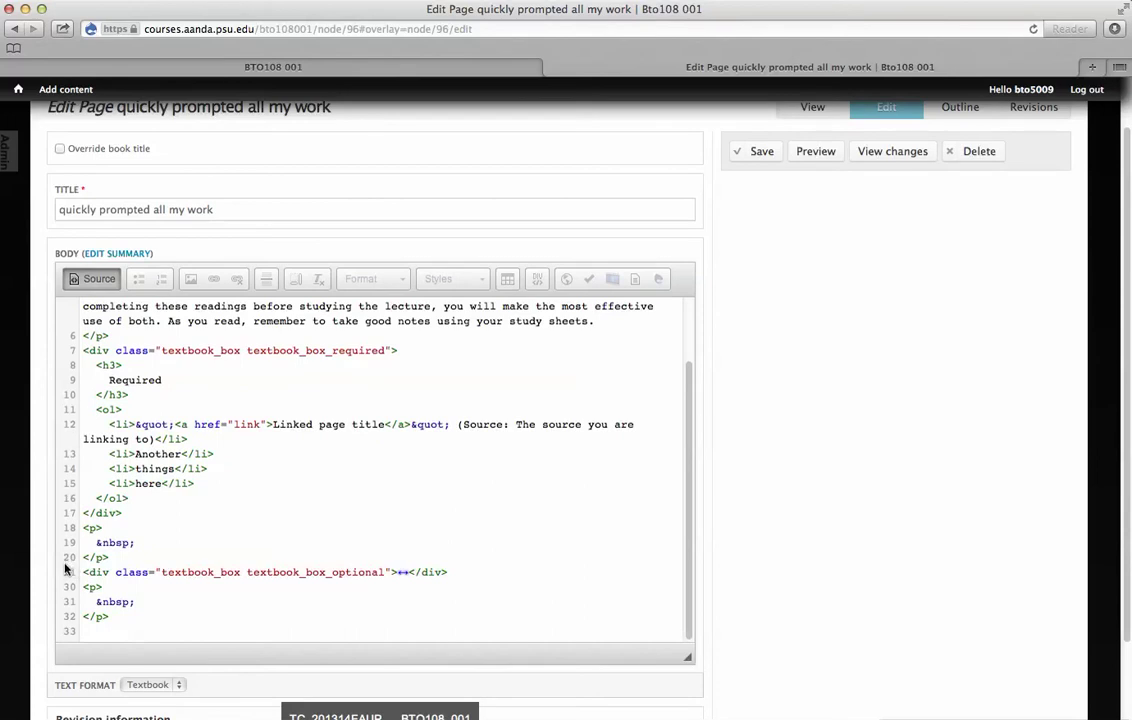
click(68, 425)
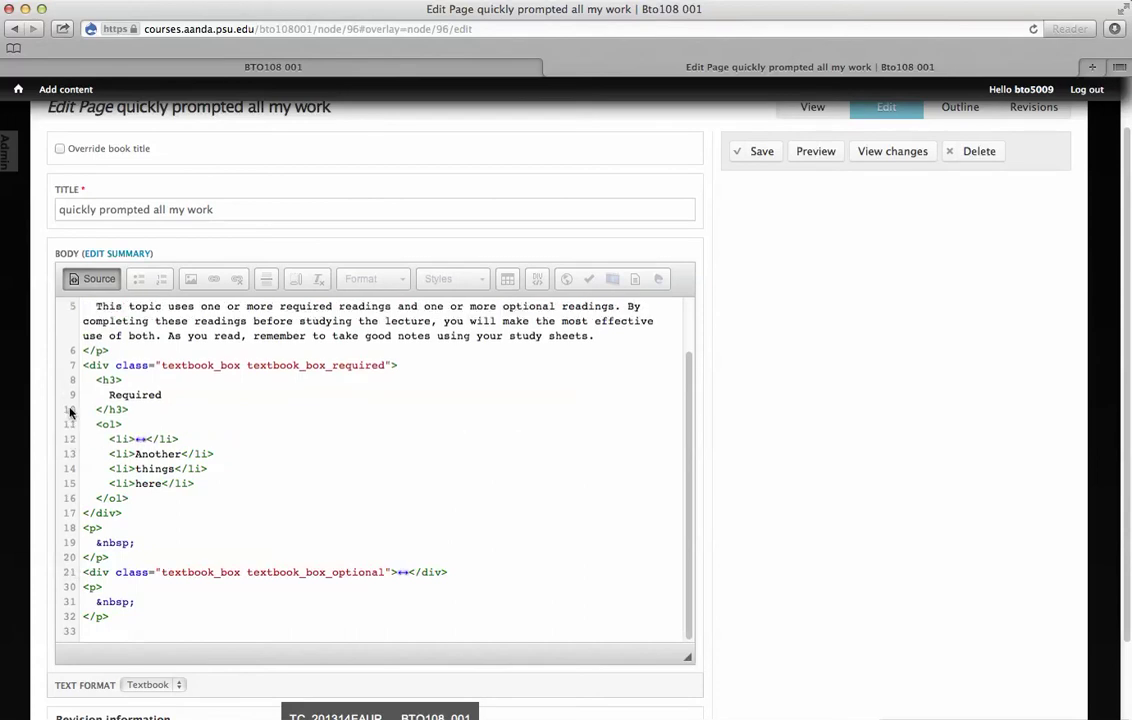
click(70, 368)
scroll(76, 379, up, 1)
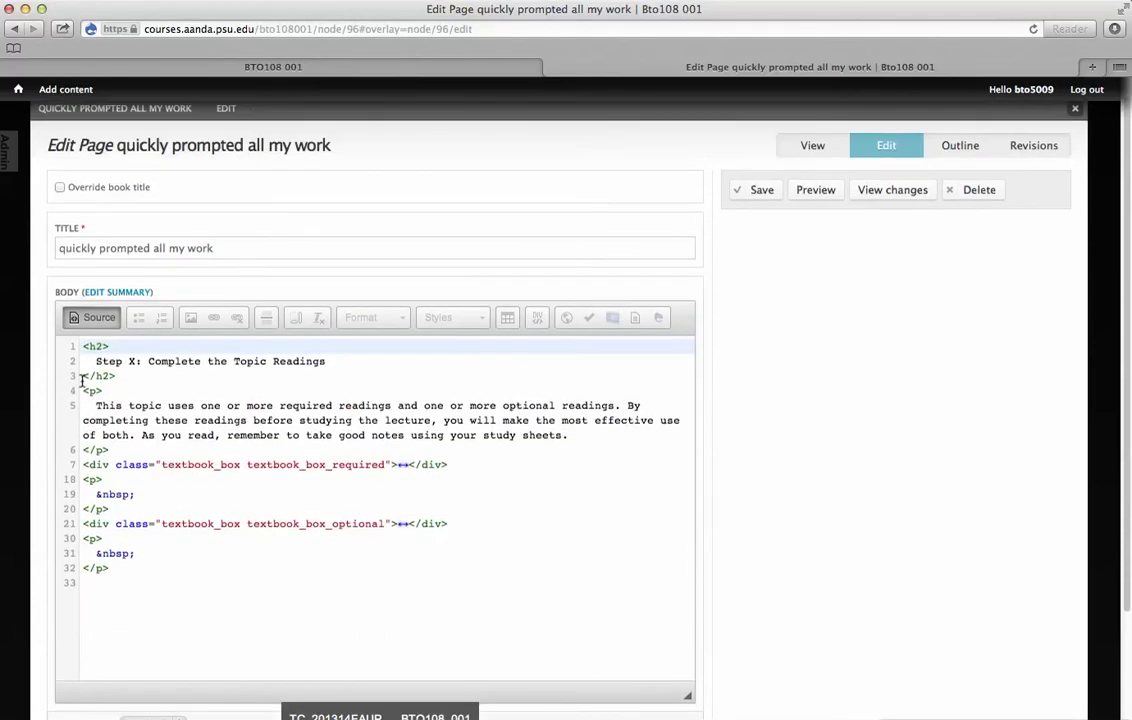
click(70, 348)
click(69, 362)
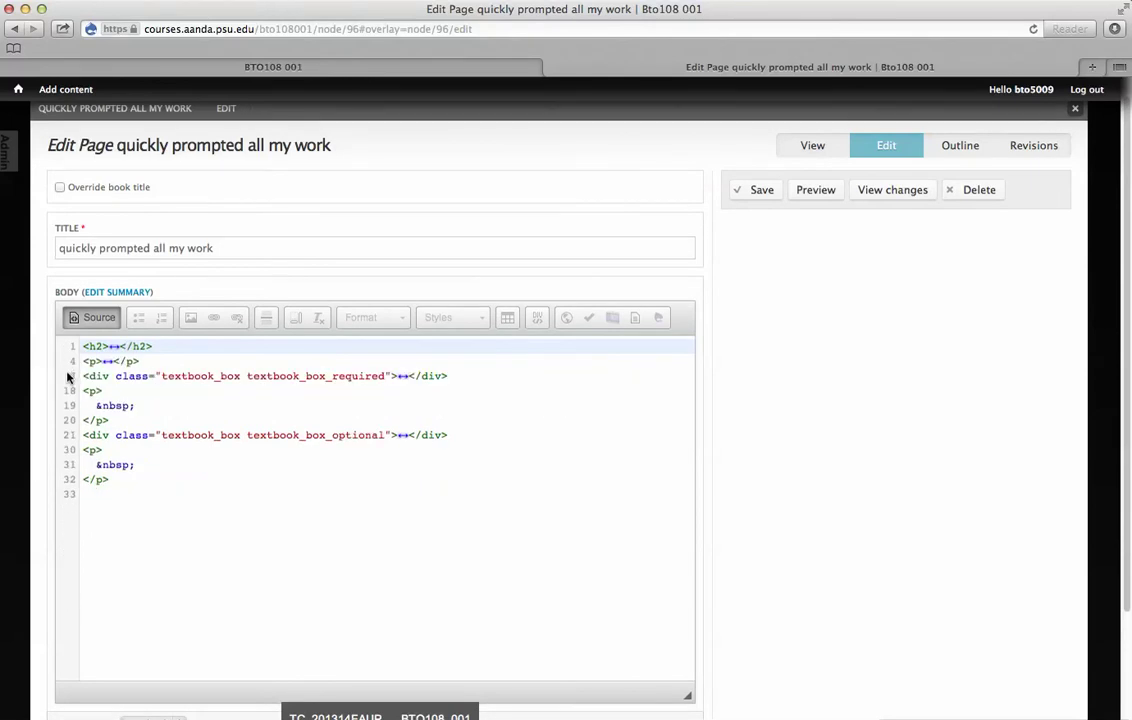
click(90, 318)
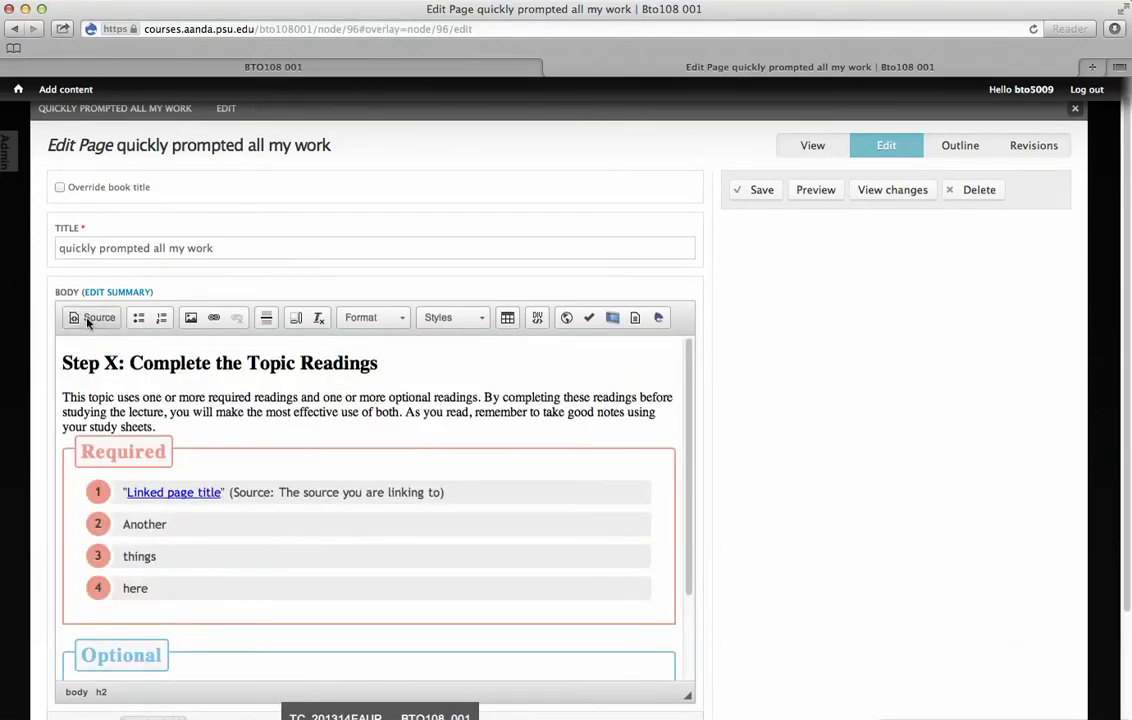
click(88, 320)
click(82, 320)
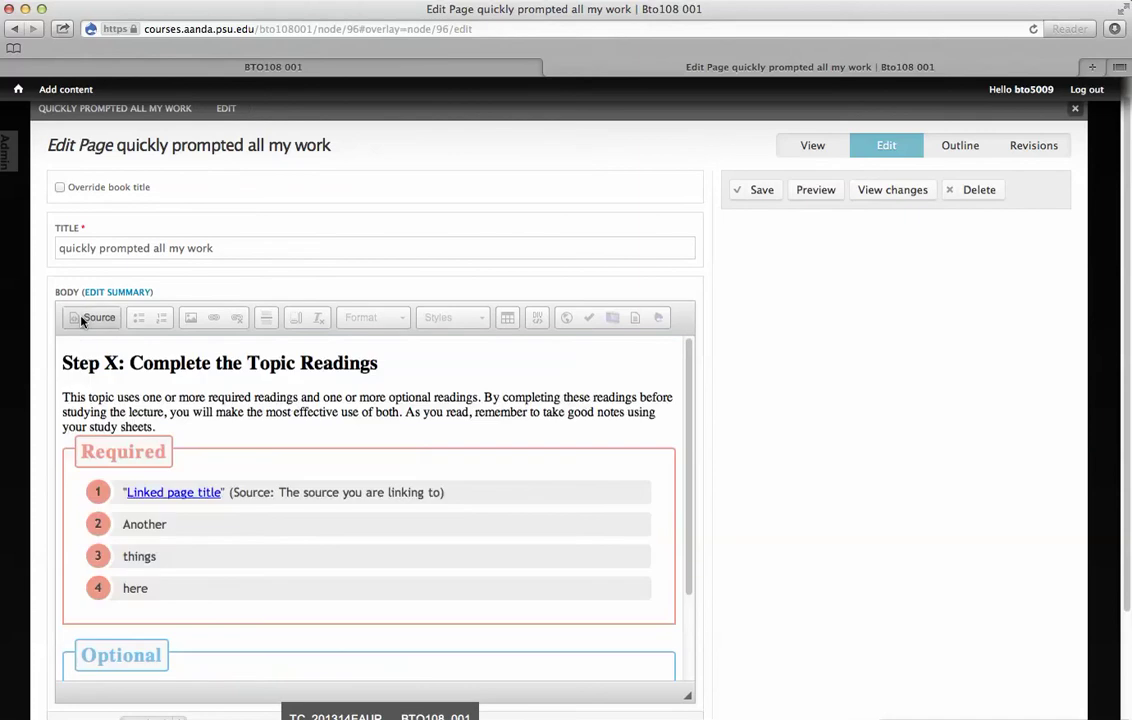
Run the accessibility check on the Step X content, then close the editor back to the page view.
click(516, 363)
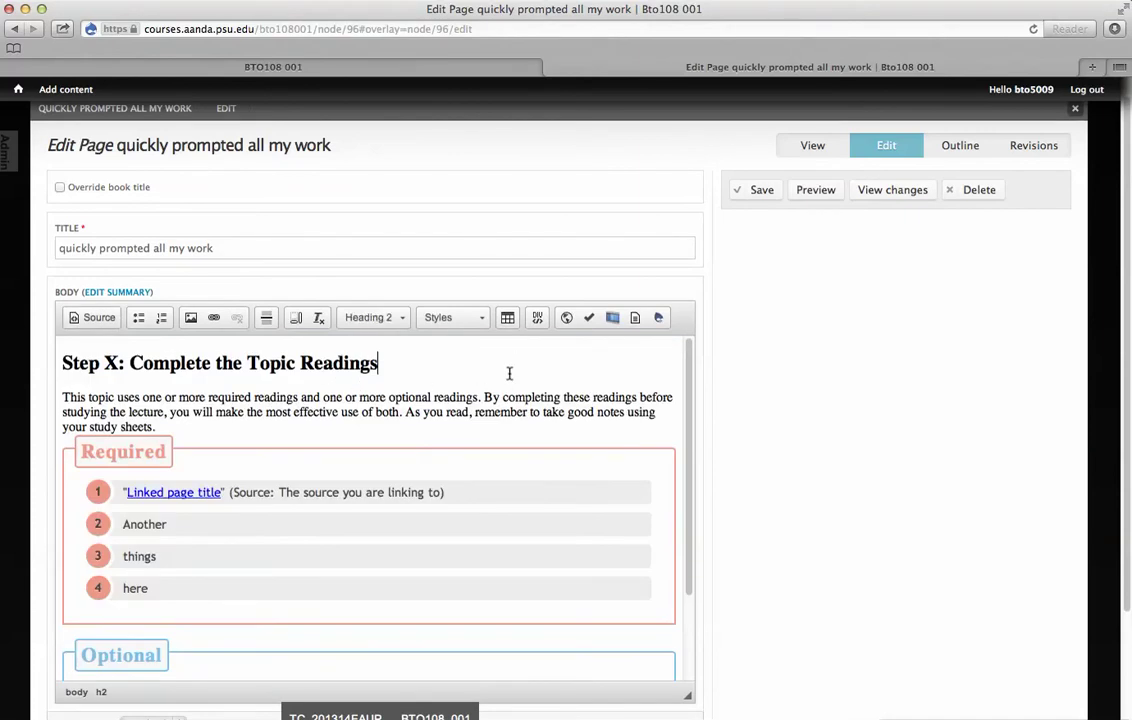
click(585, 322)
scroll(704, 320, up, 1)
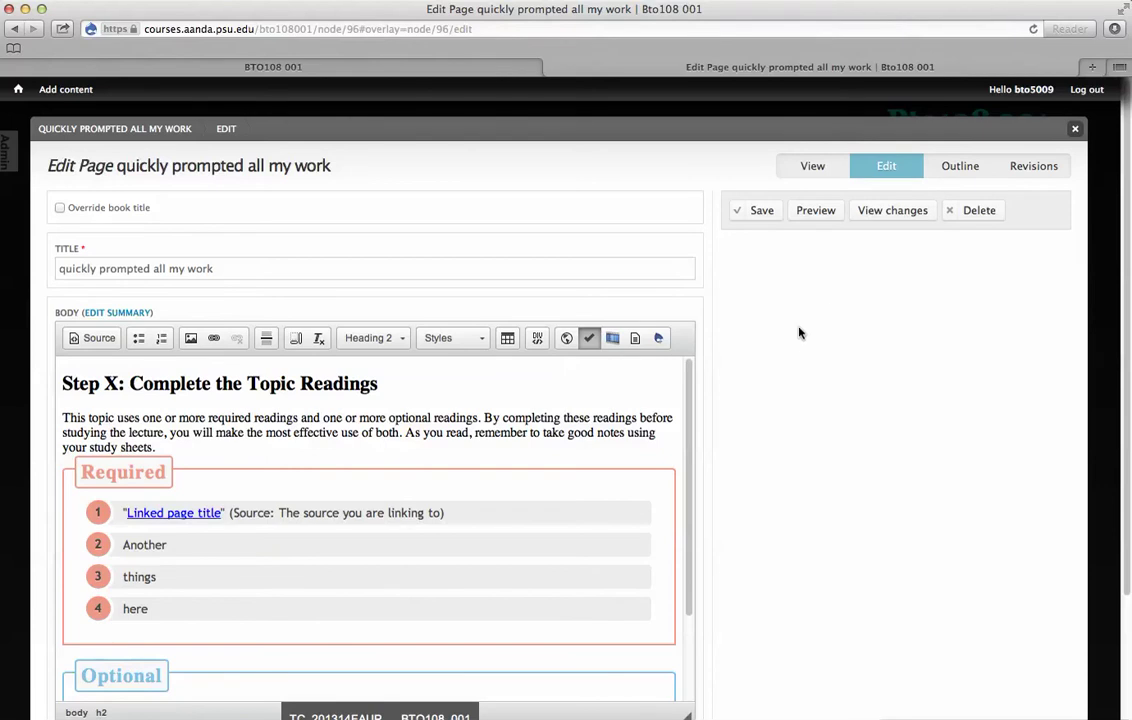
click(309, 455)
mouse_move(491, 648)
key(Escape)
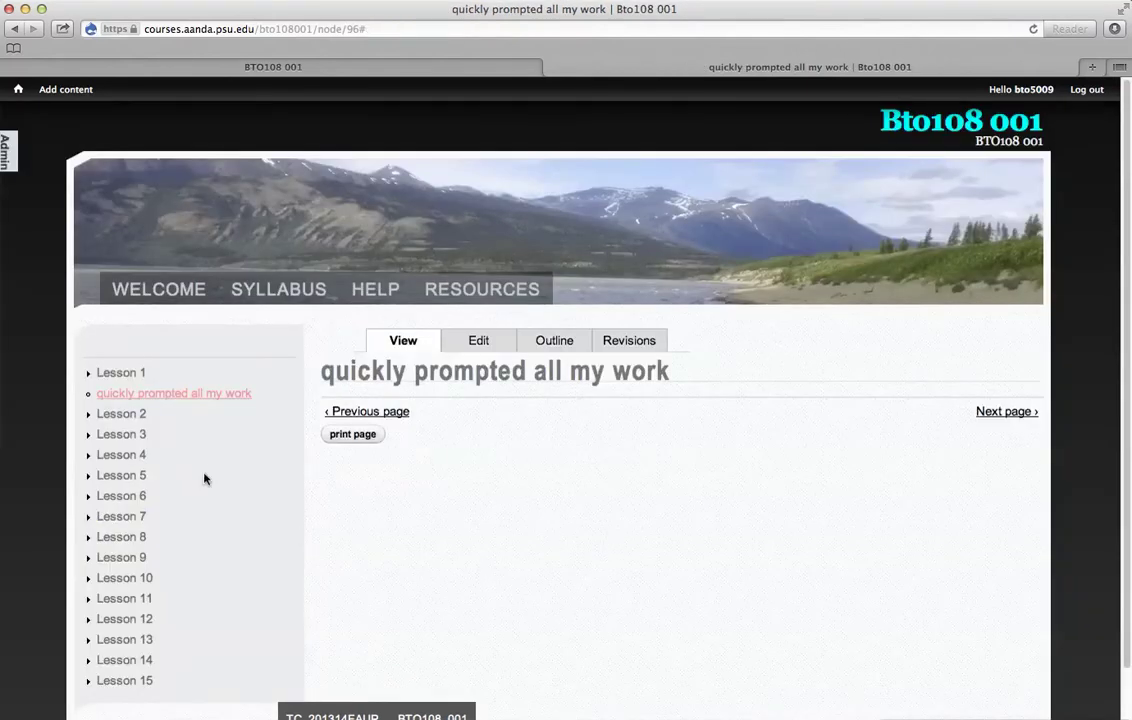
Open the Lesson 2 page and select the Read Course E-Text Chapter activity text.
click(140, 414)
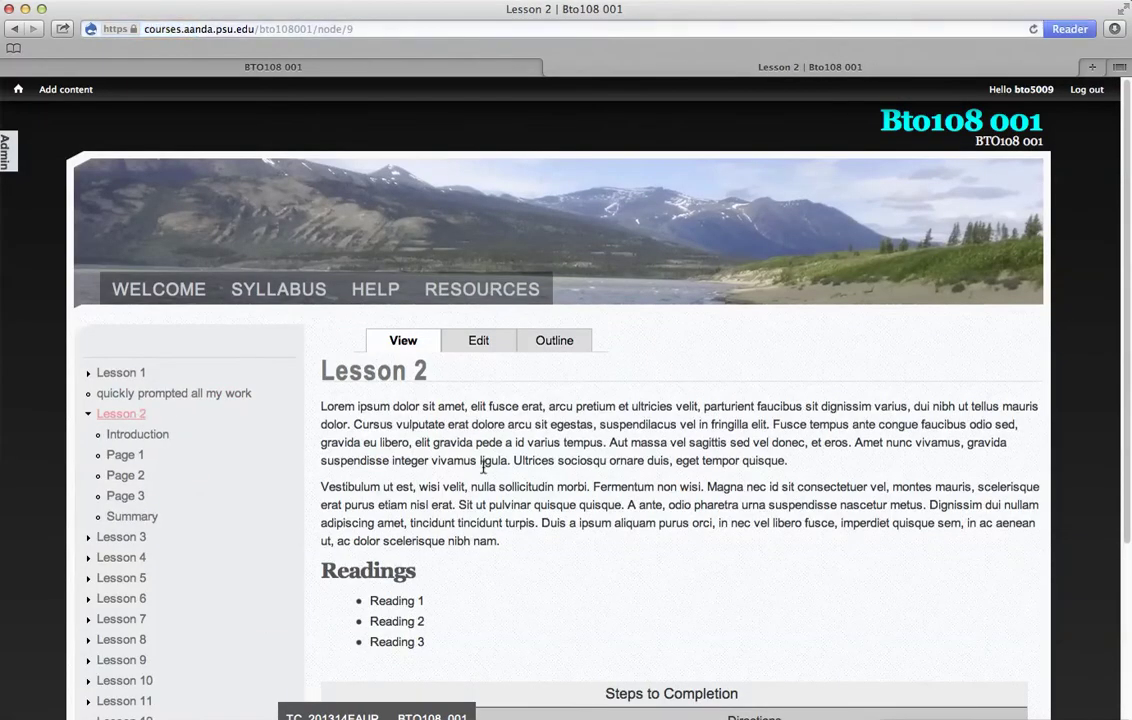
scroll(485, 465, down, 5)
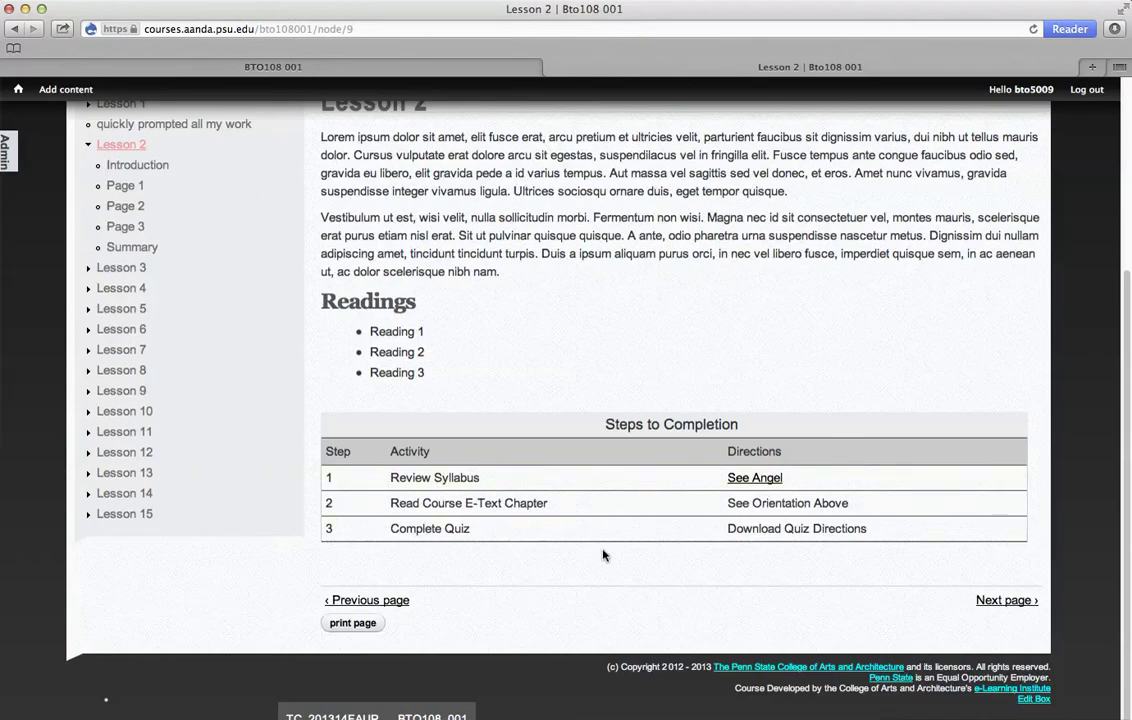
triple_click(588, 514)
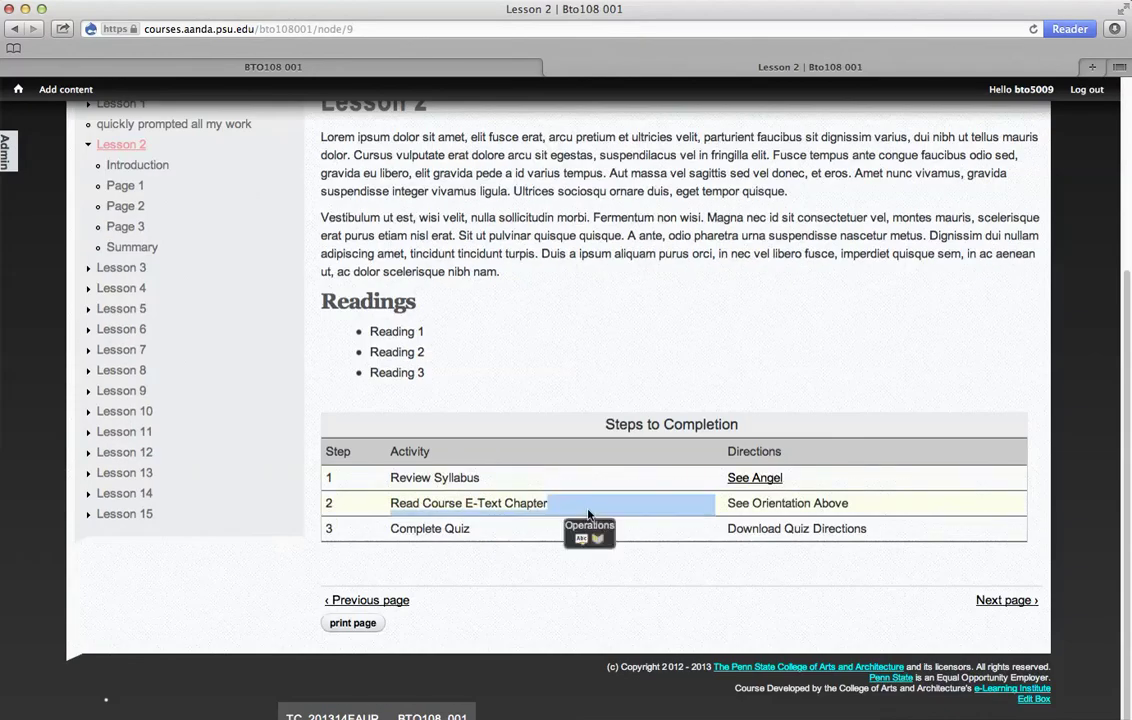
click(692, 512)
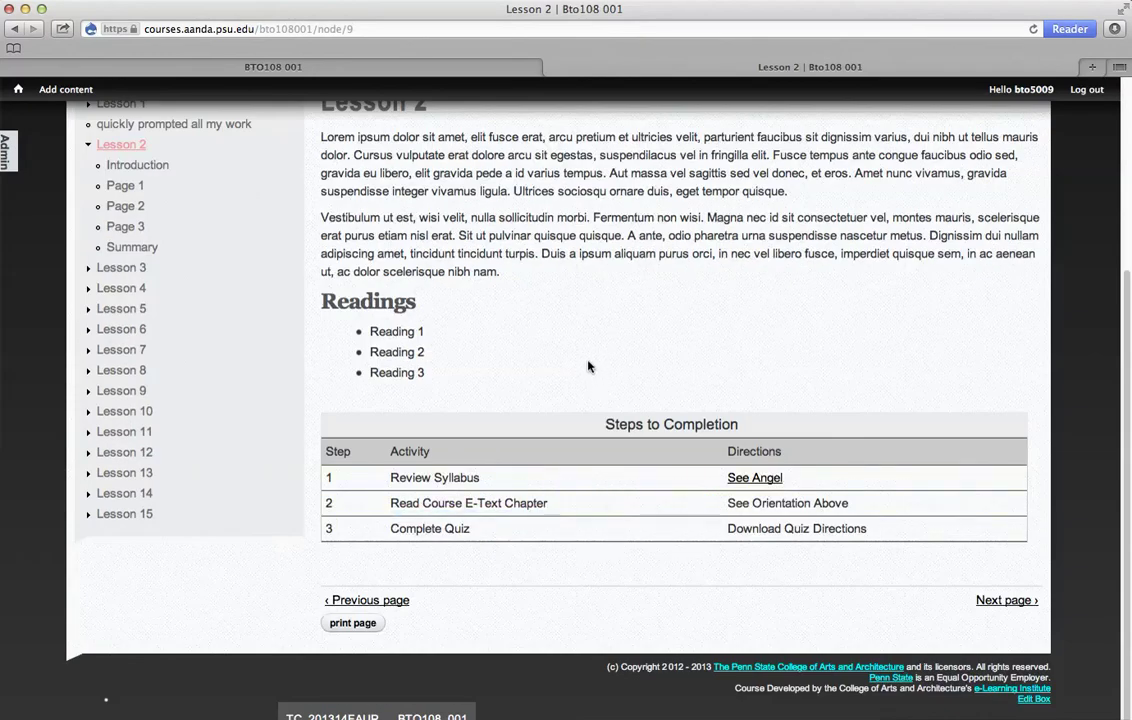
scroll(580, 360, up, 2)
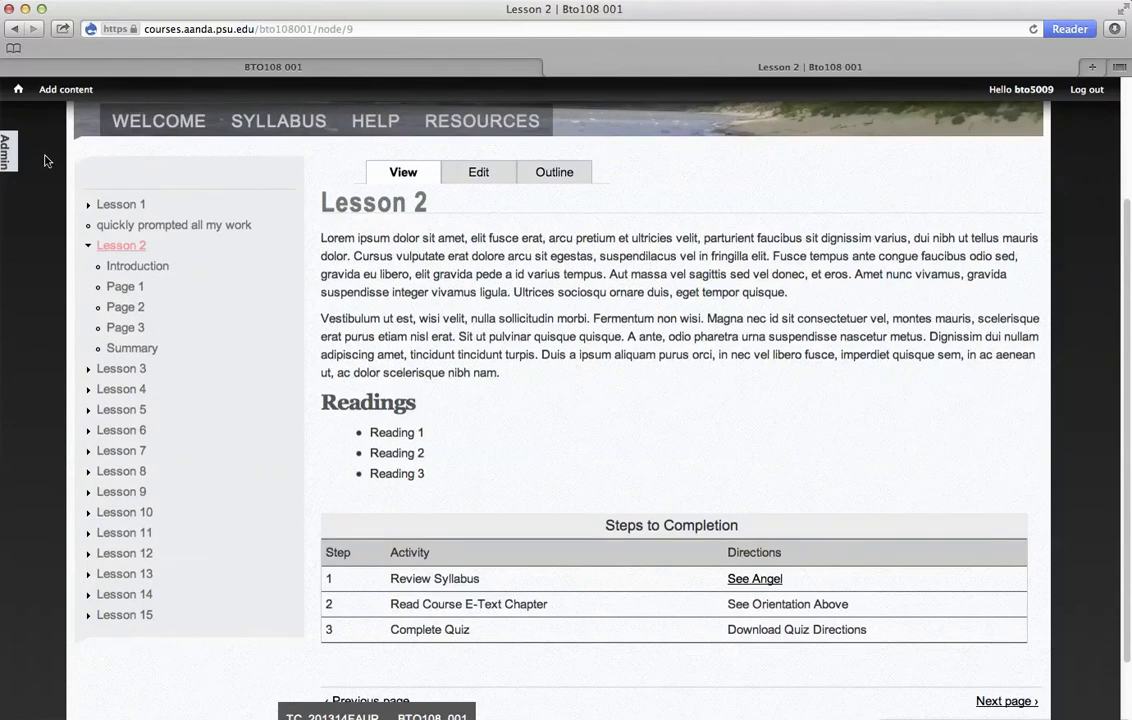
Check the empty Typo Reports list from the Admin Toolkit and return to Lesson 2.
click(10, 153)
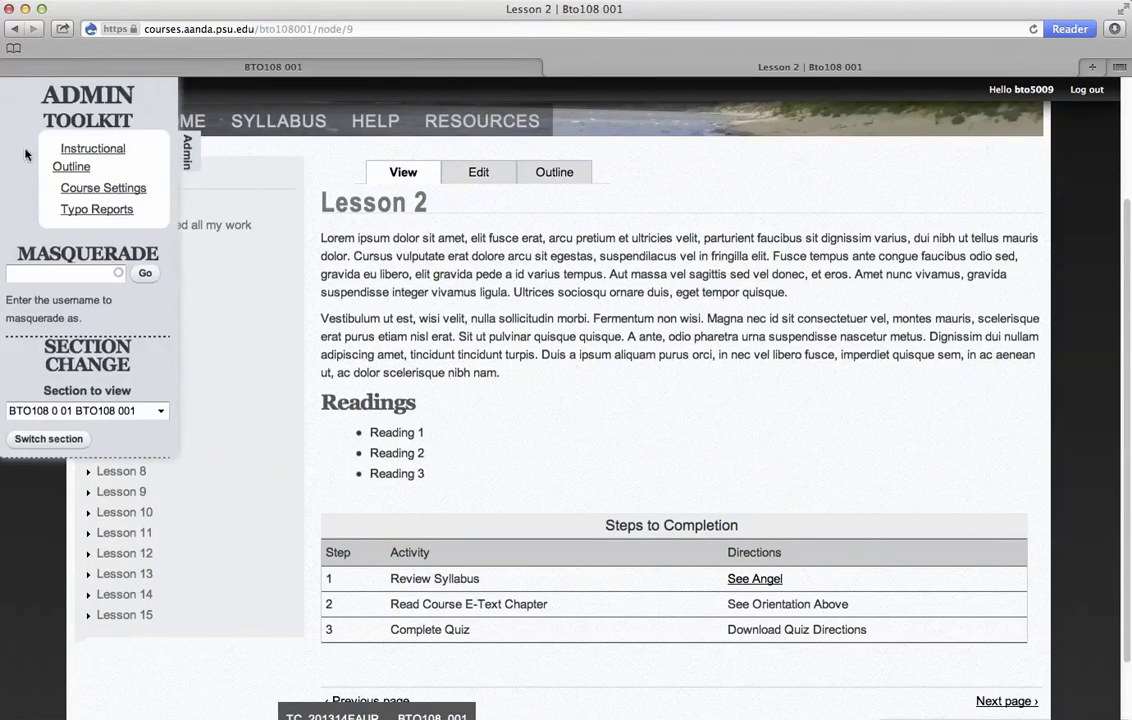
click(94, 210)
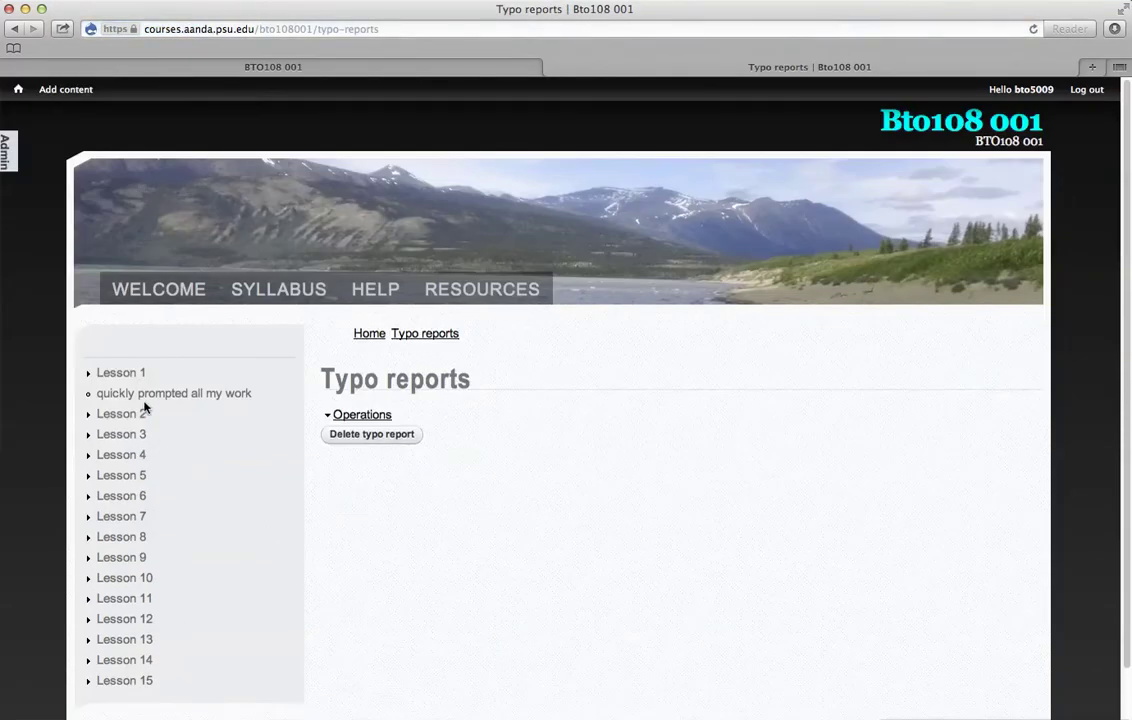
click(135, 414)
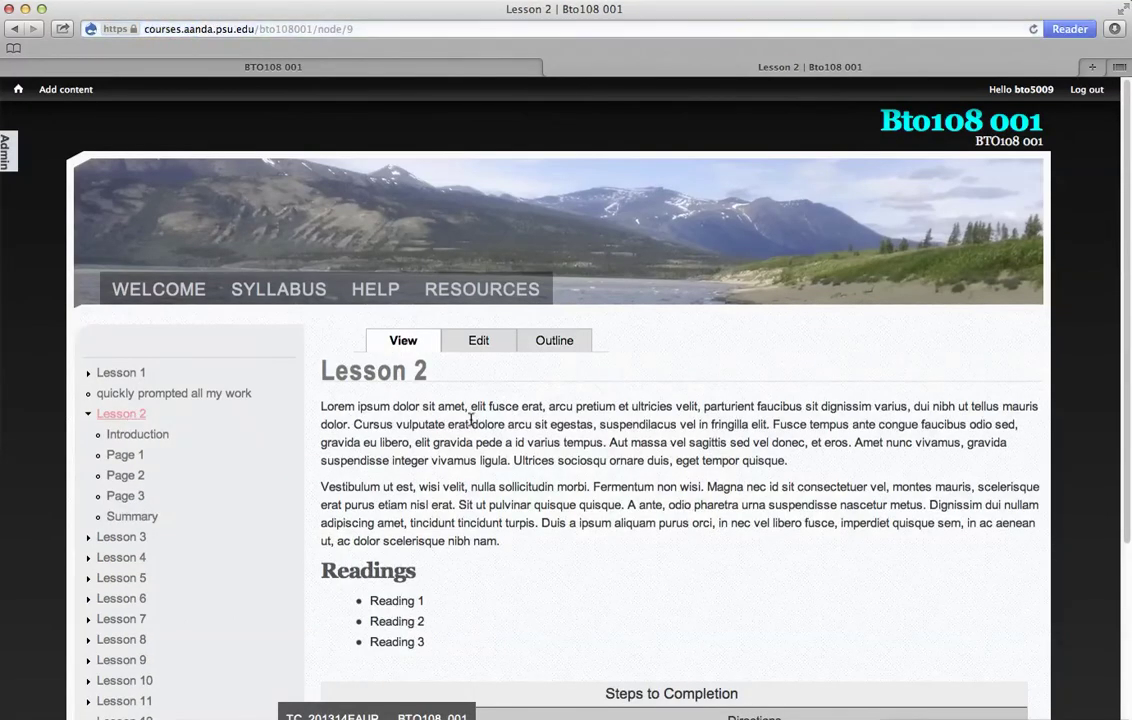
Report the word 'dolore' as a typo with the comment 'You need to fix this'.
drag(473, 424, 594, 425)
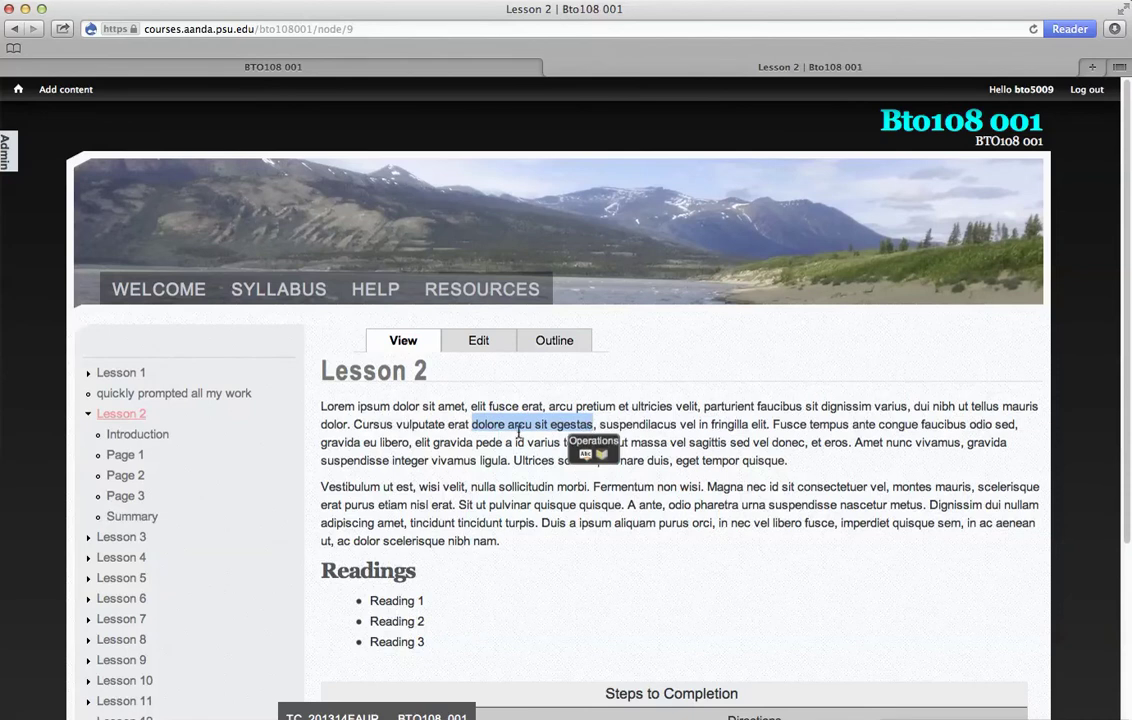
click(585, 455)
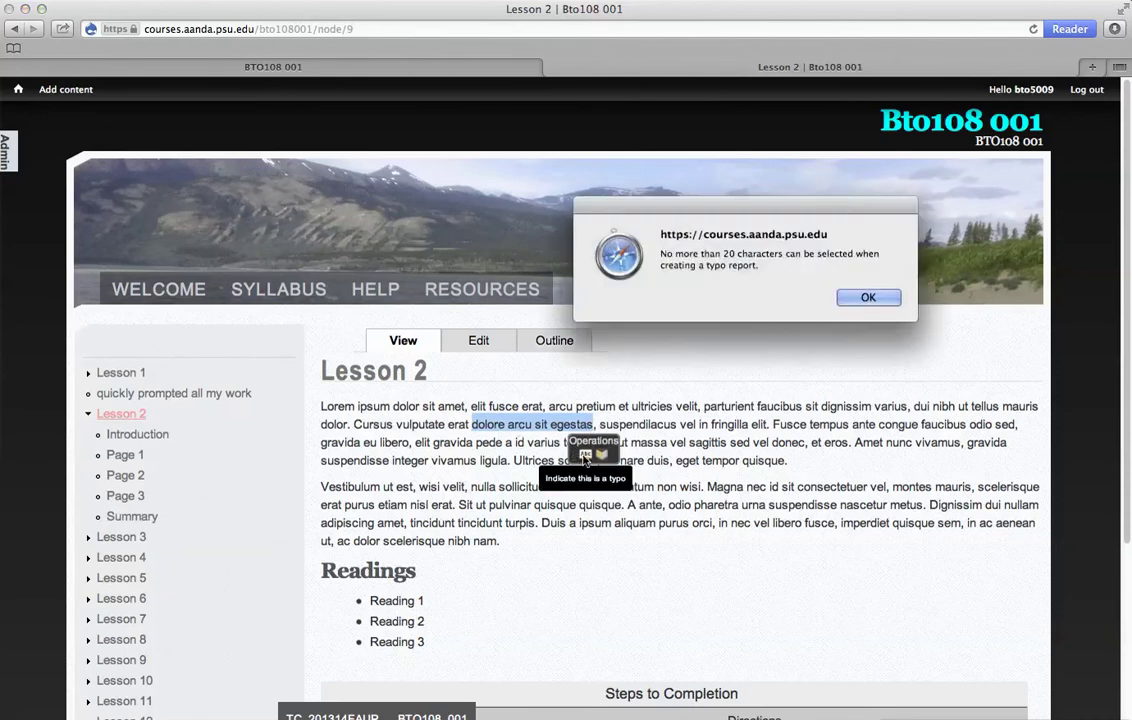
click(864, 297)
click(512, 430)
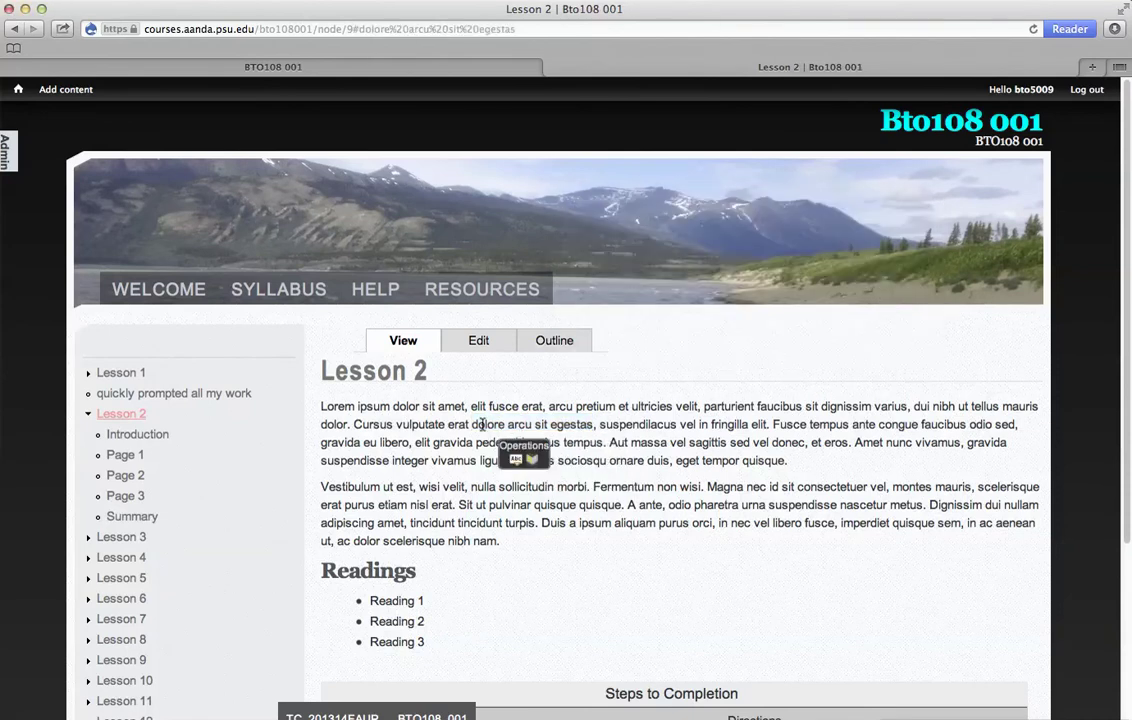
double_click(488, 424)
click(476, 455)
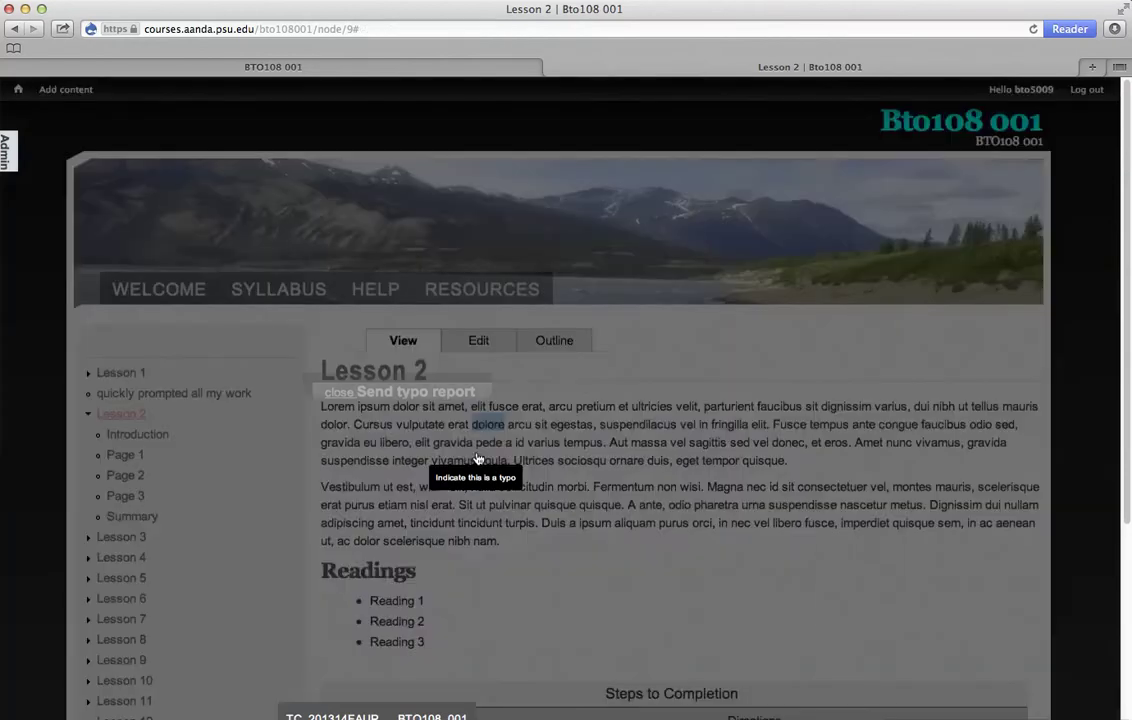
click(452, 581)
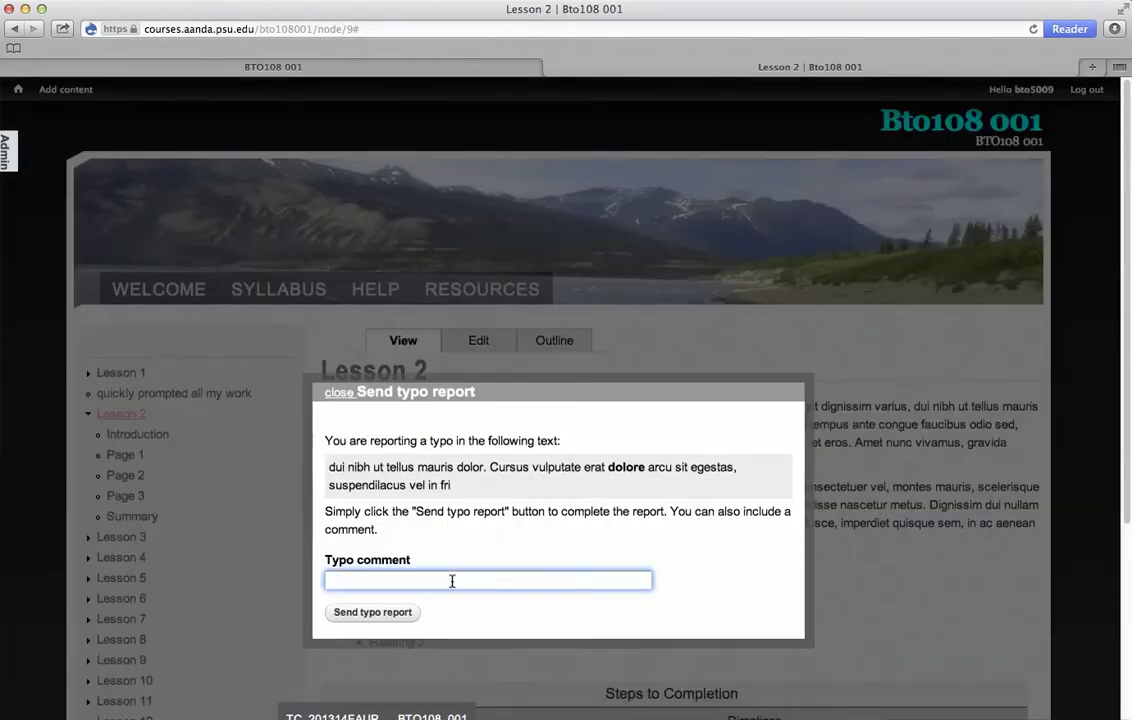
text(Prompt has)
key(super+a)
text(You need to fix this)
click(376, 613)
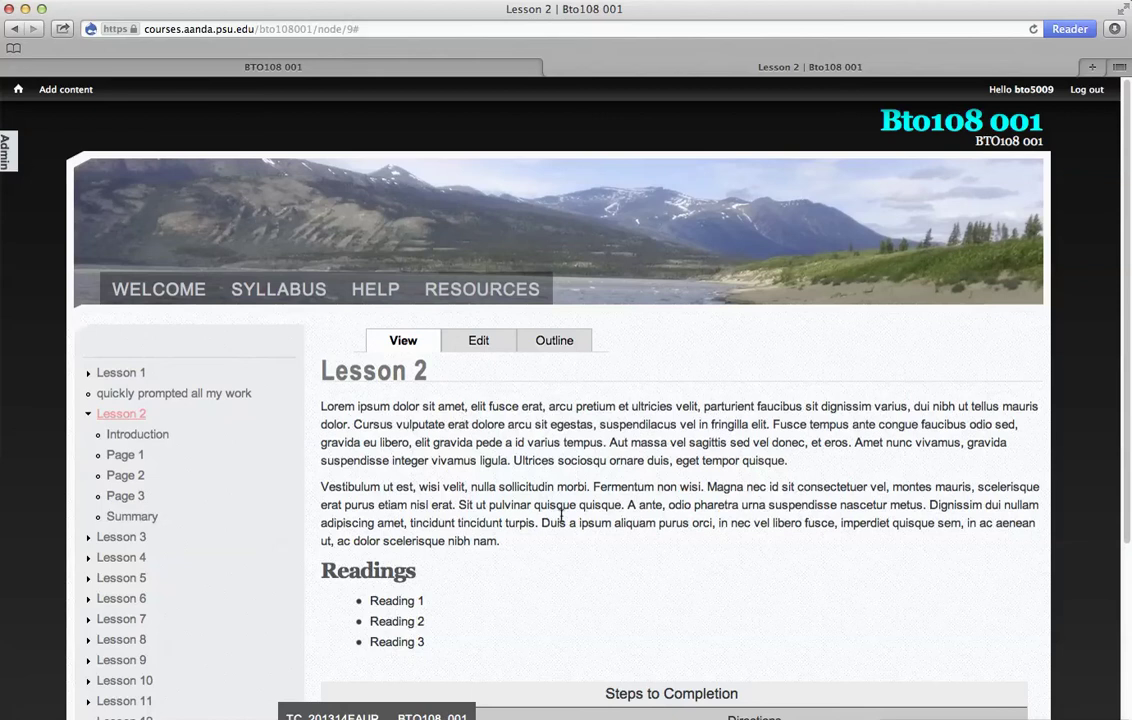
Report 'Reading' in Reading 3 as a typo, commenting 'We didn't talk about 3 readings, I thought there were 4?'.
scroll(537, 412, down, 5)
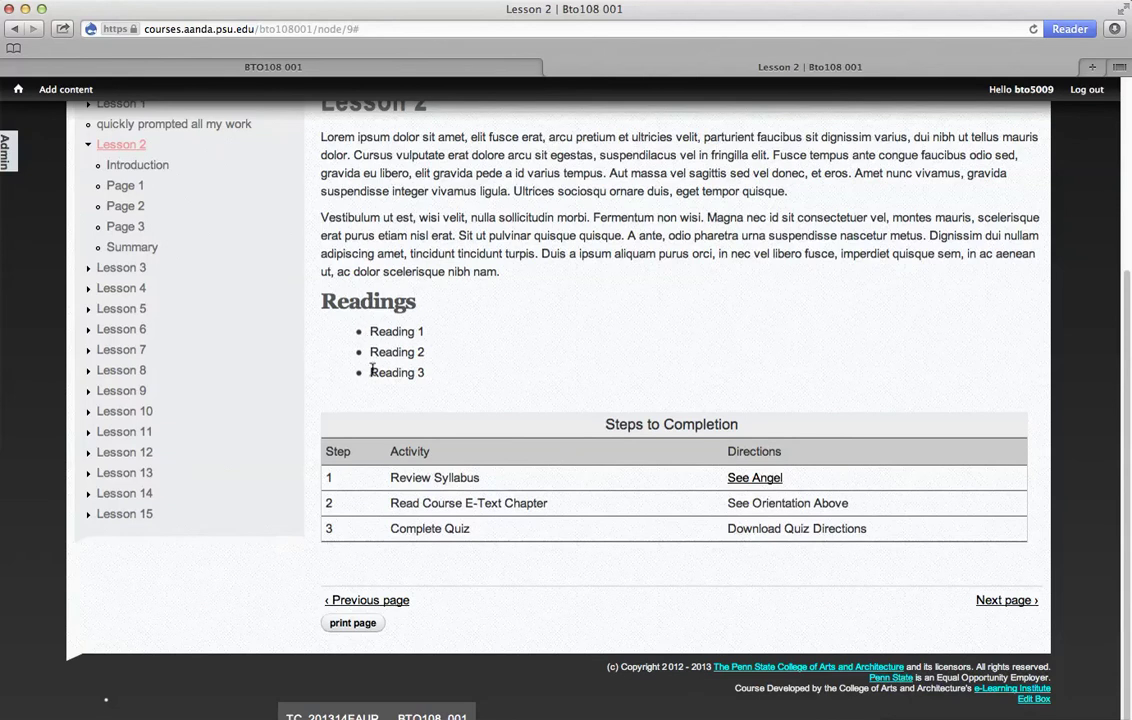
drag(370, 373, 428, 376)
click(421, 407)
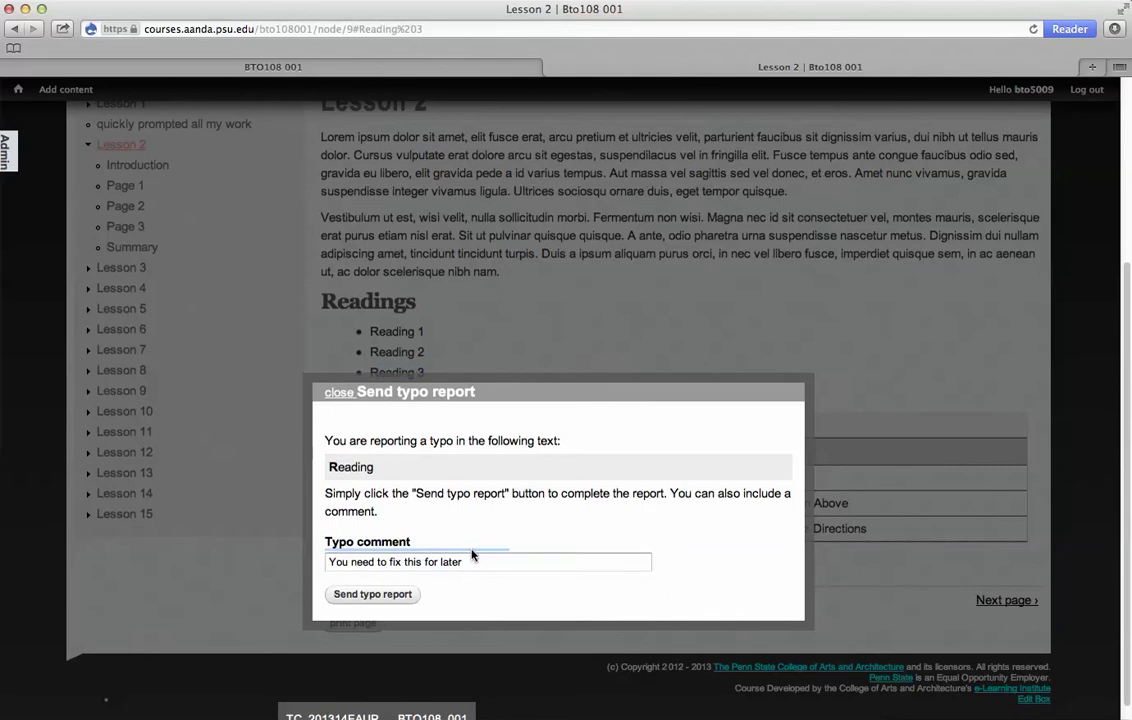
triple_click(543, 560)
text(We did)
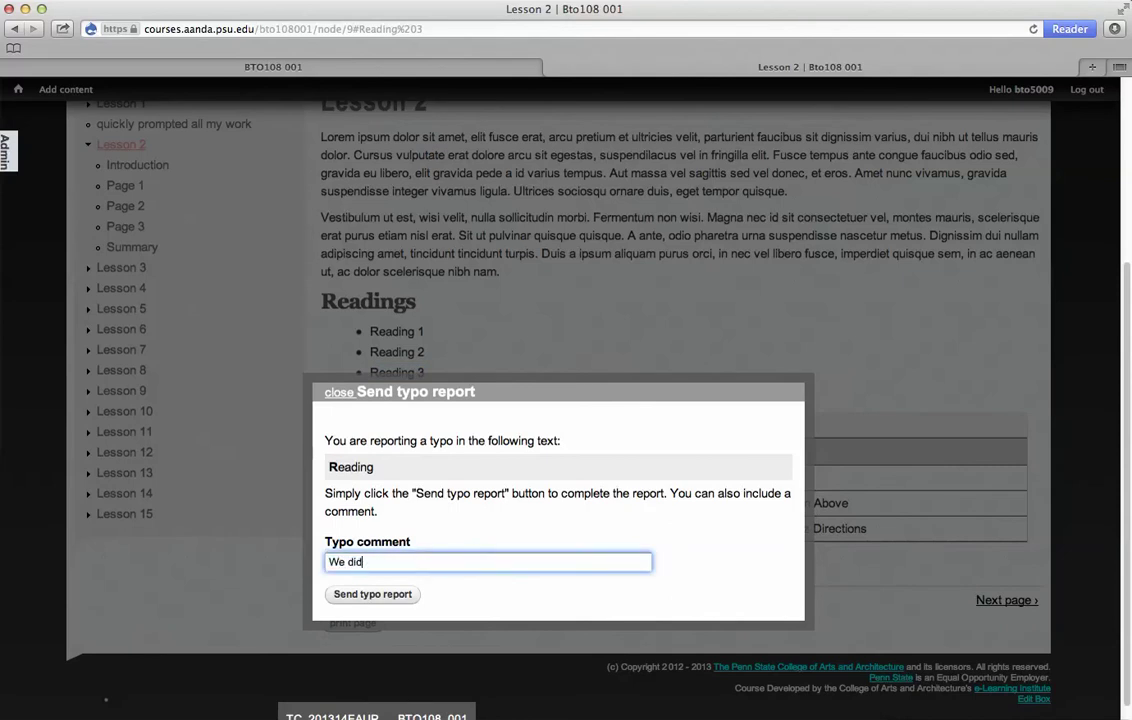
text(n't talk about 3 readings, I thought there were 4?)
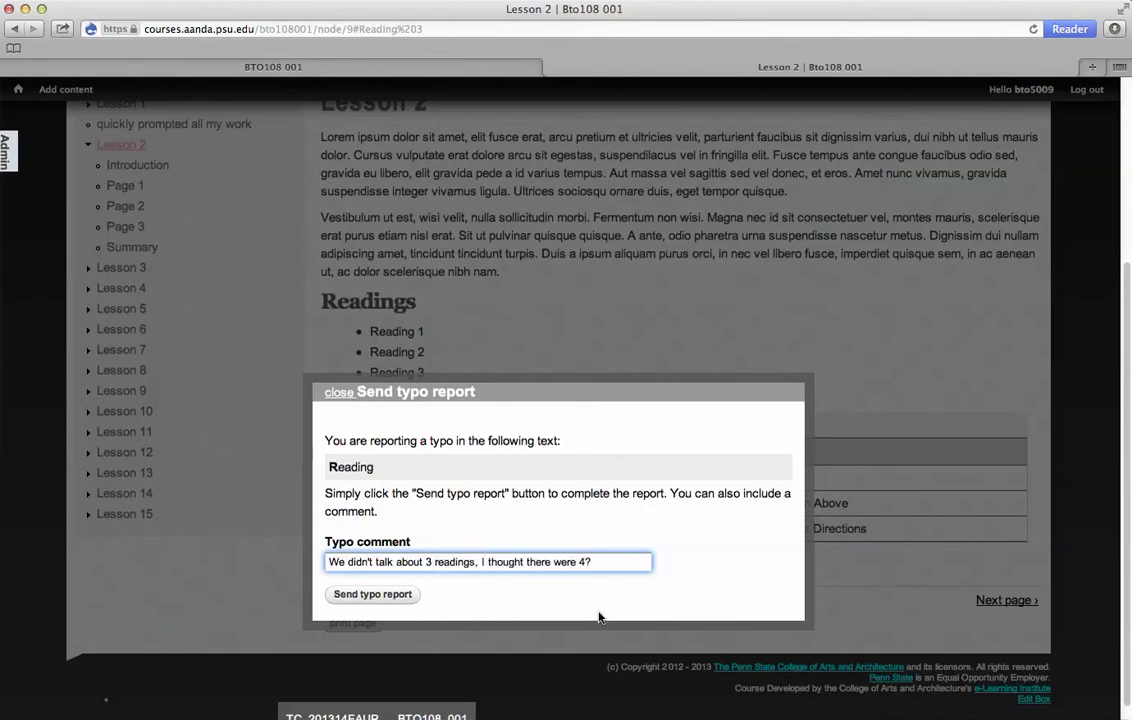
click(374, 596)
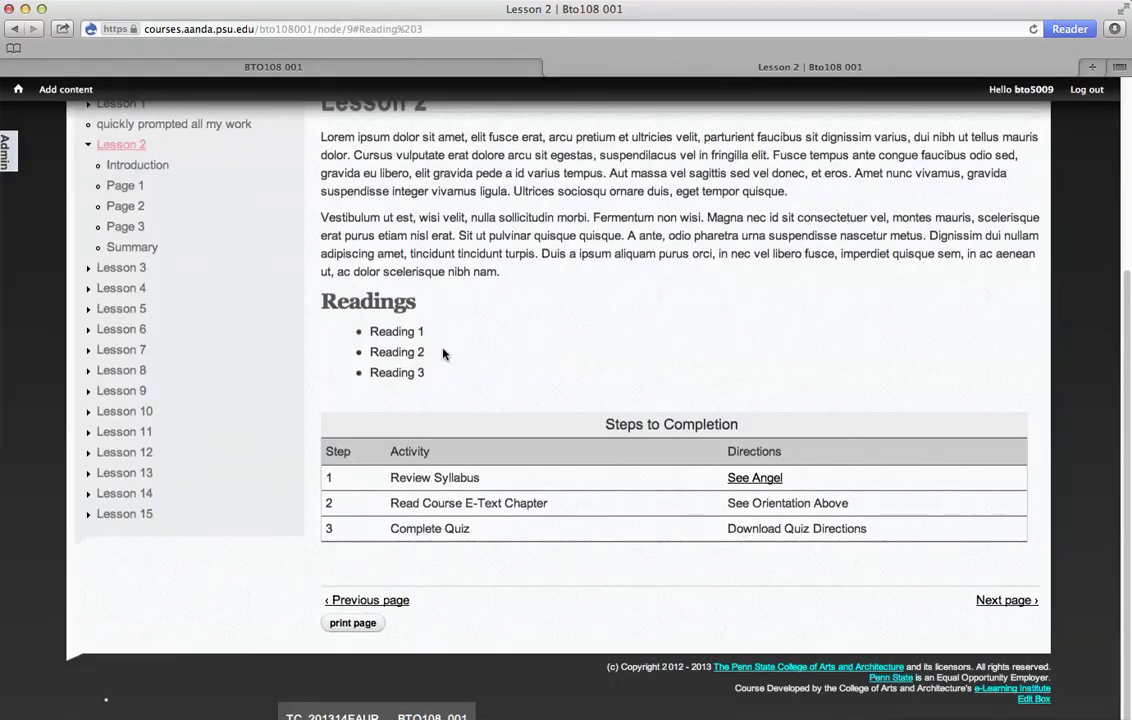
scroll(427, 334, up, 5)
click(8, 150)
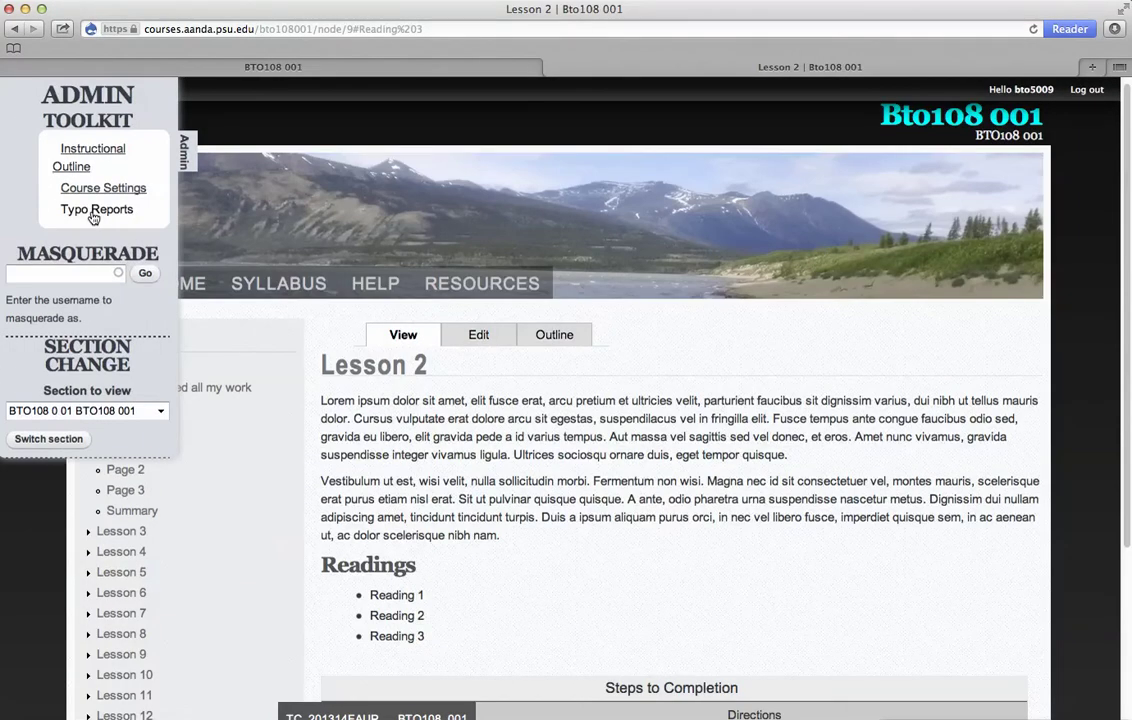
Open Typo Reports to see the 'Reading' and dolore reports from Lesson 2.
click(85, 208)
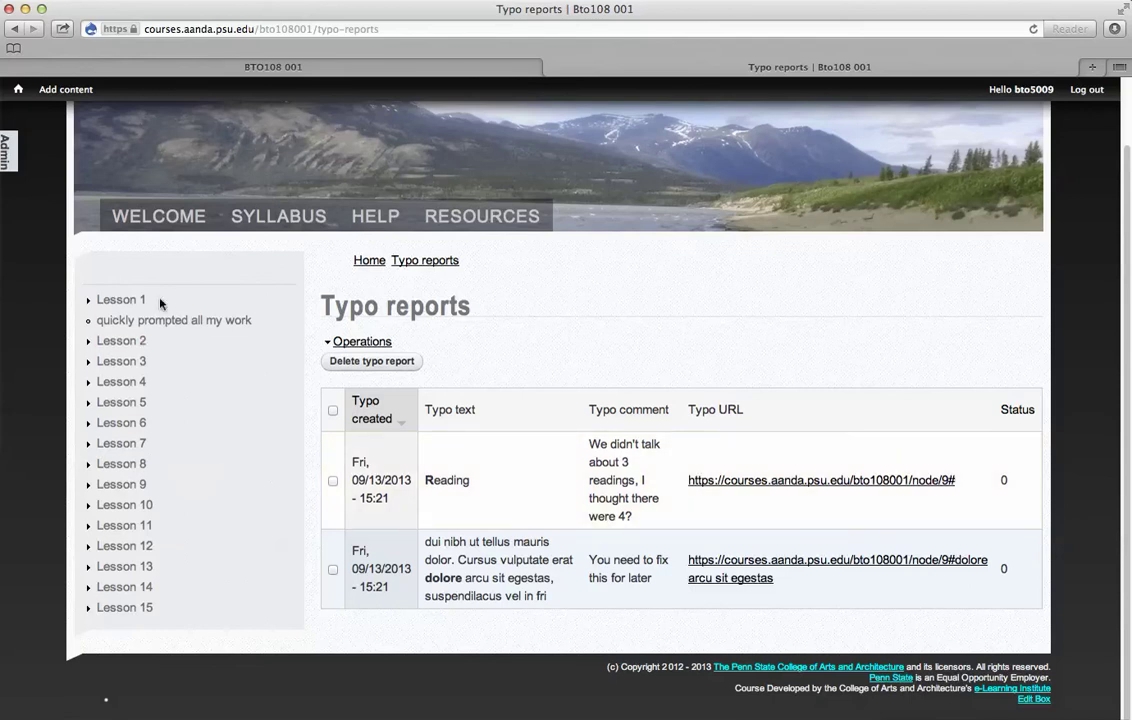
Open Lesson 3, then its Introduction, Page 2, Page 3 and Summary pages in turn.
click(139, 362)
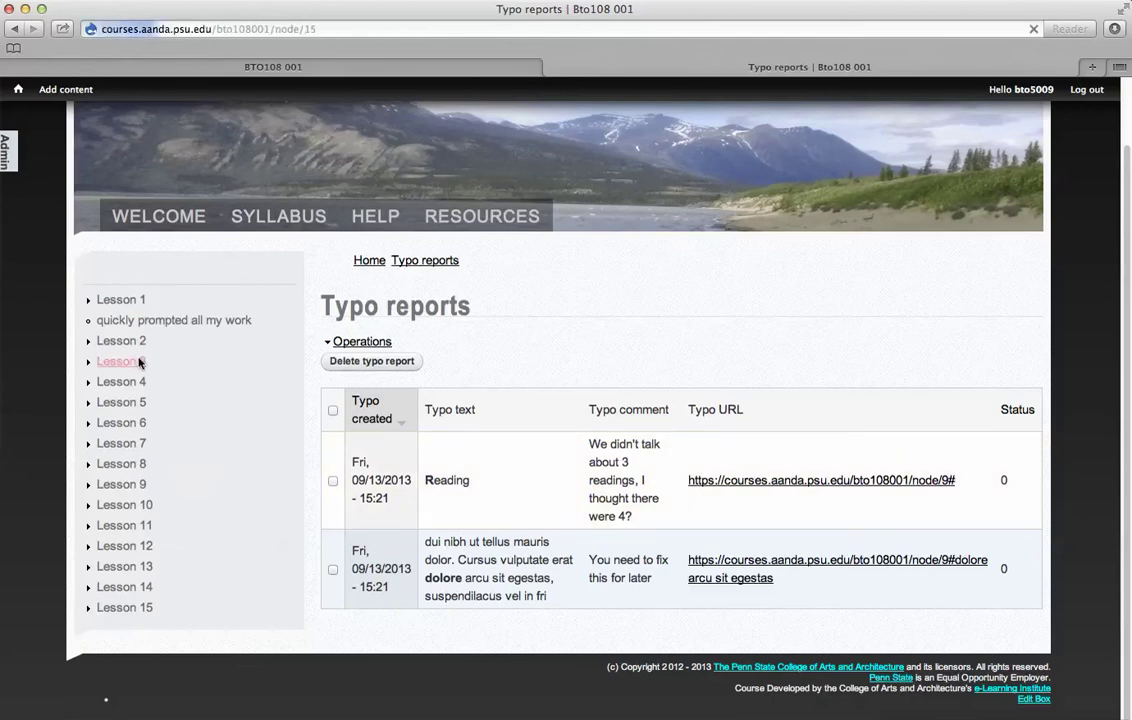
click(140, 456)
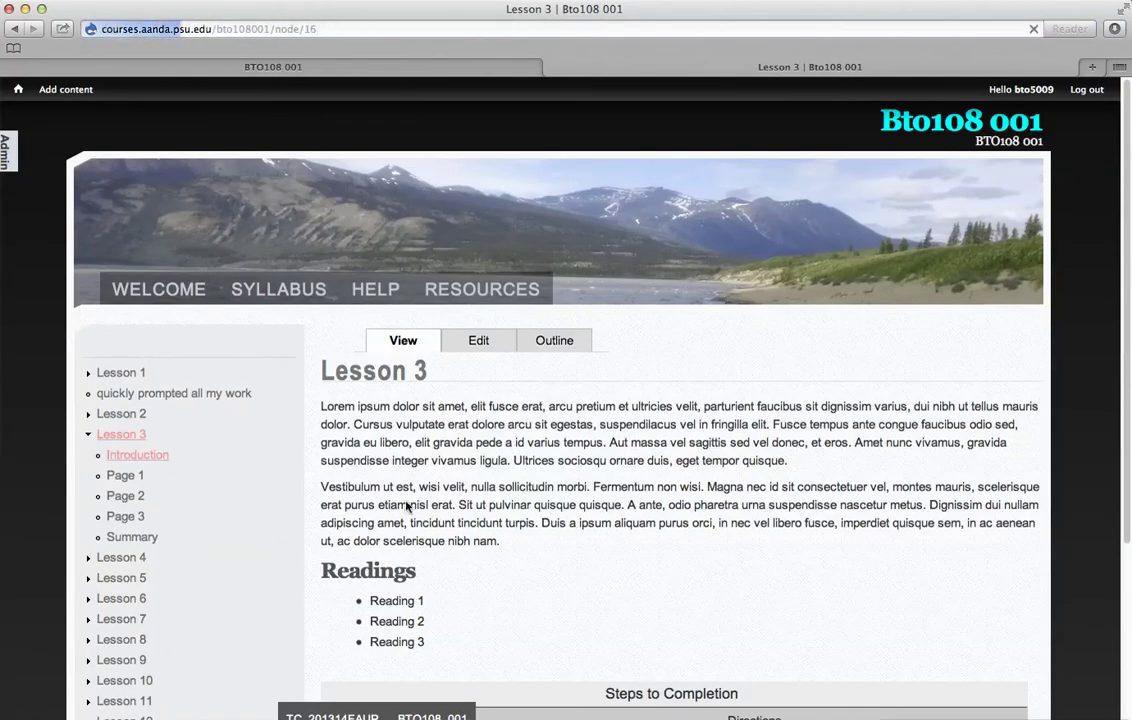
scroll(668, 526, down, 5)
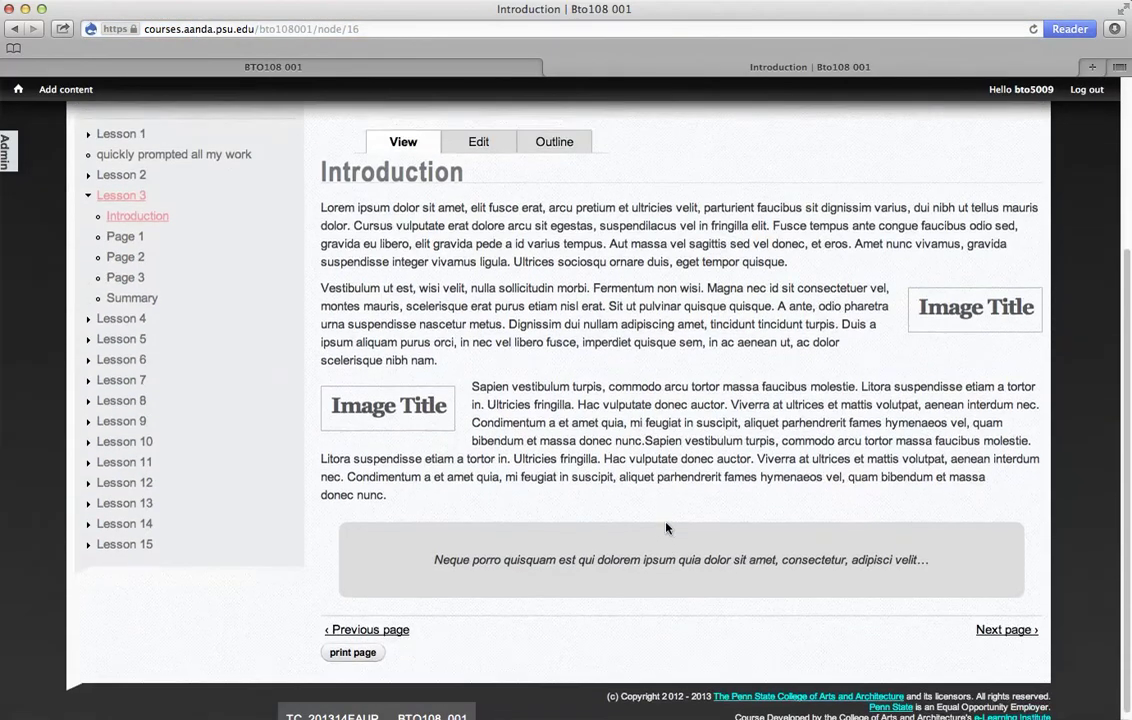
scroll(222, 404, up, 2)
click(133, 357)
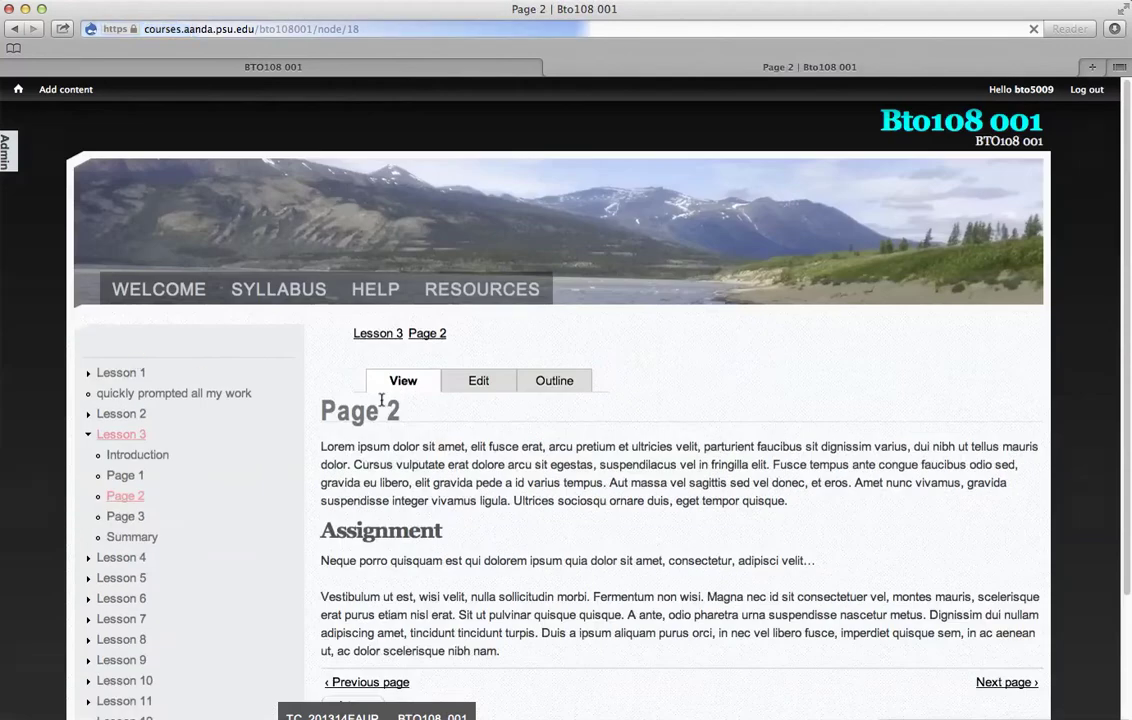
scroll(129, 390, down, 2)
click(123, 394)
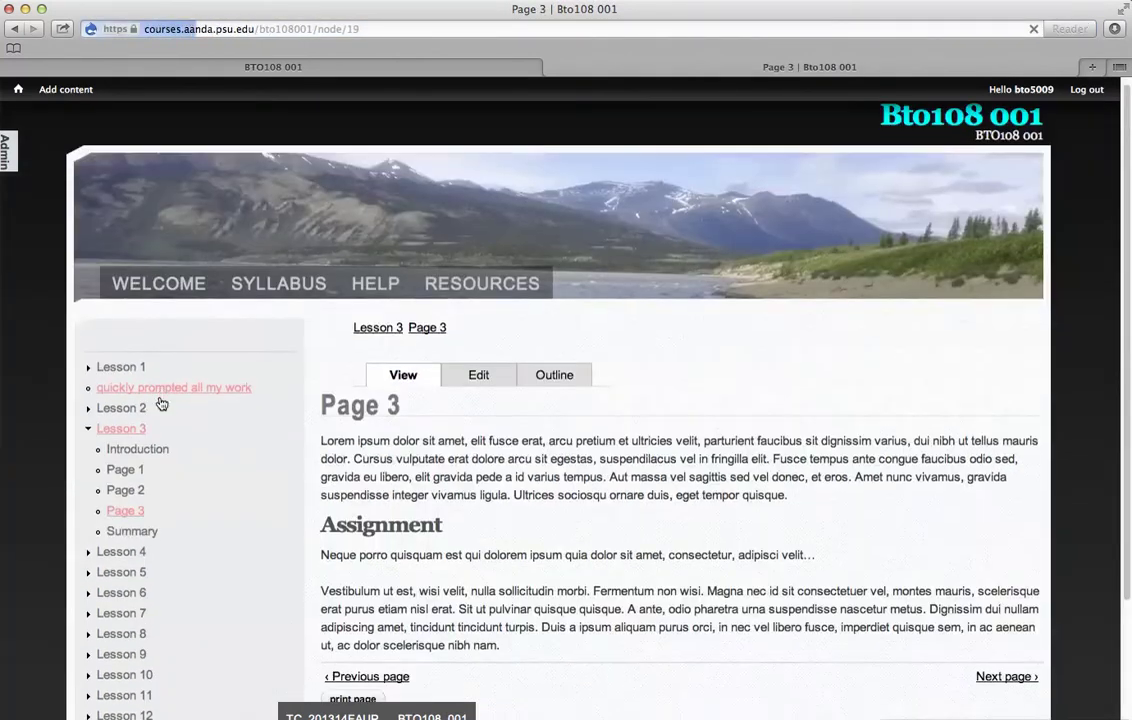
scroll(155, 400, down, 2)
click(134, 361)
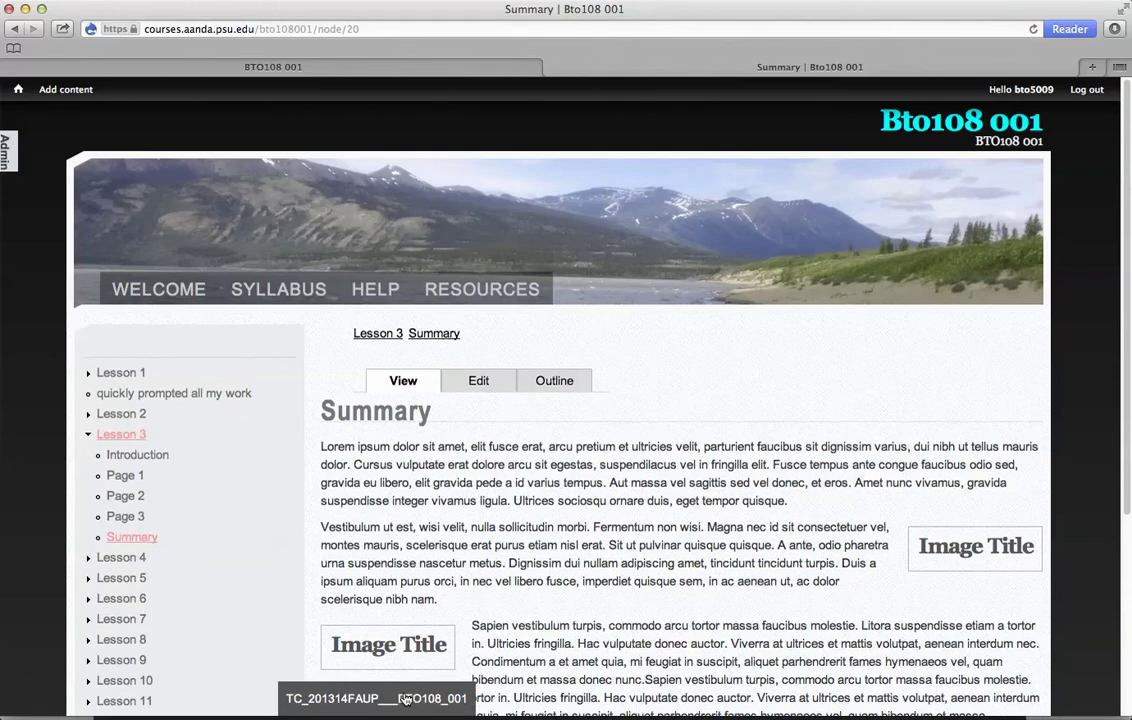
click(7, 145)
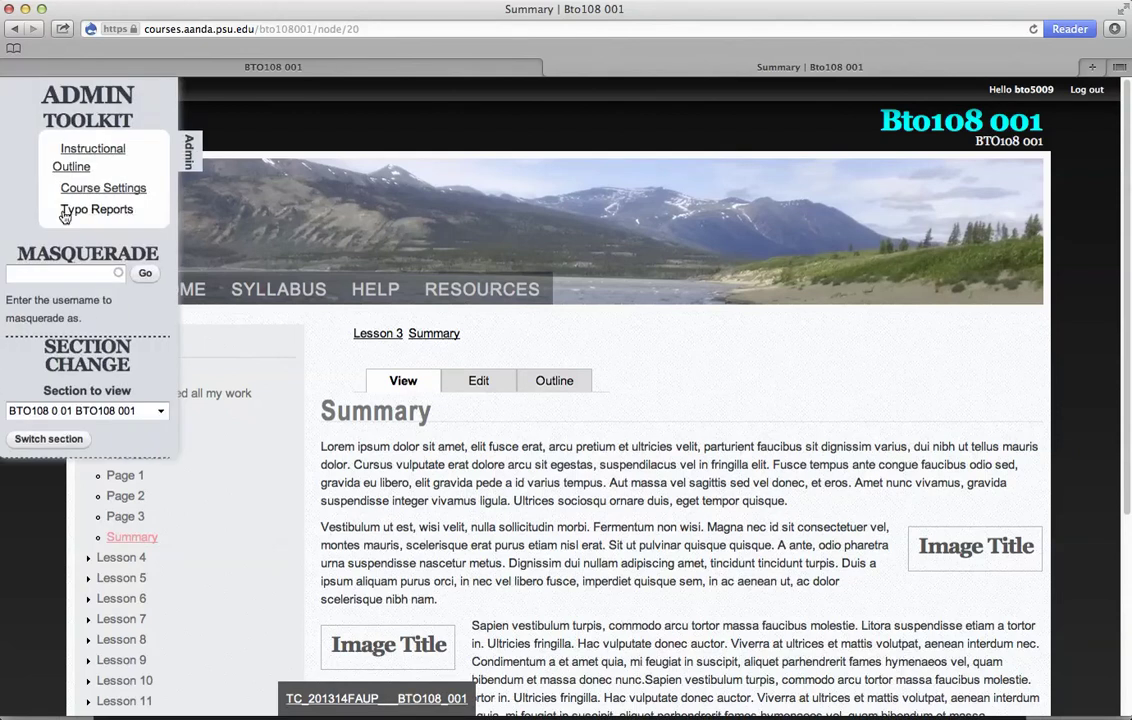
click(124, 411)
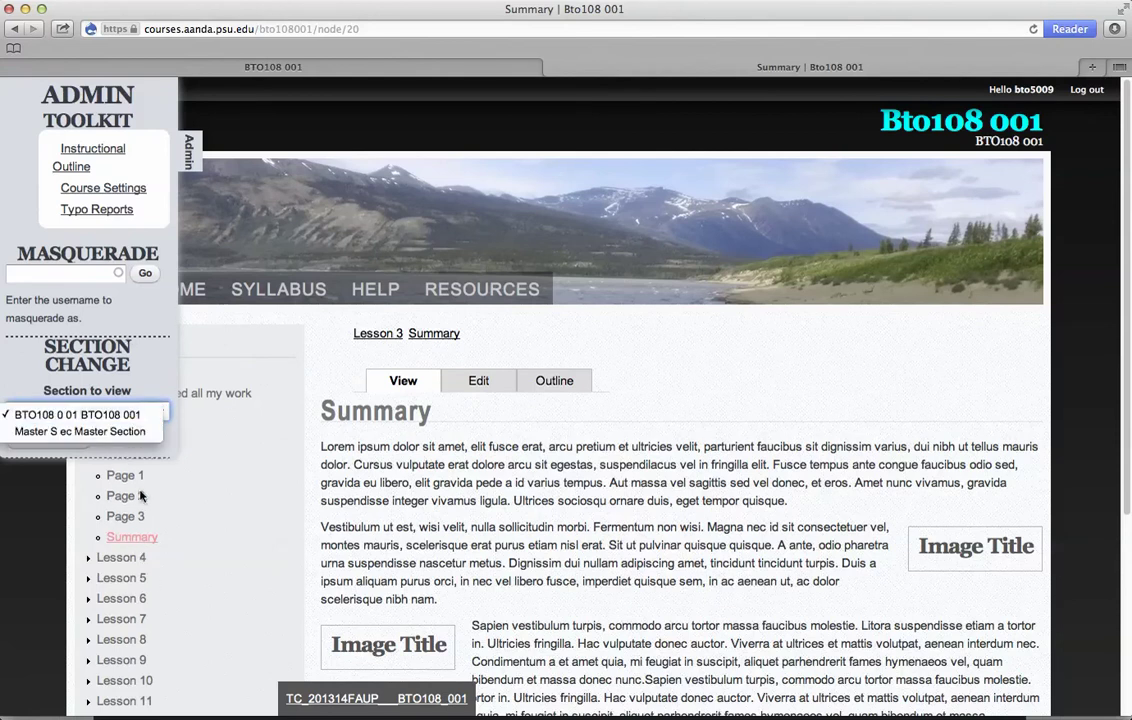
click(172, 138)
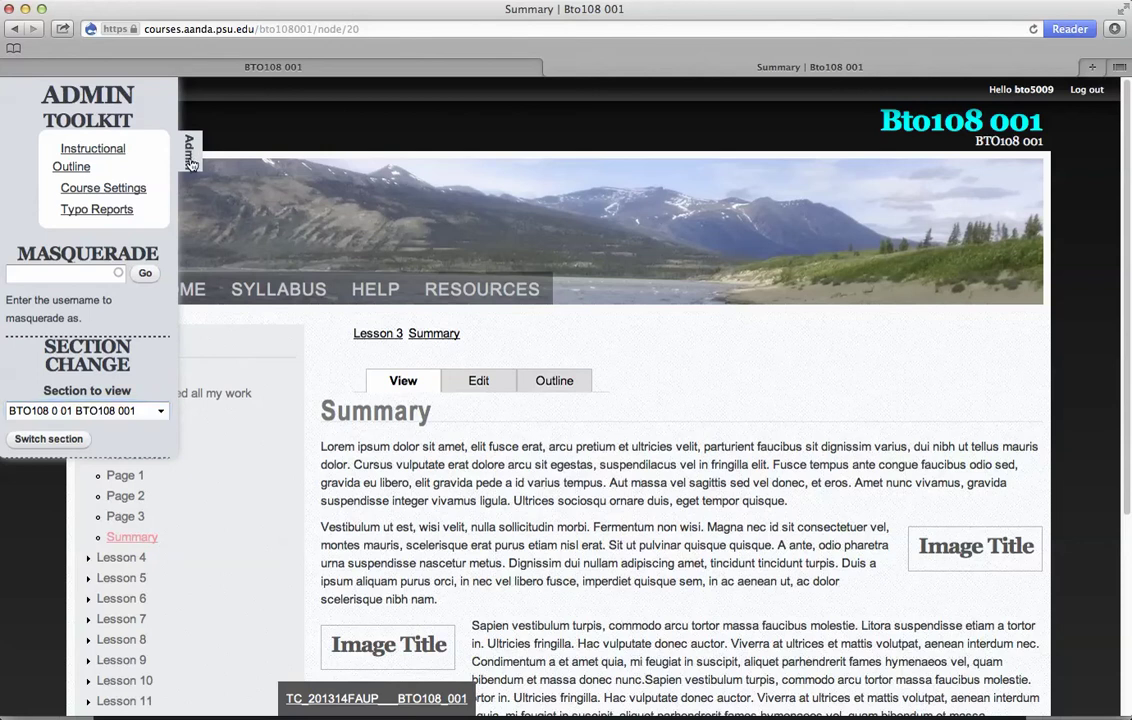
click(192, 163)
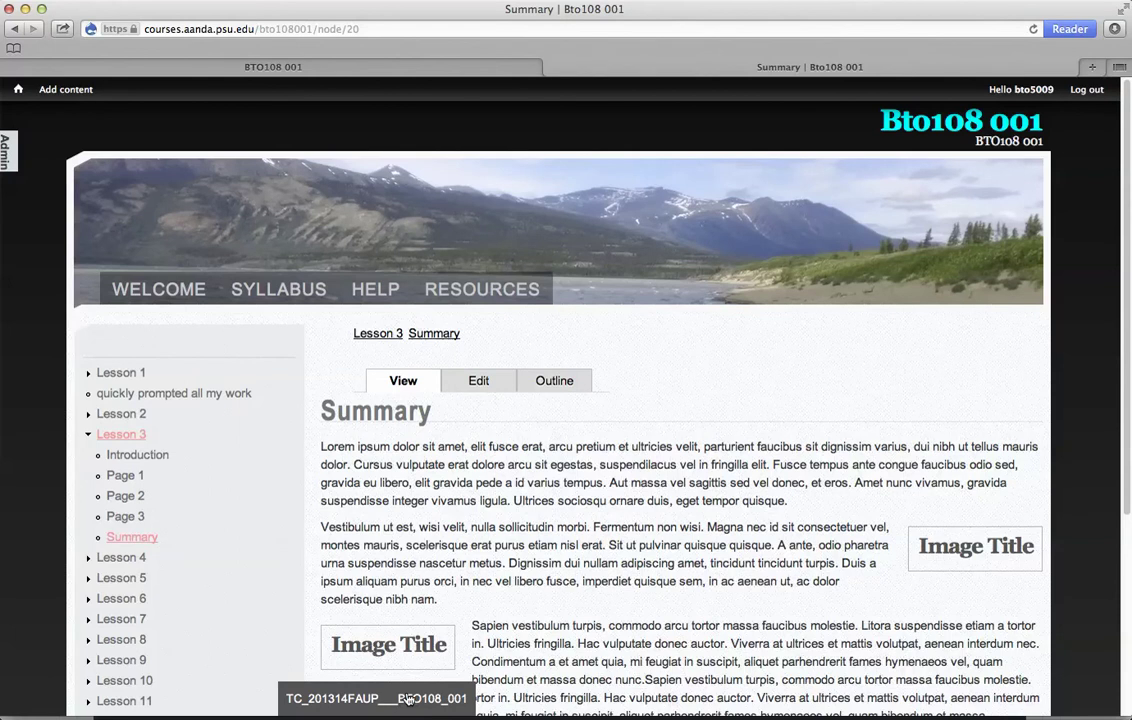
scroll(481, 578, down, 3)
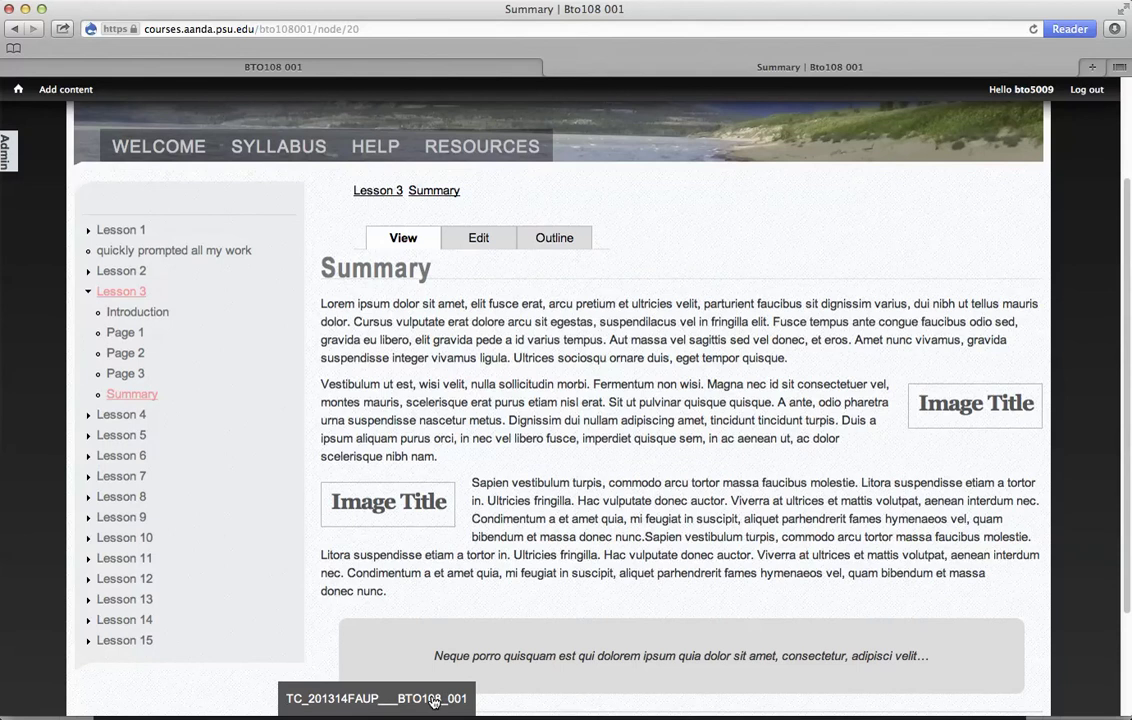
scroll(573, 541, up, 4)
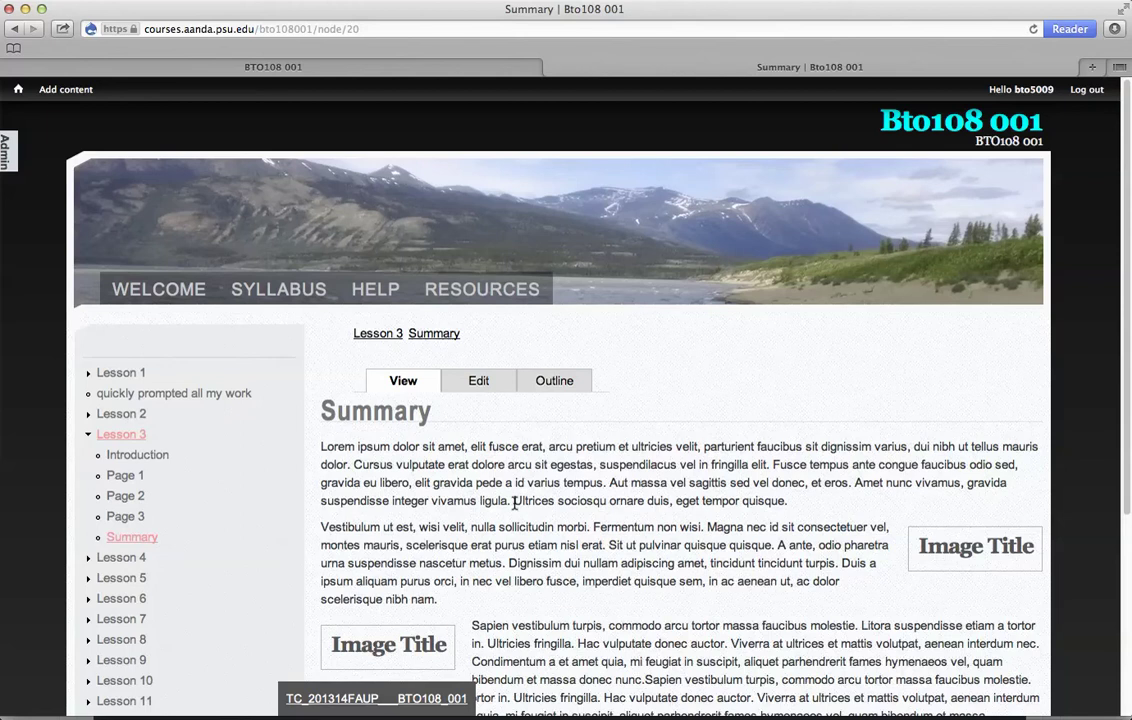
Bring Chrome to the front and reload the request setup page.
key(super+Tab)
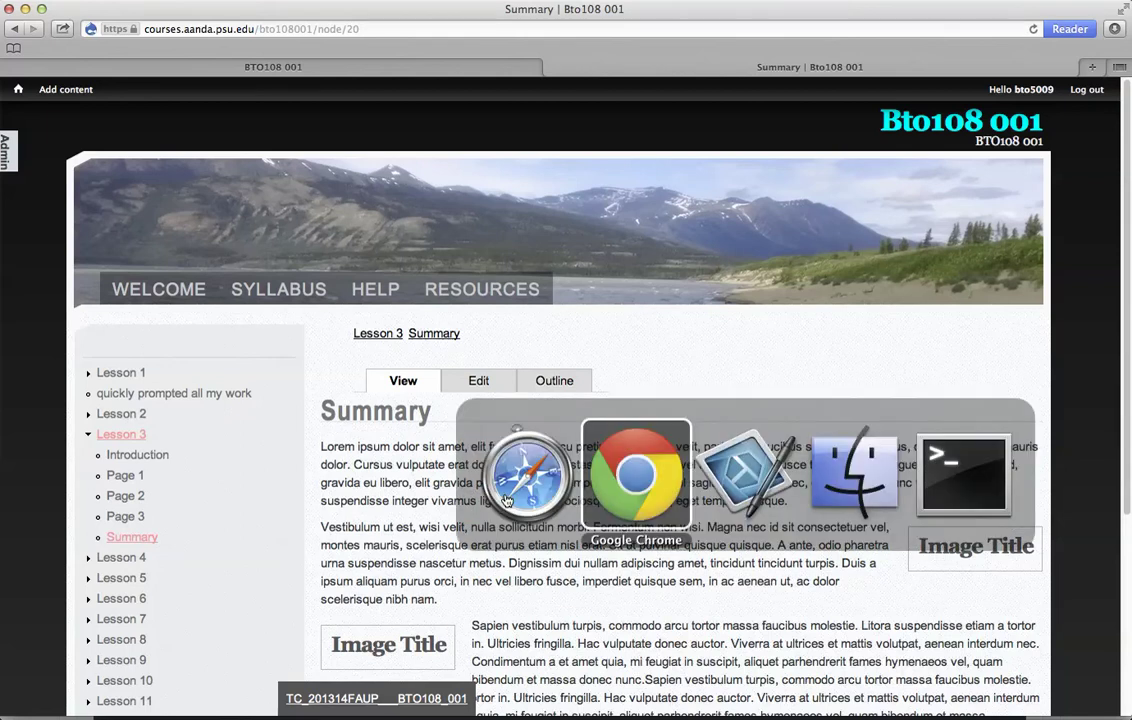
mouse_move(374, 71)
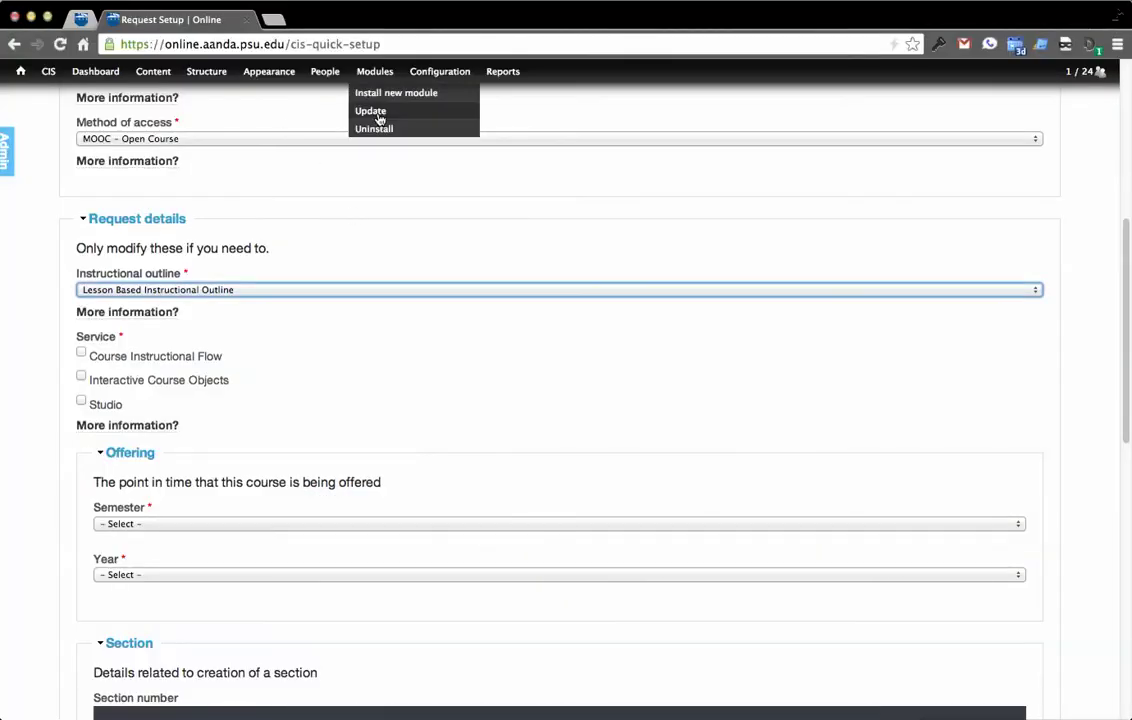
click(190, 44)
key(Return)
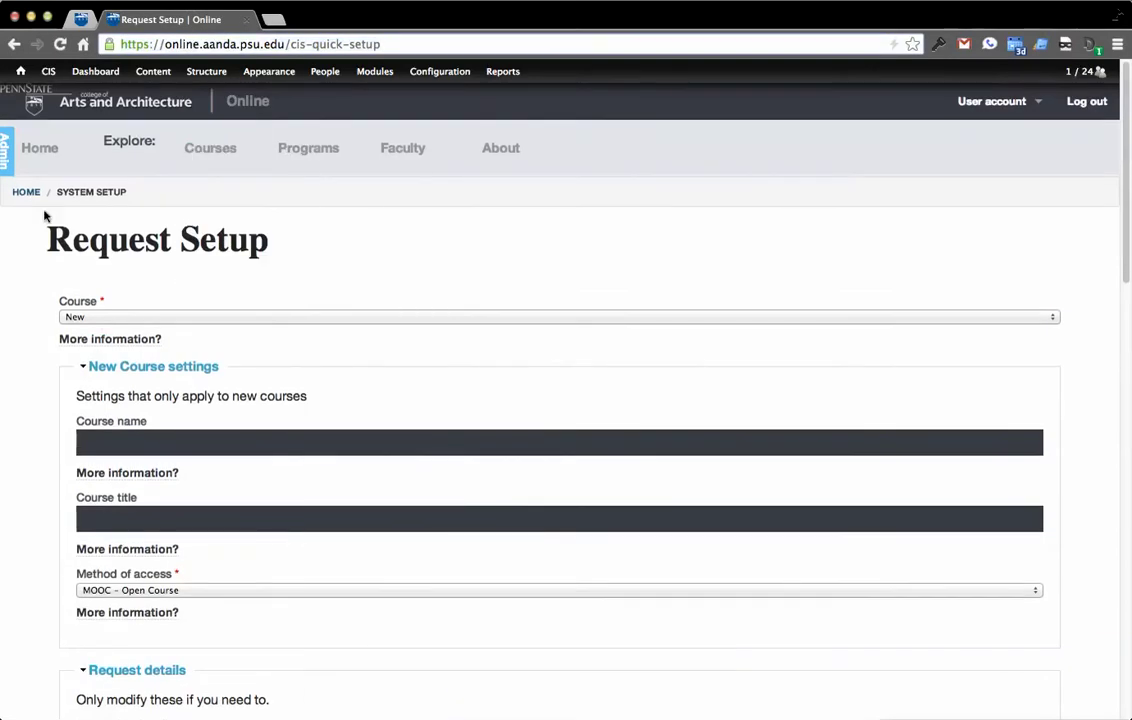
Pick ARCH 100 from the course catalog and access its course site from the Services tab.
click(213, 152)
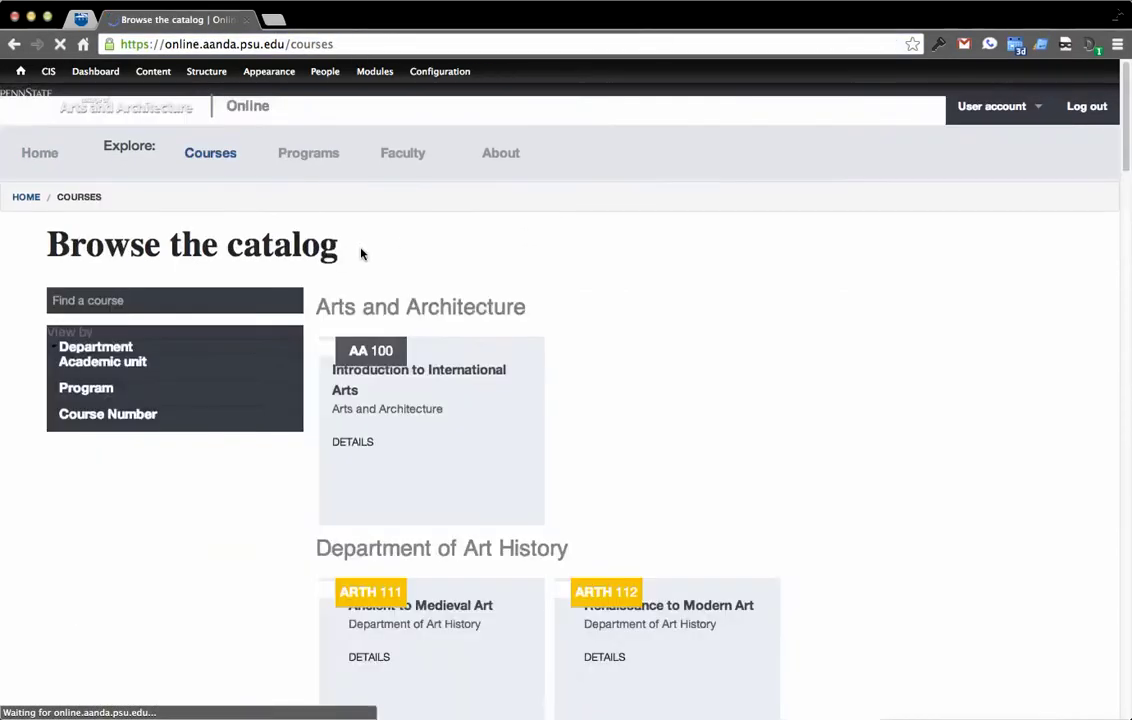
scroll(208, 380, down, 3)
scroll(210, 382, down, 15)
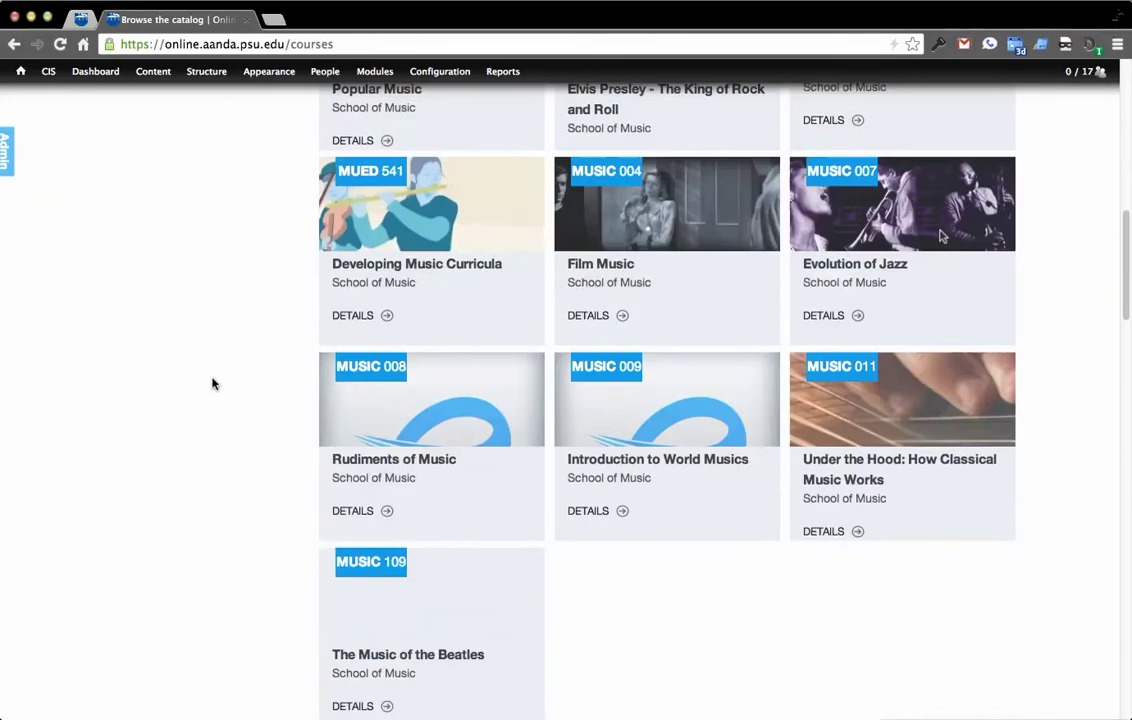
click(491, 443)
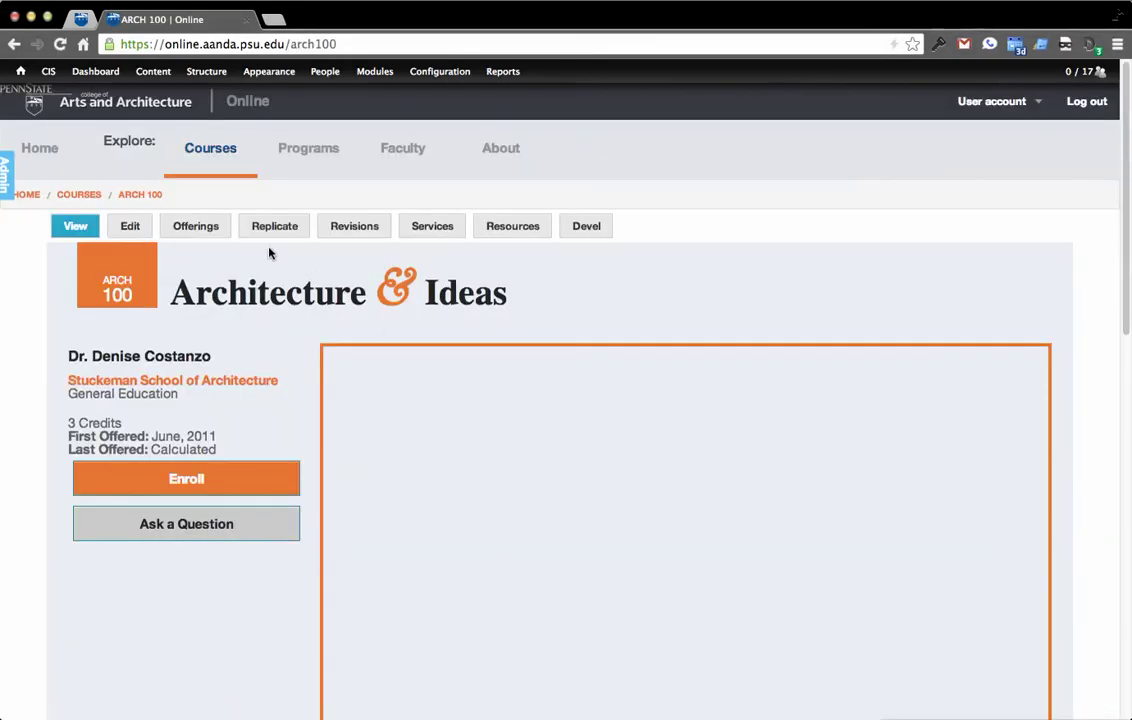
click(438, 229)
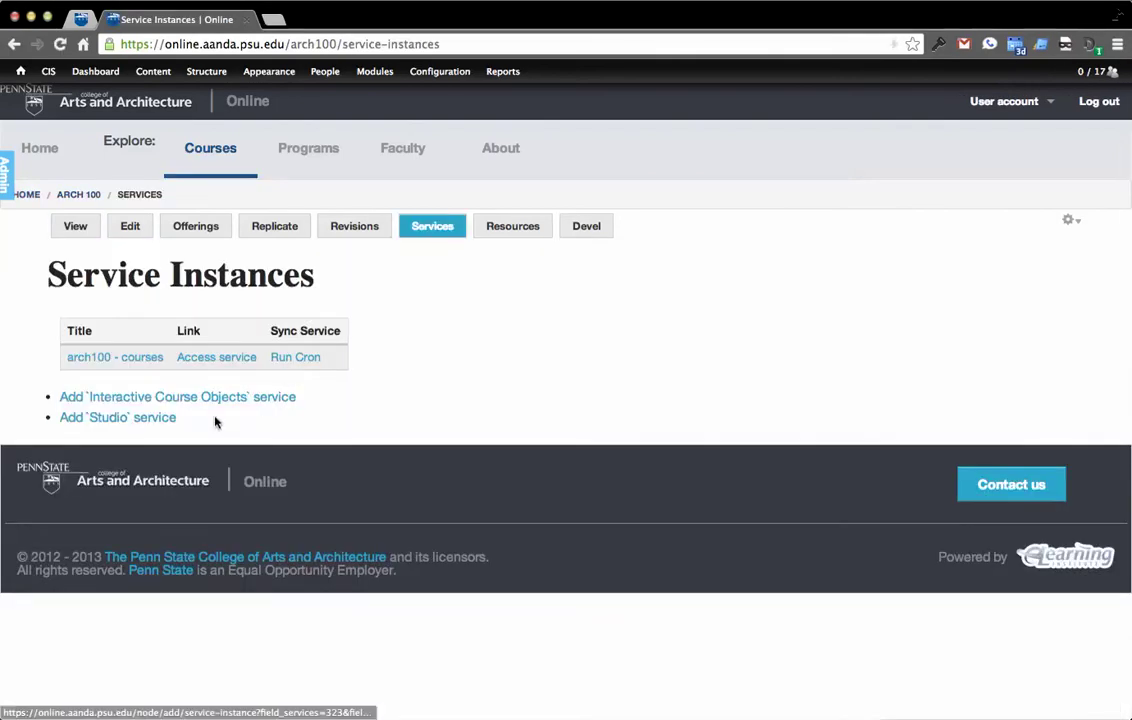
click(198, 359)
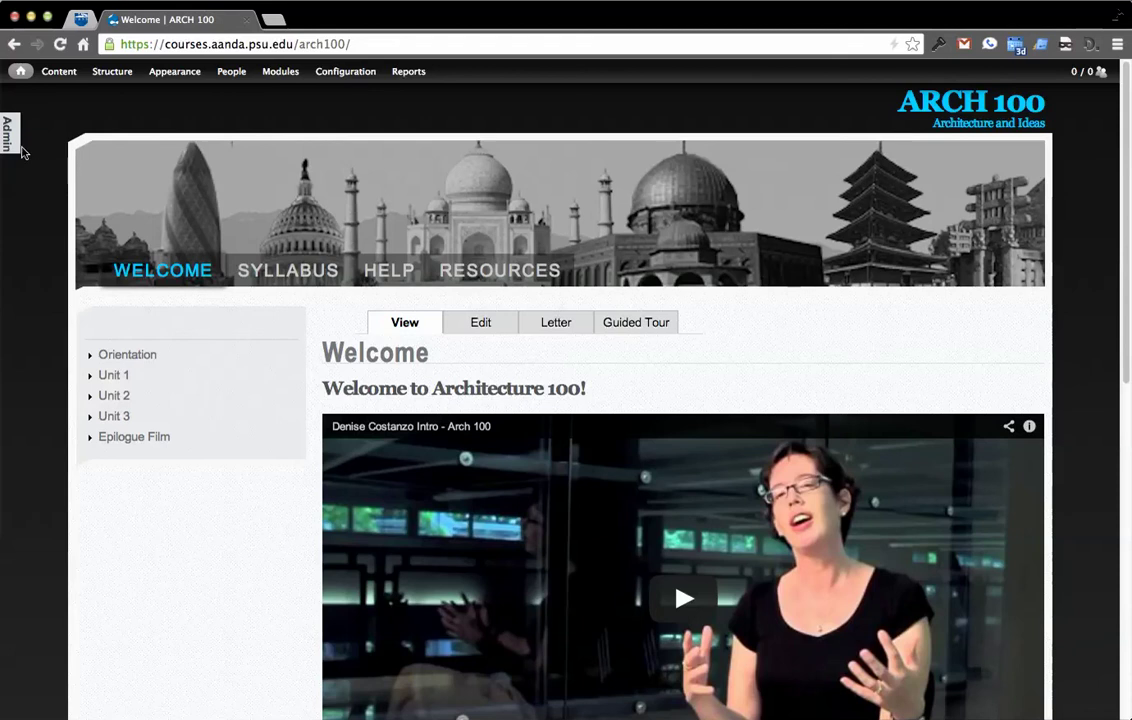
Keep the Fall 13/14 section selected and masquerade as a student's username.
click(18, 150)
click(131, 494)
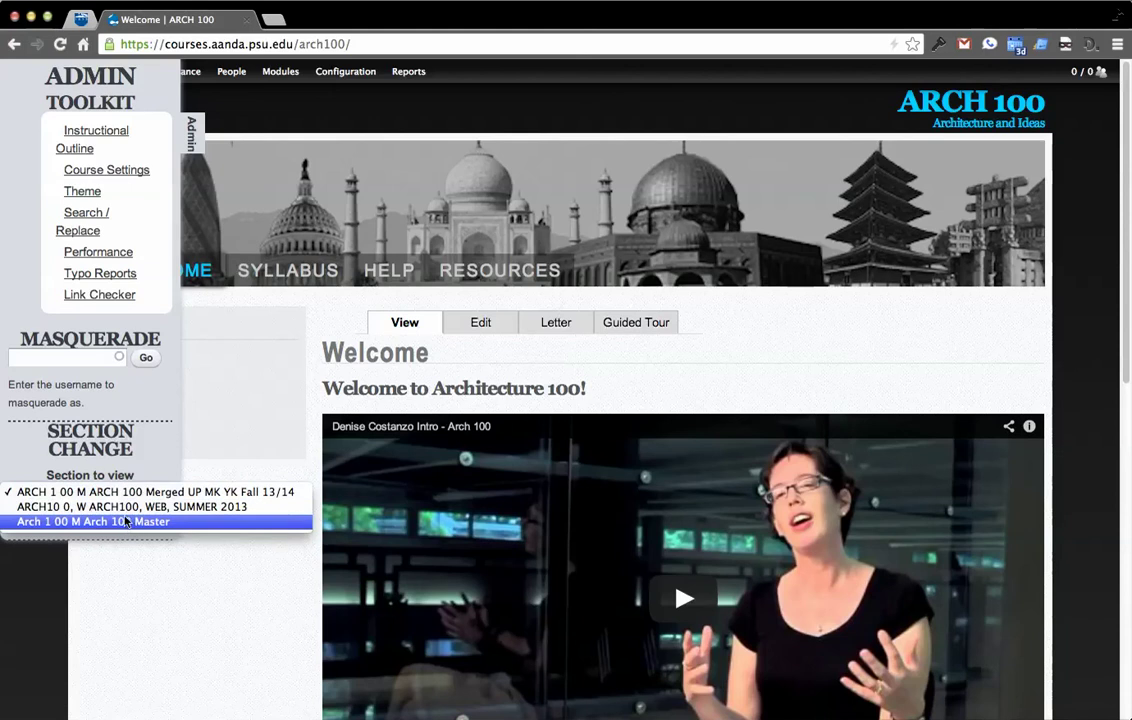
click(197, 144)
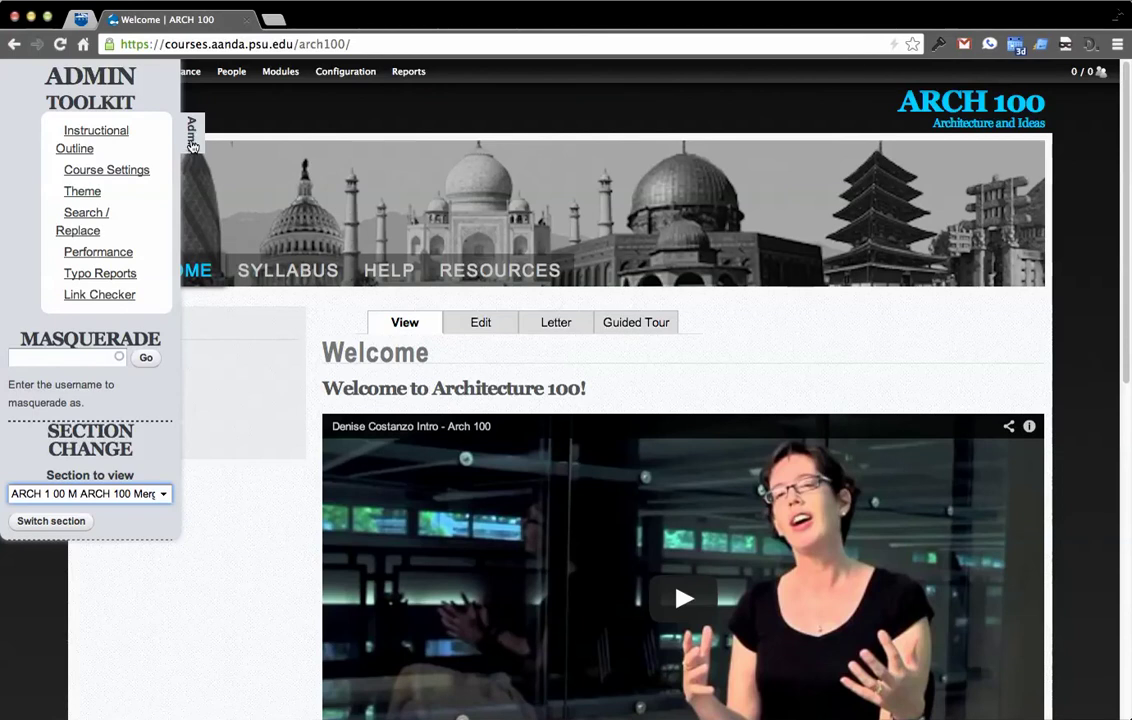
click(45, 357)
text(bmr1)
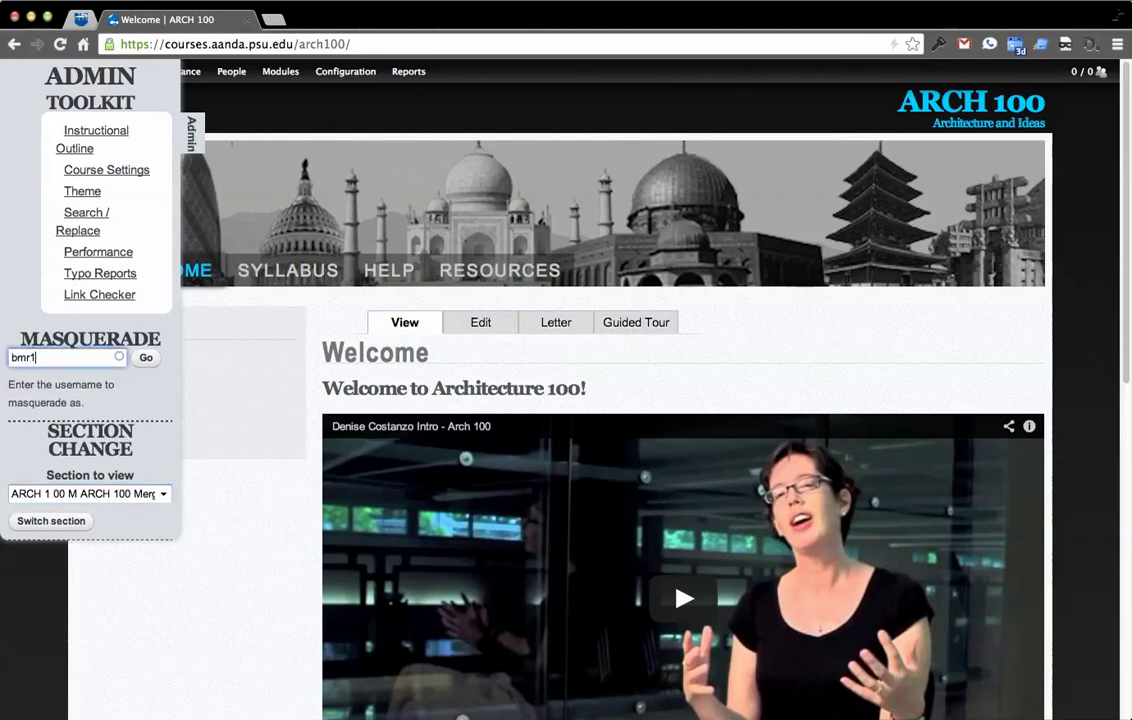
click(146, 358)
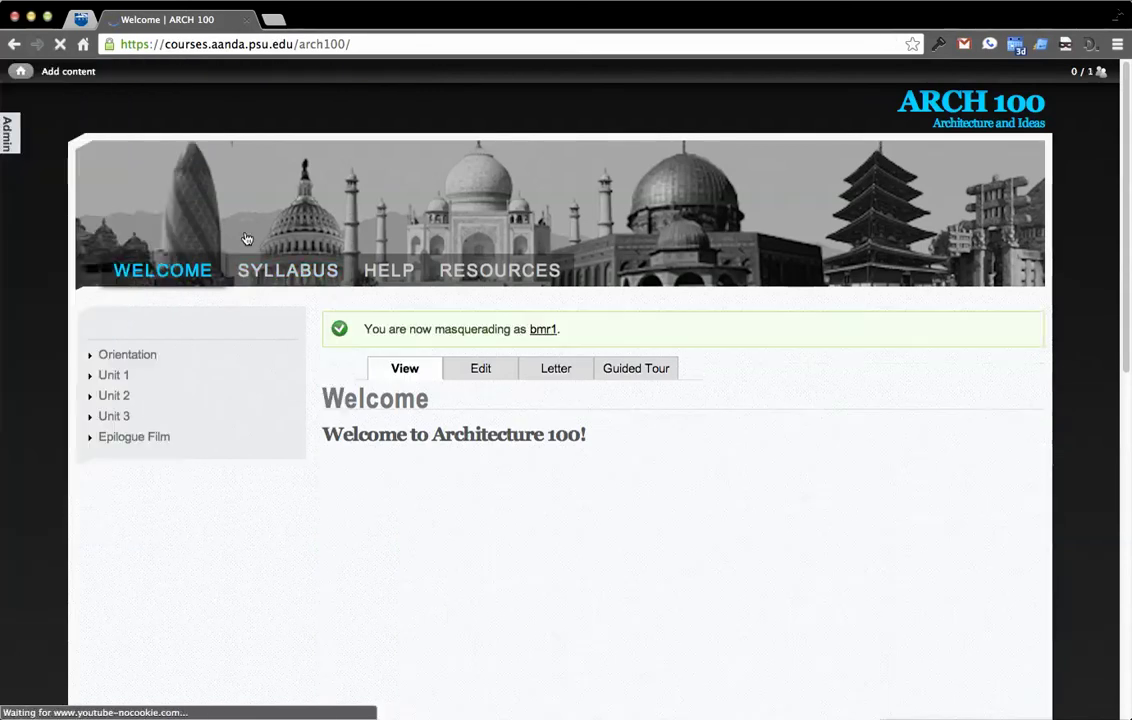
Recheck the section list in the admin toolkit, then narrow Chrome to reveal Safari behind it.
click(8, 127)
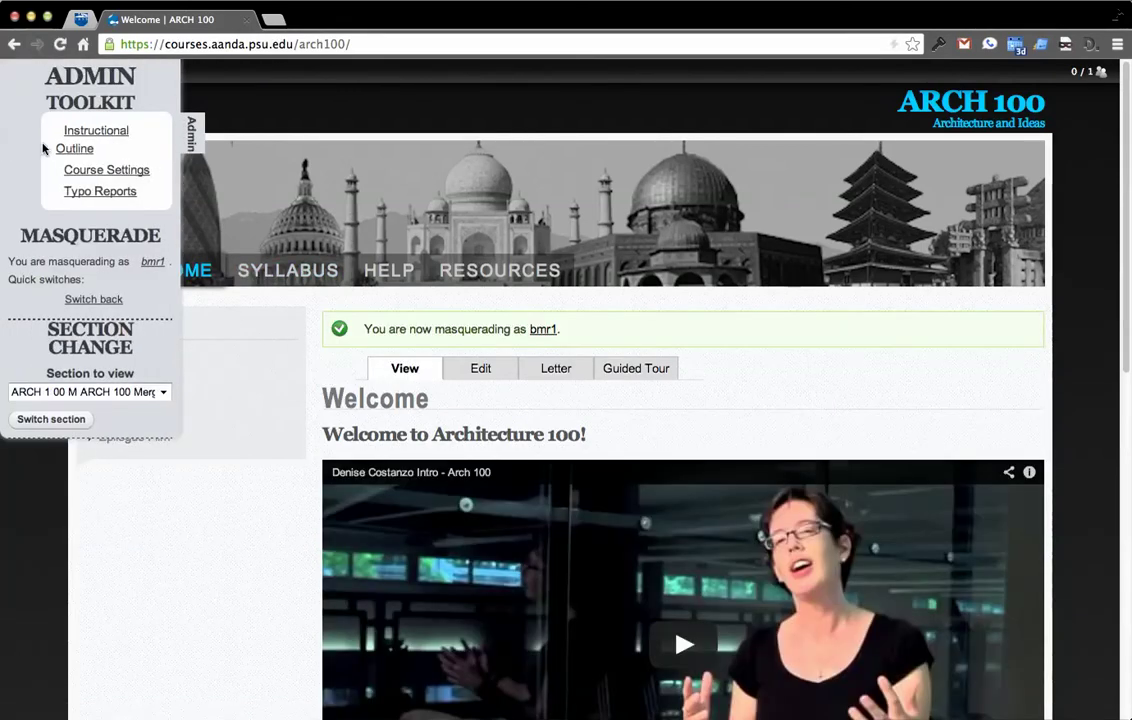
click(135, 391)
click(135, 350)
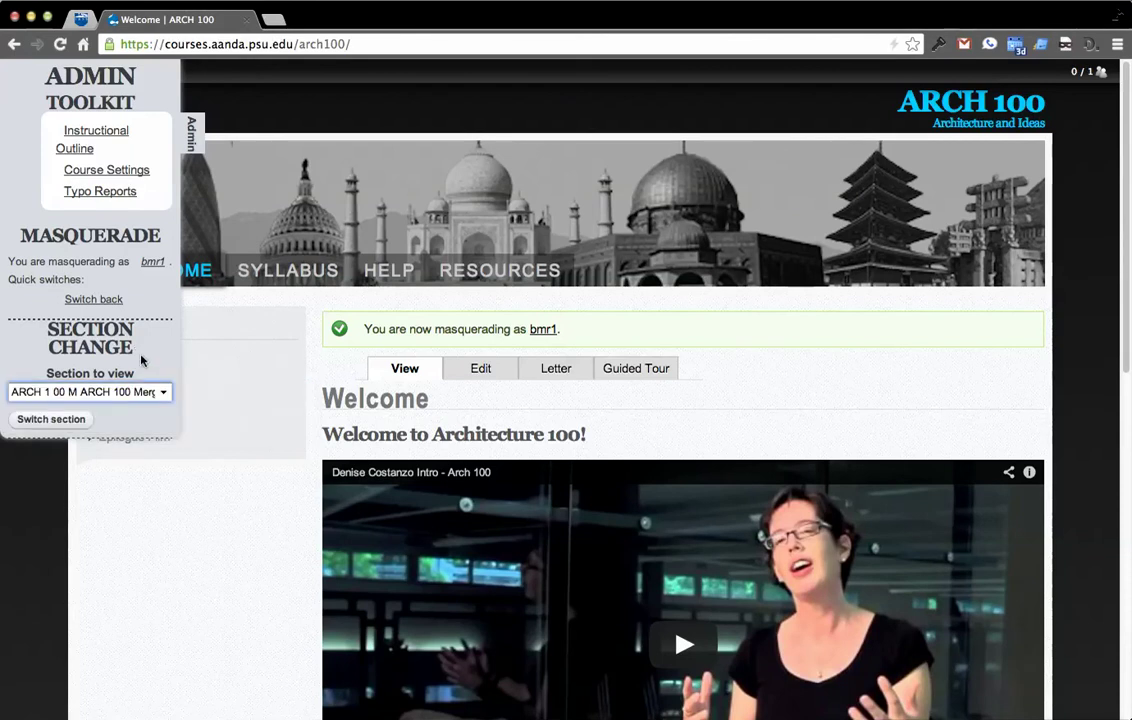
click(188, 147)
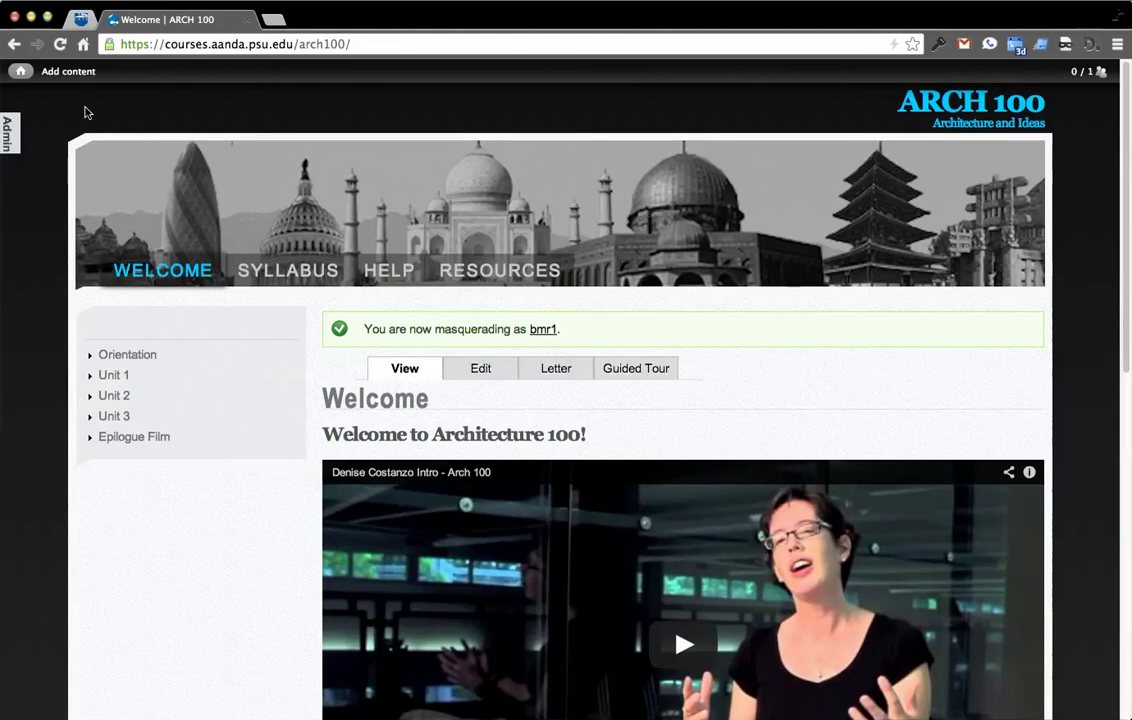
click(12, 130)
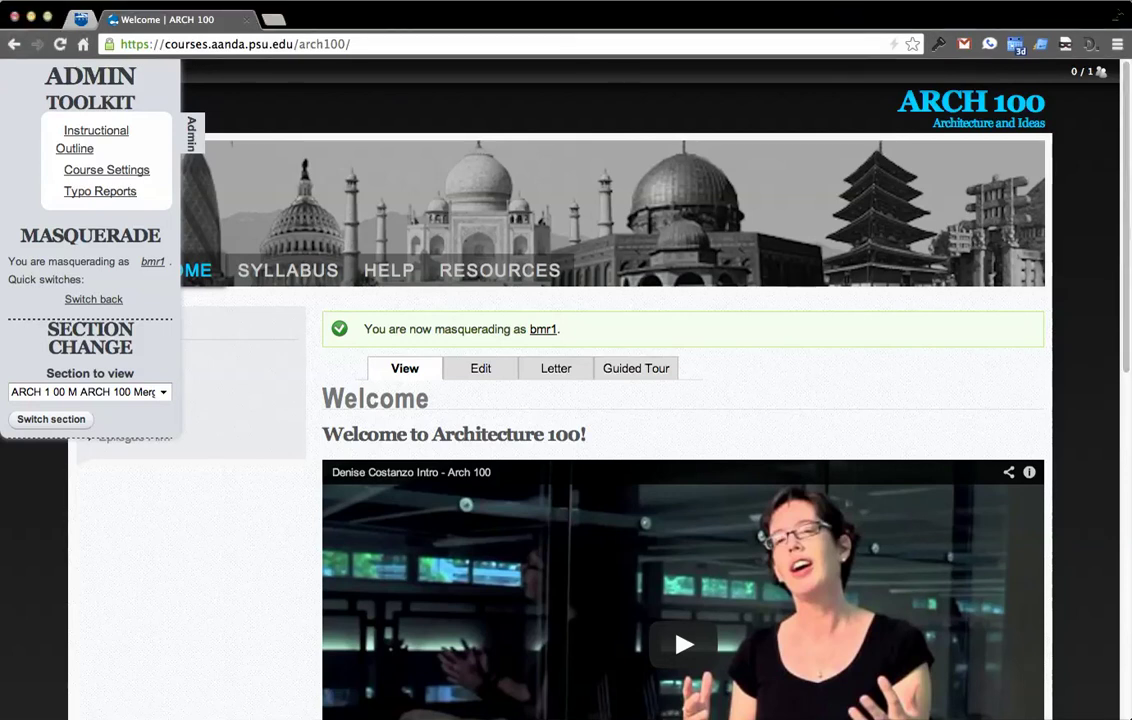
drag(1128, 228, 454, 300)
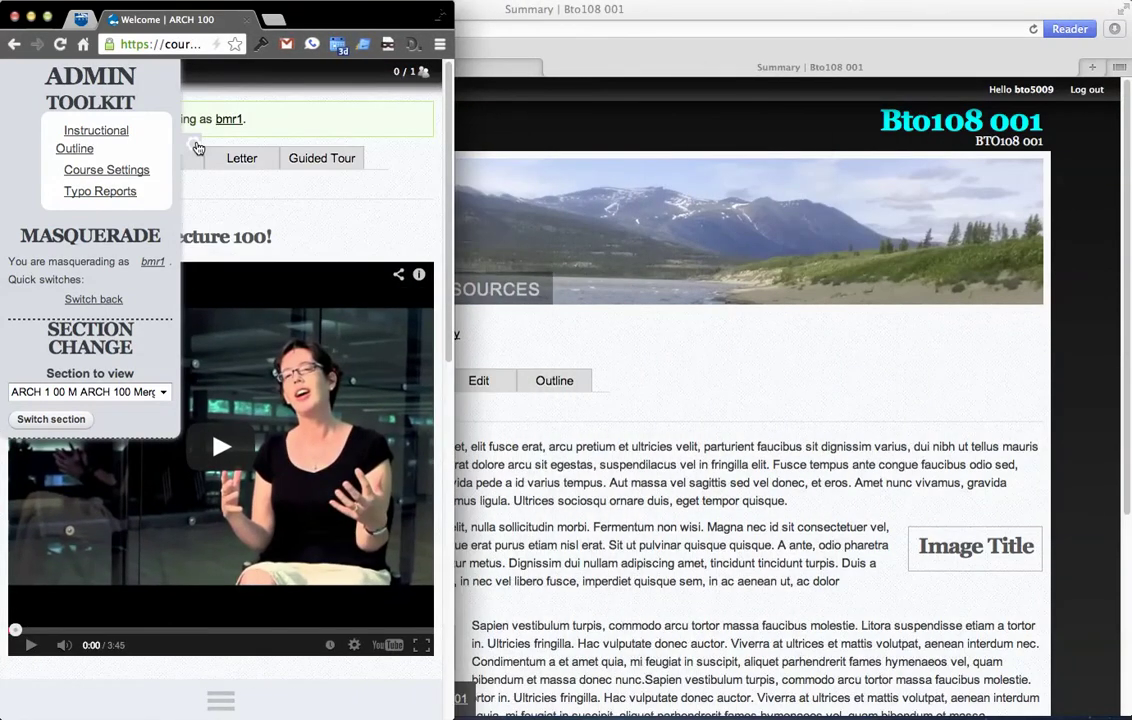
Widen the Chrome window back to full width and scroll the page up and down.
drag(455, 193, 1130, 218)
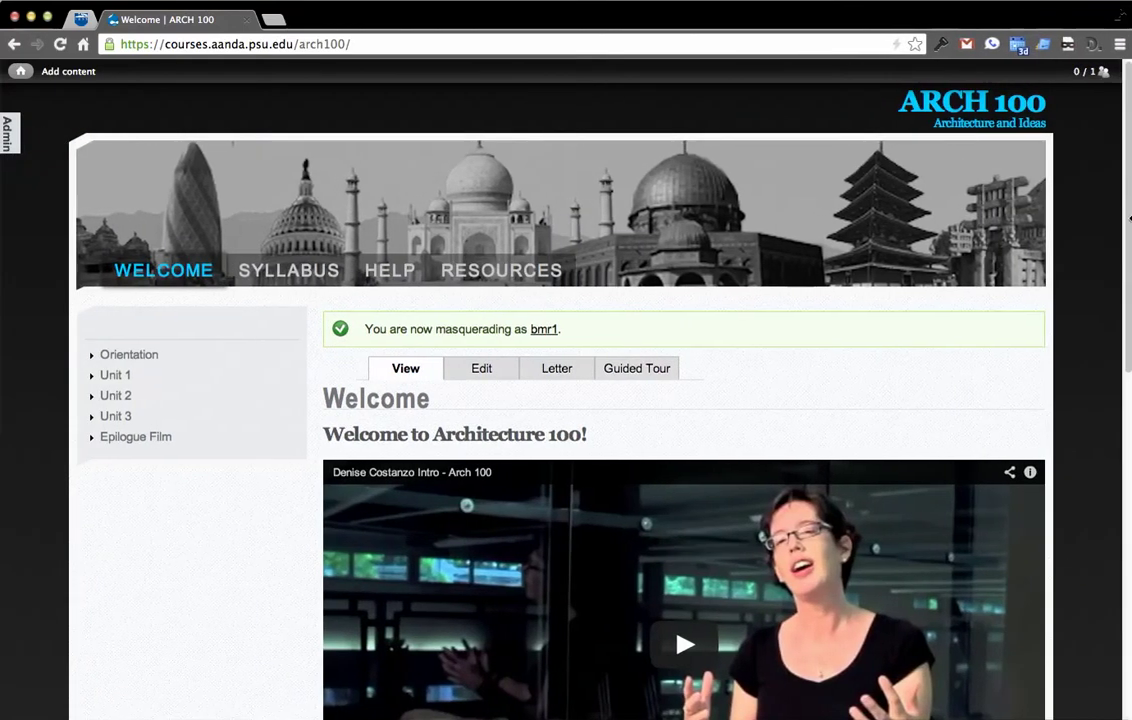
mouse_move(18, 128)
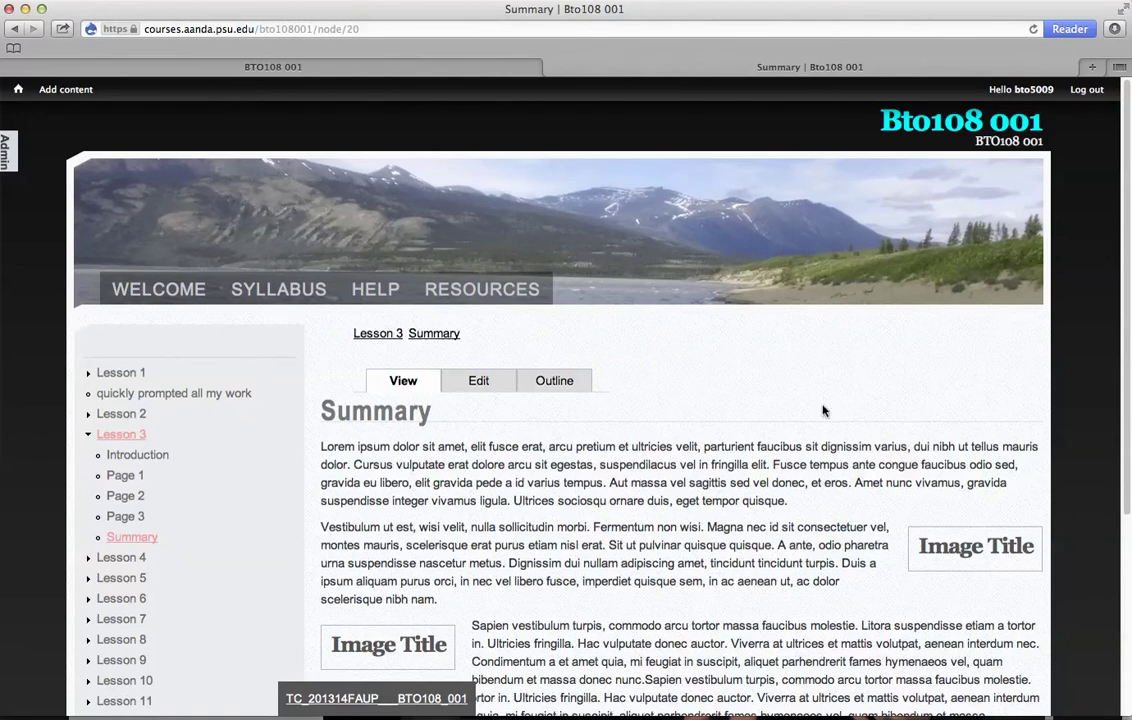
scroll(253, 464, down, 5)
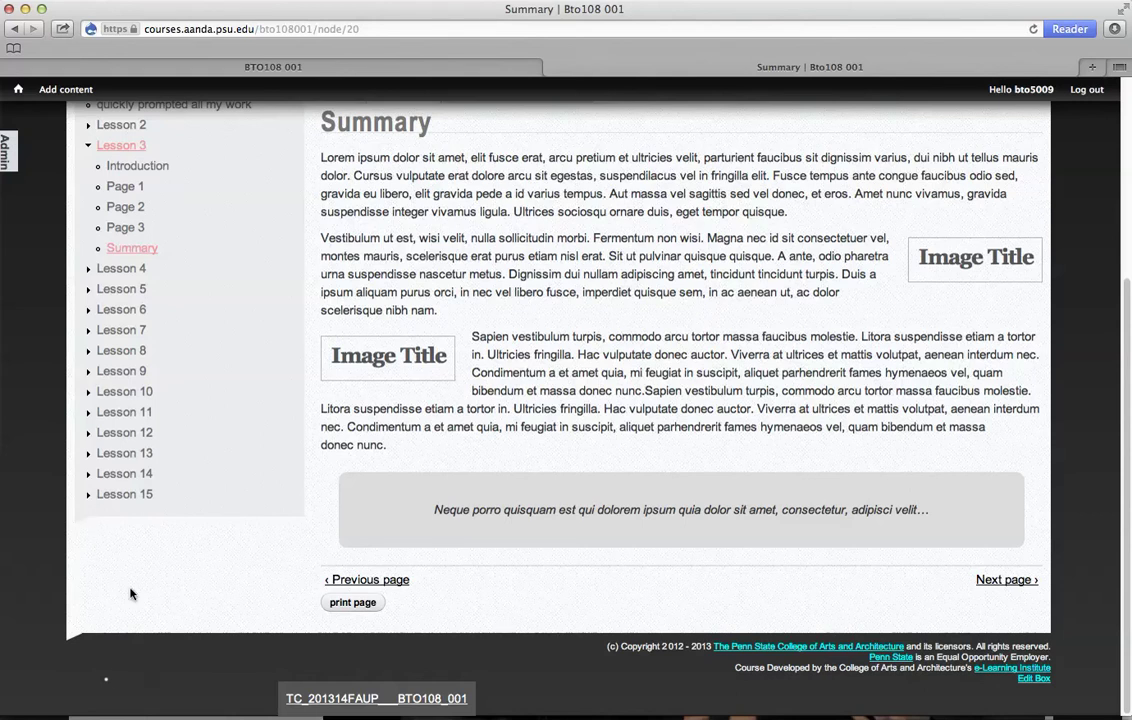
scroll(170, 585, up, 5)
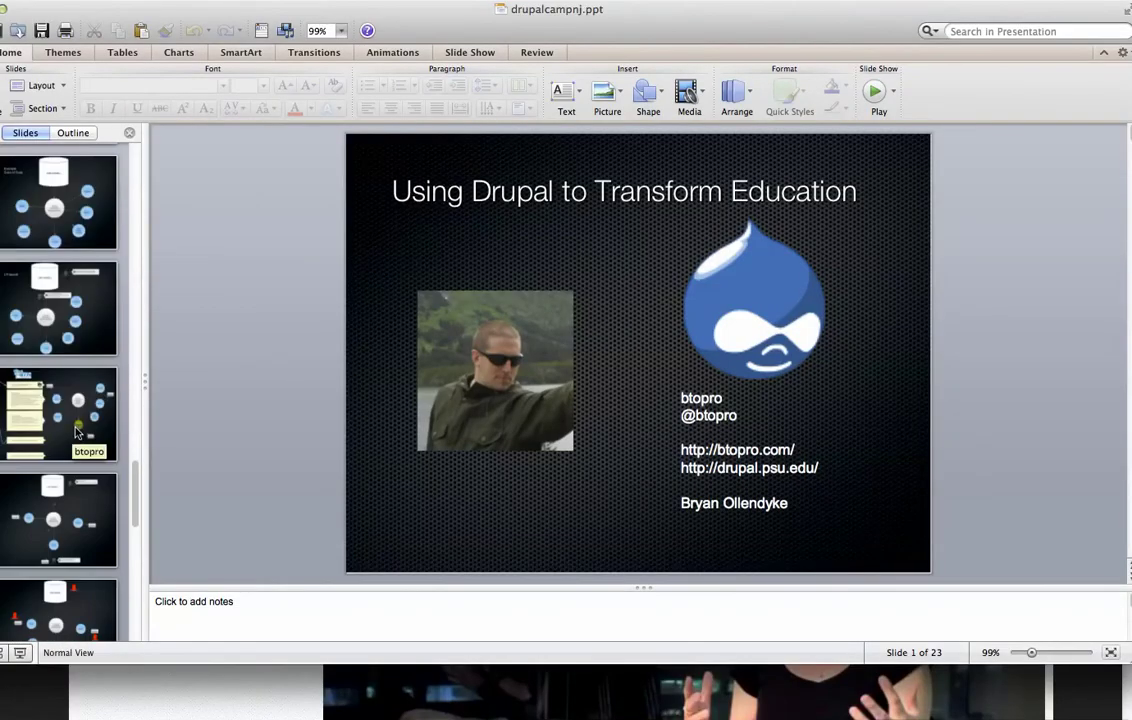
Show slide 20's architecture diagram, then settle on slide 19.
scroll(65, 400, down, 5)
scroll(62, 405, up, 2)
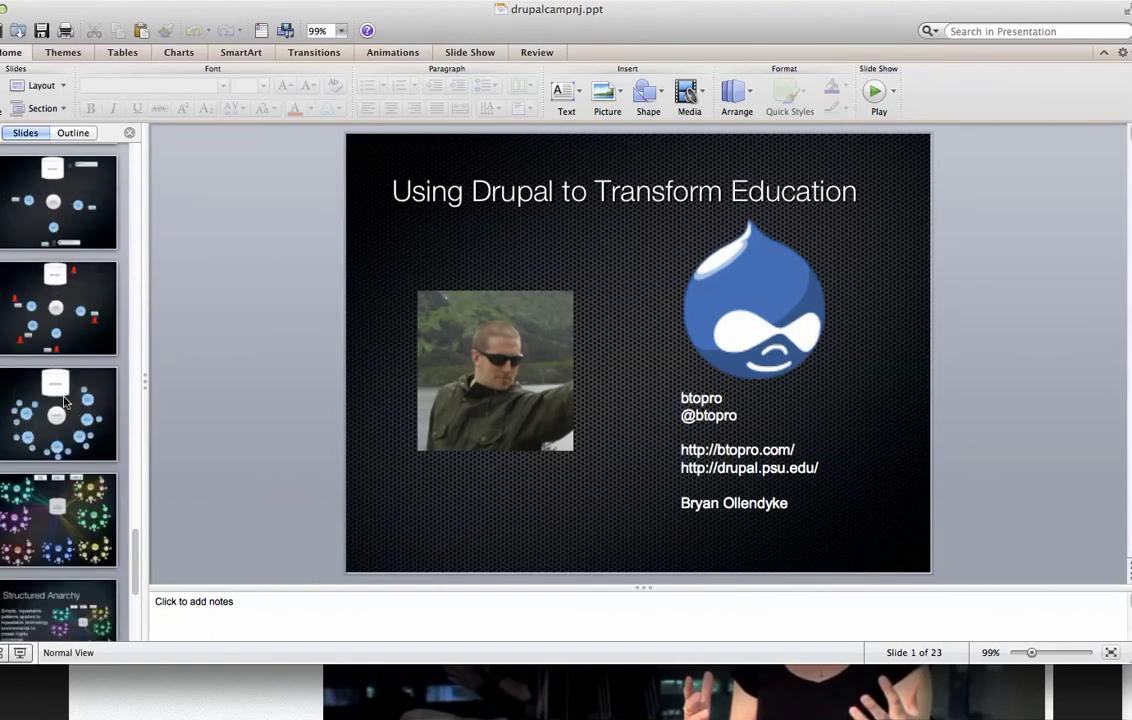
click(70, 423)
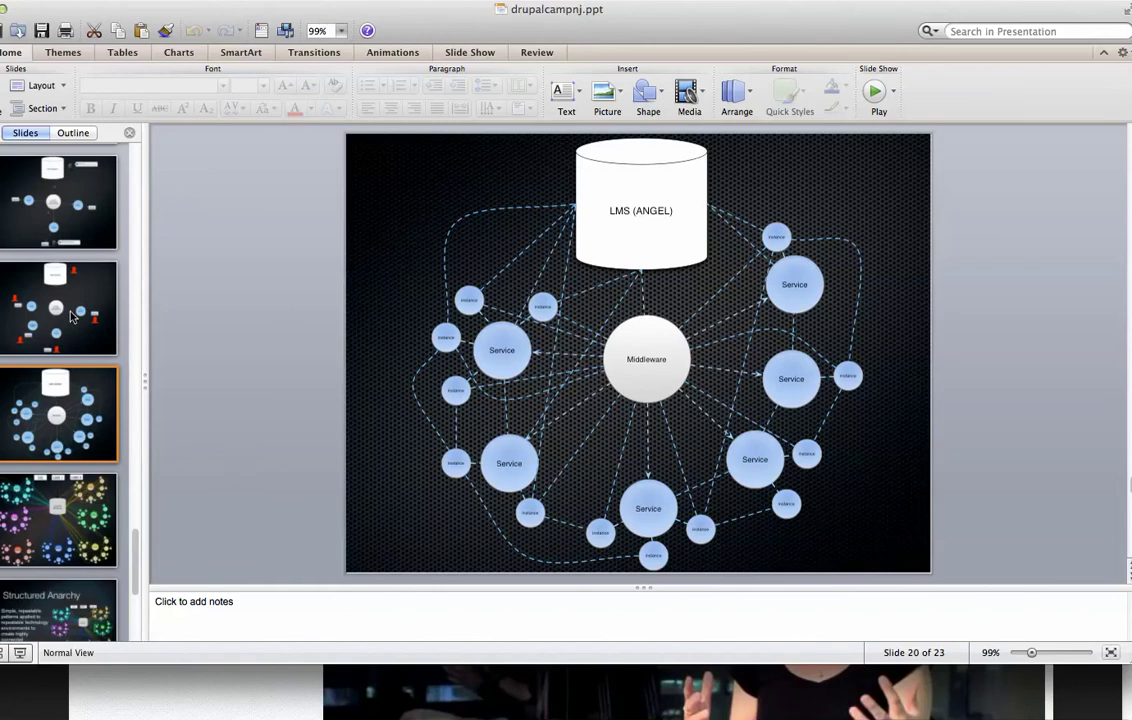
click(84, 301)
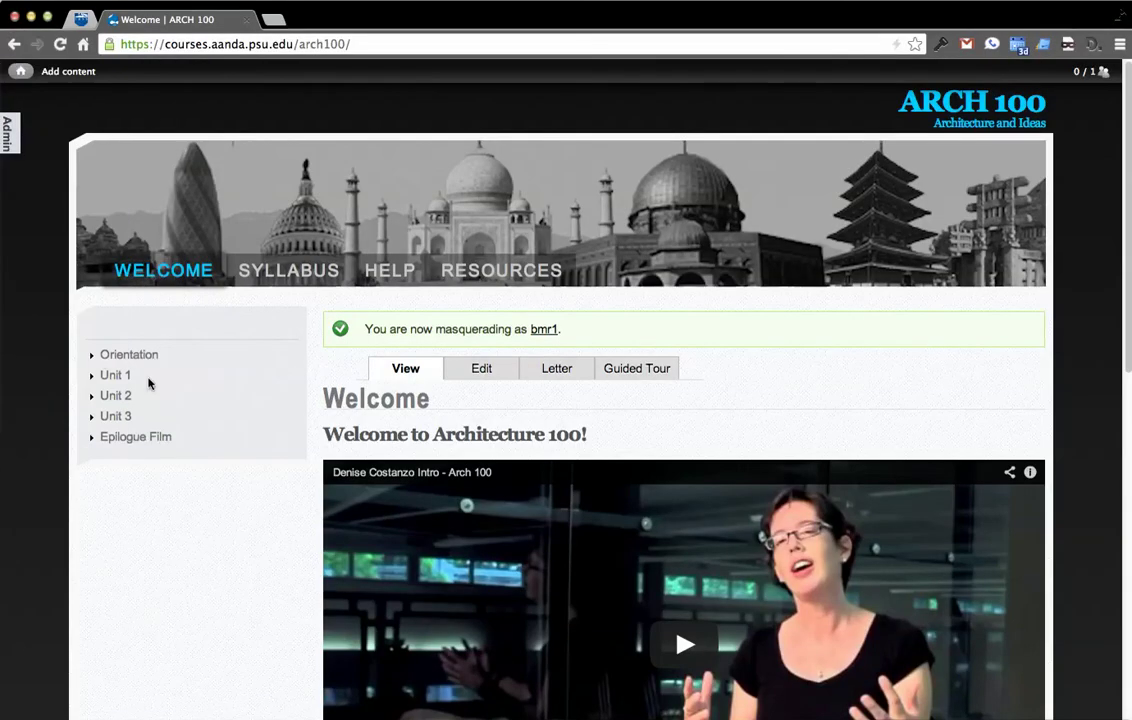
Open Unit 2's lesson 2.1: Architects and Engineers 1 and scroll through it.
click(120, 396)
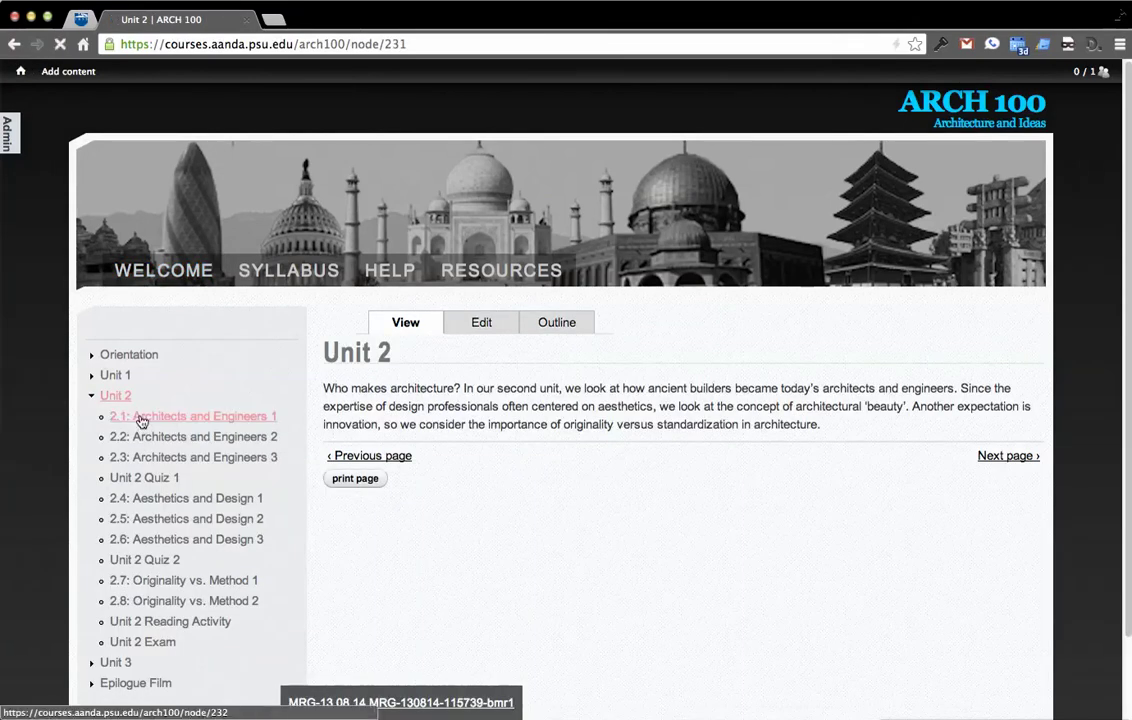
click(141, 419)
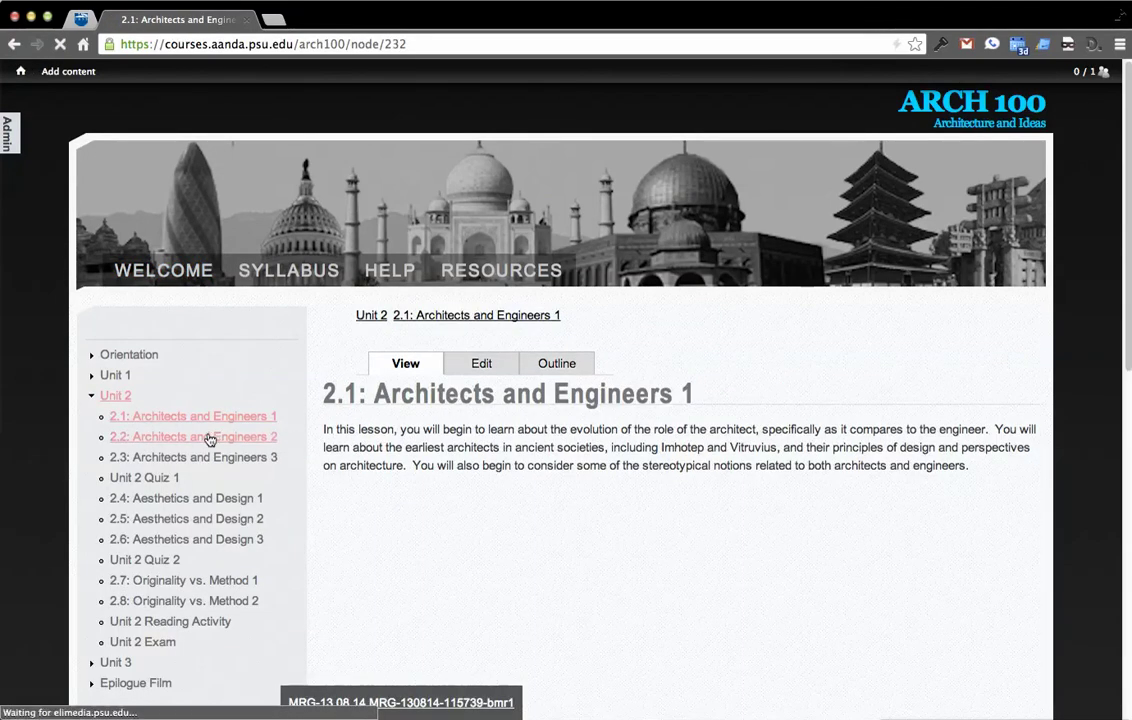
scroll(200, 445, down, 5)
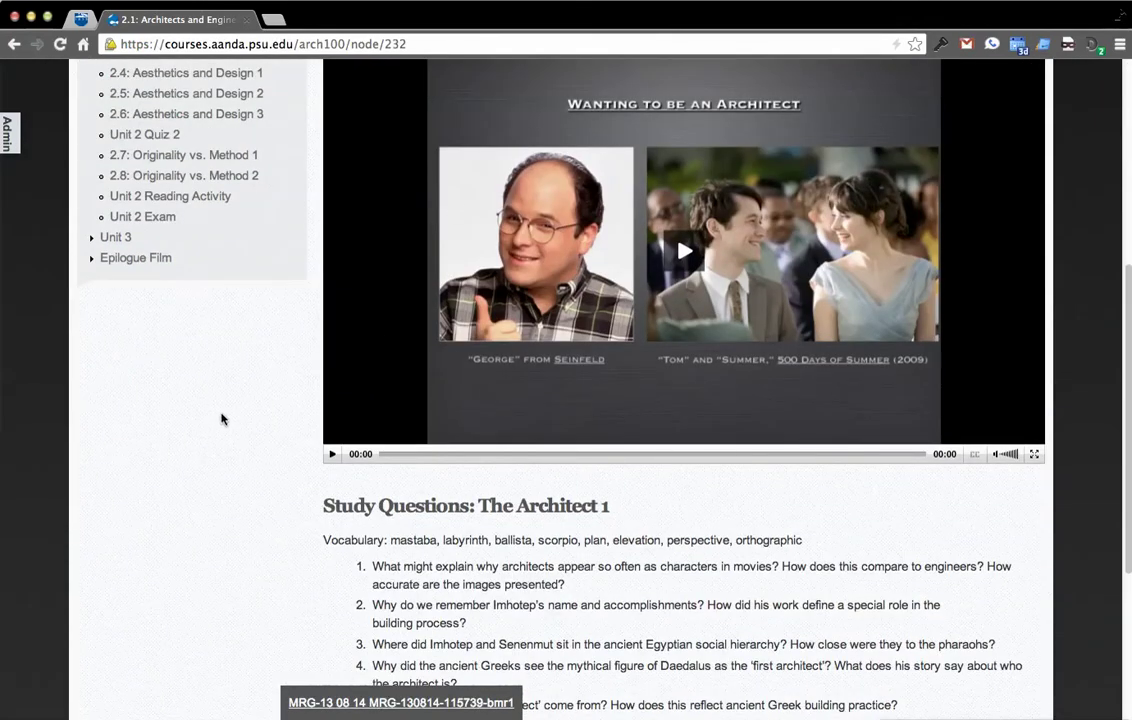
scroll(218, 421, down, 1)
scroll(215, 423, down, 3)
scroll(215, 423, up, 5)
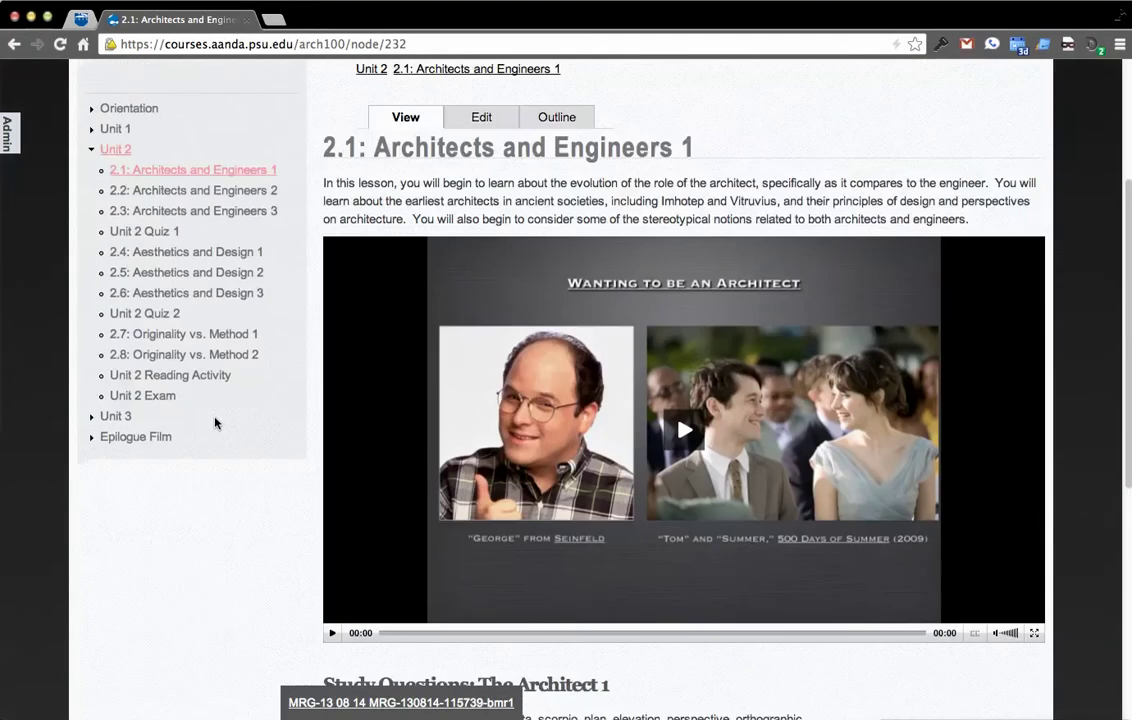
scroll(214, 422, up, 3)
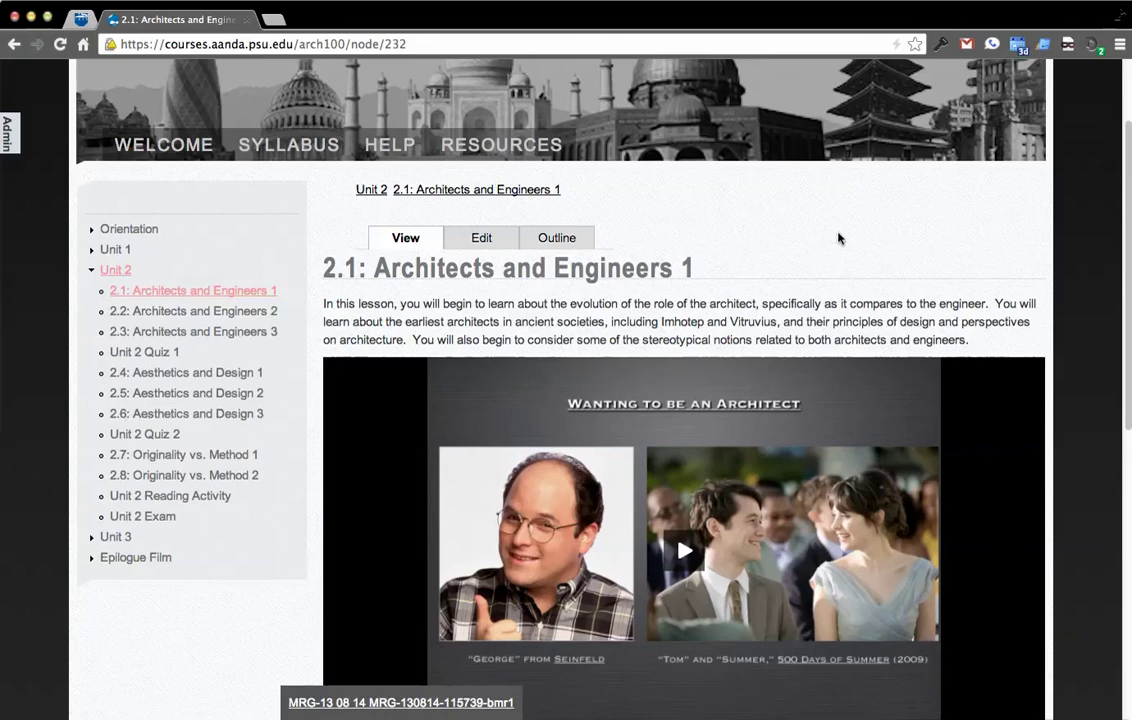
Glance at the slides, then change 'courses' to 'studio' in the address and select the course path.
key(super+Tab)
double_click(187, 44)
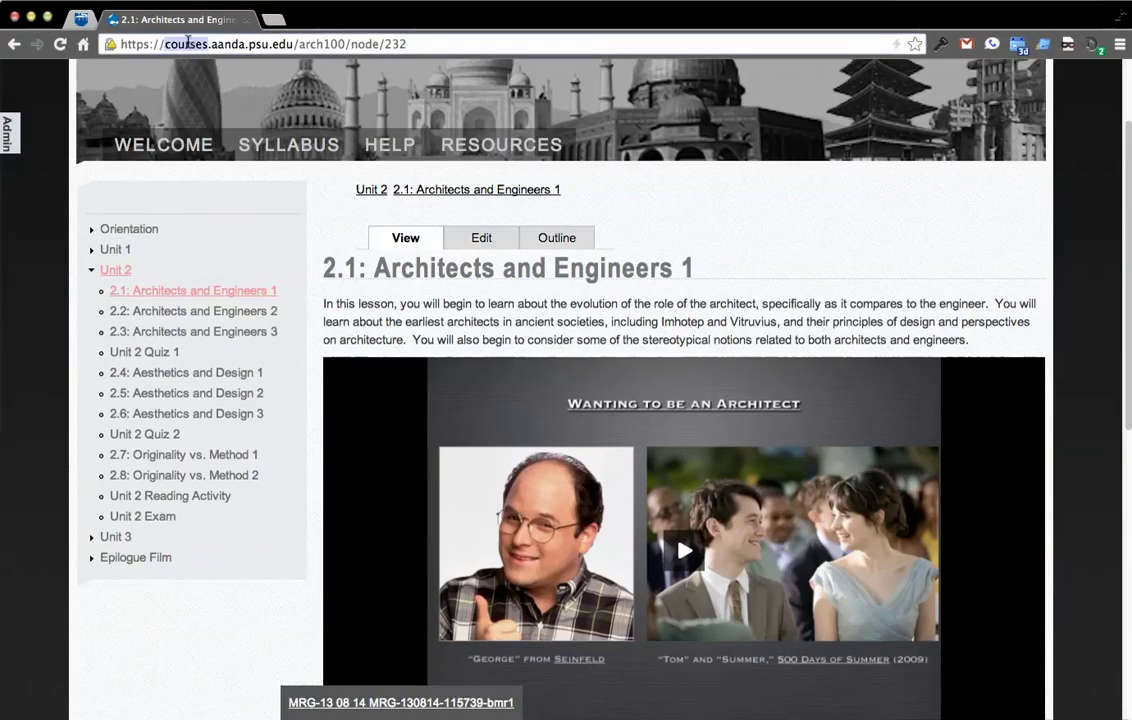
text(studio)
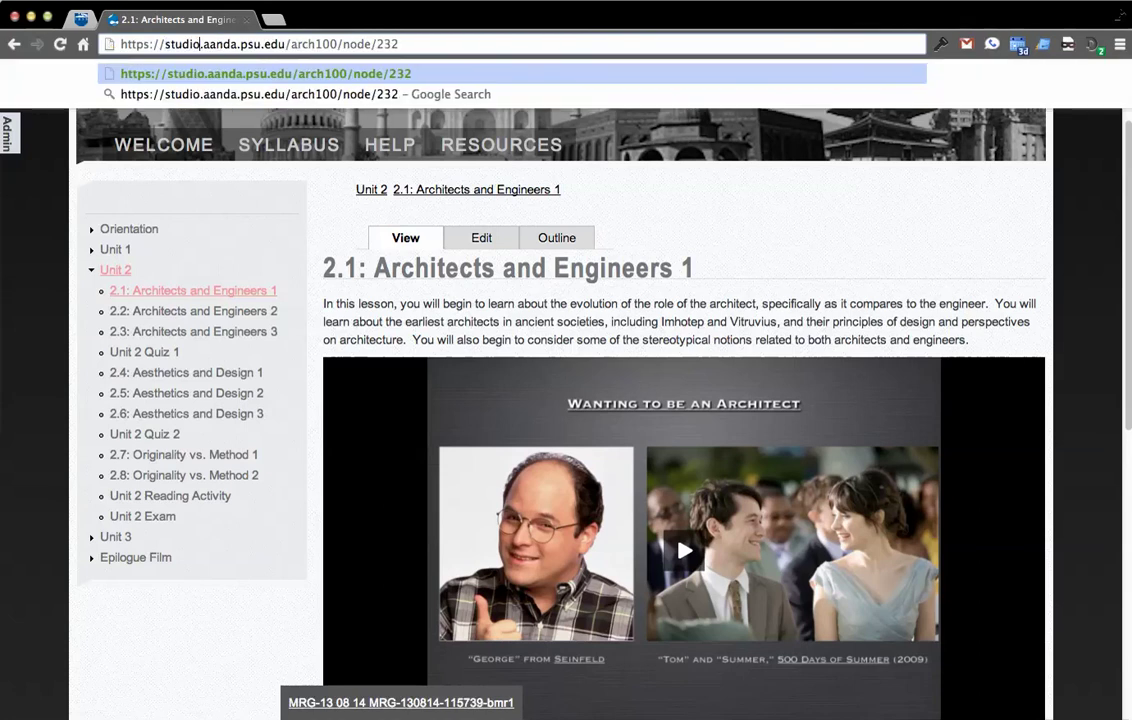
drag(291, 44, 401, 44)
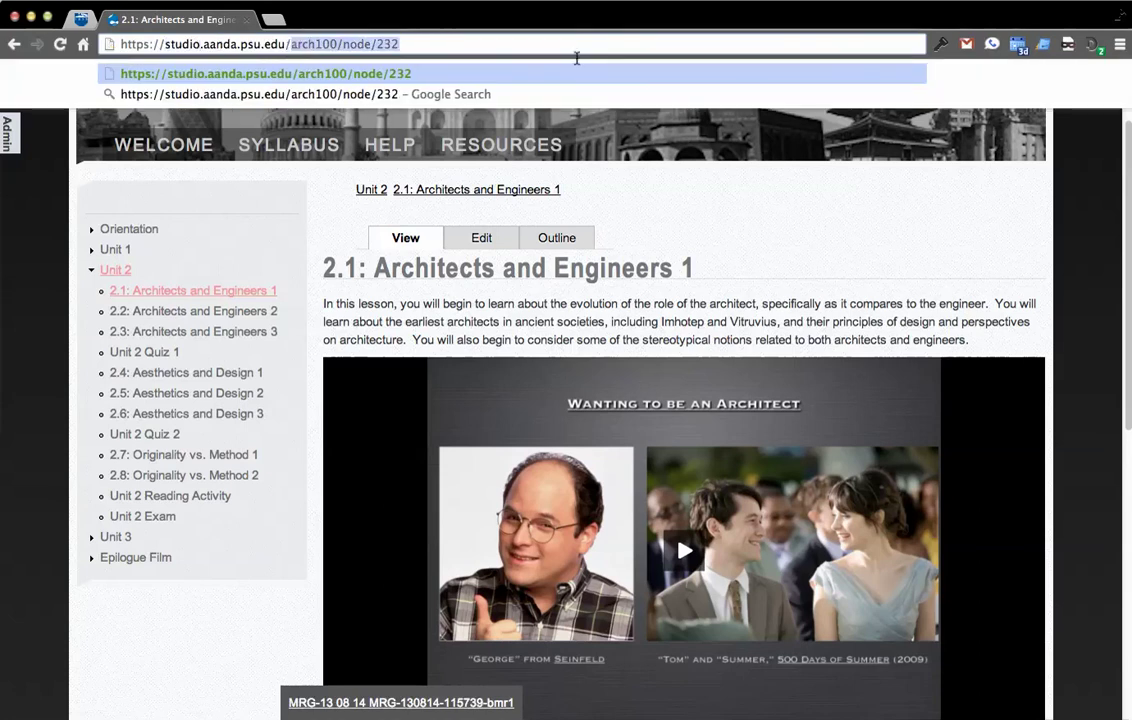
Load the btopro studio, check its admin toolkit, and visit the Resources page and back.
text(btopro)
key(Return)
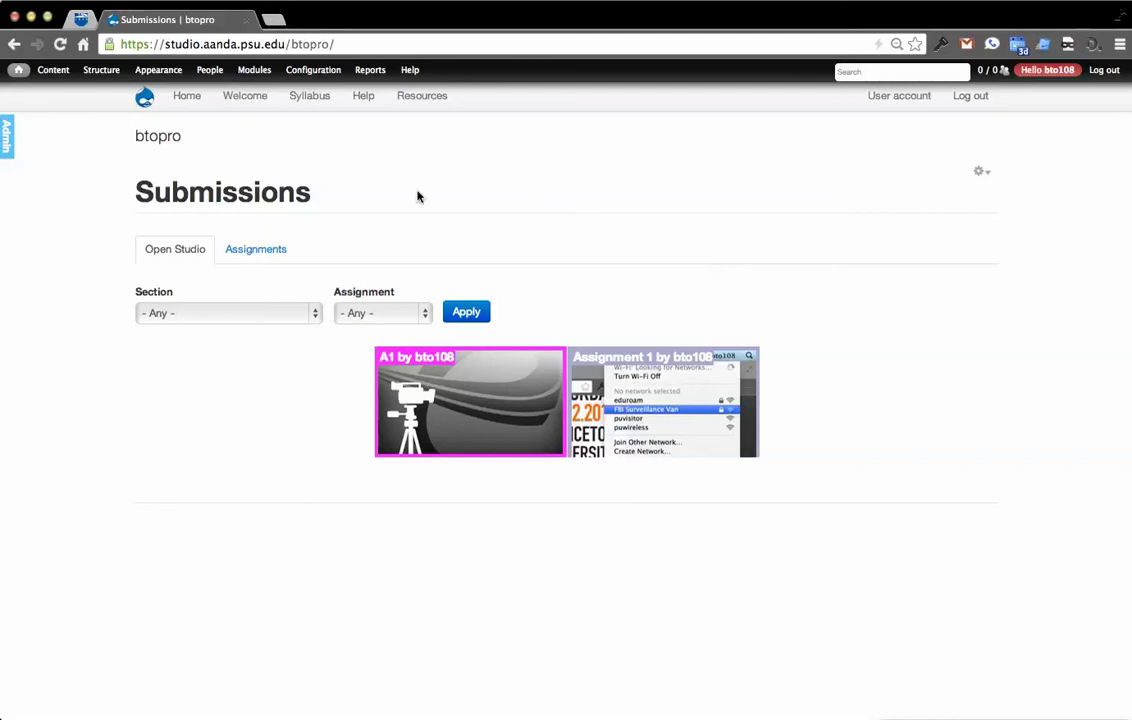
click(7, 134)
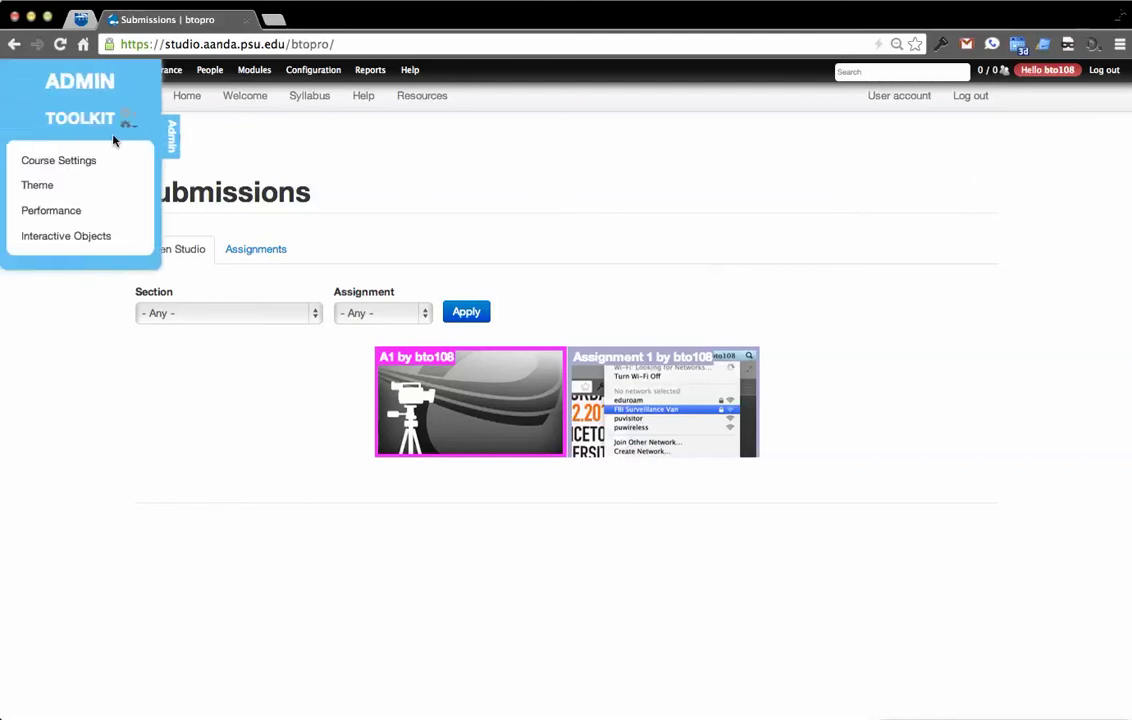
click(170, 134)
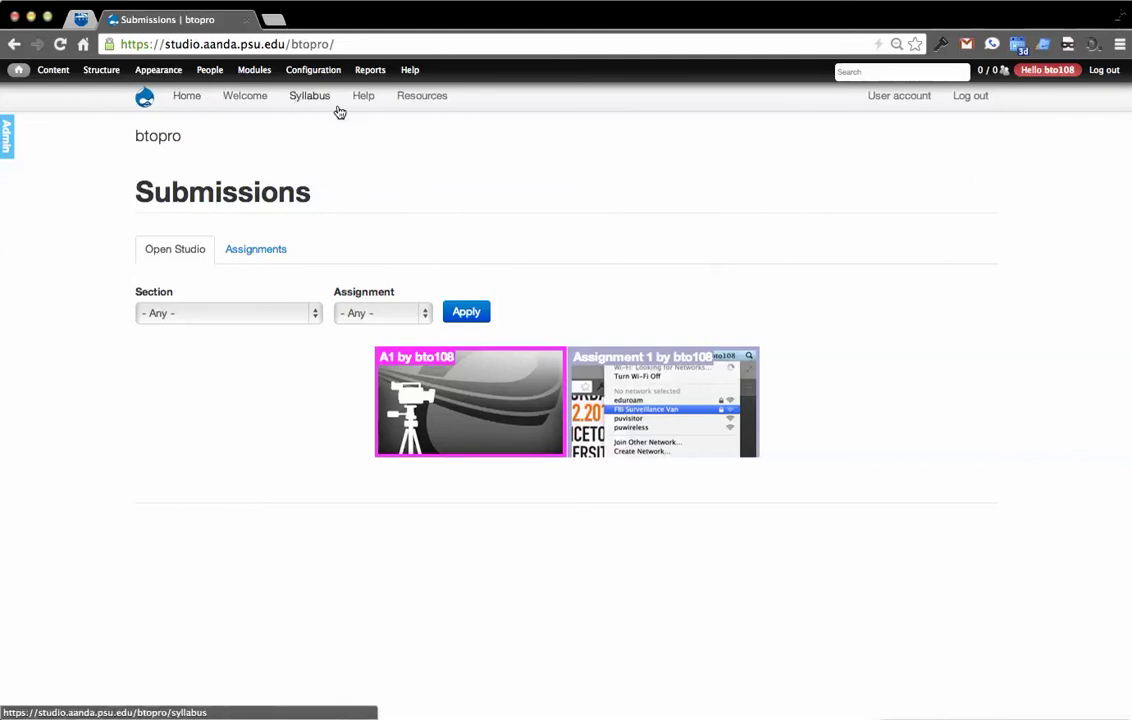
click(428, 110)
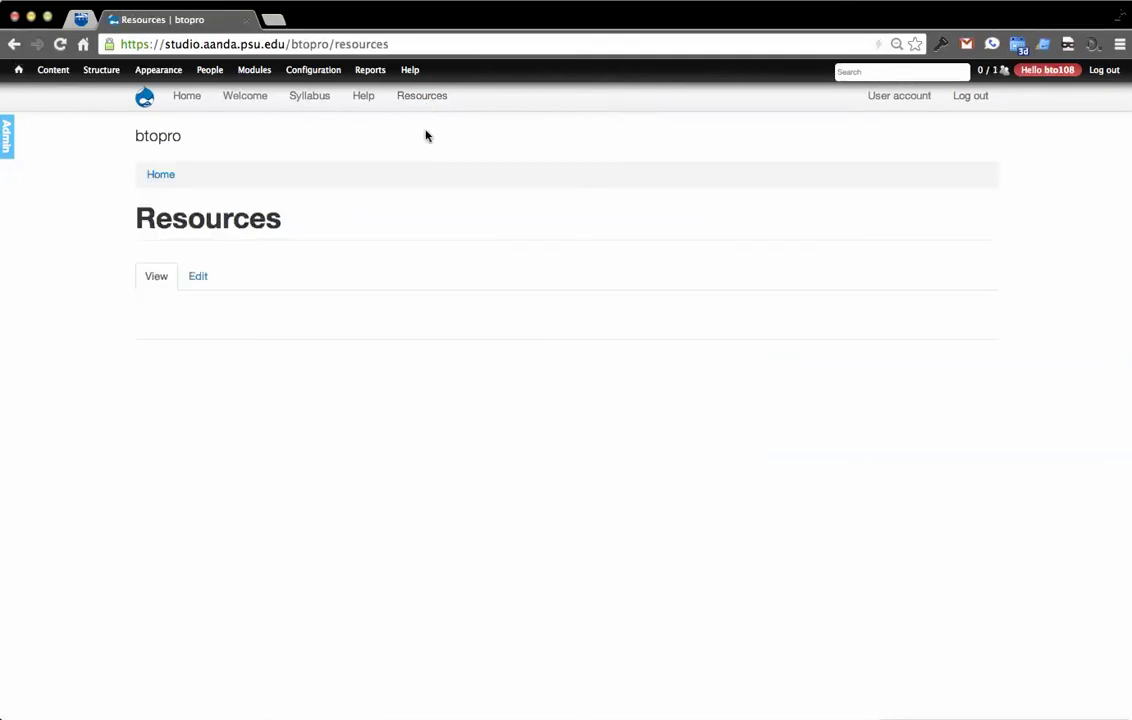
key(super+bracketleft)
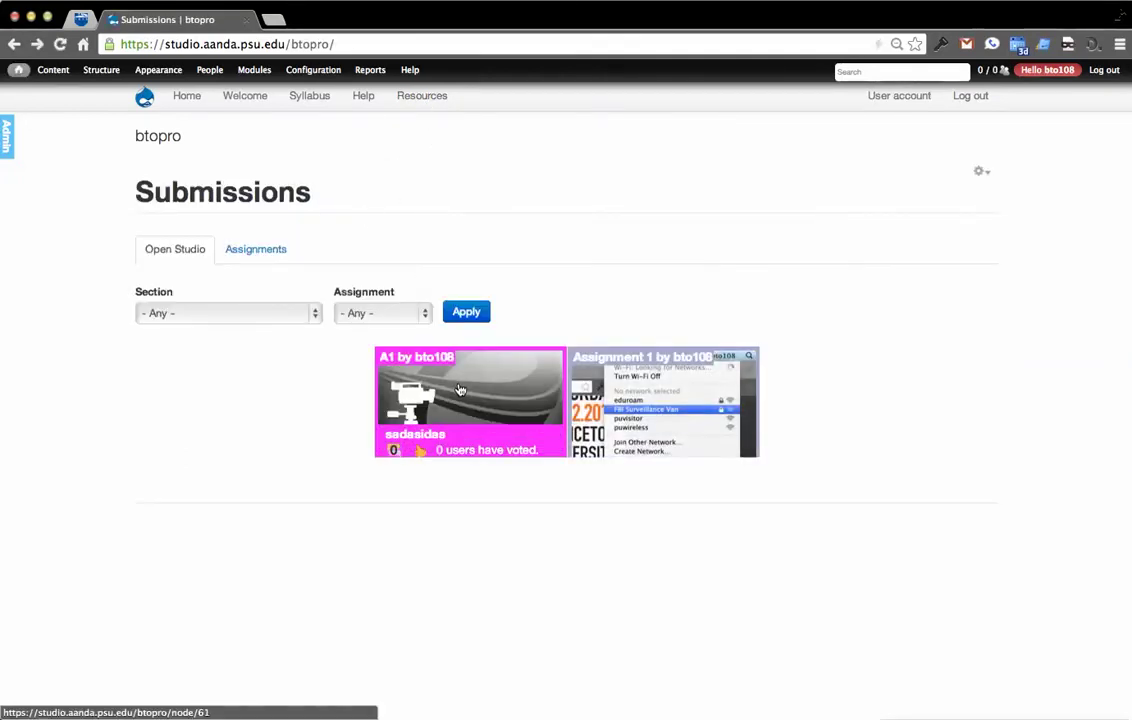
View the A1 submission, then return to the Submissions gallery.
click(460, 389)
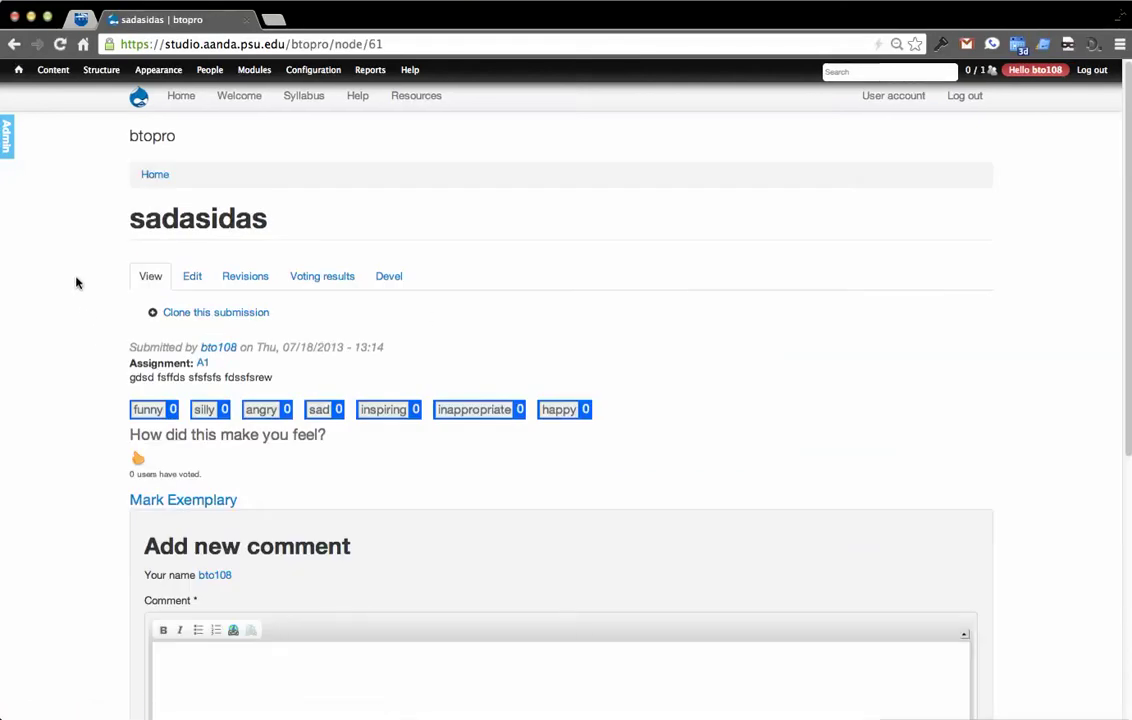
scroll(75, 282, down, 5)
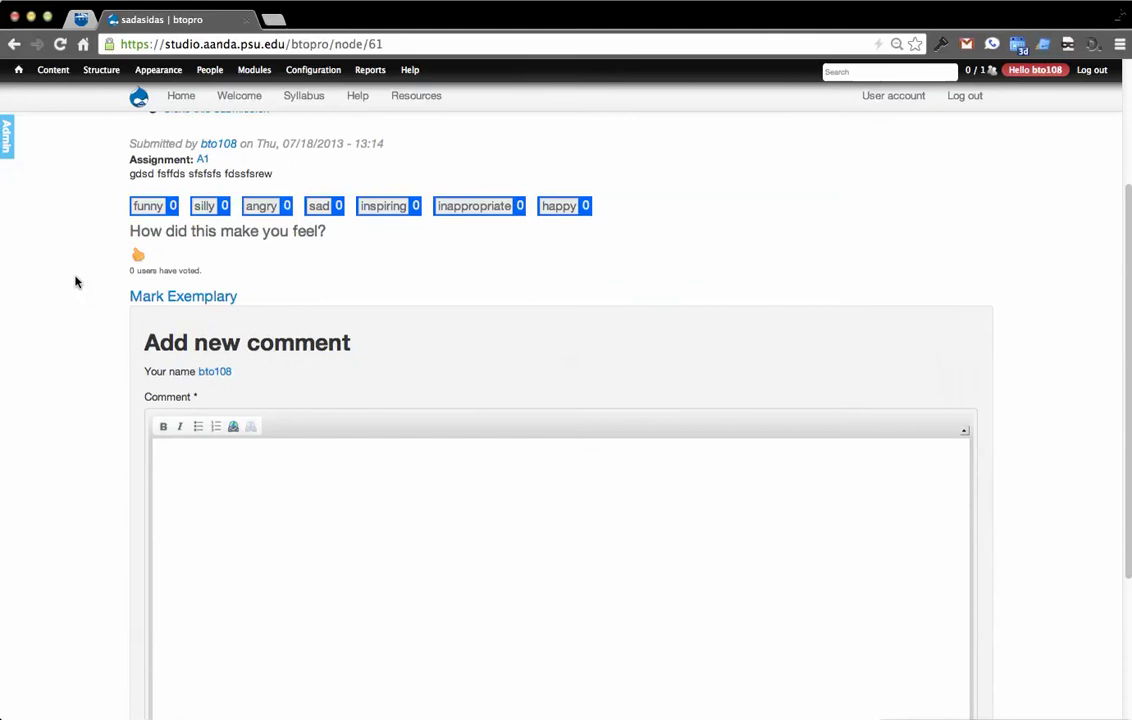
scroll(75, 282, up, 5)
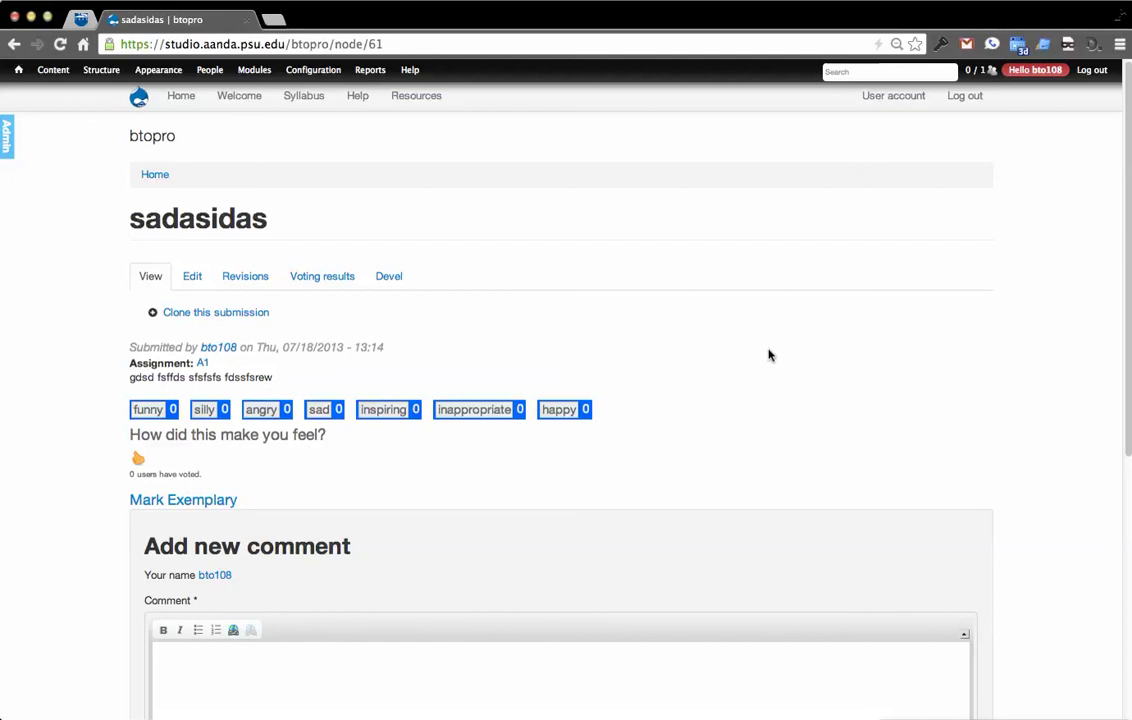
key(super+bracketleft)
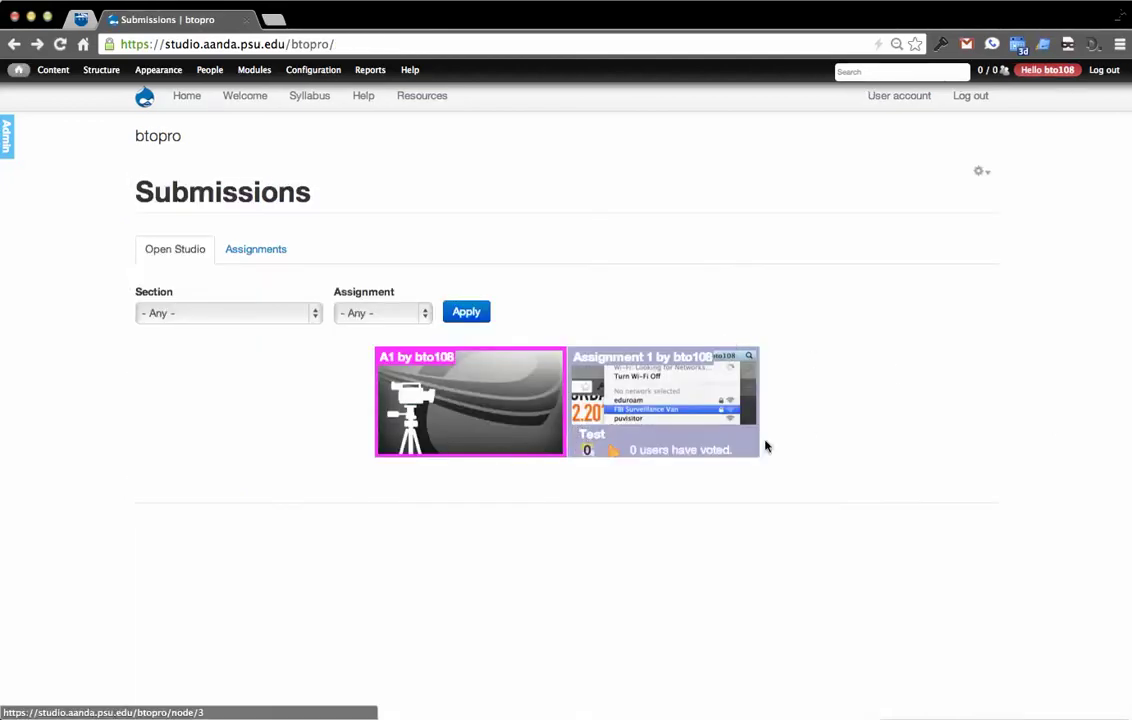
Look at architecture slide 19 in PowerPoint, then return to Chrome.
key(super+Tab)
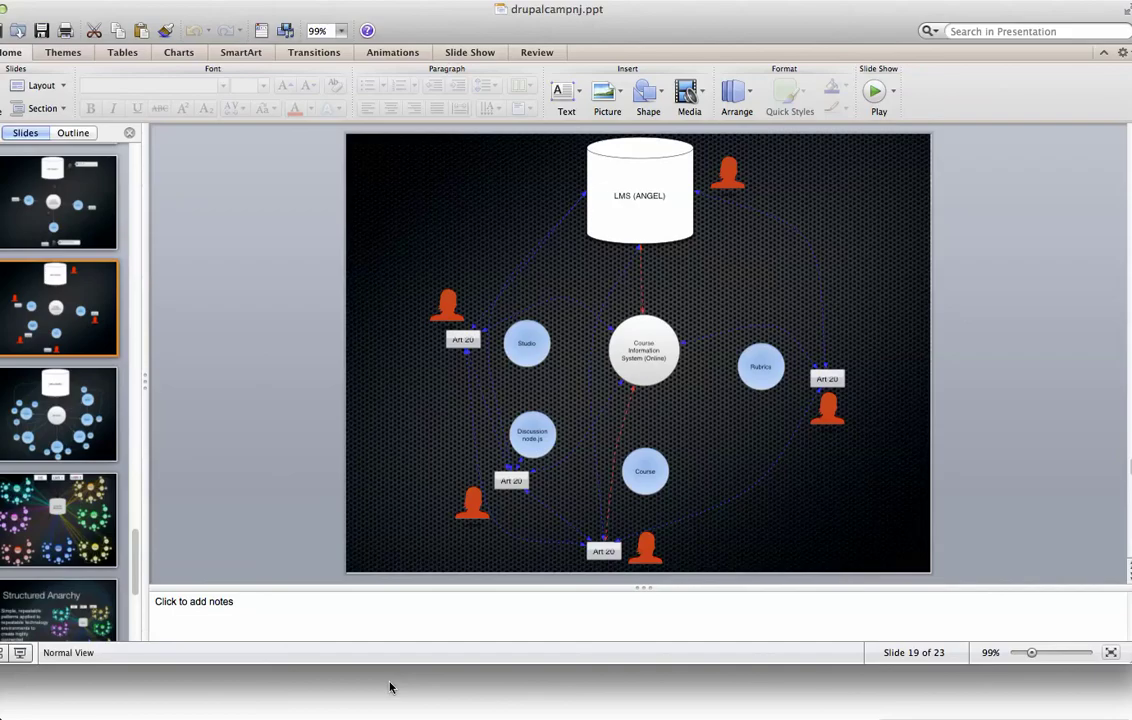
key(super+Tab)
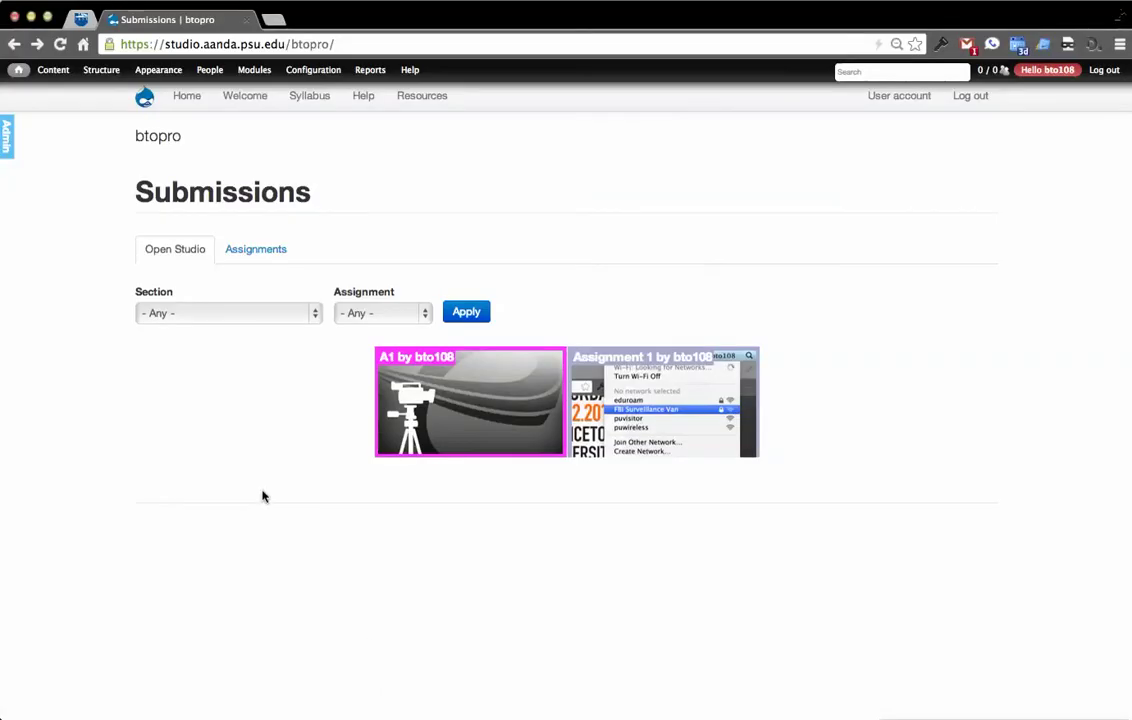
mouse_move(183, 67)
Back on lesson 2.1, end the student masquerade, then switch to Safari.
click(15, 44)
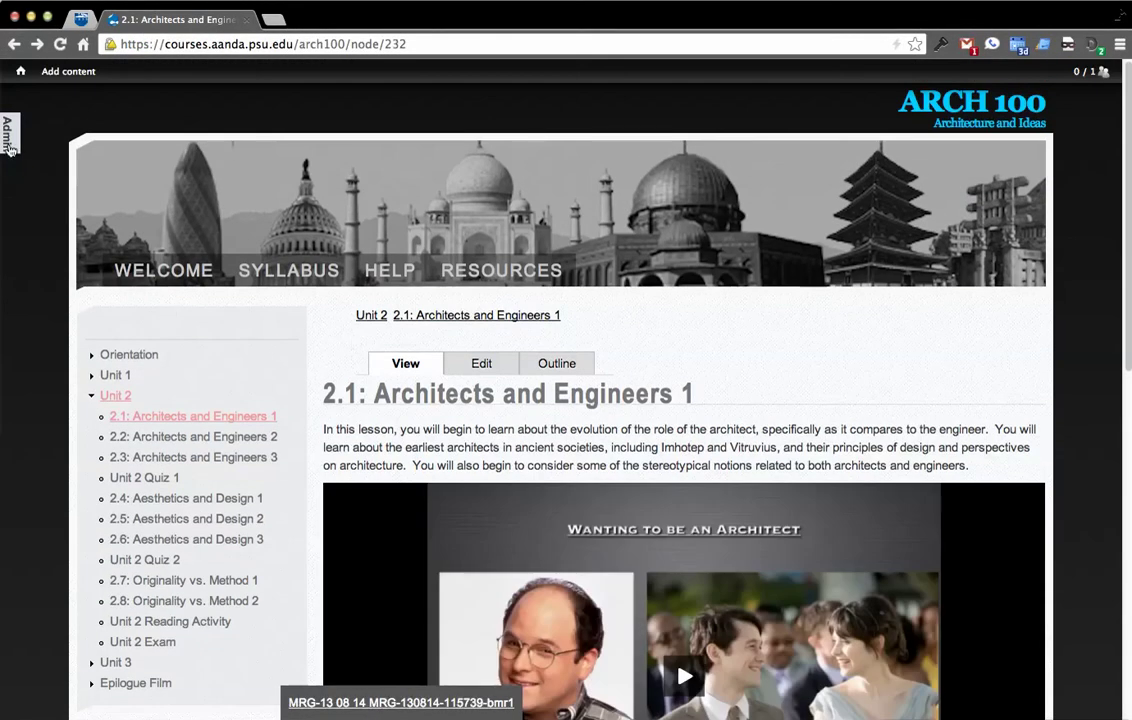
click(9, 147)
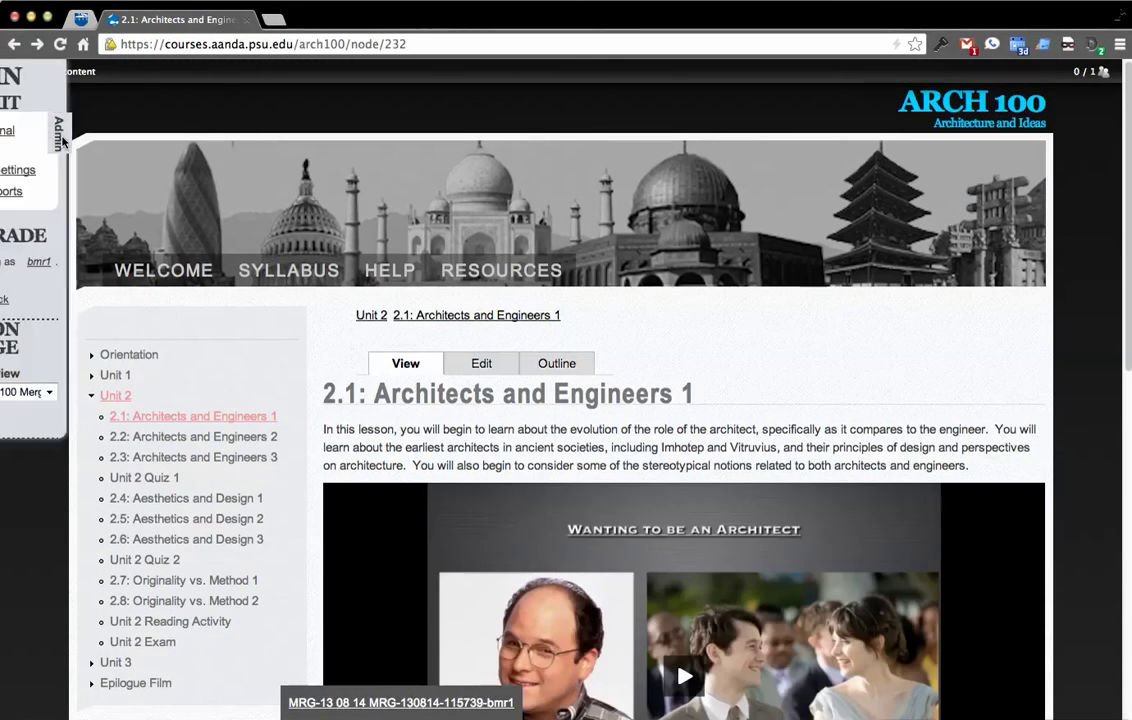
click(114, 299)
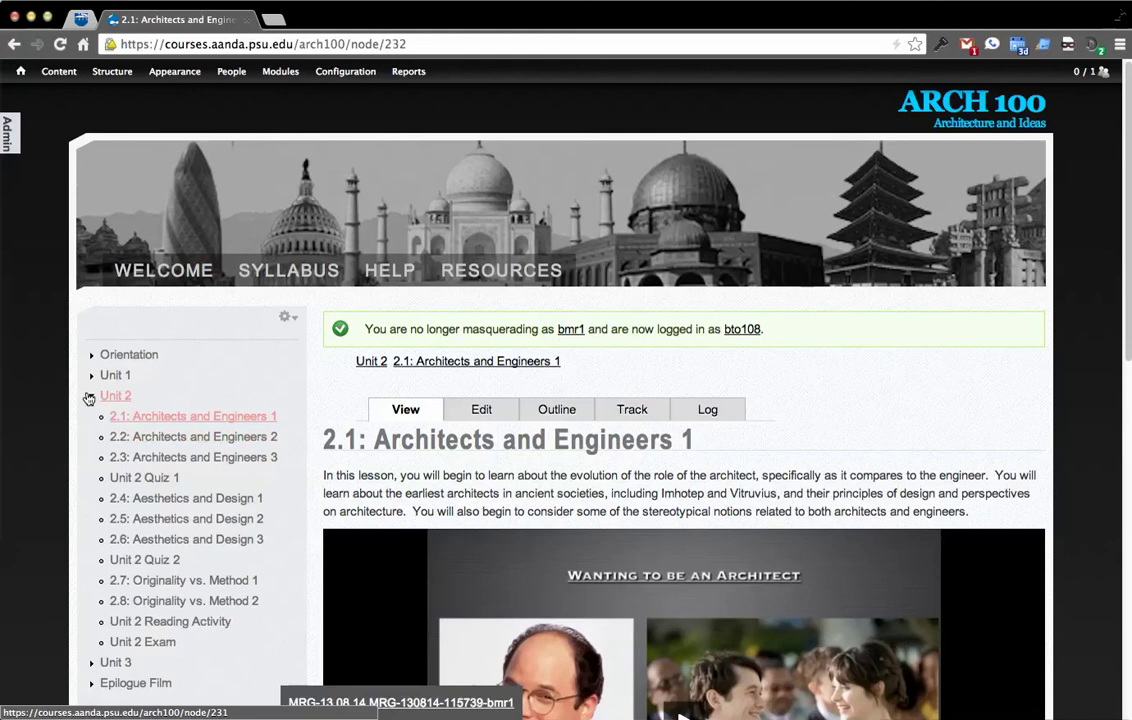
scroll(53, 395, down, 2)
scroll(55, 392, up, 2)
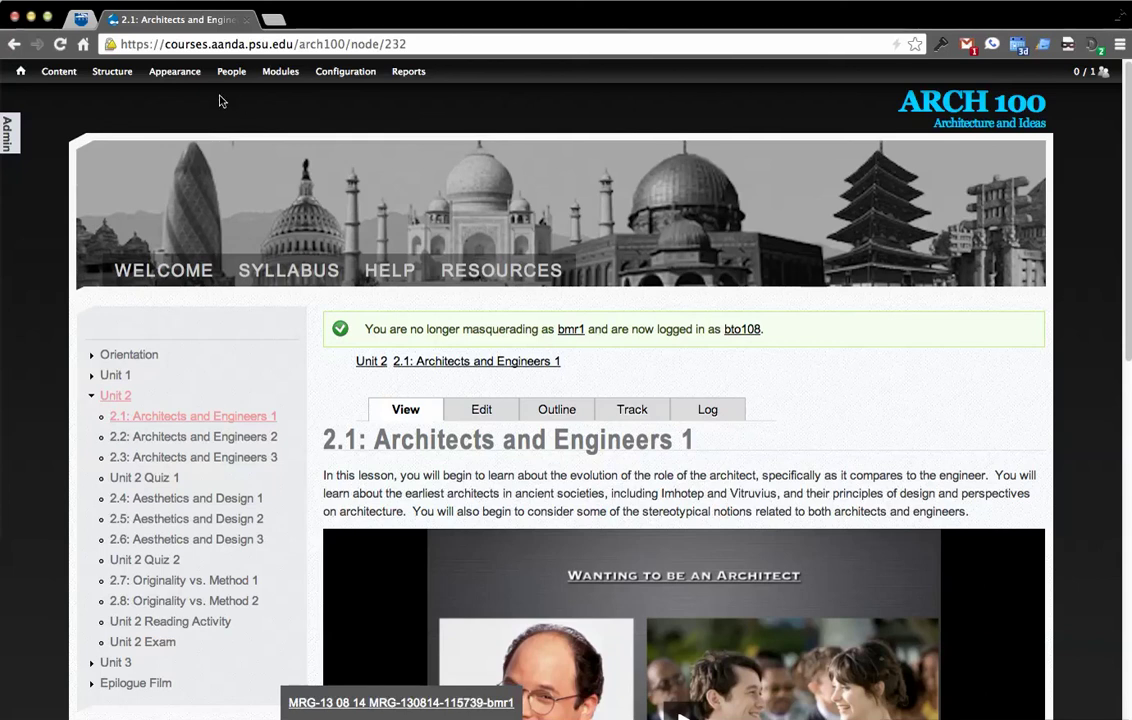
key(super+Tab)
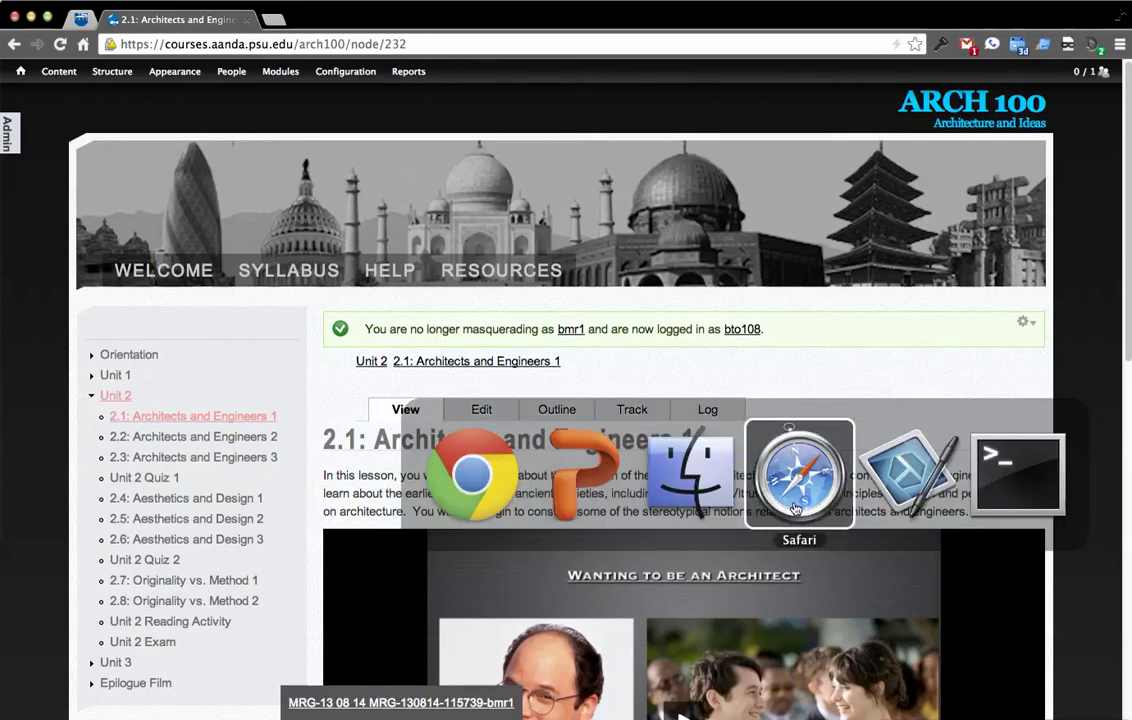
click(765, 490)
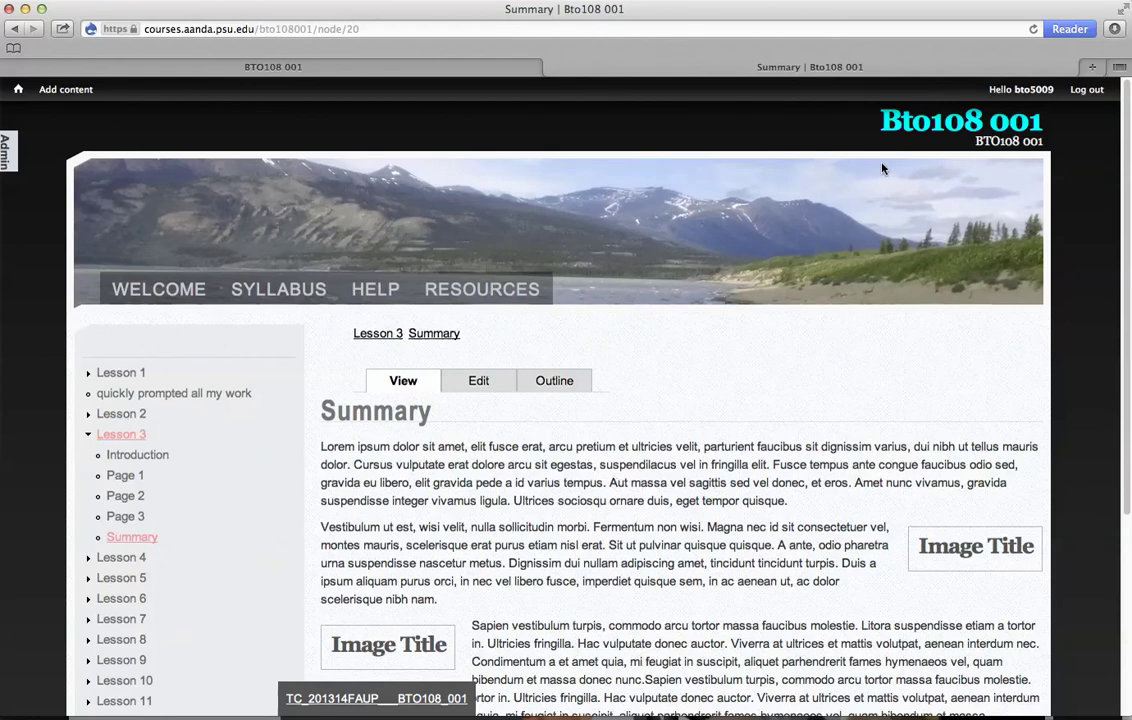
From the Bto108 001 Welcome page, open Lesson 8 from the outline and begin editing it.
click(890, 125)
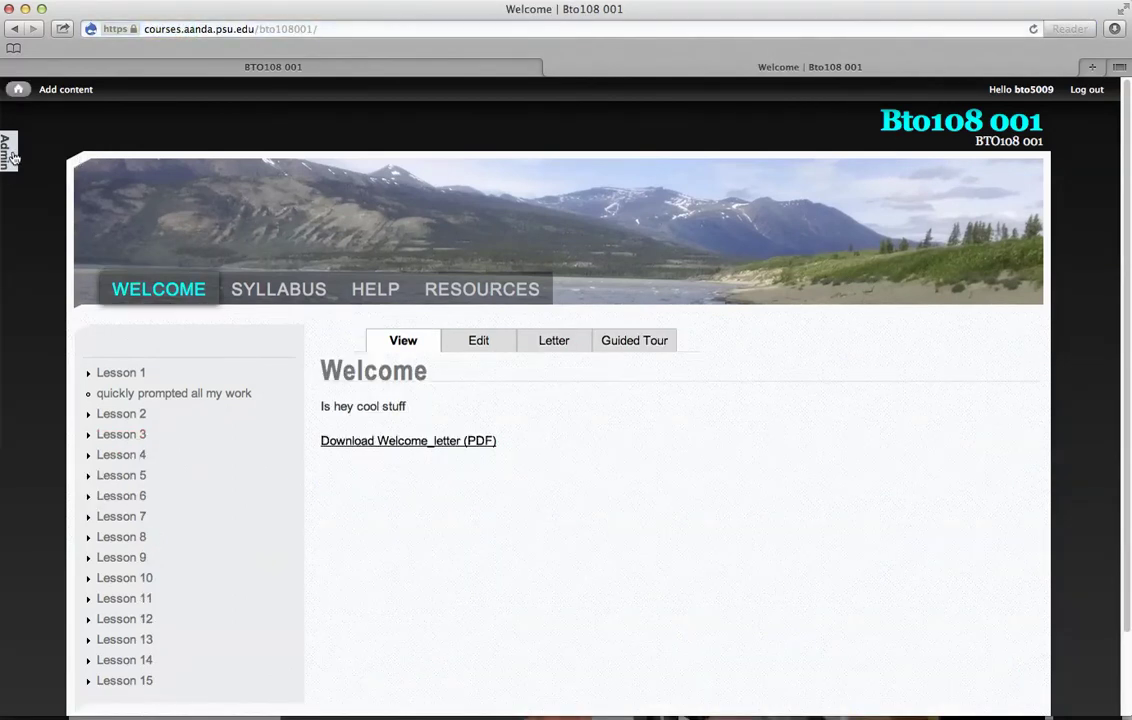
click(10, 150)
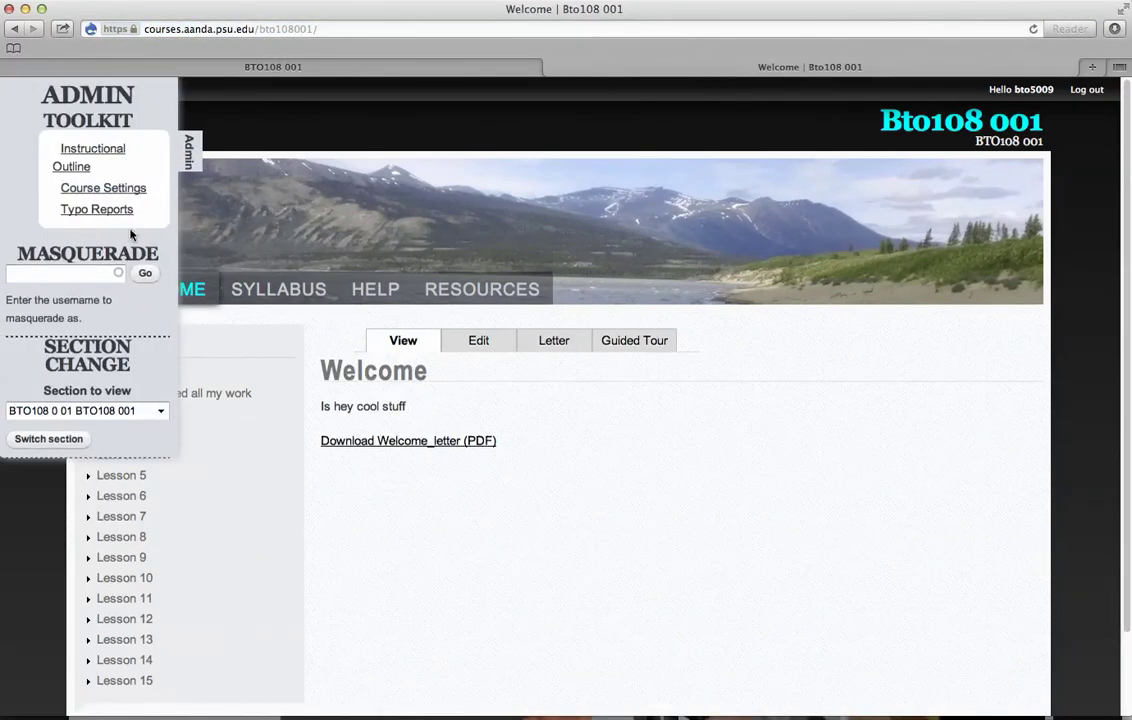
click(192, 172)
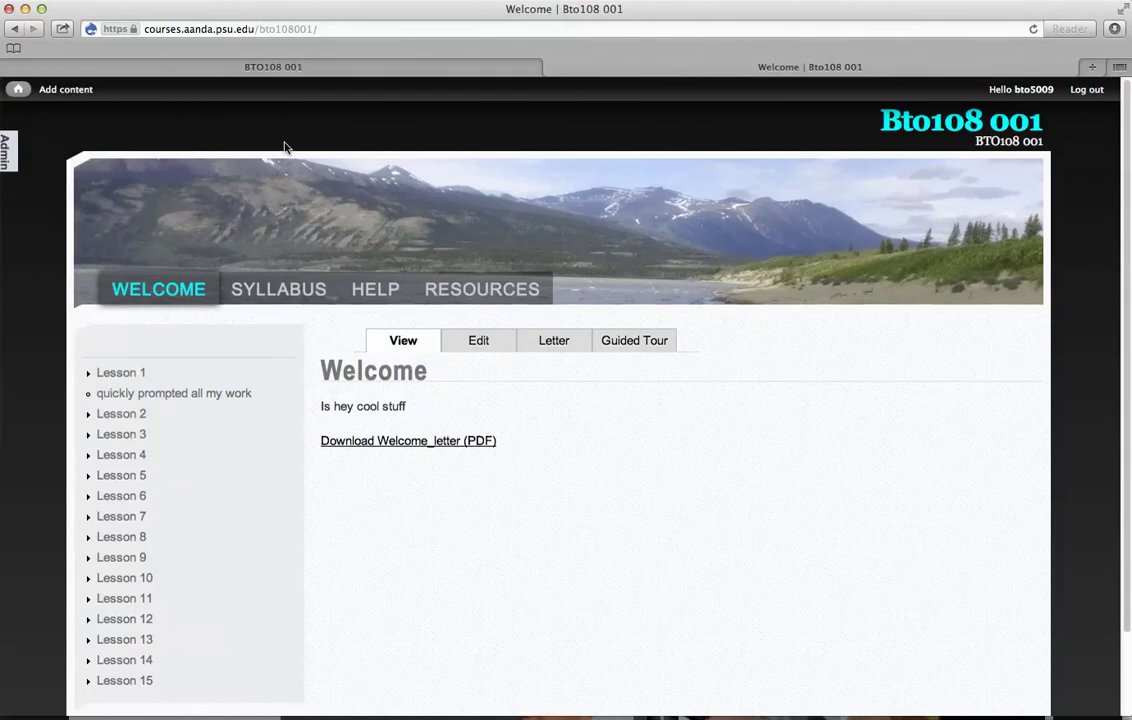
scroll(560, 363, down, 3)
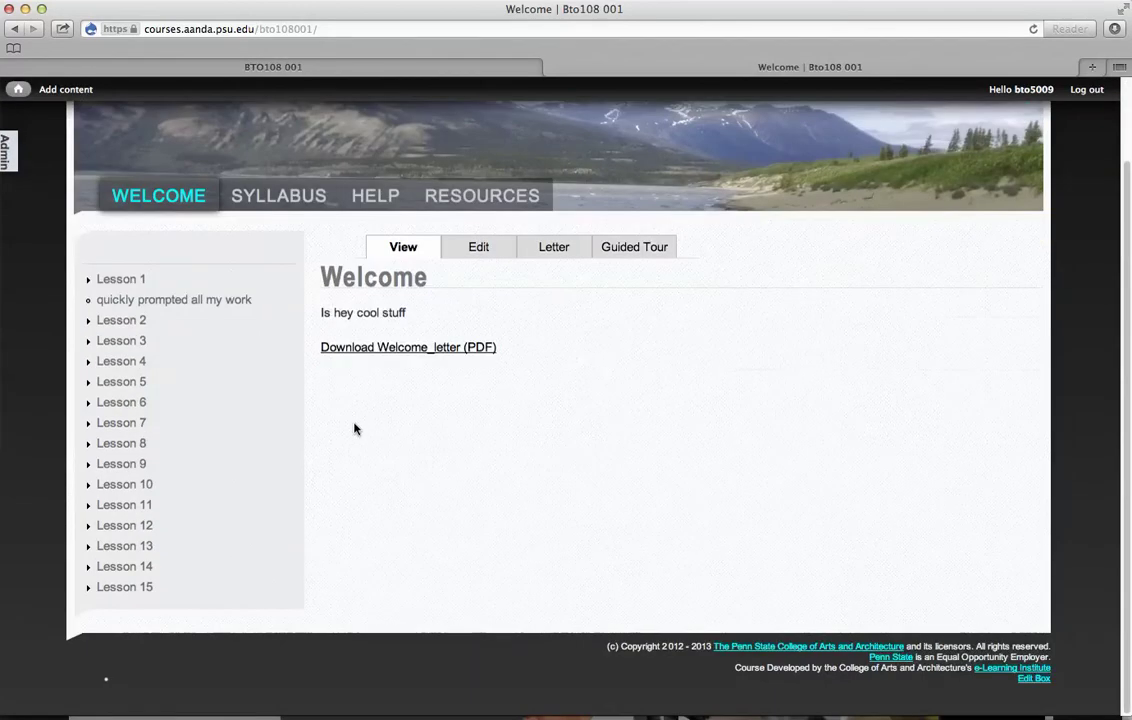
click(112, 444)
click(464, 340)
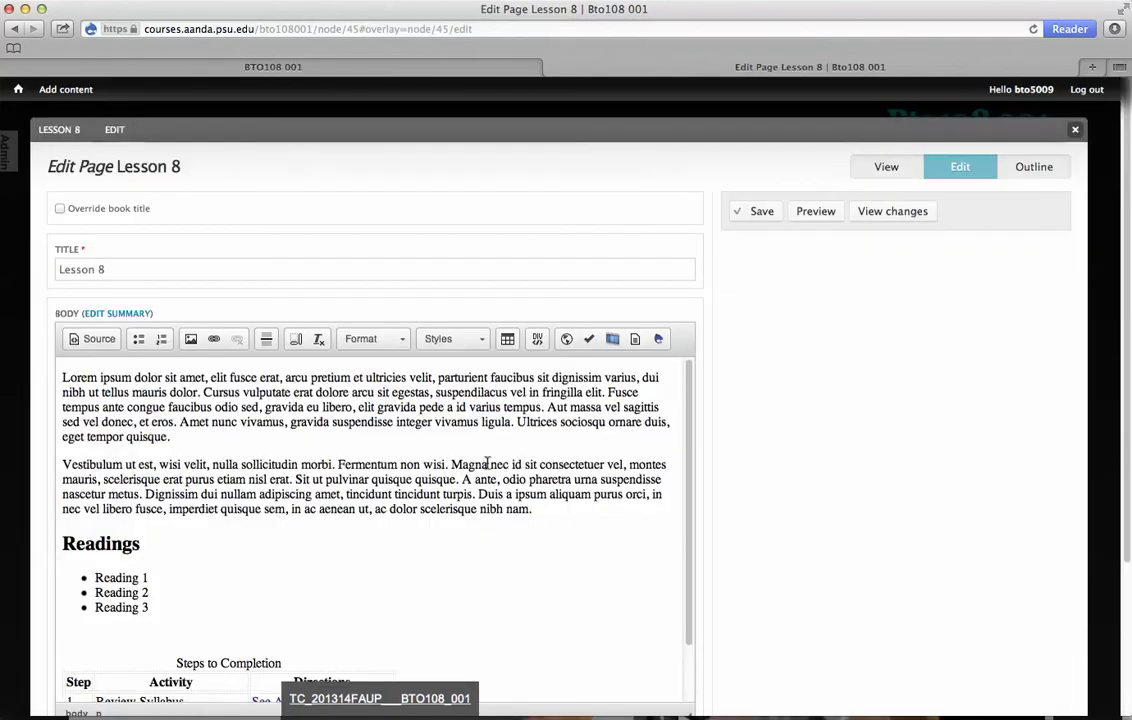
Delete the lorem ipsum paragraph and dismiss the image properties without inserting anything.
drag(265, 519, 399, 568)
key(BackSpace)
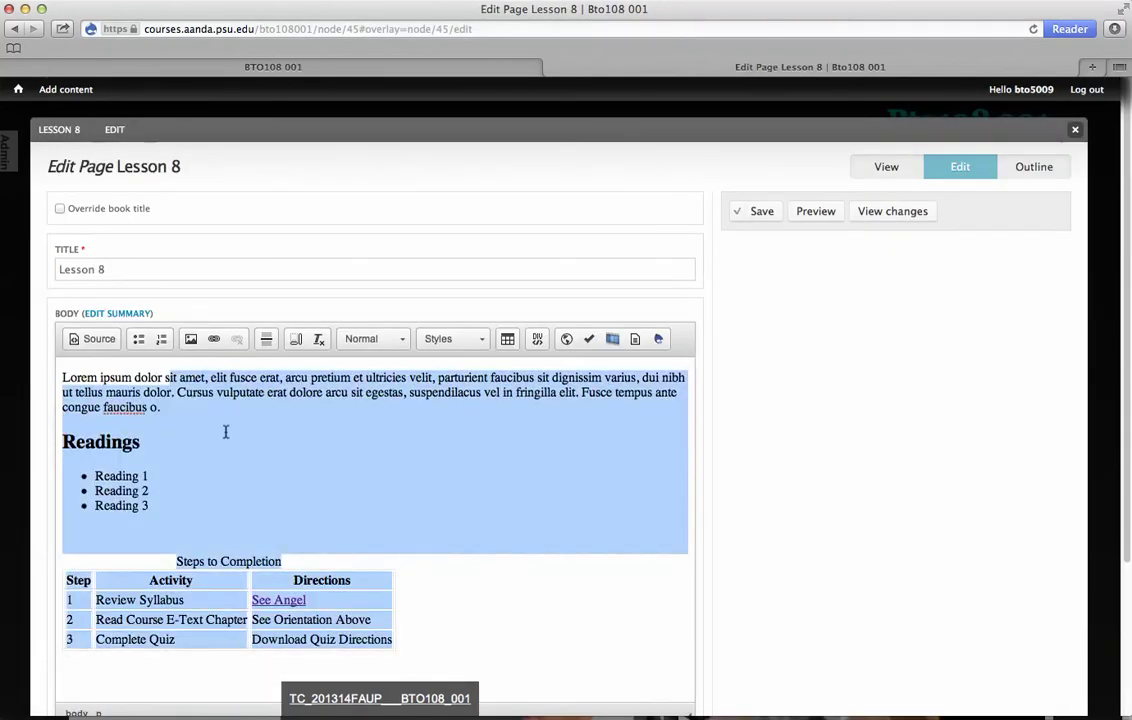
click(225, 432)
click(190, 338)
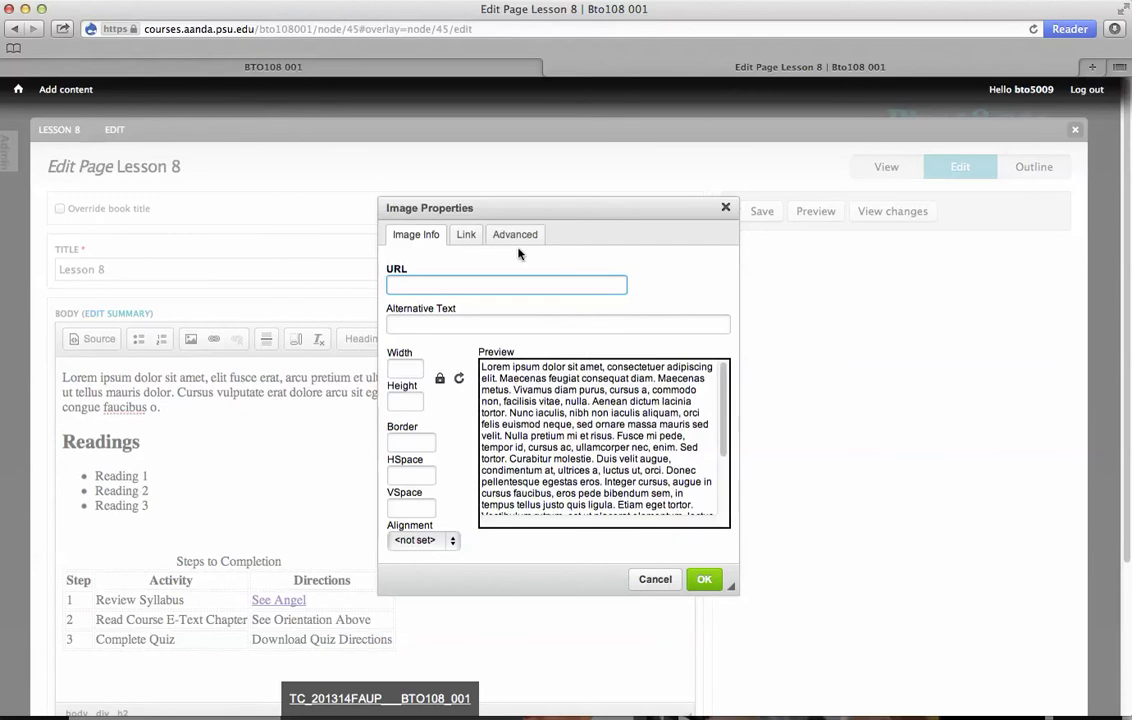
click(727, 209)
Browse the text styles, paragraph formats and Steps to Completion table properties without changing them.
click(464, 339)
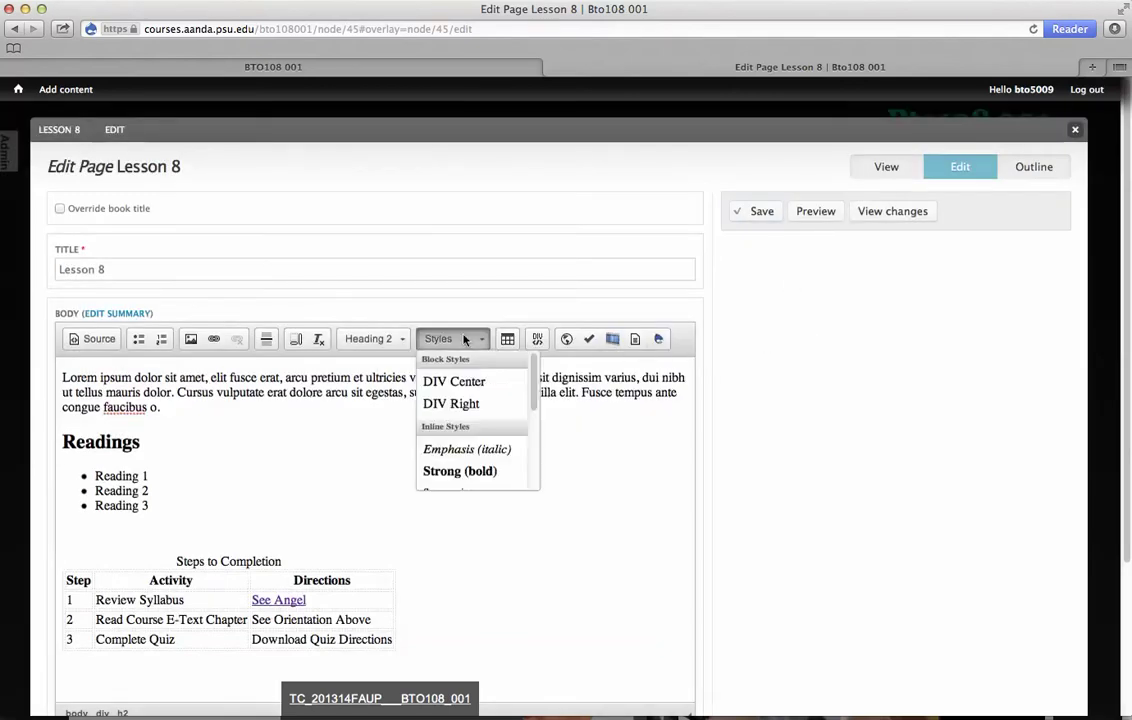
scroll(485, 435, down, 8)
scroll(464, 408, up, 3)
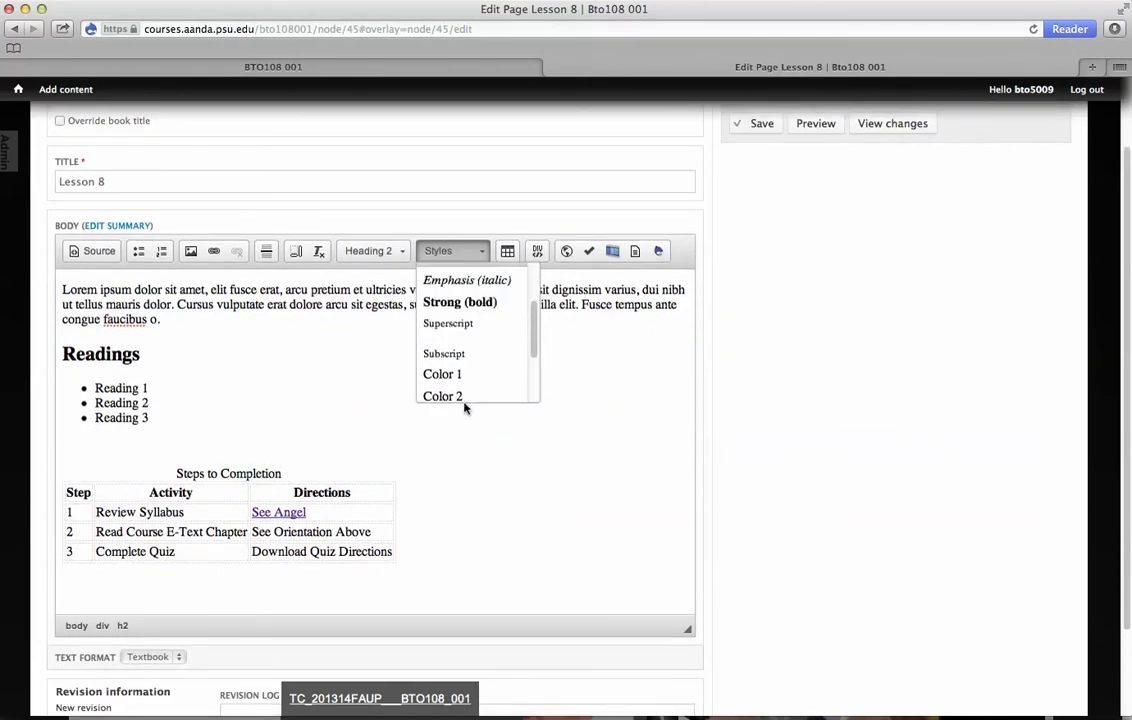
scroll(464, 408, up, 5)
scroll(462, 397, down, 5)
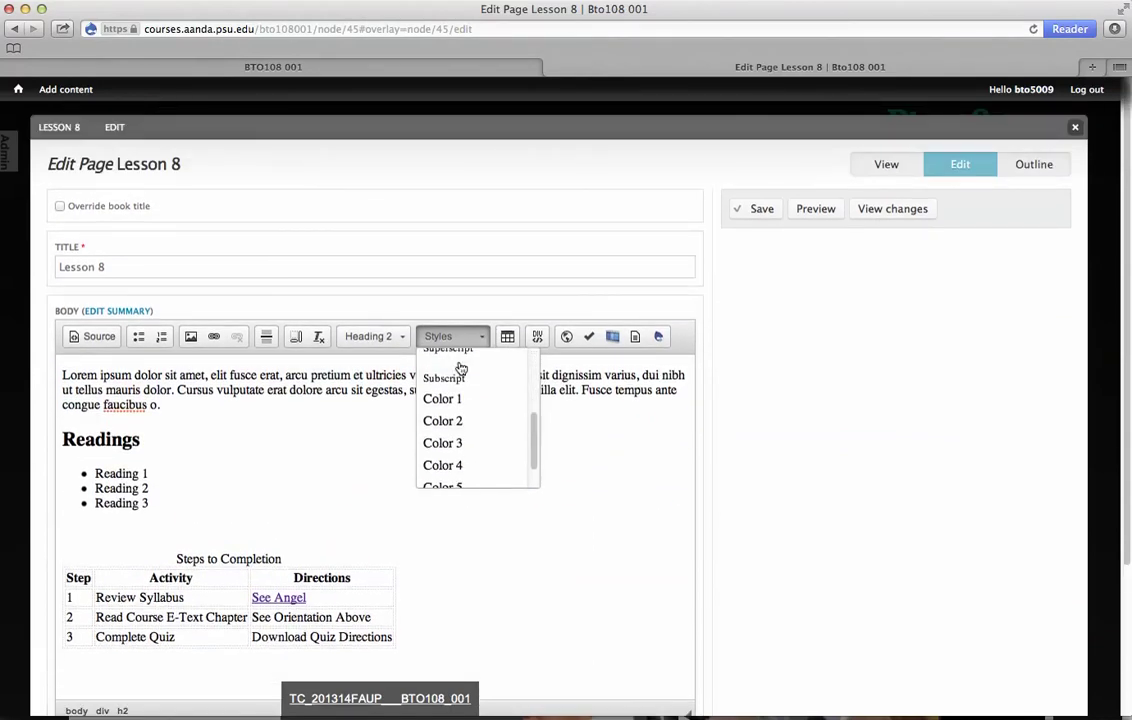
click(946, 440)
click(372, 336)
scroll(406, 471, down, 1)
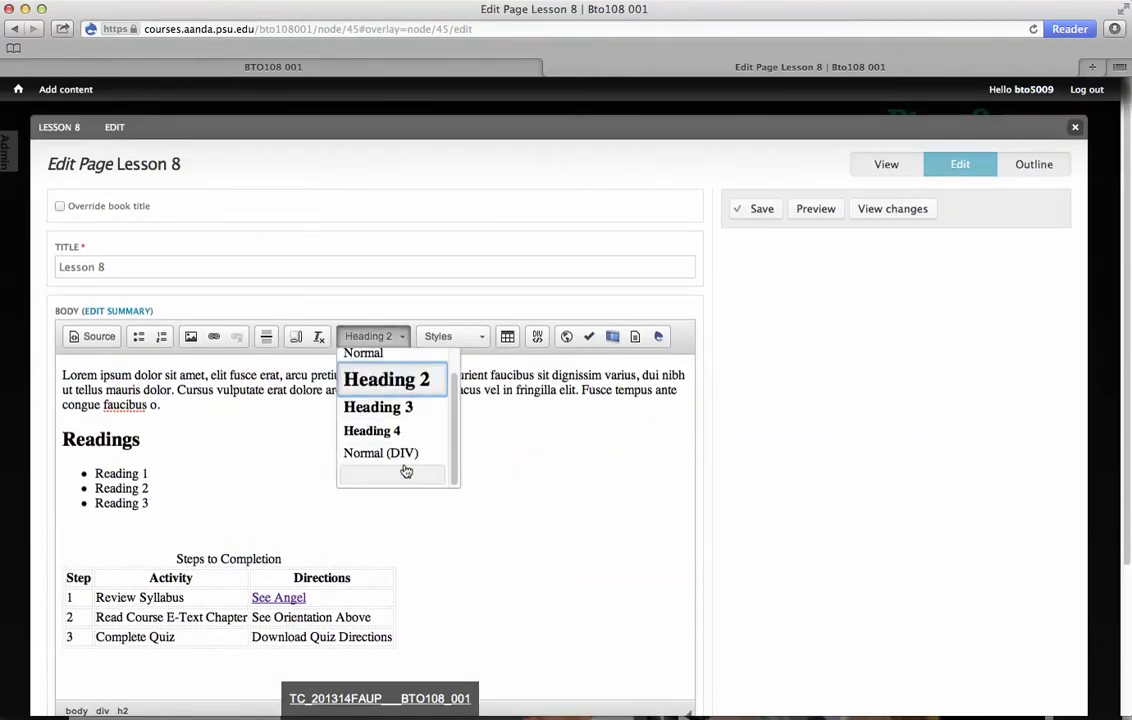
scroll(406, 471, down, 1)
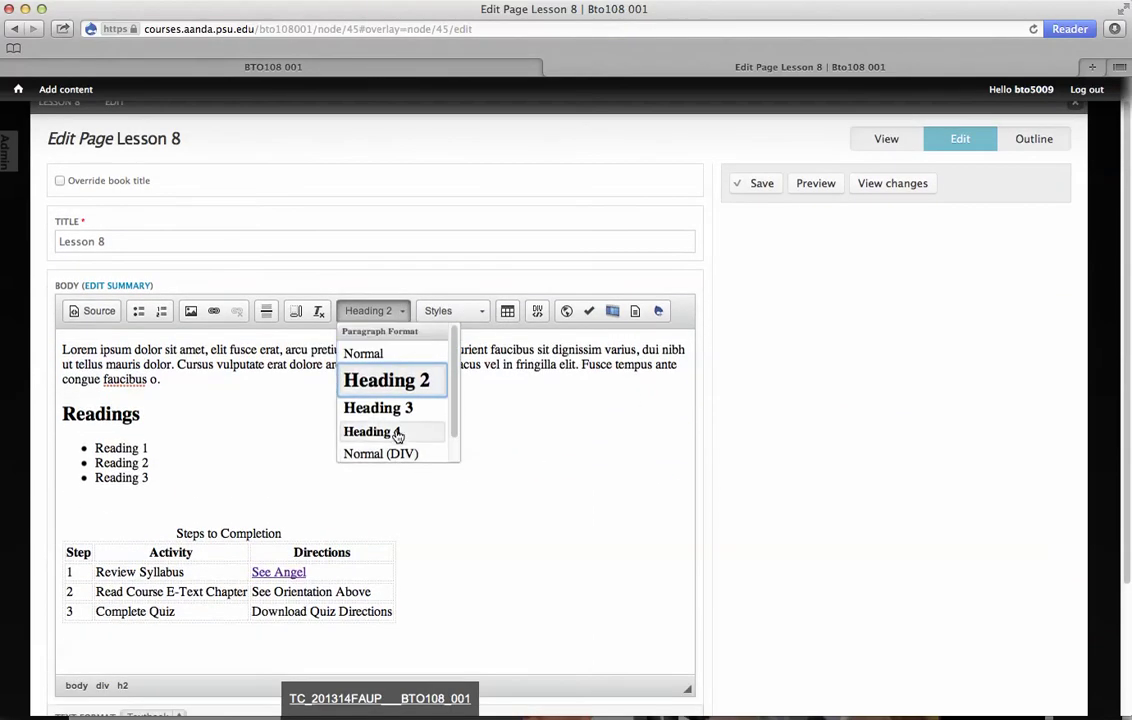
click(394, 315)
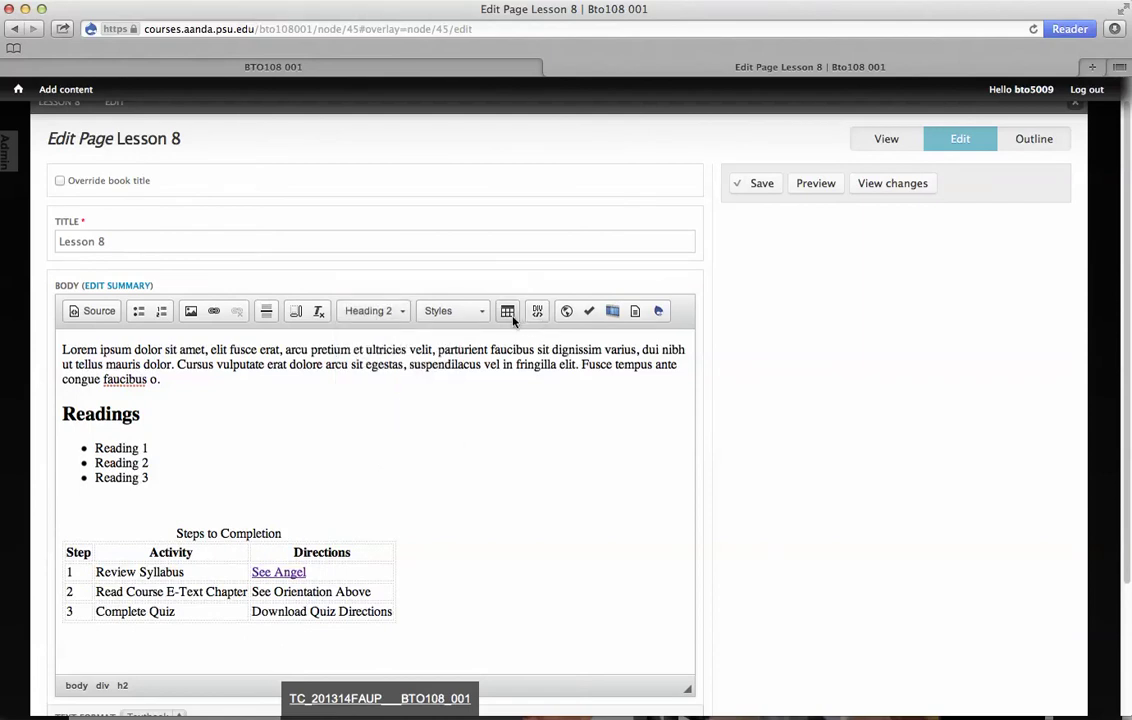
click(508, 314)
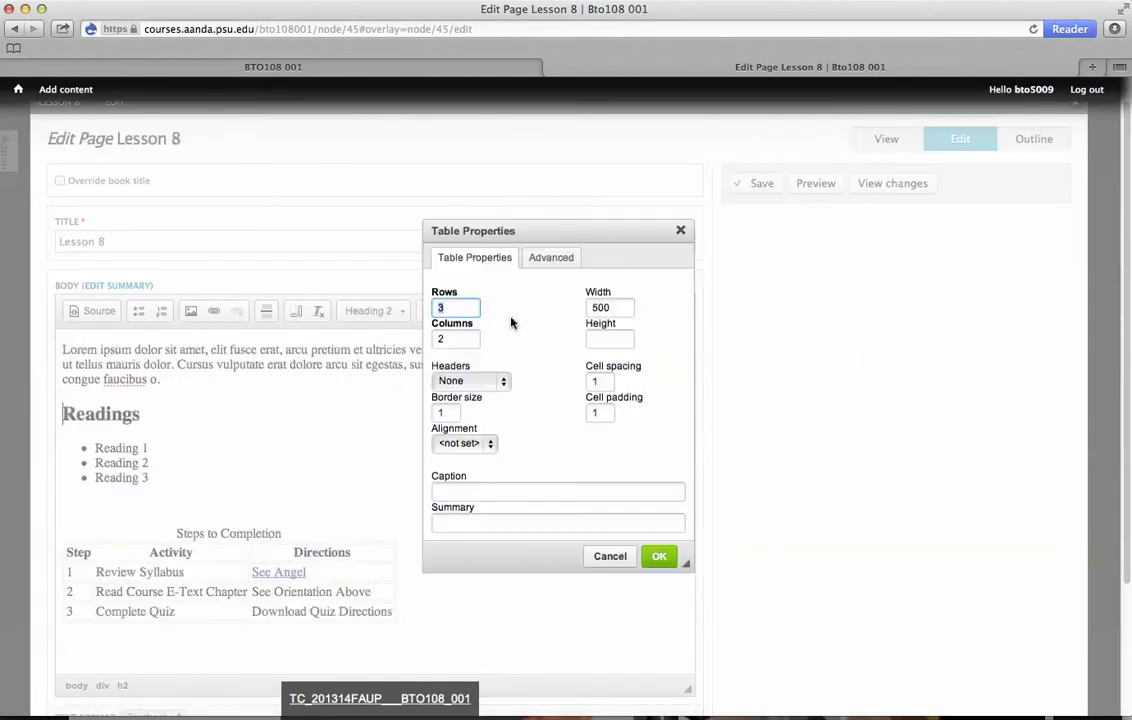
click(680, 230)
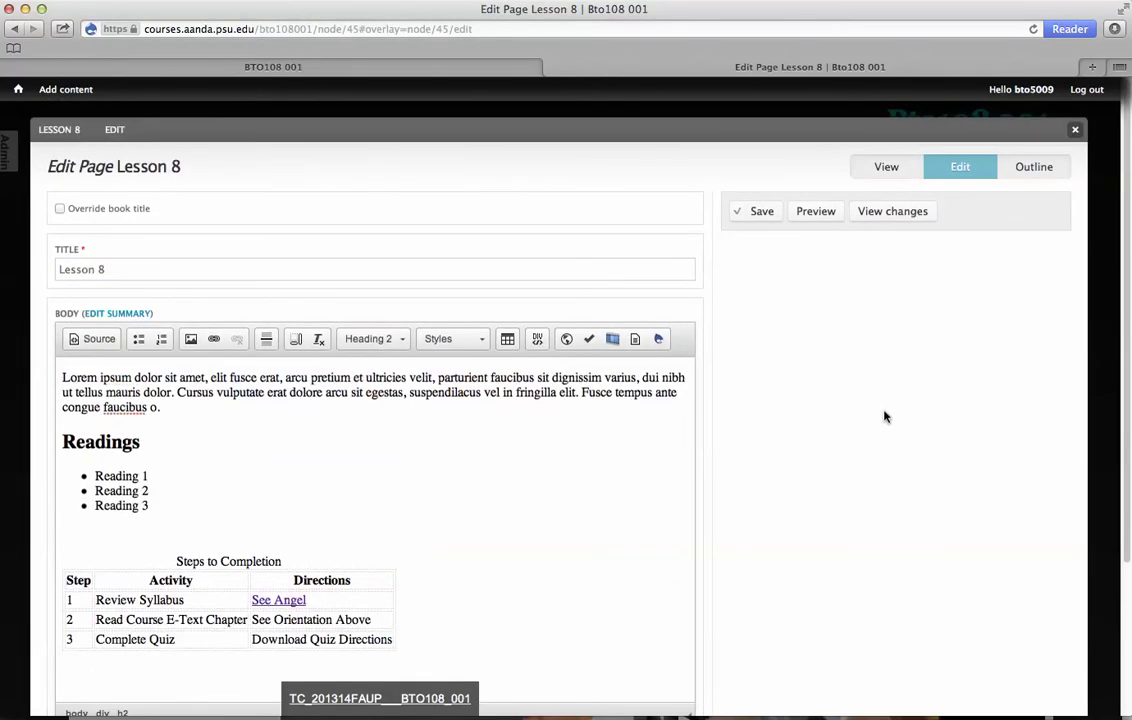
Close the Lesson 8 editor unsaved, scroll the published lesson, and go to the ELMS Blog.
click(1075, 129)
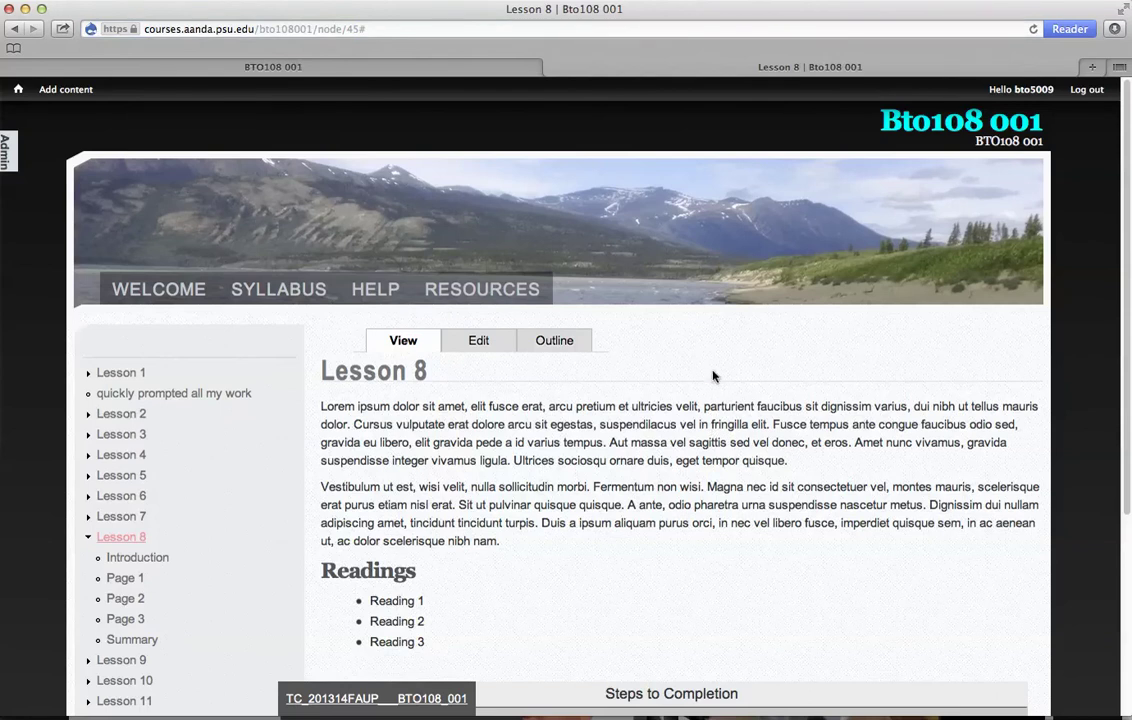
scroll(614, 293, down, 5)
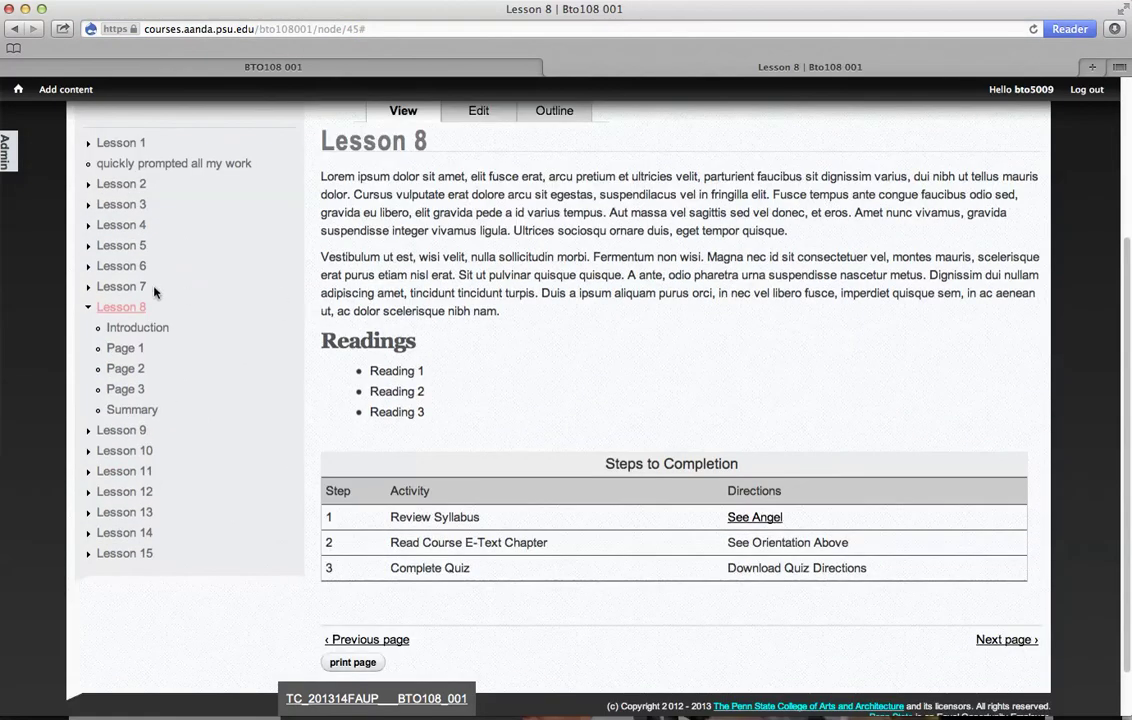
scroll(155, 291, down, 1)
scroll(556, 298, up, 6)
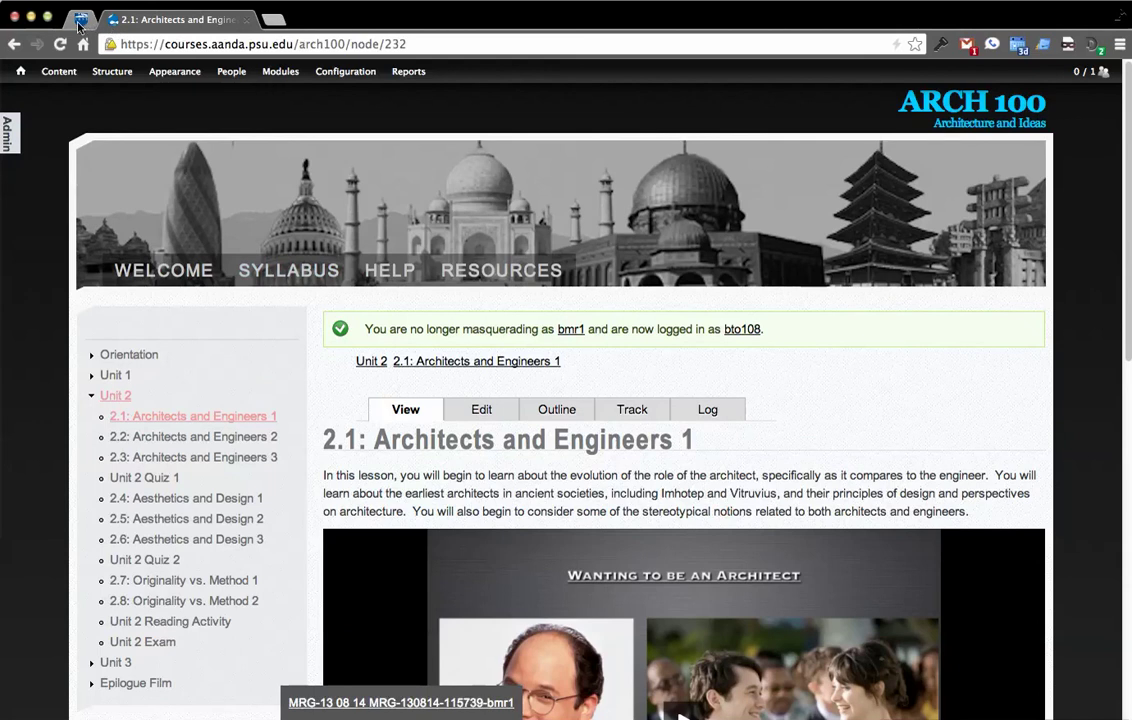
click(79, 22)
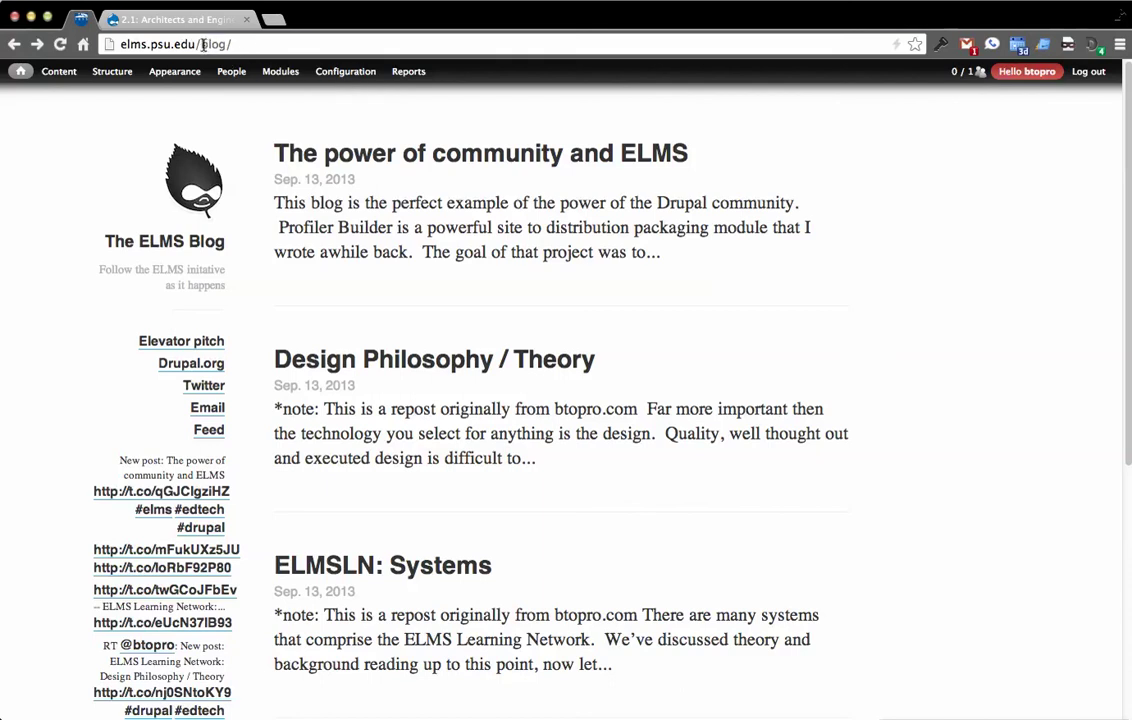
Trim 'blog' from the address to load the ELMS site root at elms.psu.edu.
drag(199, 44, 318, 43)
key(BackSpace)
key(Return)
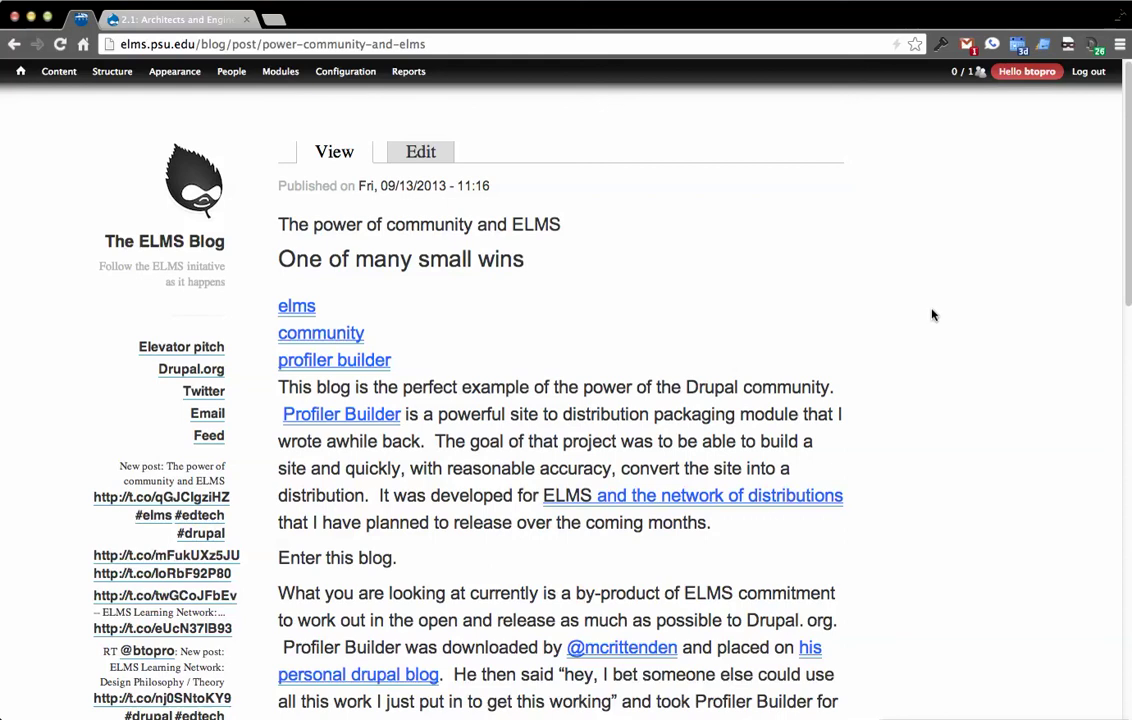
Scroll the first blog post, 'The power of community and ELMS', and follow its Profiler Builder link.
scroll(900, 305, down, 2)
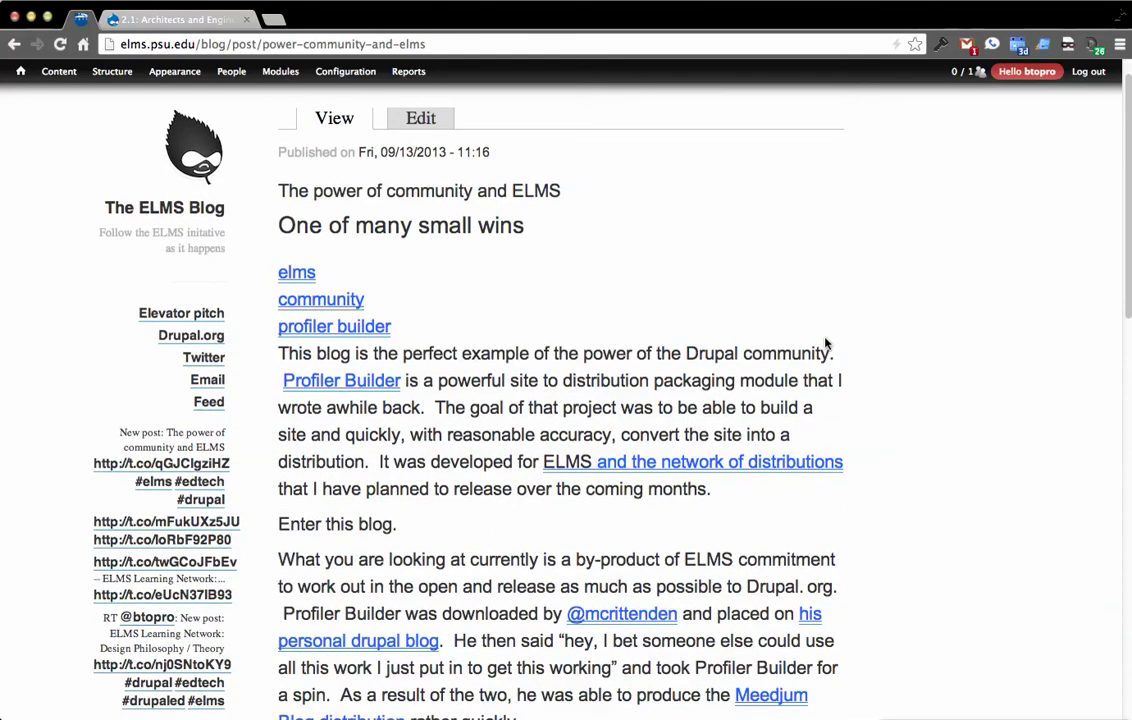
scroll(826, 345, down, 2)
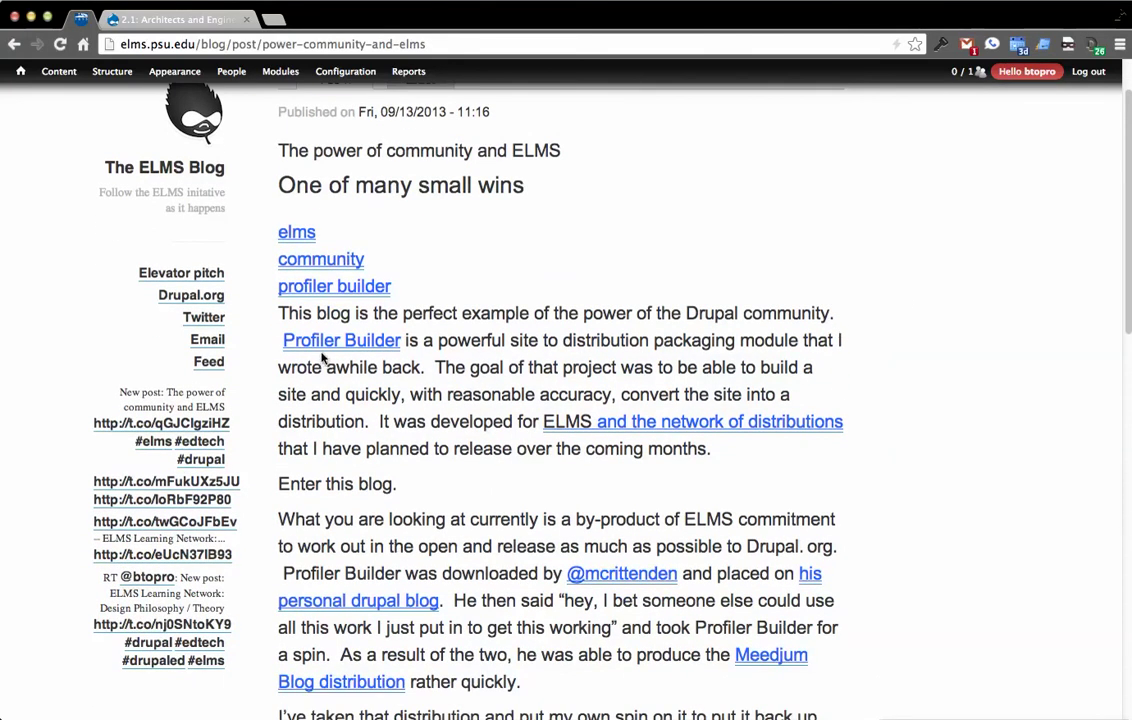
click(323, 350)
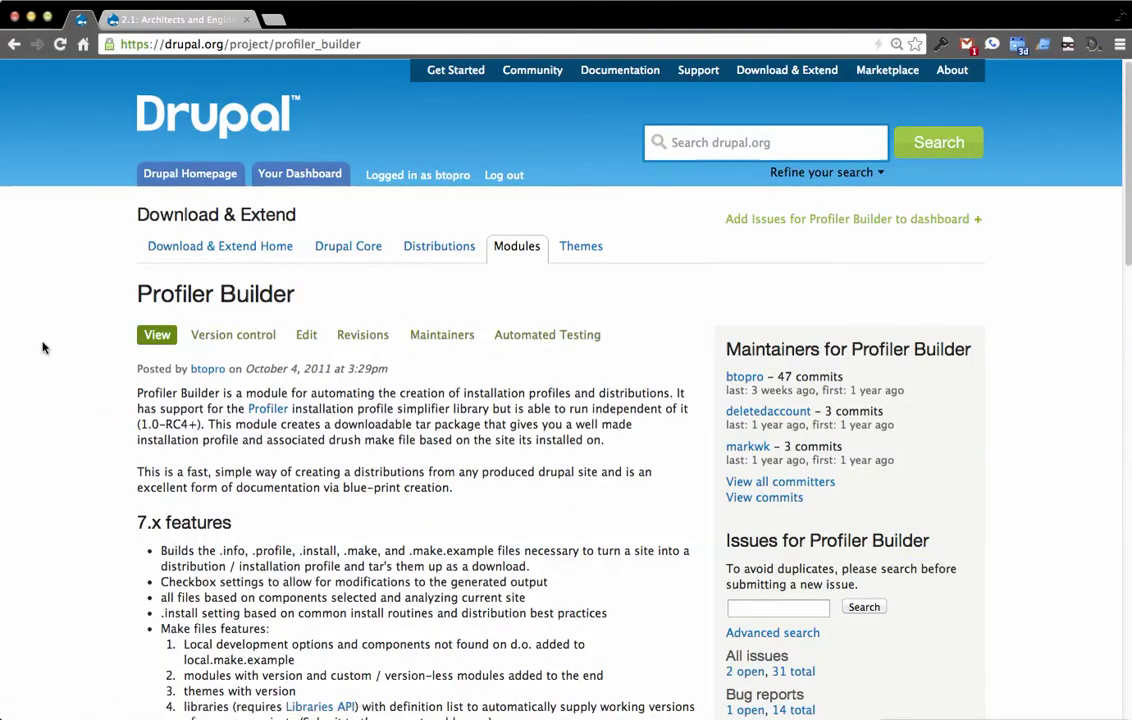
Scroll the drupal.org Profiler Builder page through its downloads, then go back to the ELMS post.
scroll(78, 346, down, 3)
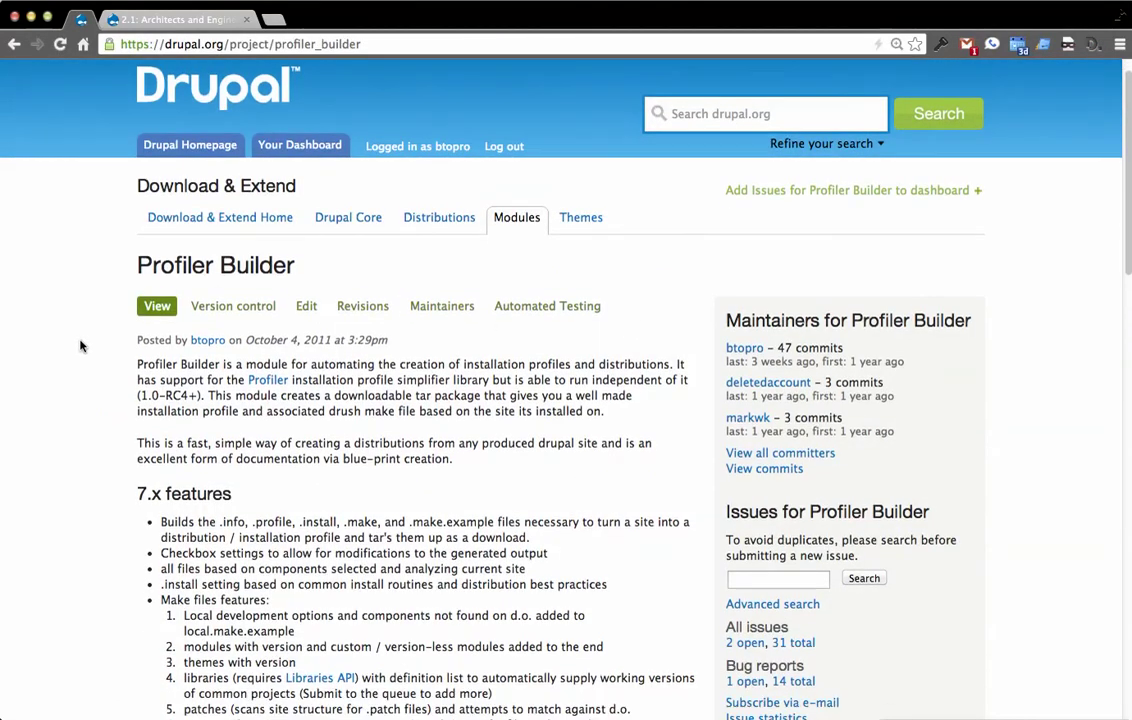
scroll(81, 346, down, 1)
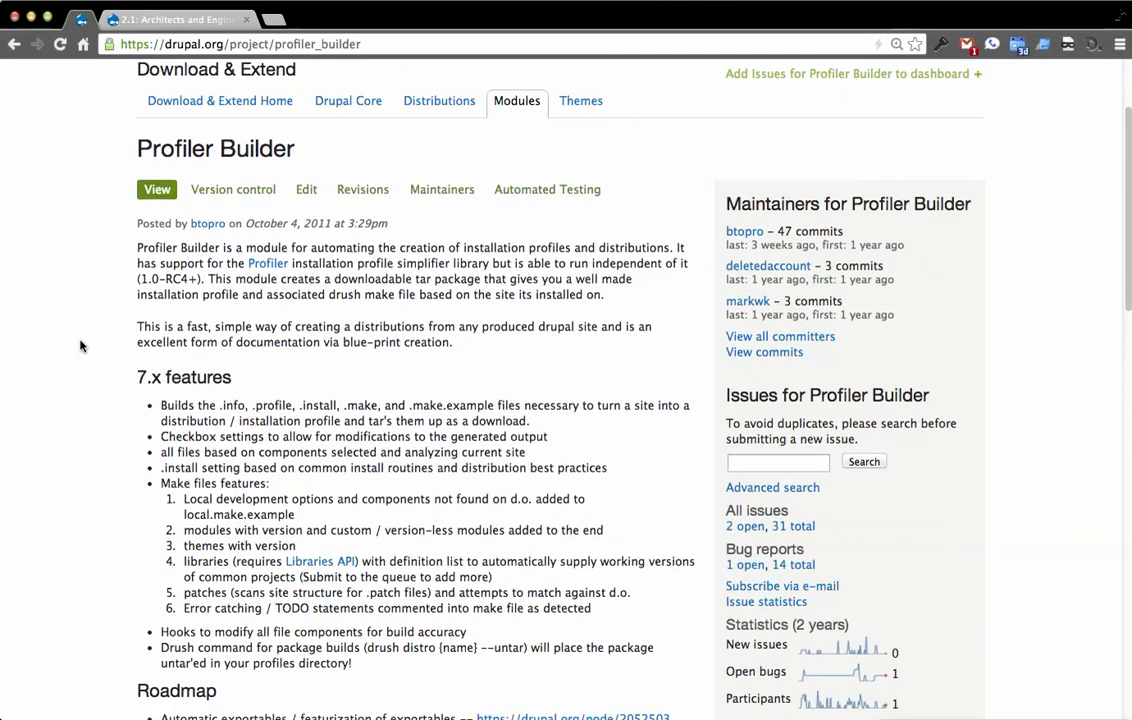
scroll(81, 346, down, 2)
scroll(81, 346, up, 4)
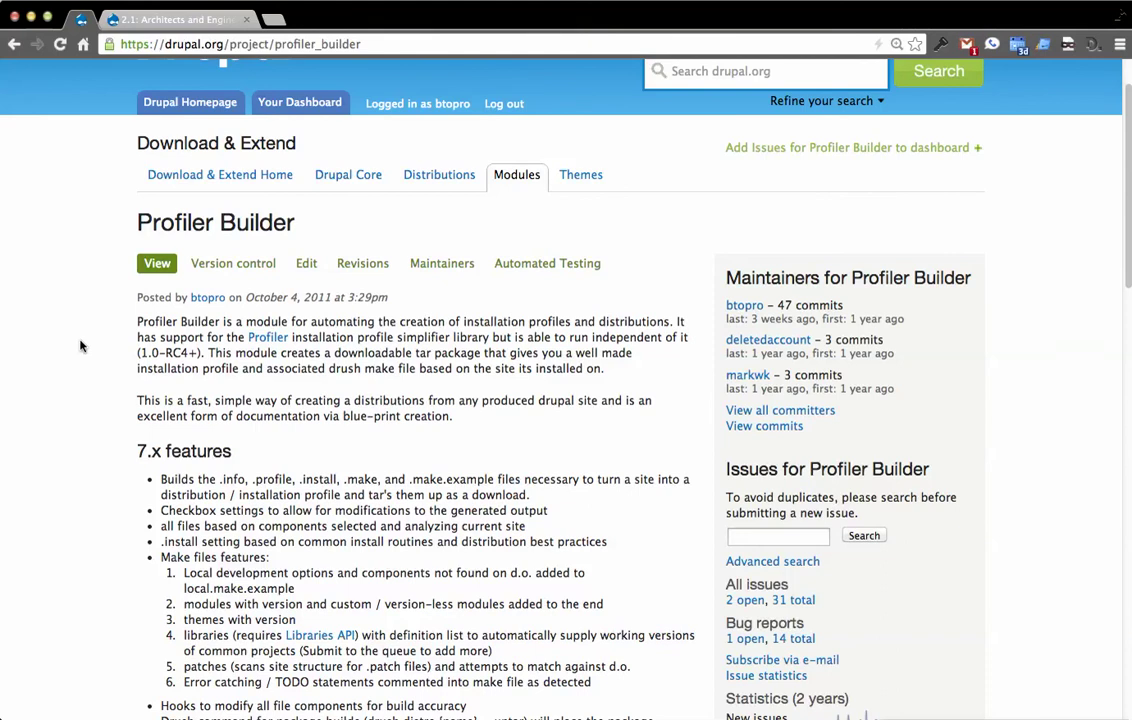
scroll(91, 372, down, 2)
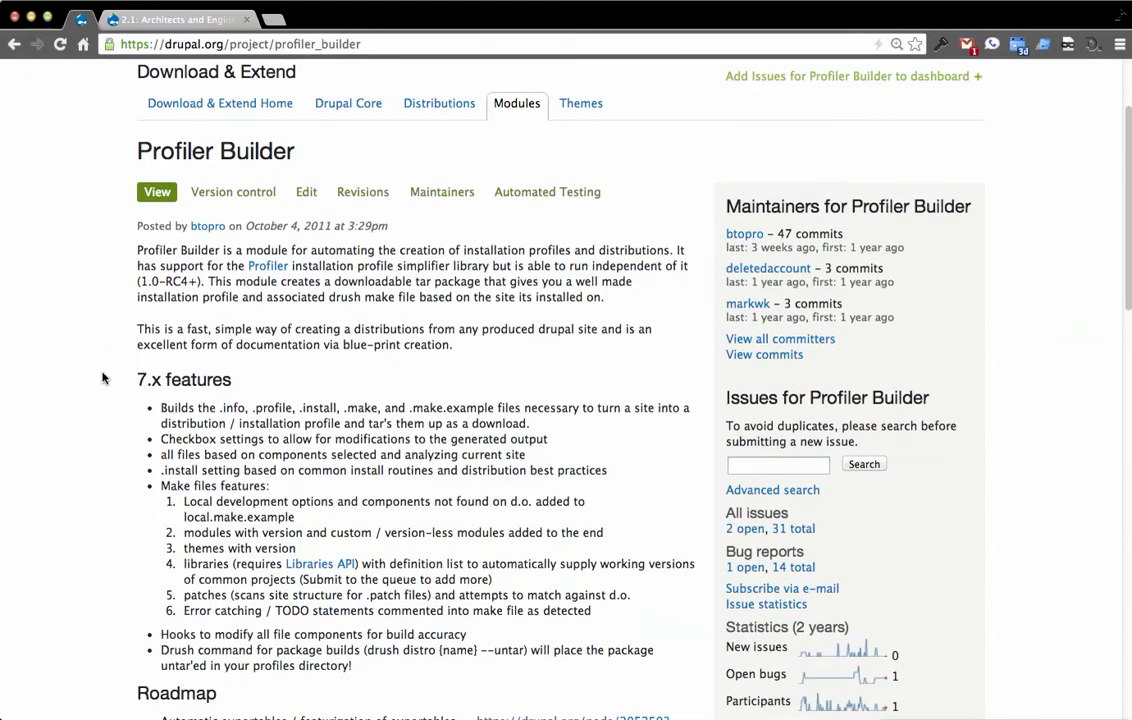
scroll(101, 412, down, 10)
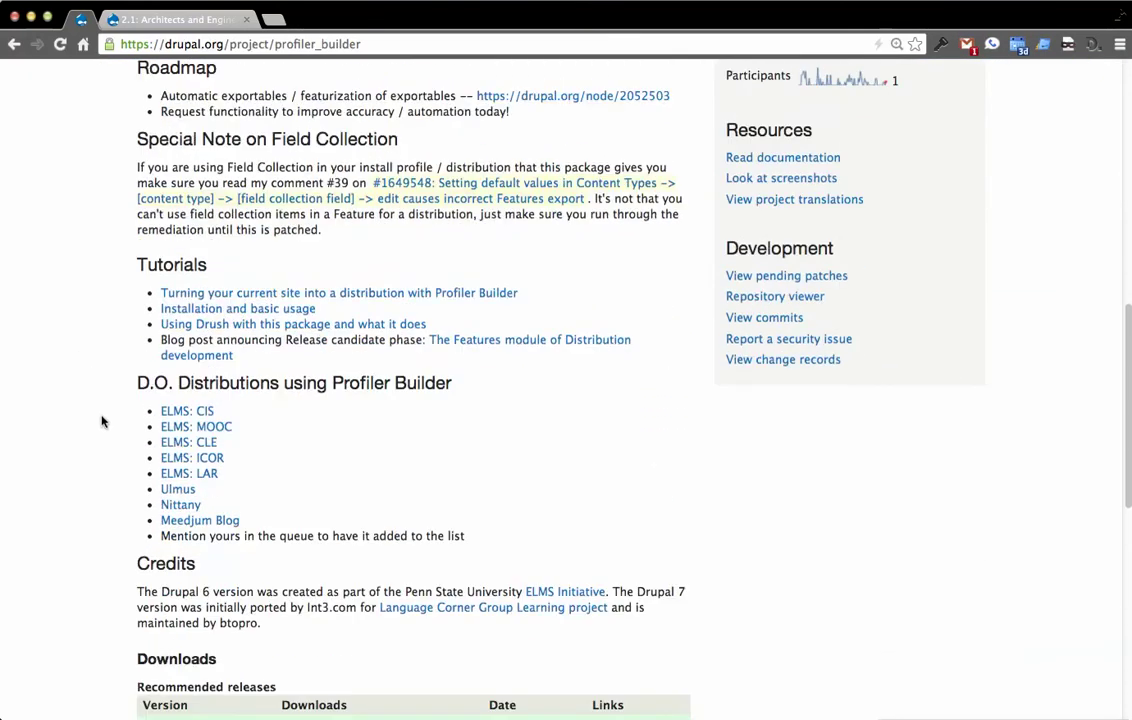
scroll(576, 497, down, 10)
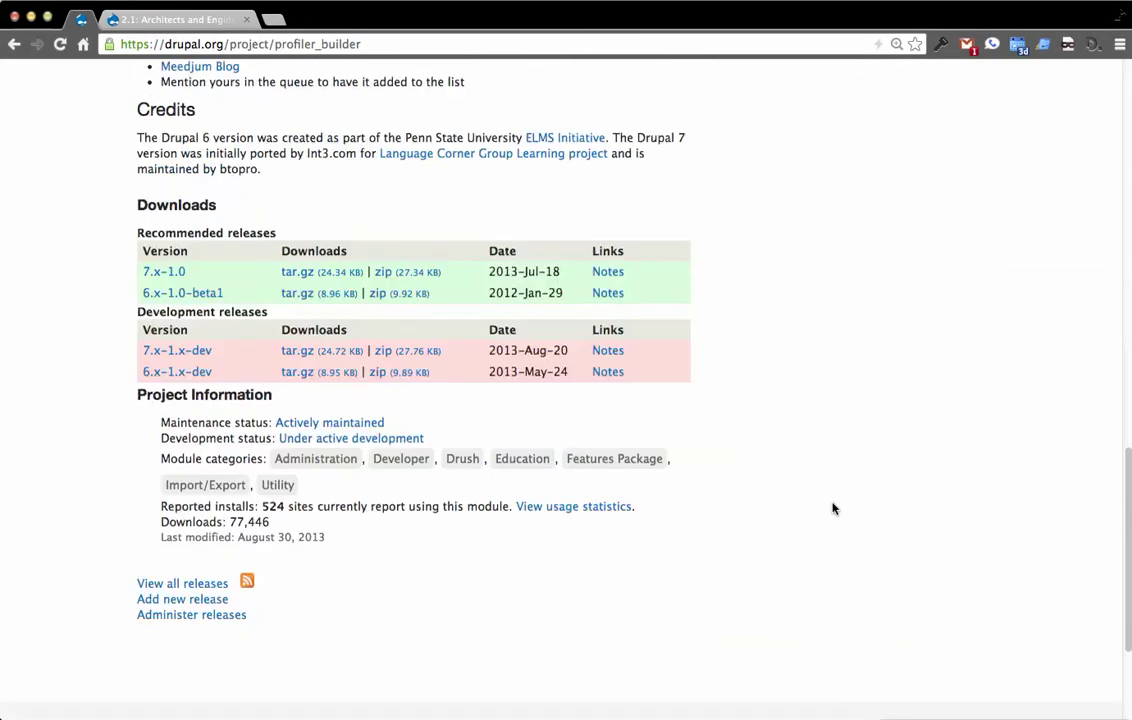
scroll(808, 462, up, 5)
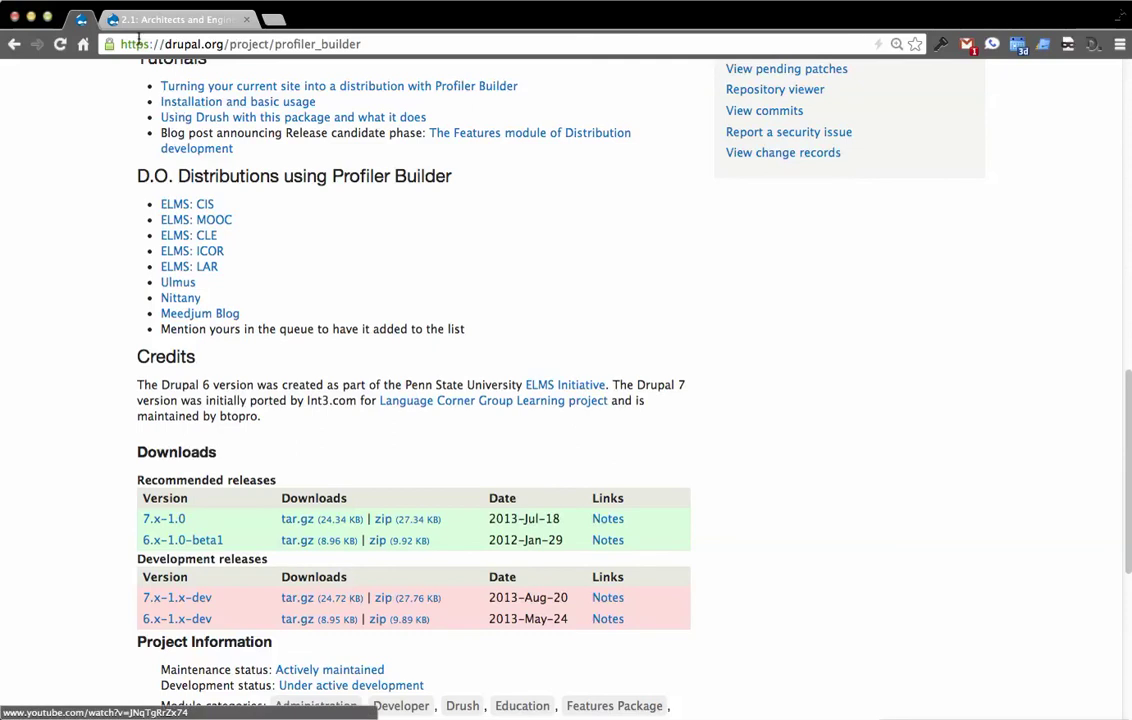
click(12, 44)
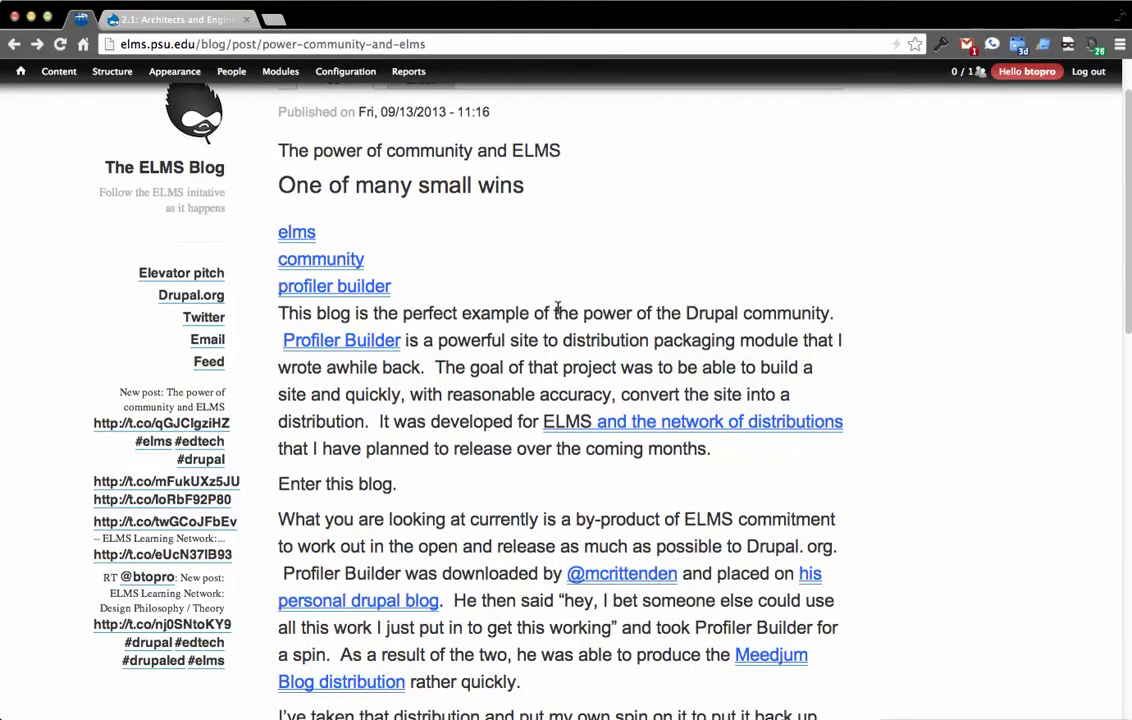
Scroll the community post down to its empty Disqus comments, then open its Edit tab.
scroll(571, 305, down, 3)
scroll(500, 301, up, 4)
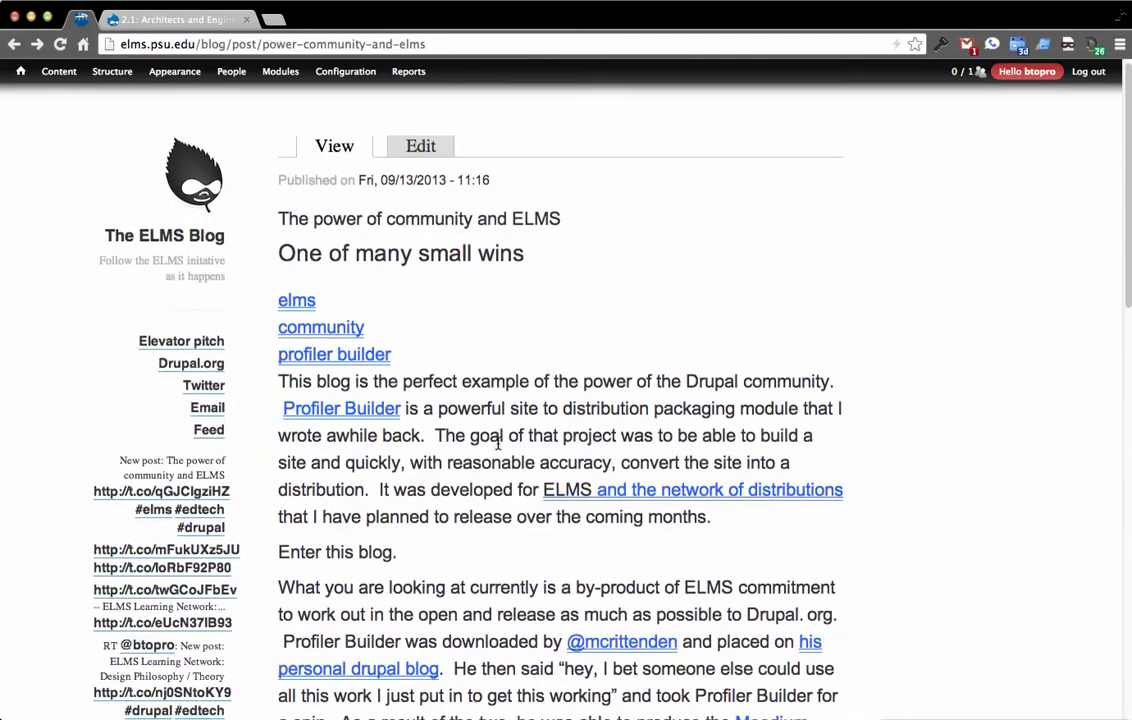
scroll(500, 450, down, 3)
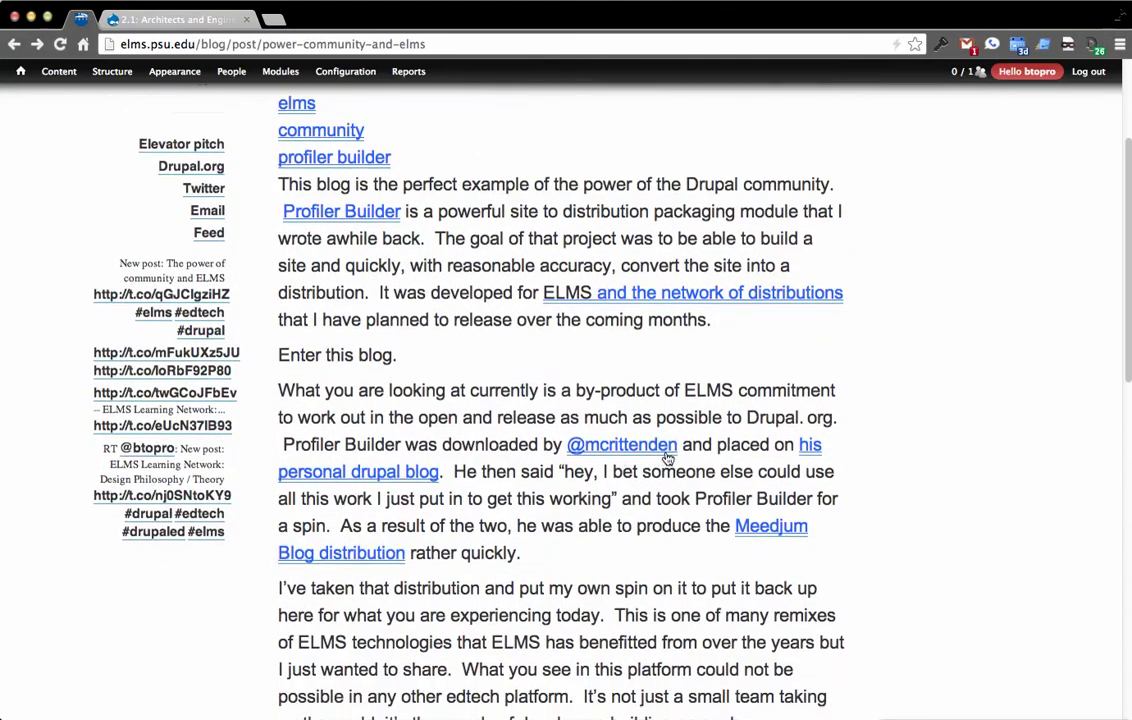
scroll(520, 321, down, 2)
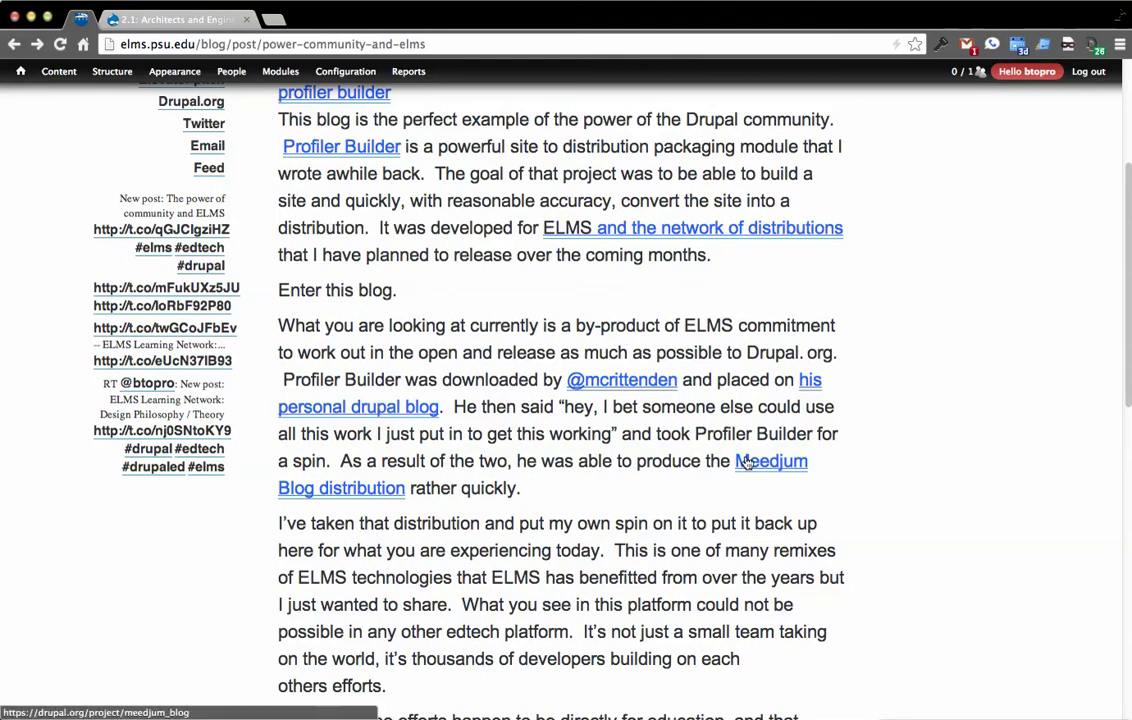
scroll(563, 452, up, 5)
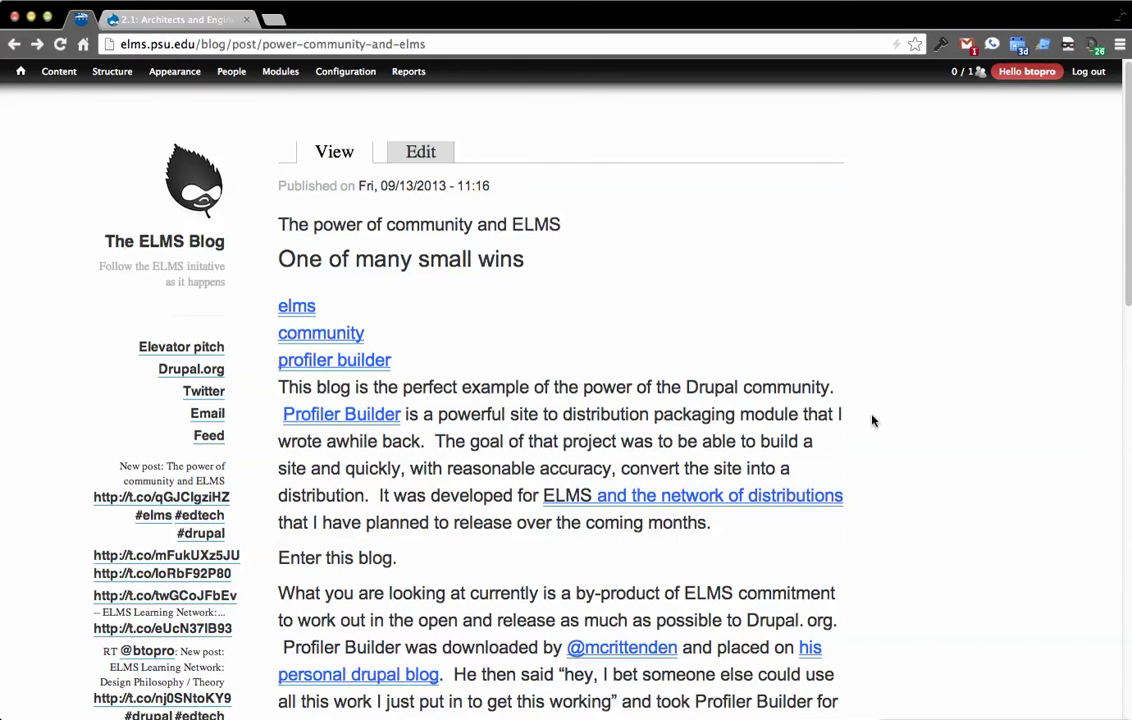
scroll(872, 420, down, 6)
scroll(872, 424, down, 3)
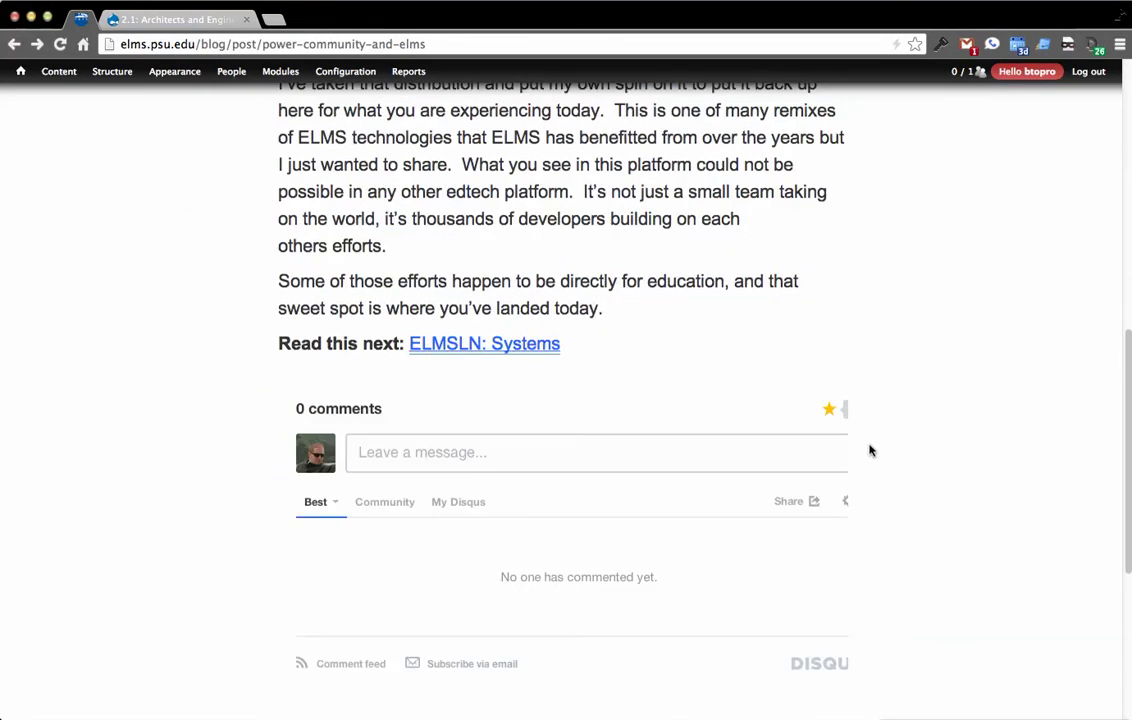
scroll(870, 451, up, 10)
click(421, 153)
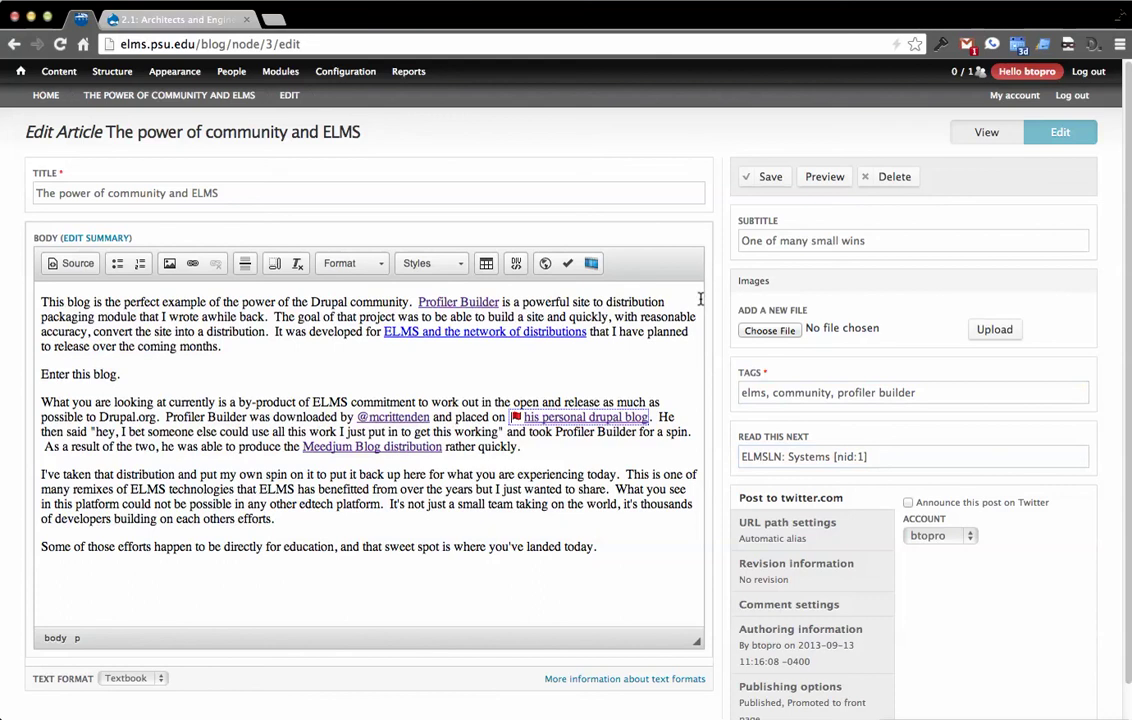
In the Edit Article form, check the post's tags and show Comment settings with Disqus enabled.
click(821, 394)
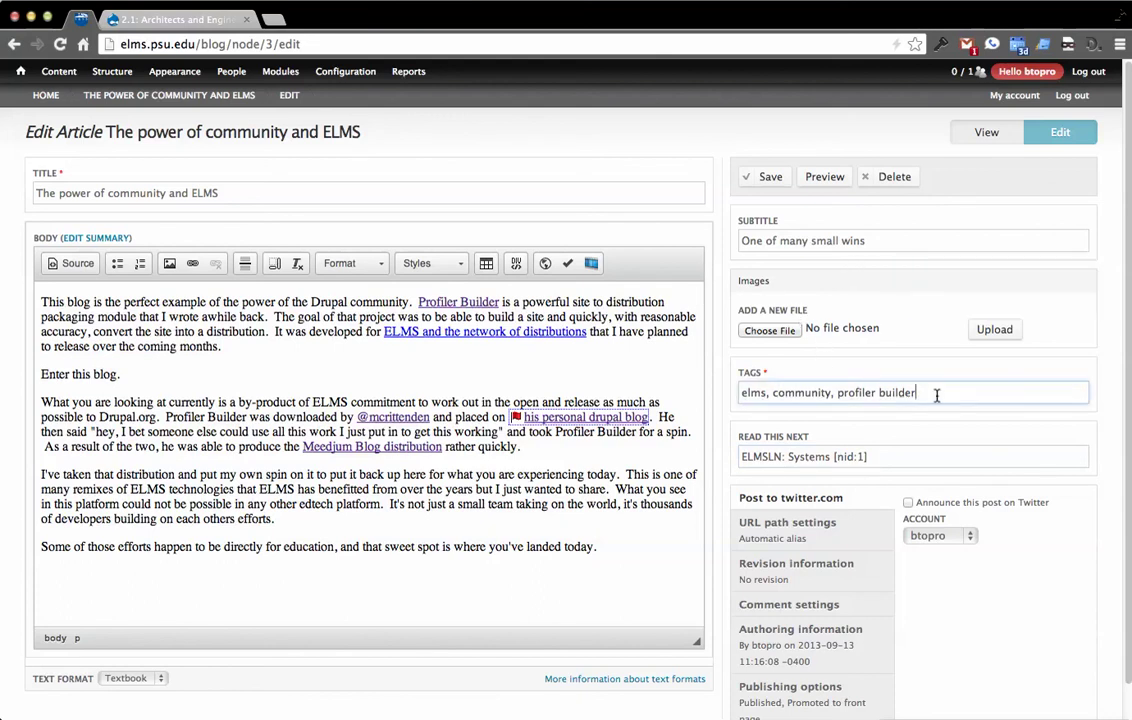
scroll(930, 395, down, 1)
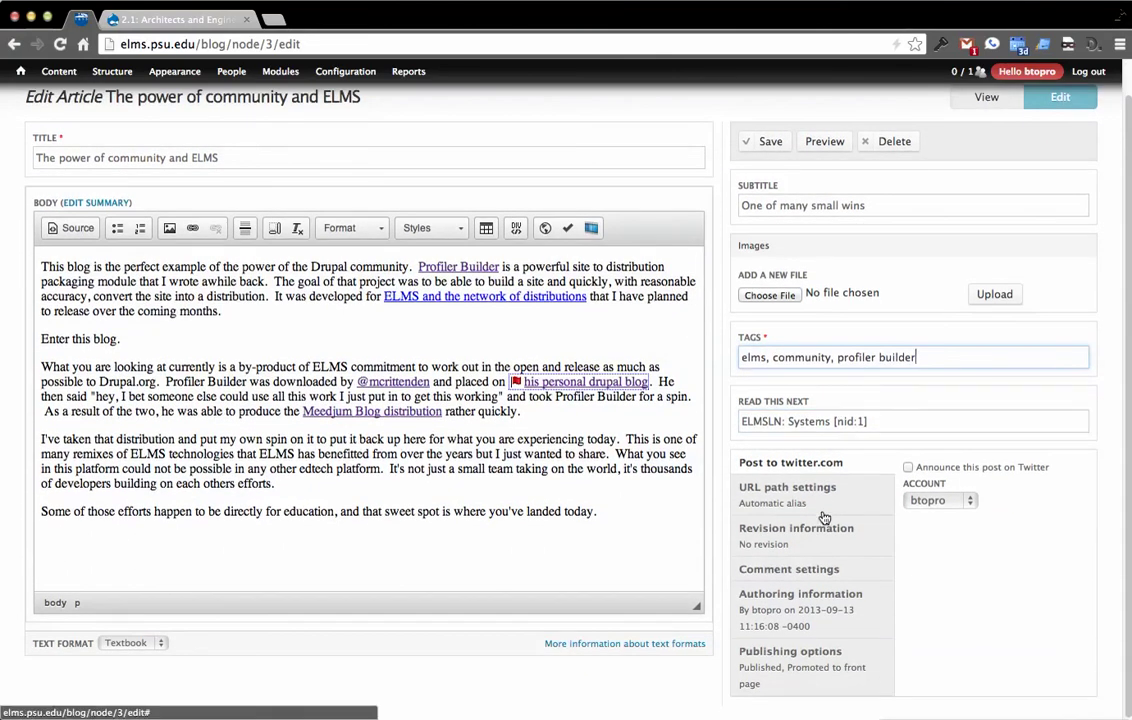
click(812, 573)
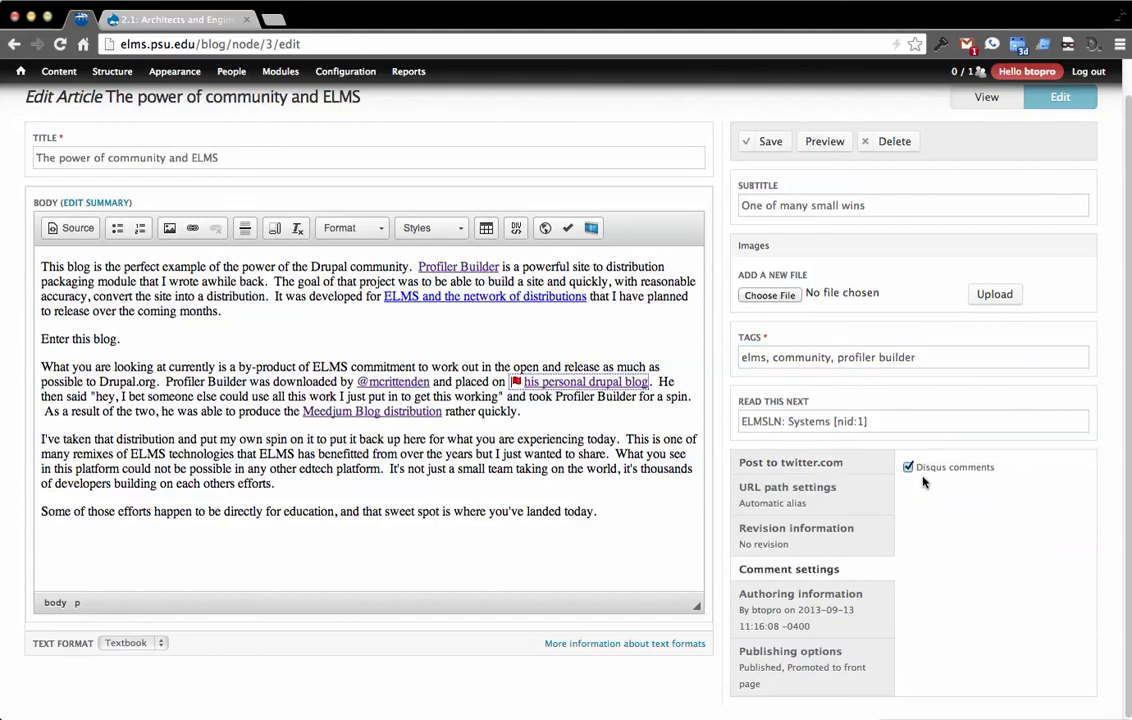
scroll(698, 270, up, 1)
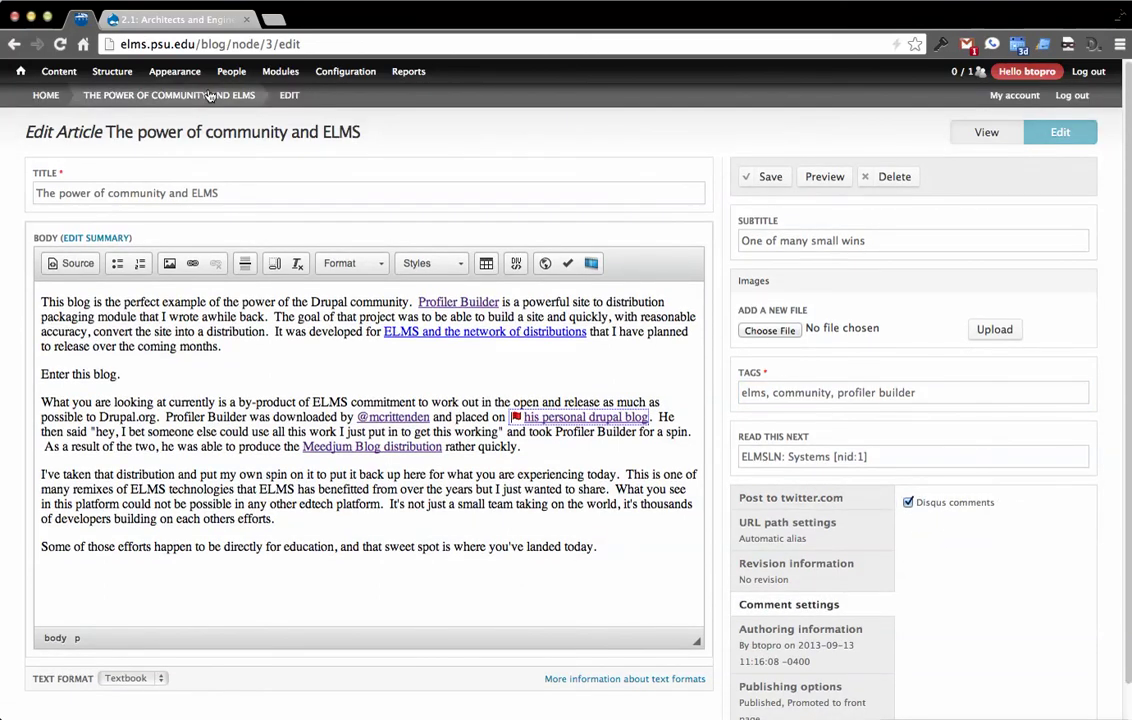
Leave the edit form unsaved via the HOME breadcrumb and reopen 'The power of community and ELMS' to read.
click(44, 100)
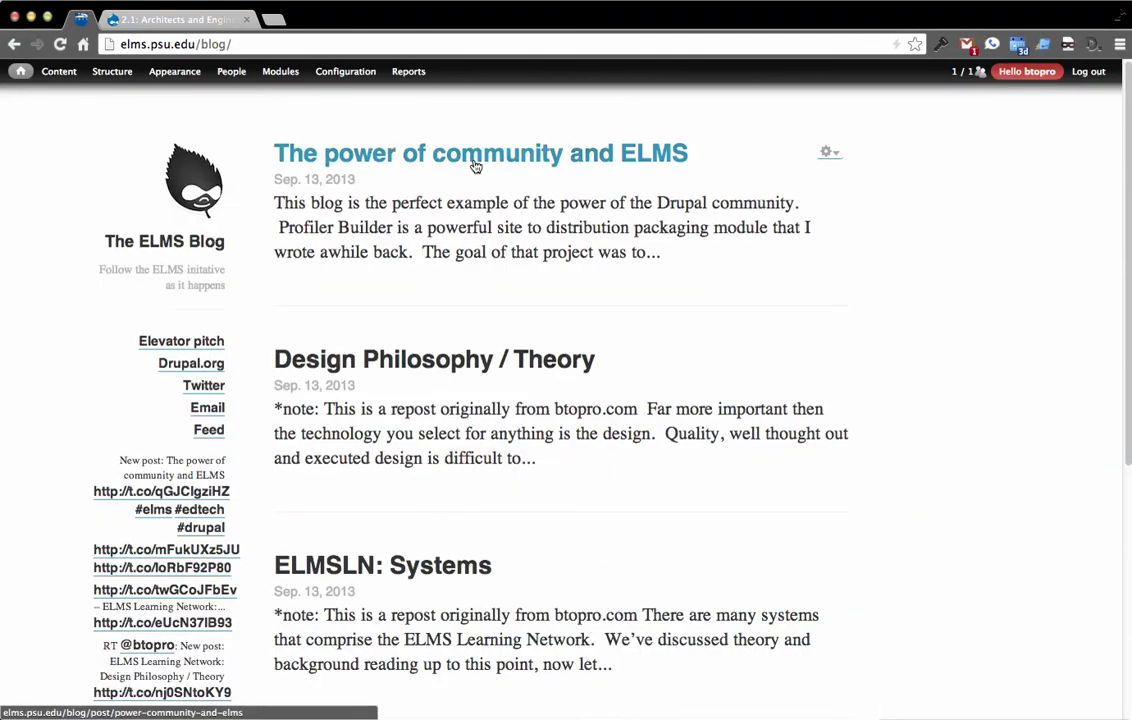
click(476, 166)
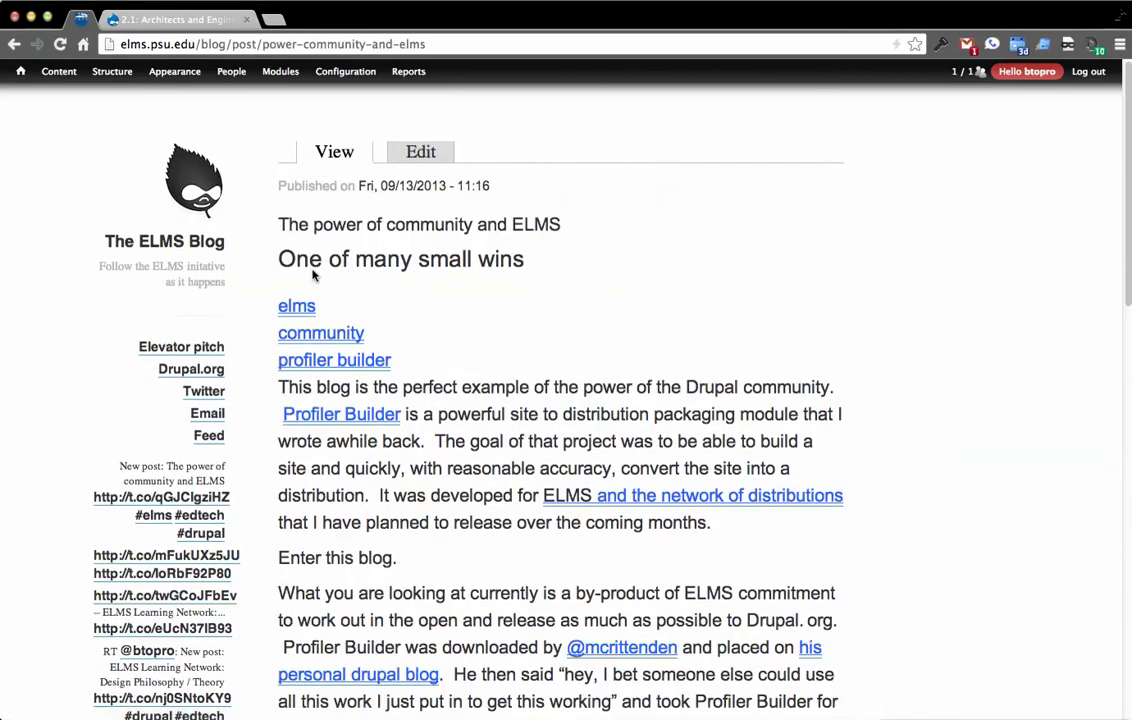
scroll(944, 403, down, 3)
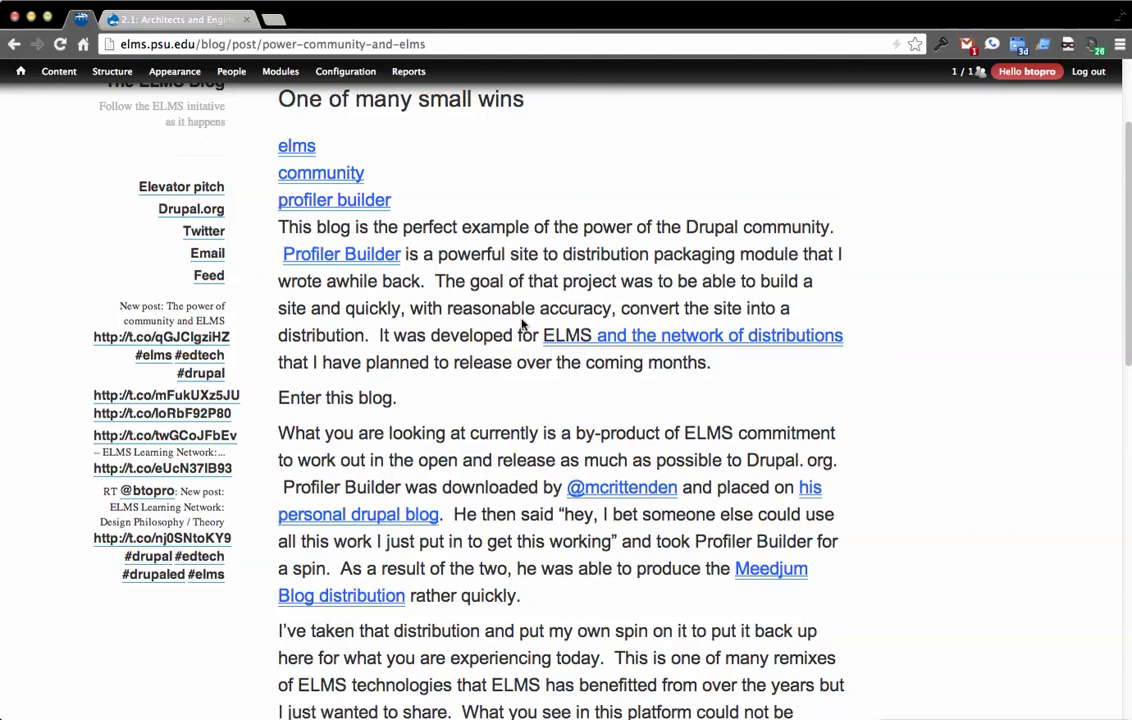
scroll(490, 318, down, 2)
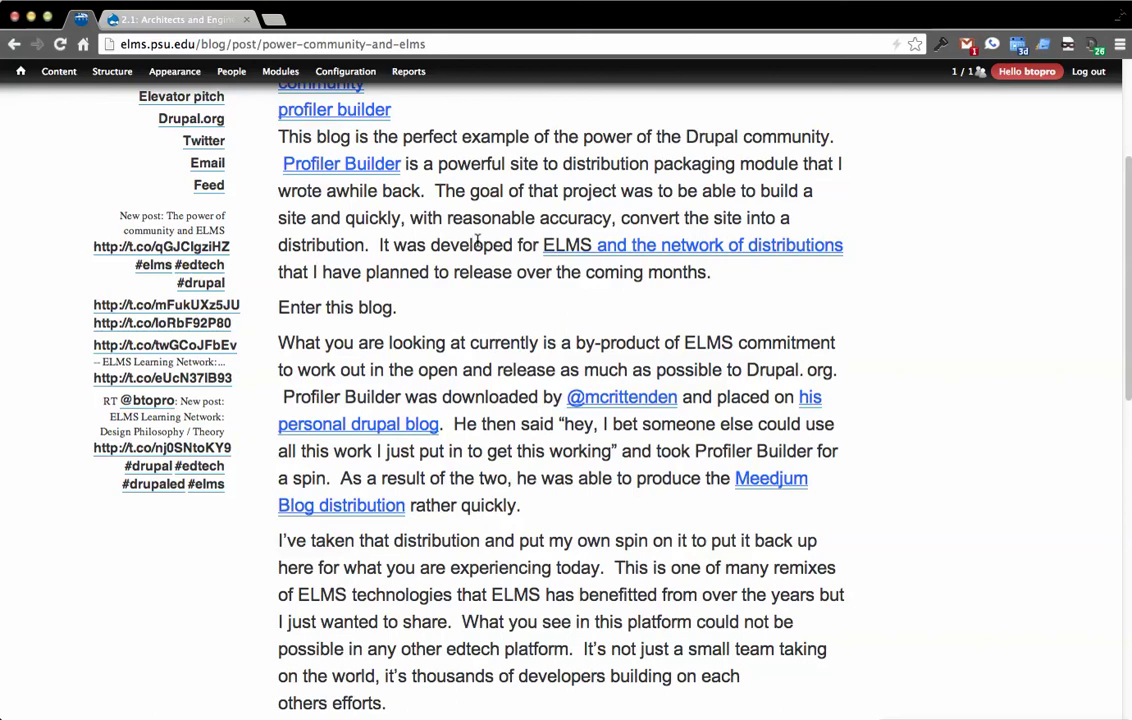
Browse PowerPoint slides 20–22, settling on slide 21's University Middleware diagram.
key(super+Tab)
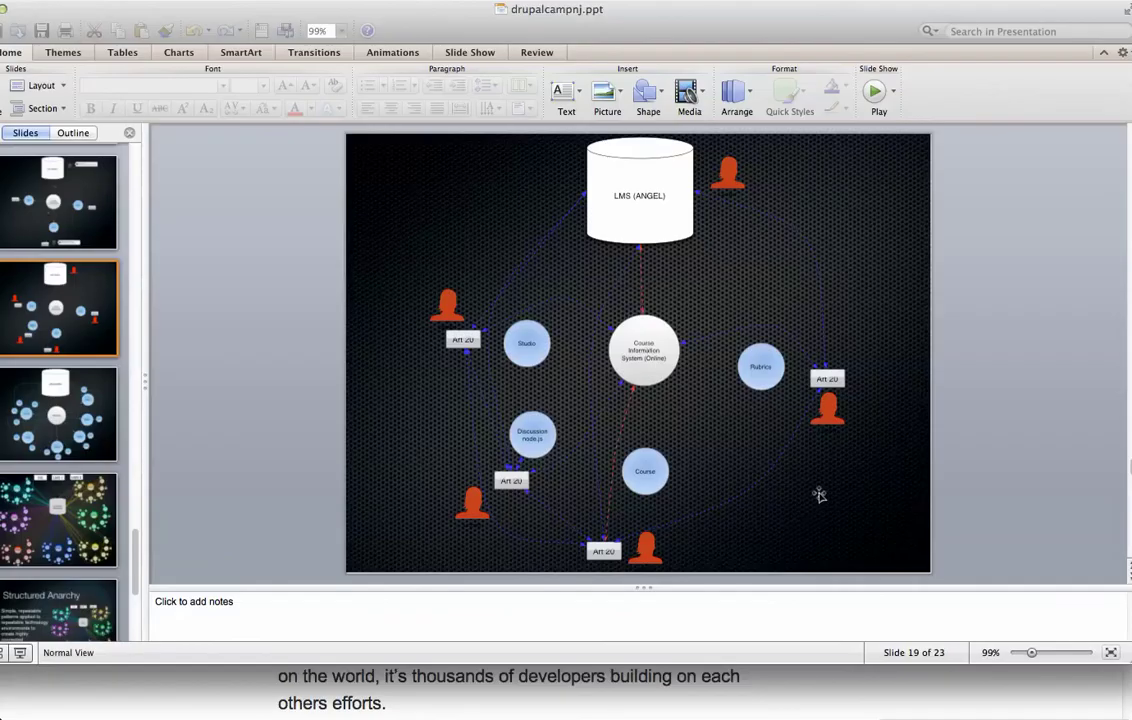
click(60, 422)
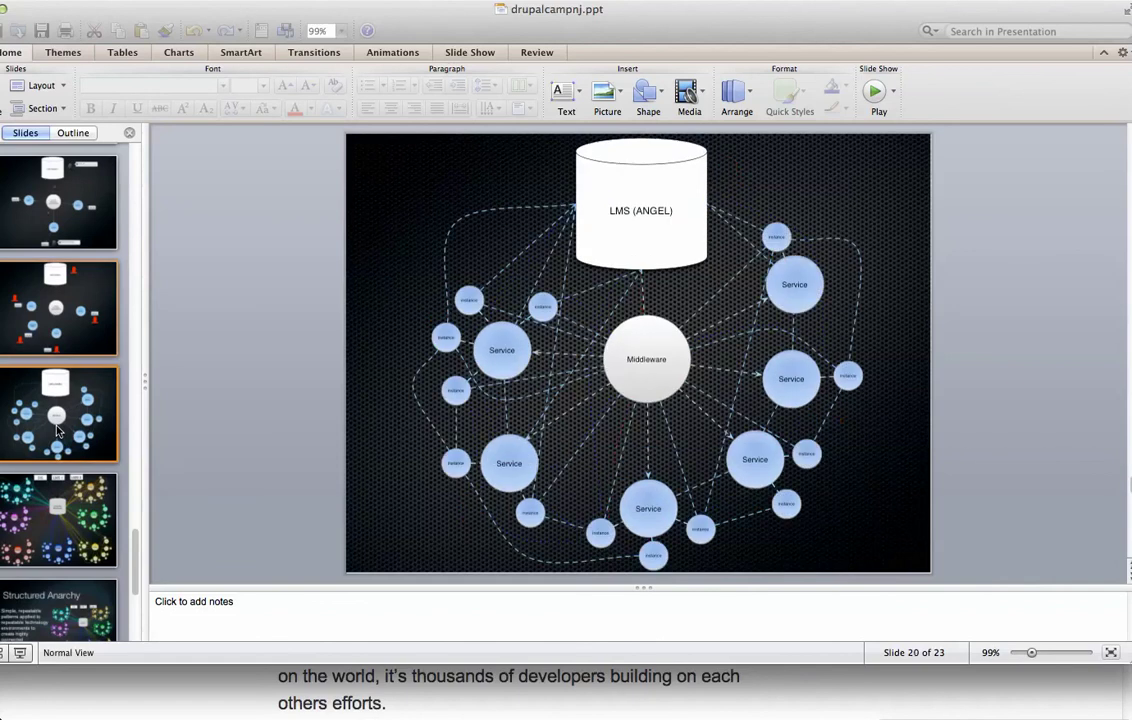
click(63, 515)
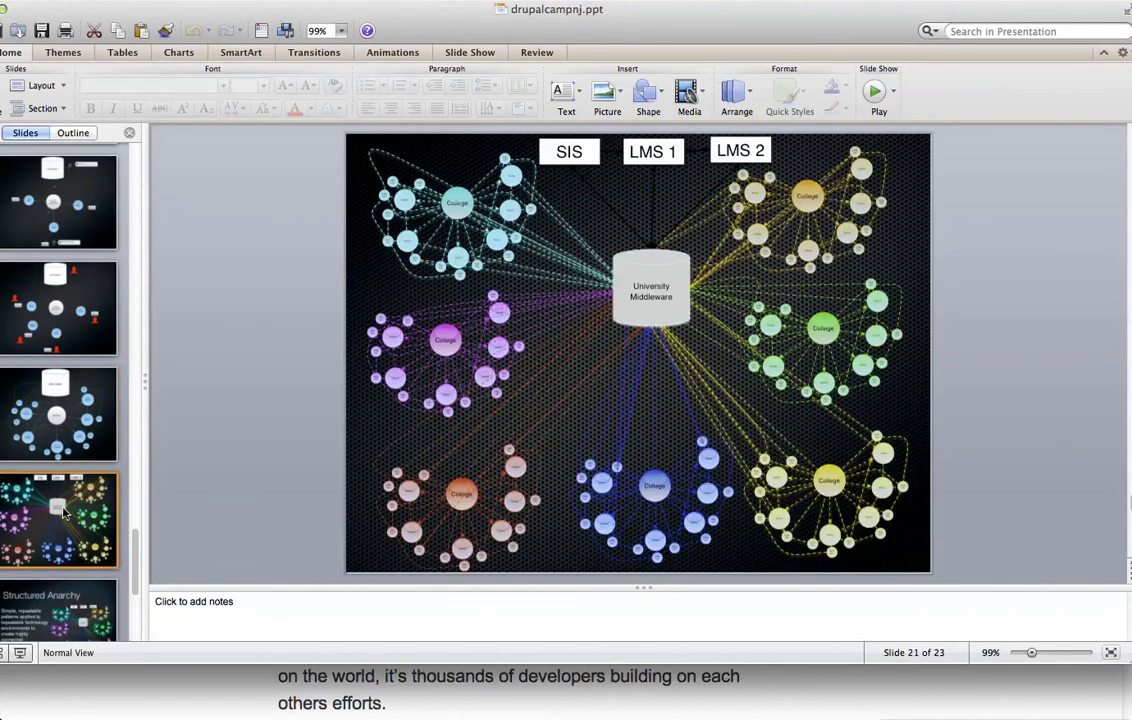
scroll(61, 447, down, 3)
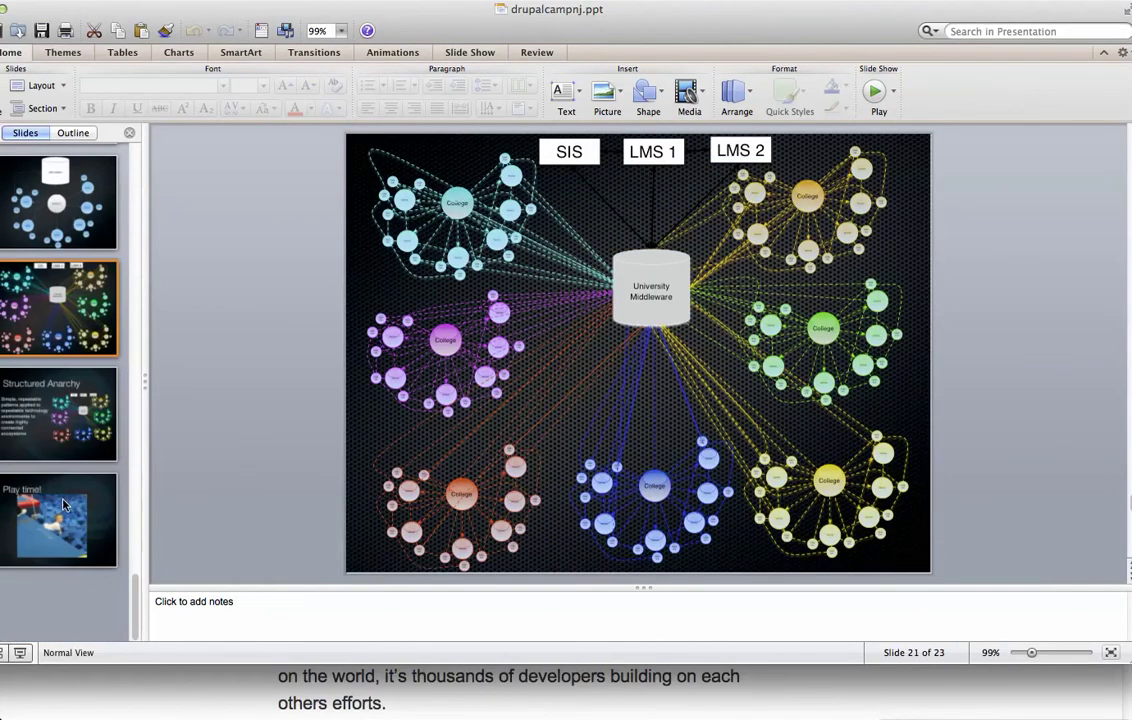
click(62, 442)
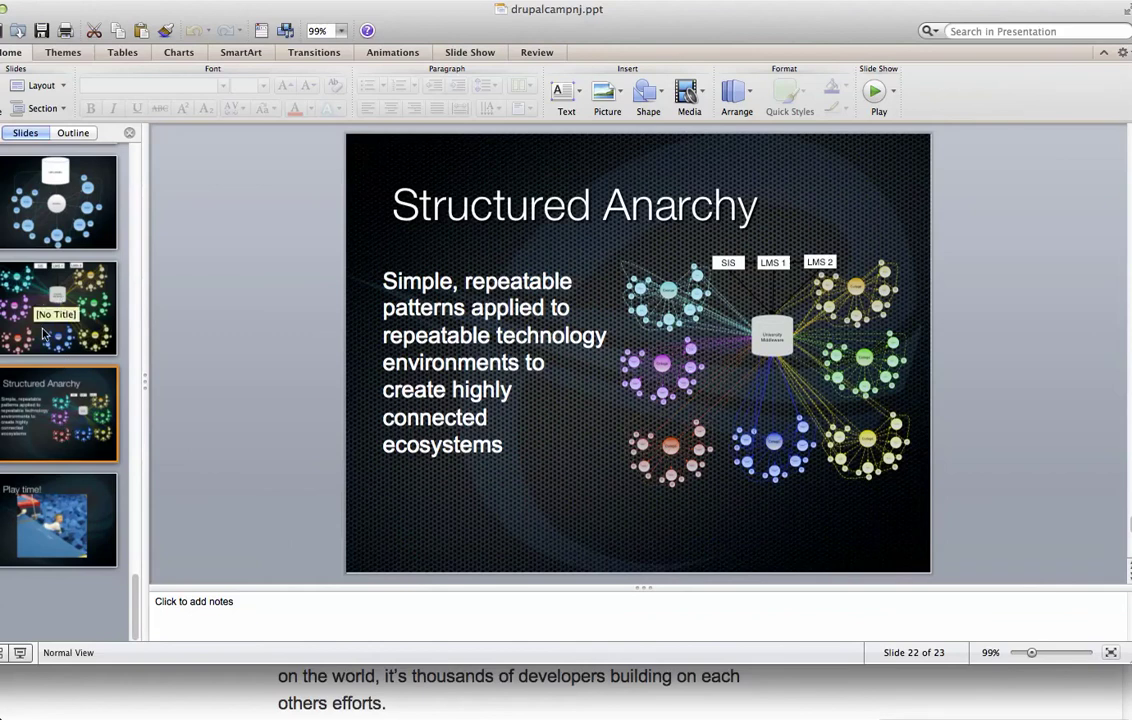
click(42, 335)
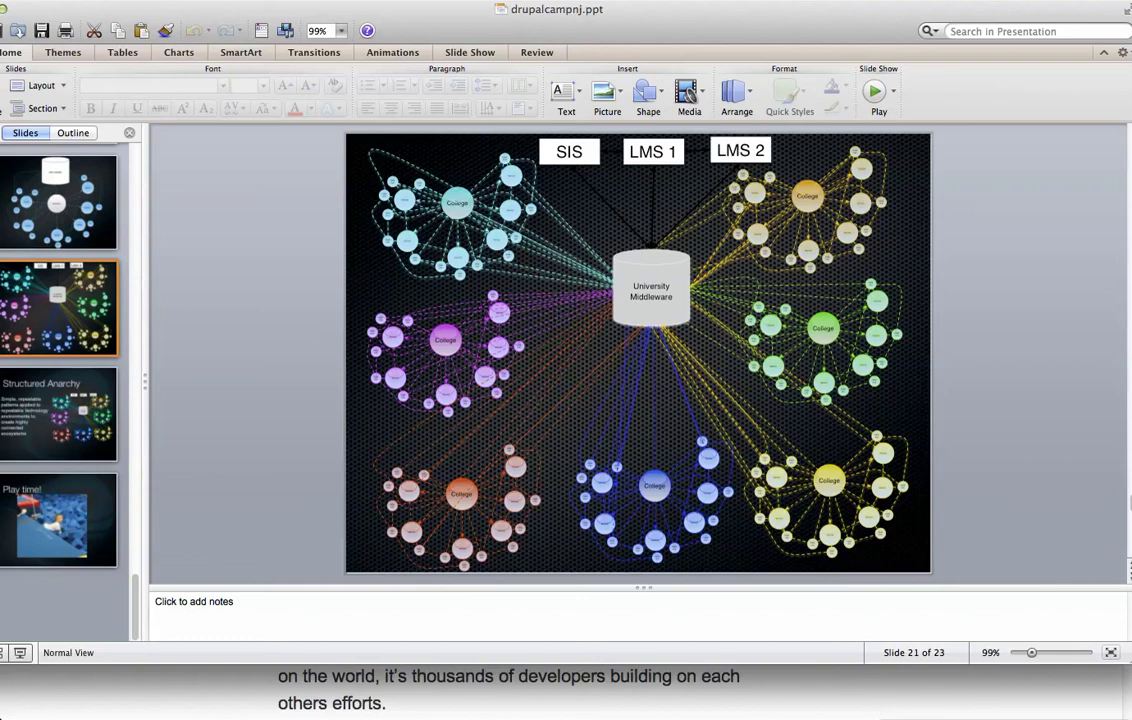
In Navicat, expand VMhost, try connecting to VM Host - Online, dismiss the failure, then hide Navicat.
key(super+Tab)
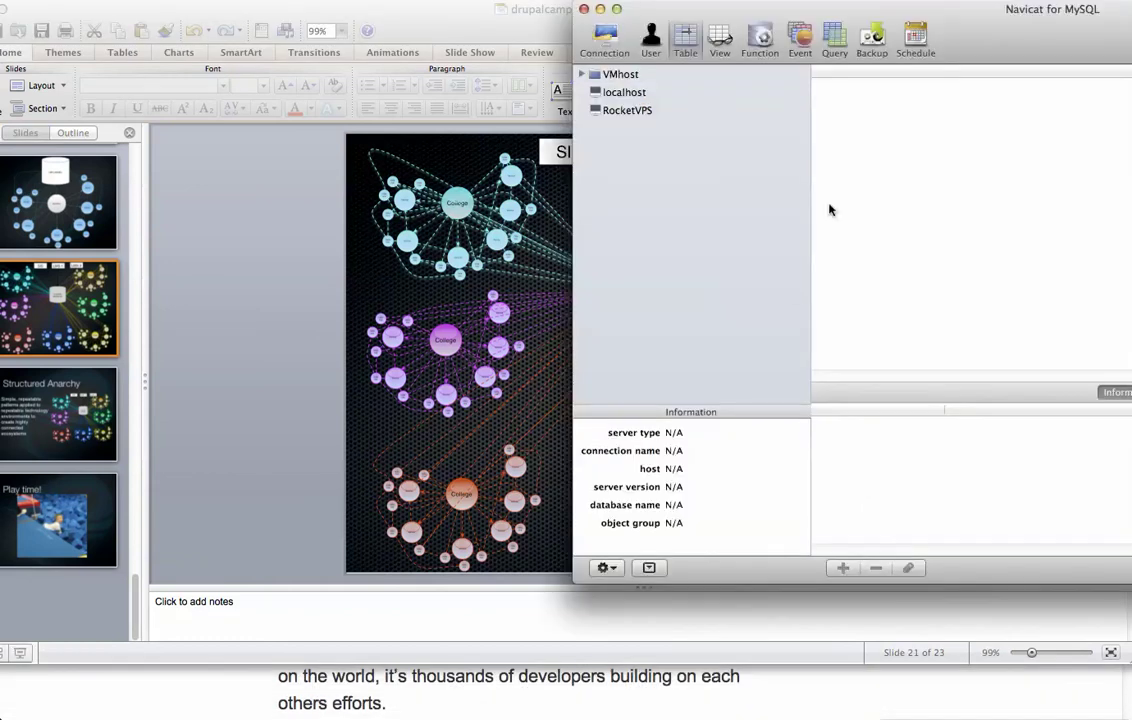
drag(950, 31, 565, 135)
double_click(248, 180)
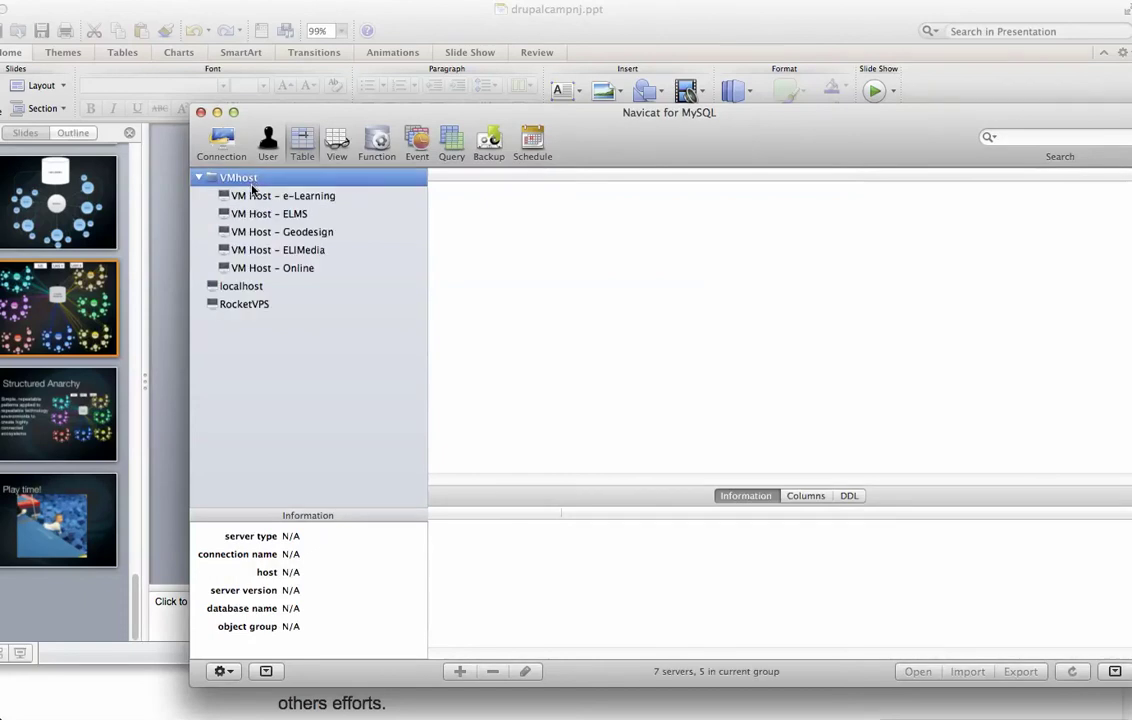
double_click(261, 269)
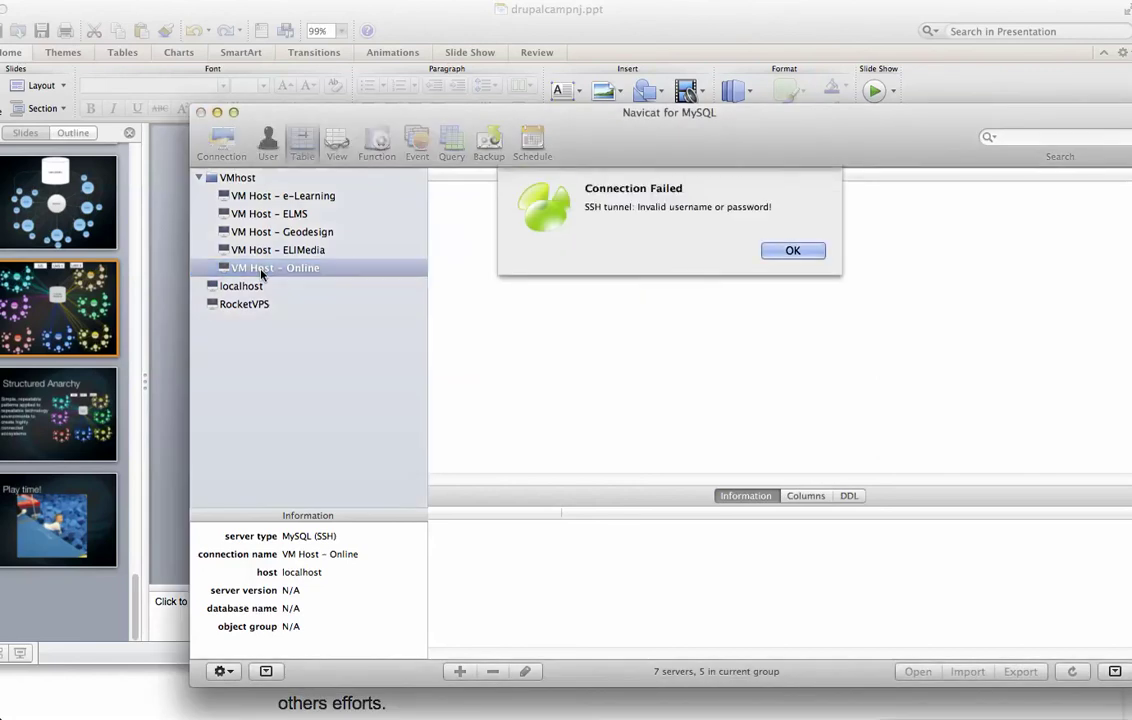
click(797, 257)
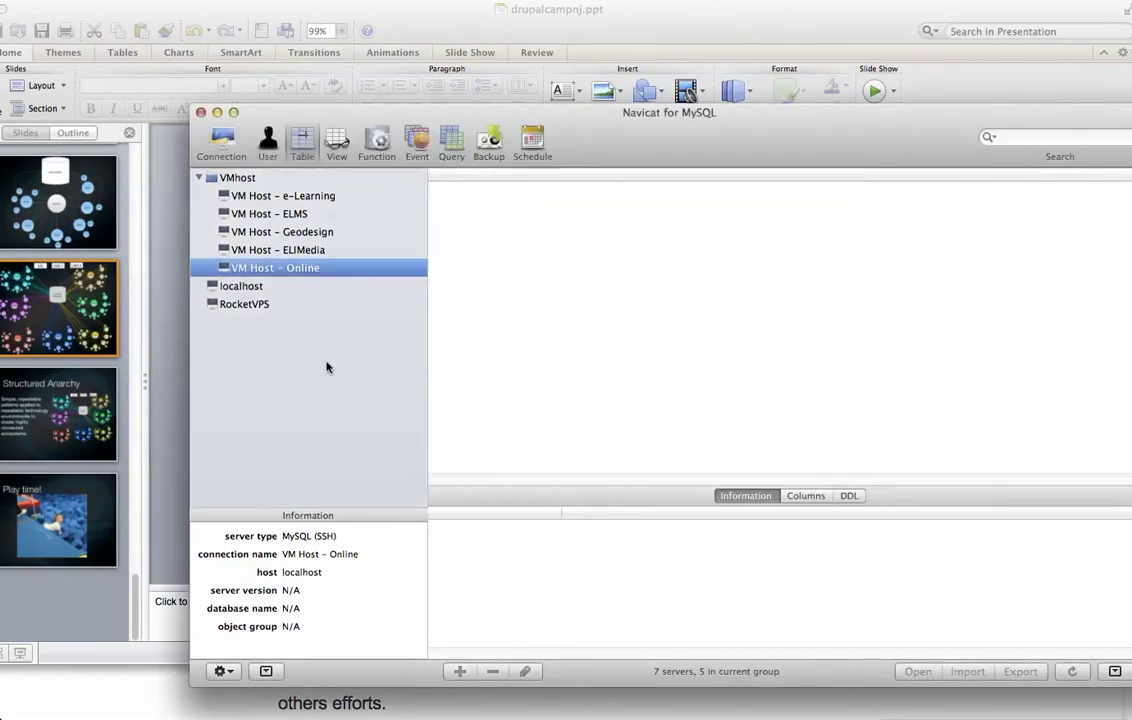
key(super+Tab)
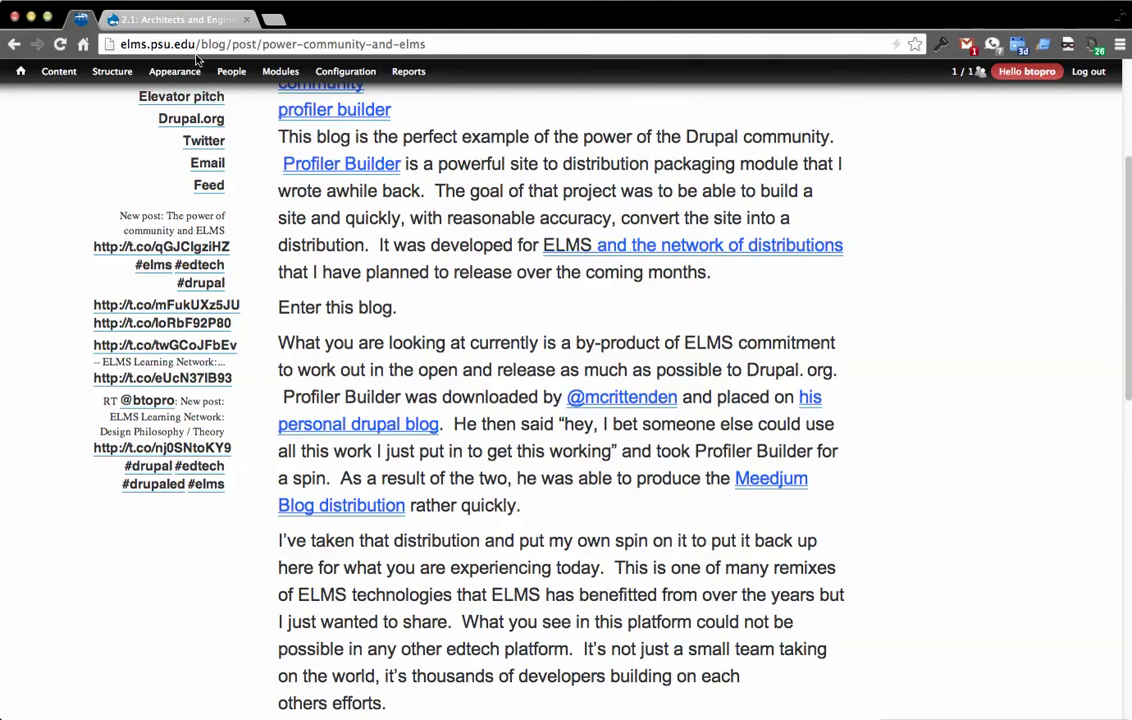
Load drupal.psu.edu in the browser address bar.
click(120, 44)
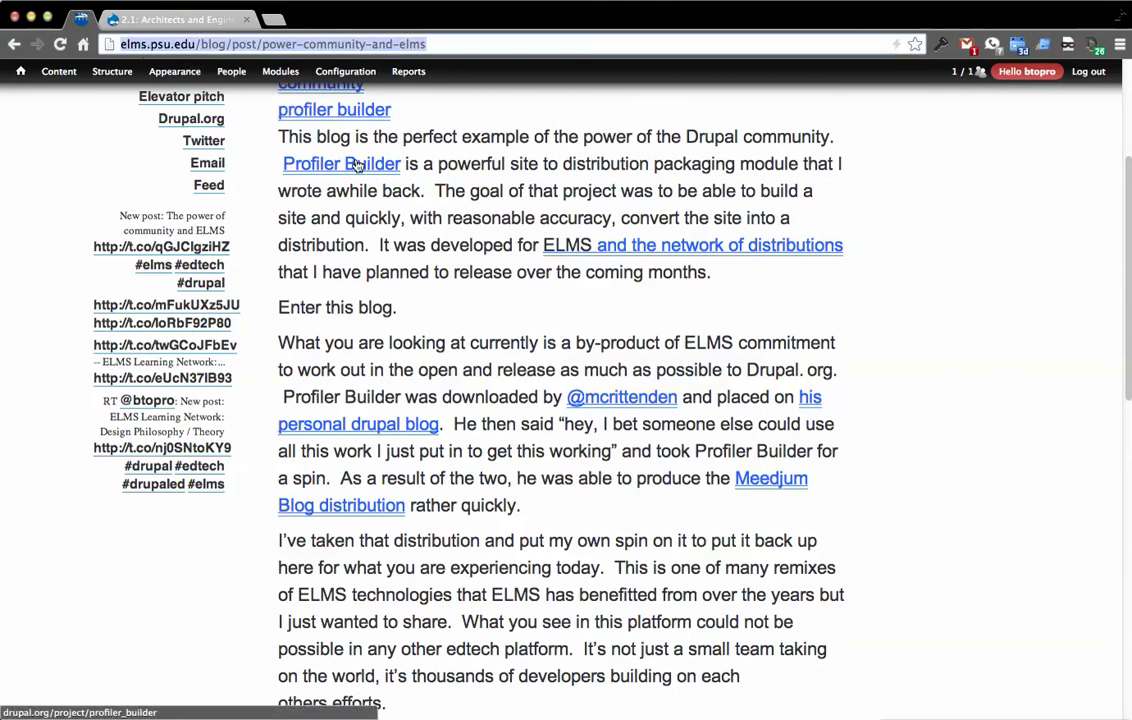
scroll(365, 180, up, 2)
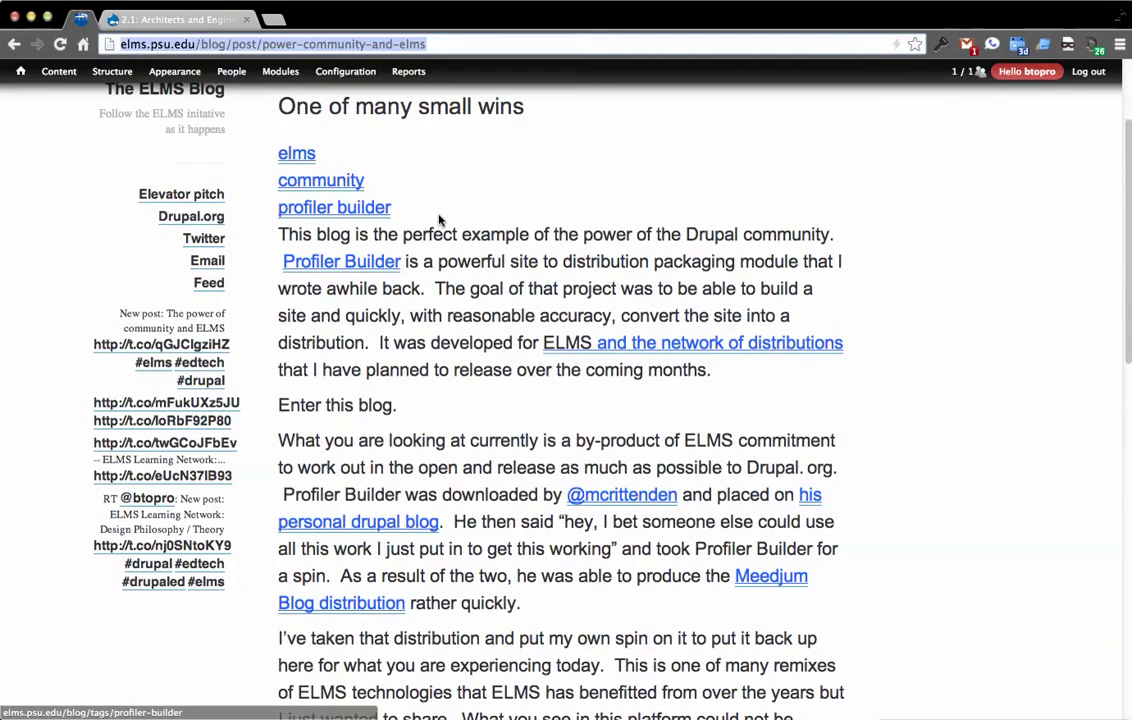
text(drupal.psu.edu)
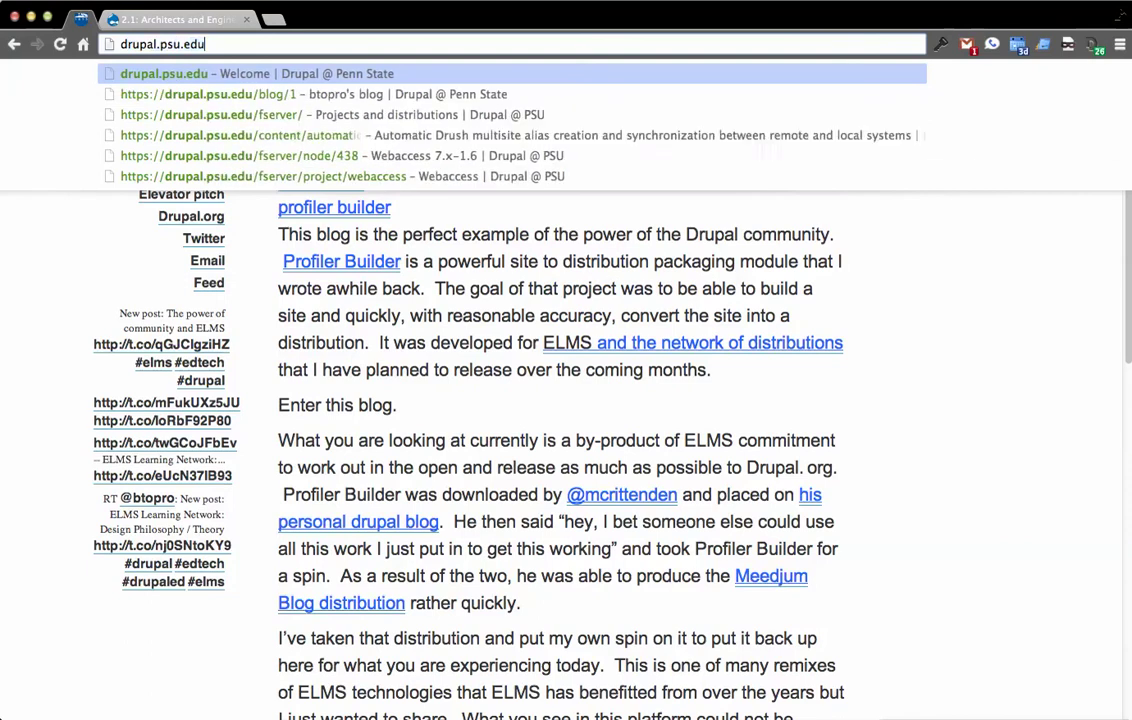
key(Return)
Open the 'Automatic Drush multisite alias creation and synchronization' post from Most Recent Posts and read it.
scroll(291, 366, down, 6)
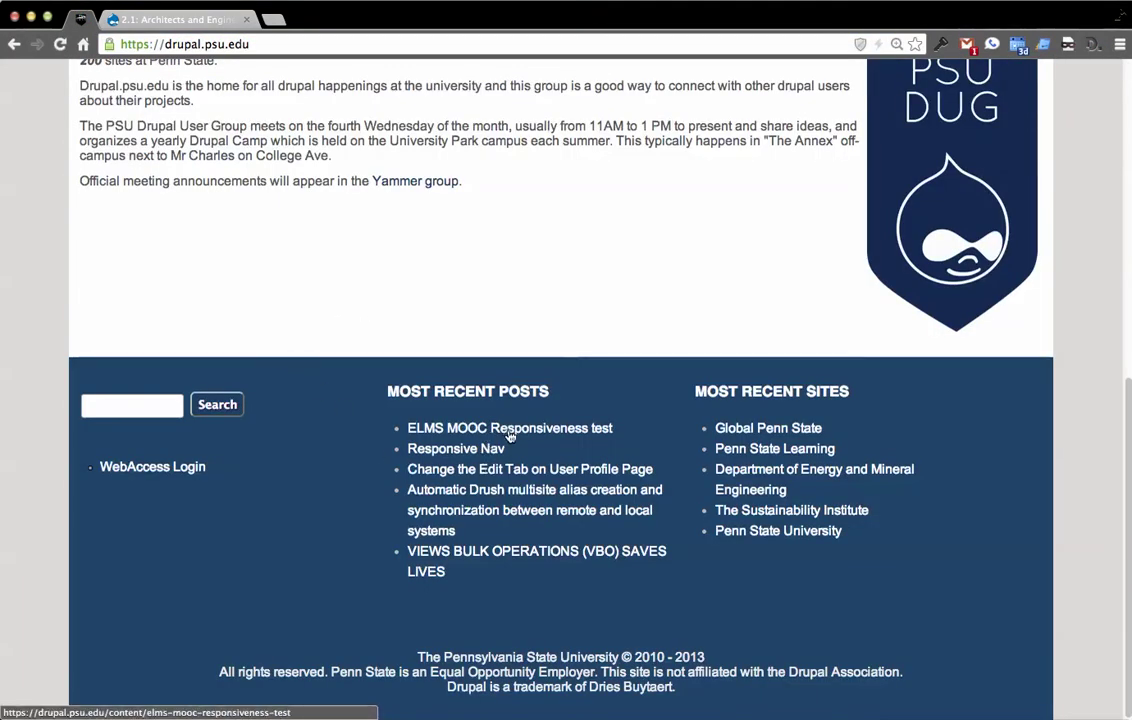
click(507, 500)
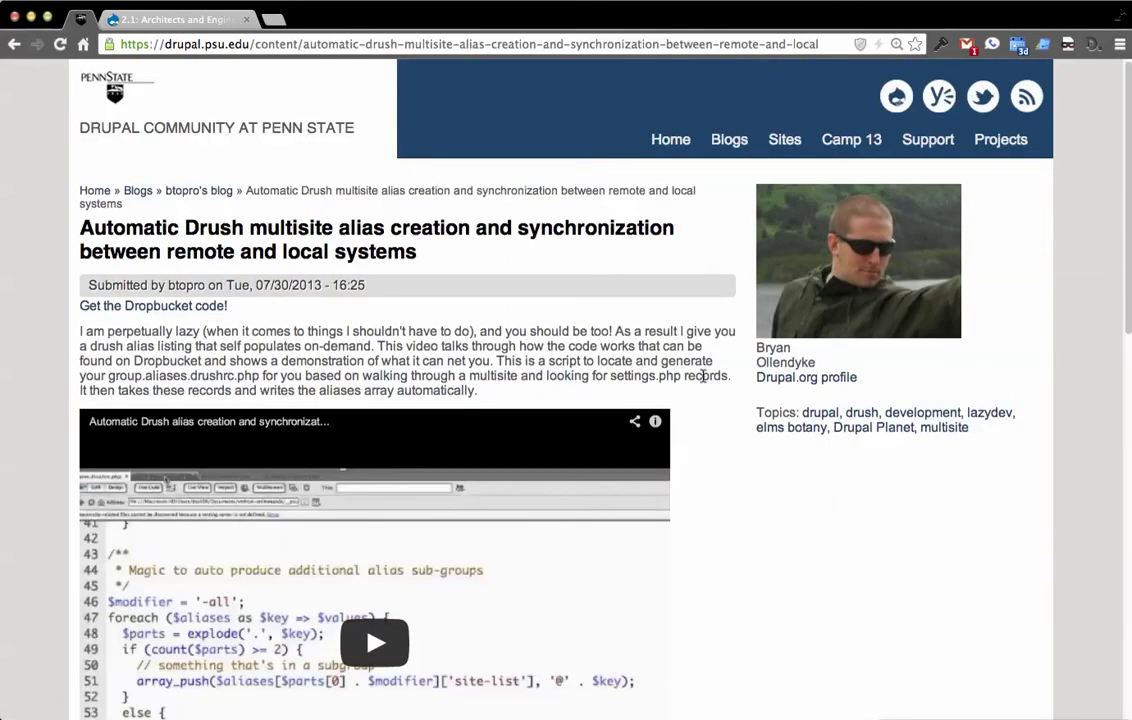
scroll(705, 390, down, 1)
scroll(705, 390, down, 3)
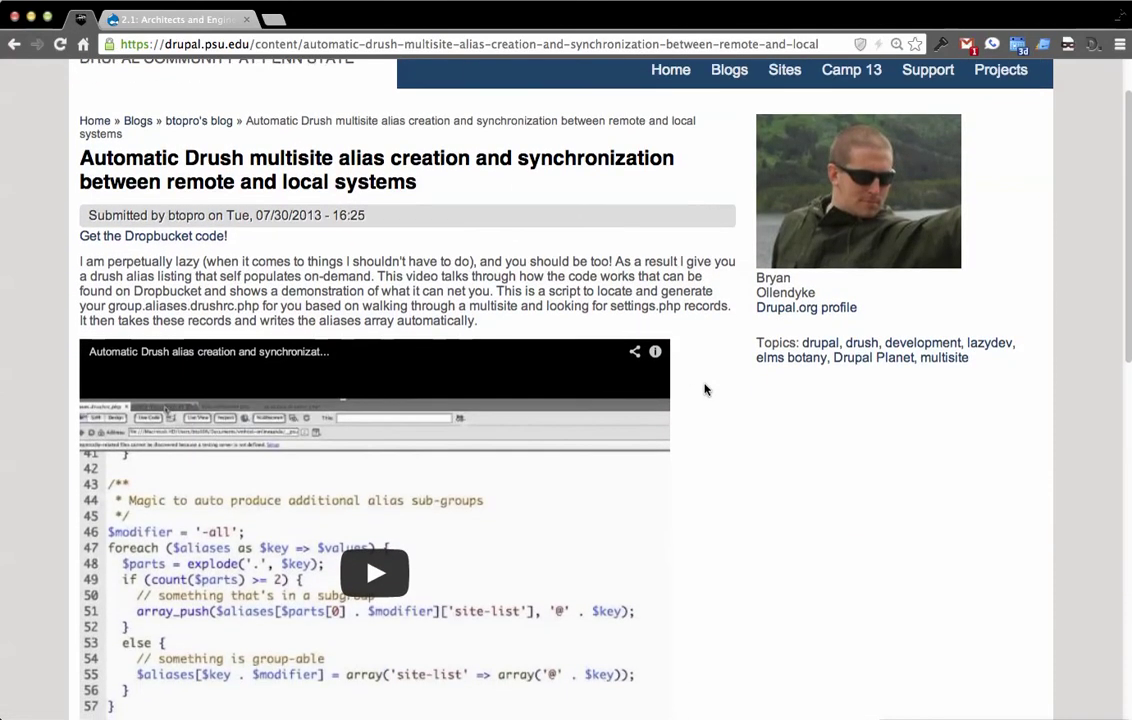
scroll(705, 390, down, 2)
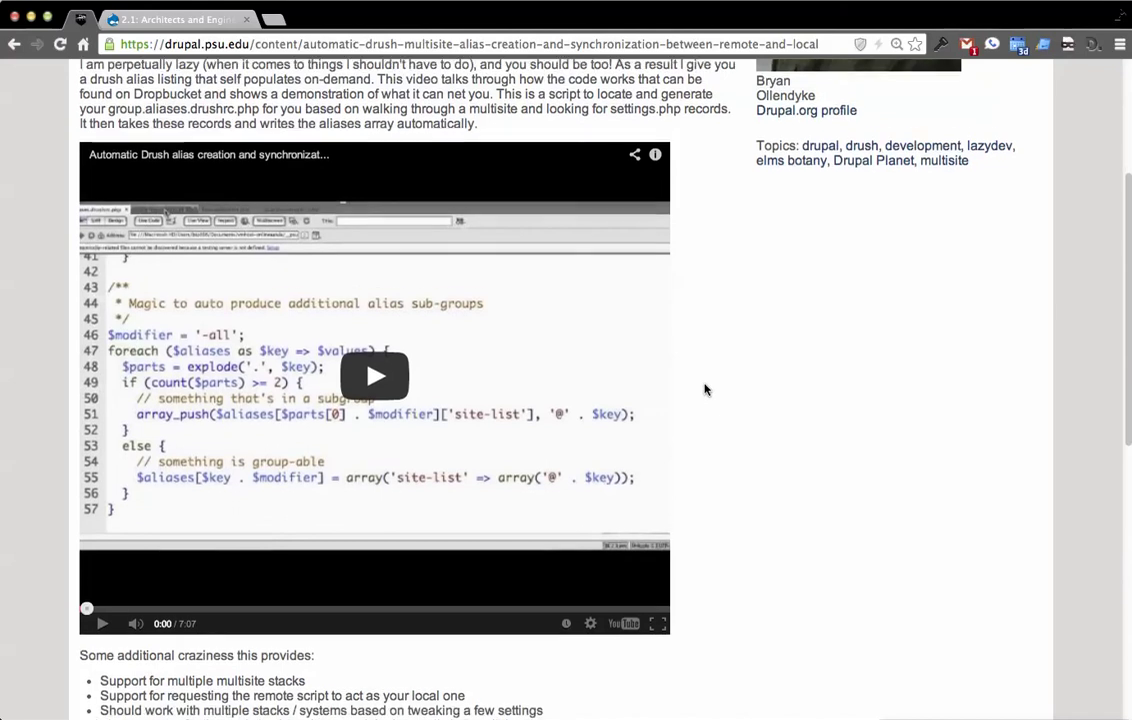
scroll(714, 399, down, 9)
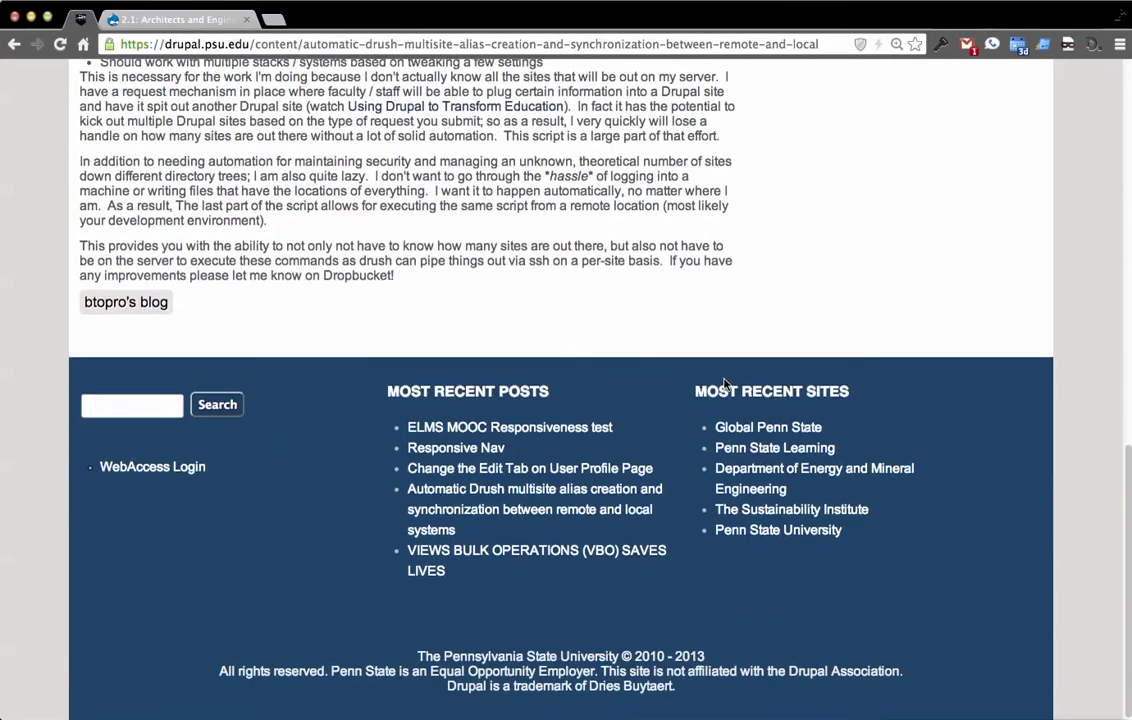
scroll(700, 420, up, 9)
scroll(723, 470, up, 5)
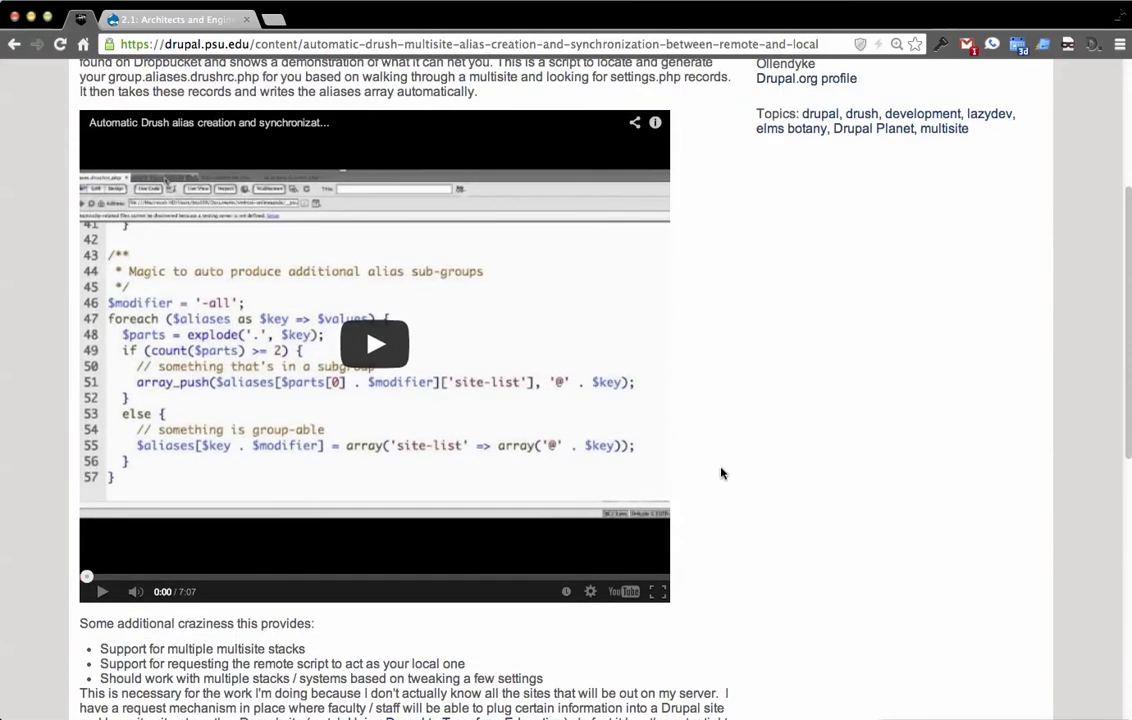
scroll(684, 460, down, 7)
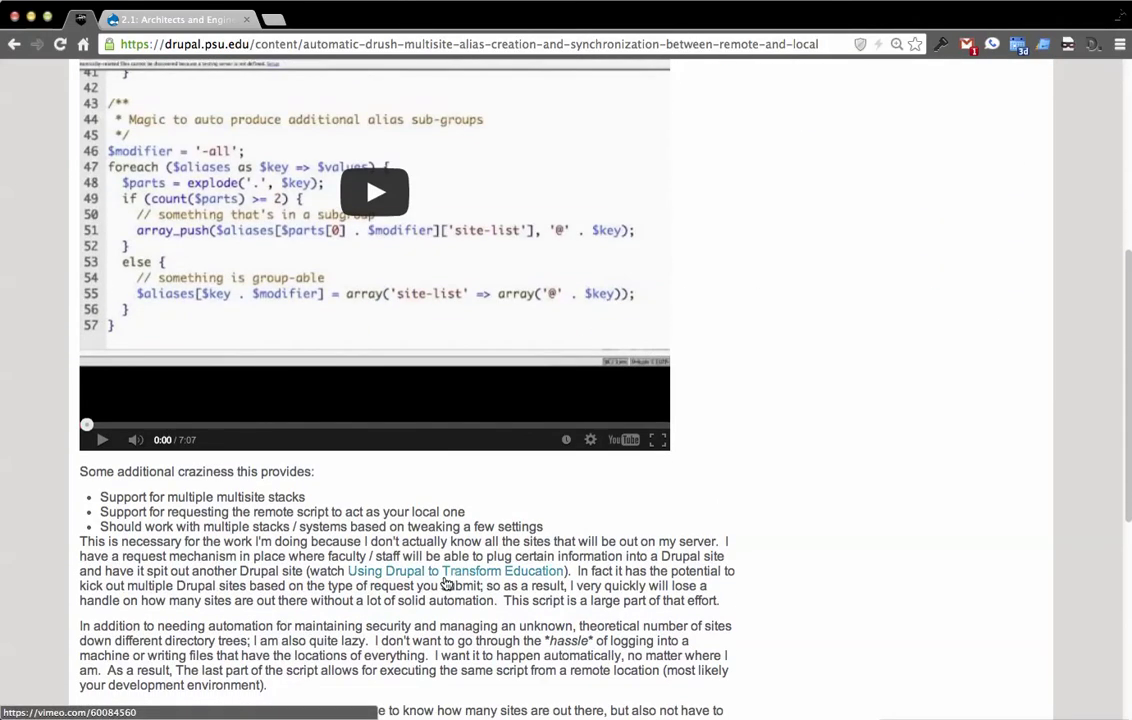
scroll(379, 604, down, 3)
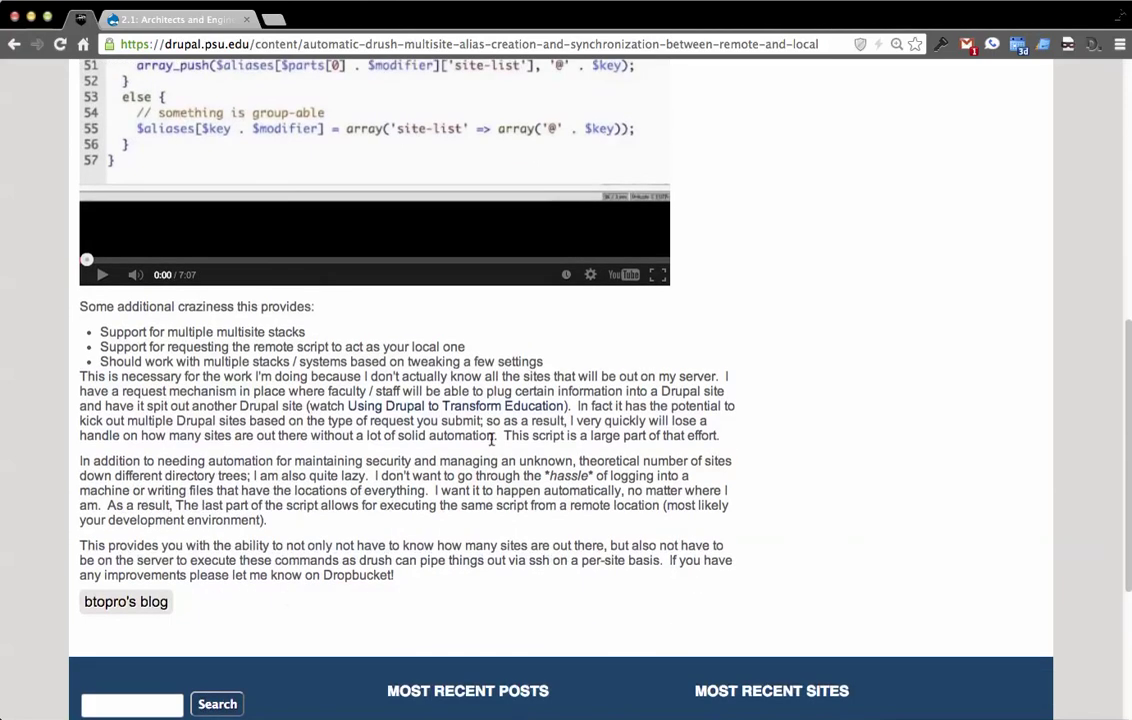
Follow the 'Using Drupal to Transform Education' link and scroll its Vimeo description and play stats.
click(440, 406)
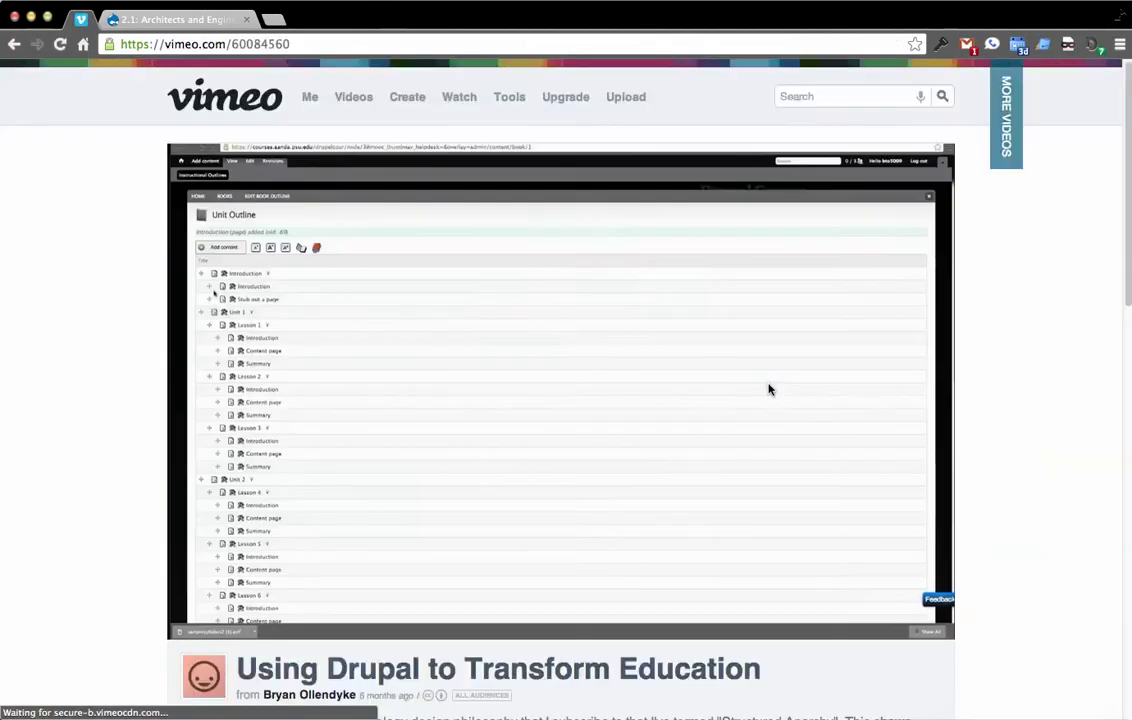
scroll(1004, 457, down, 1)
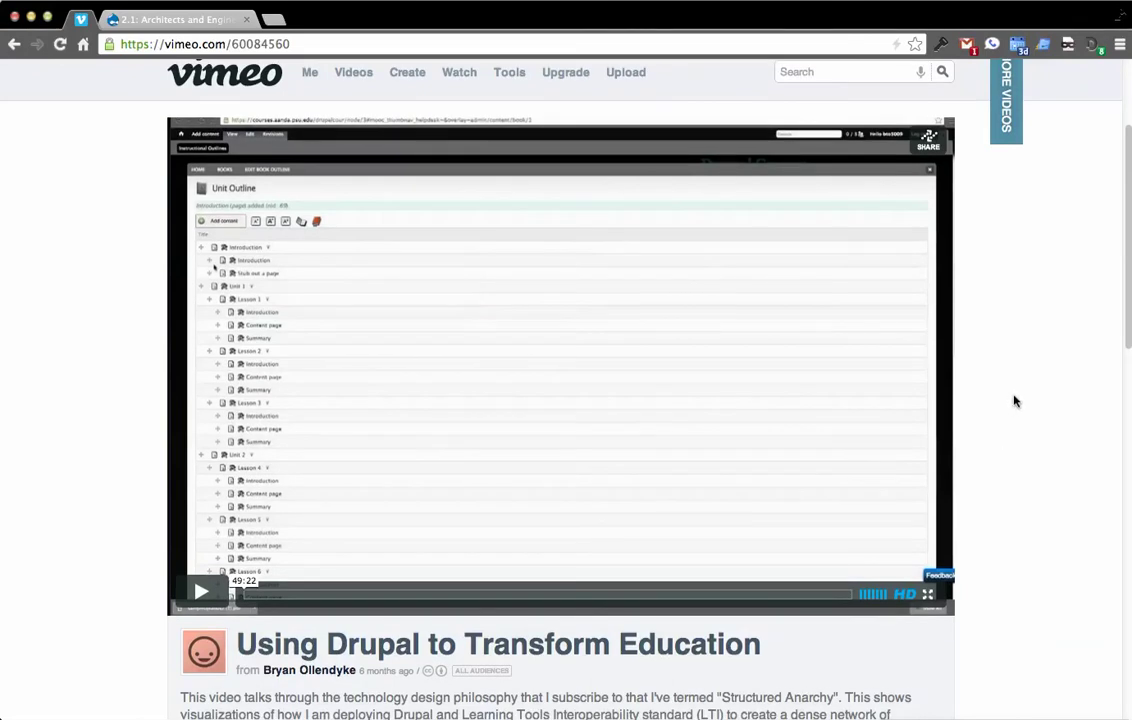
scroll(1014, 401, down, 2)
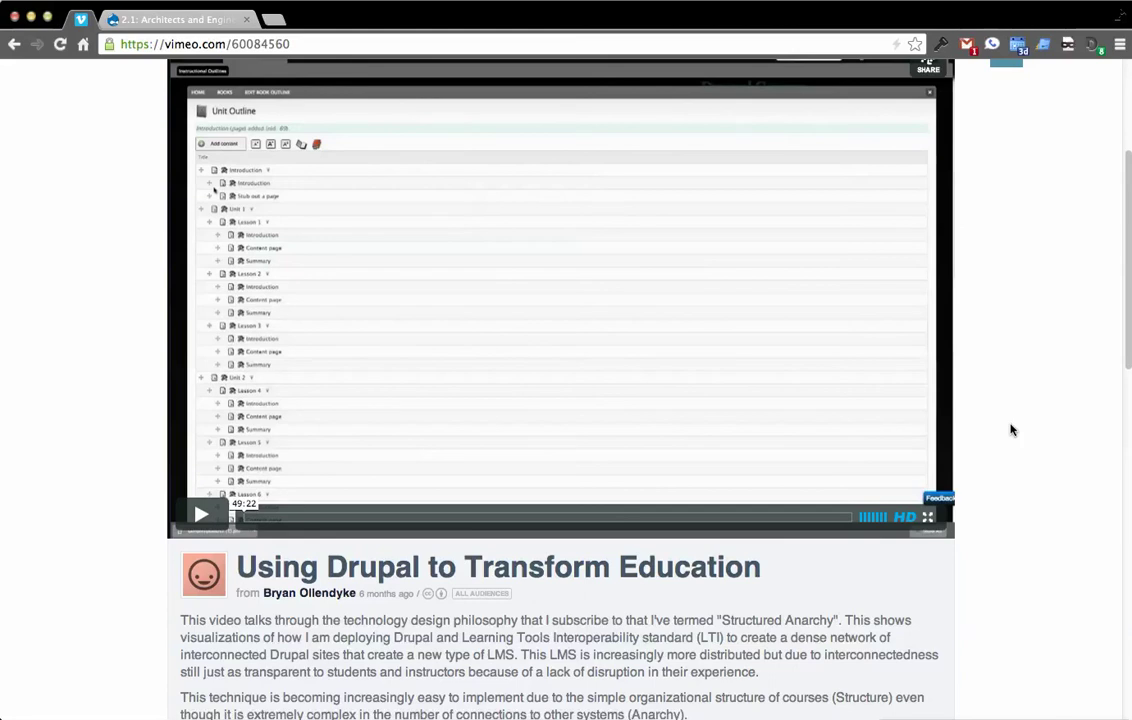
scroll(1030, 420, down, 10)
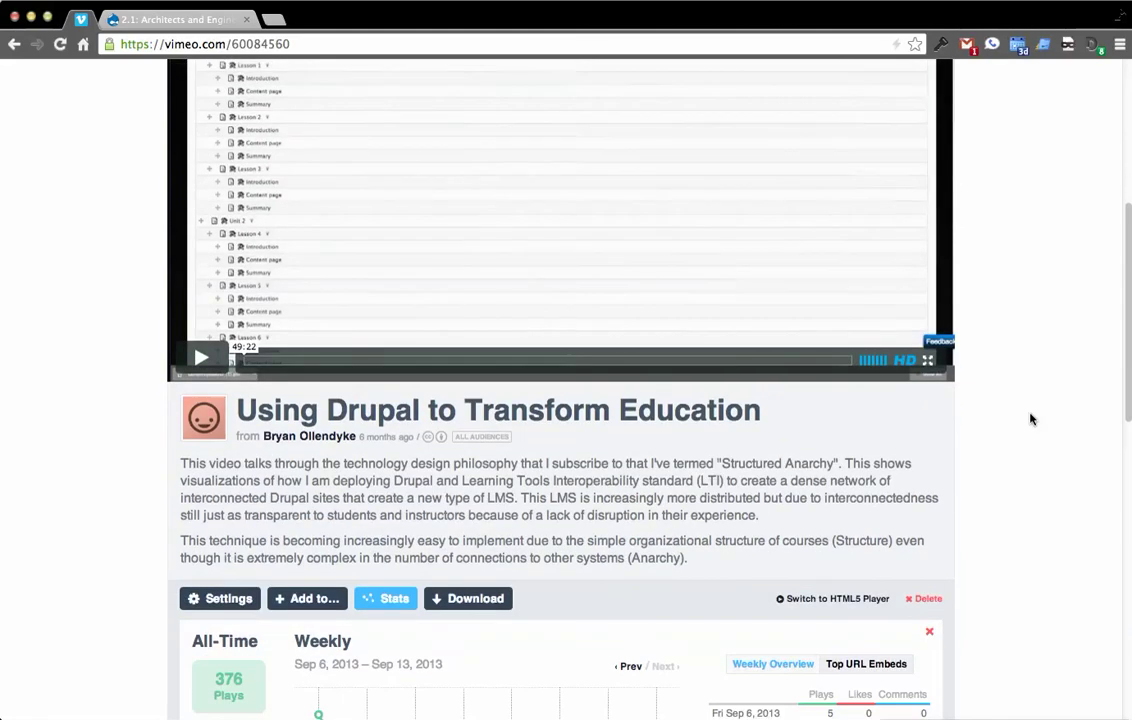
scroll(1015, 431, up, 1)
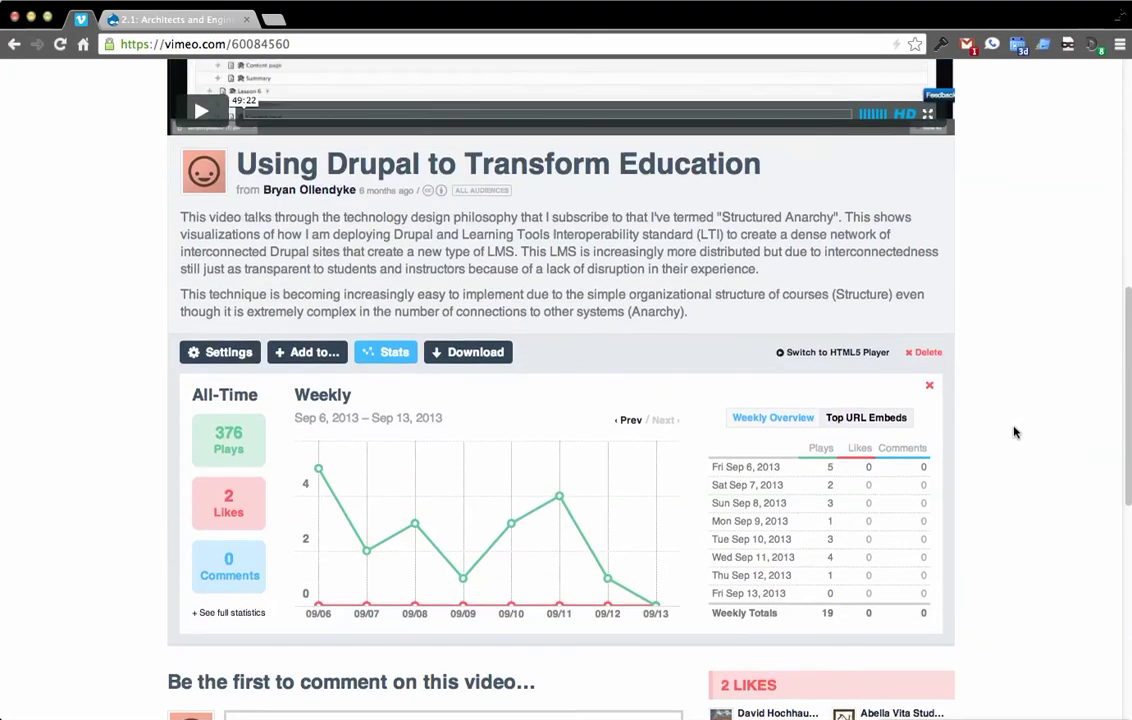
scroll(1020, 416, up, 15)
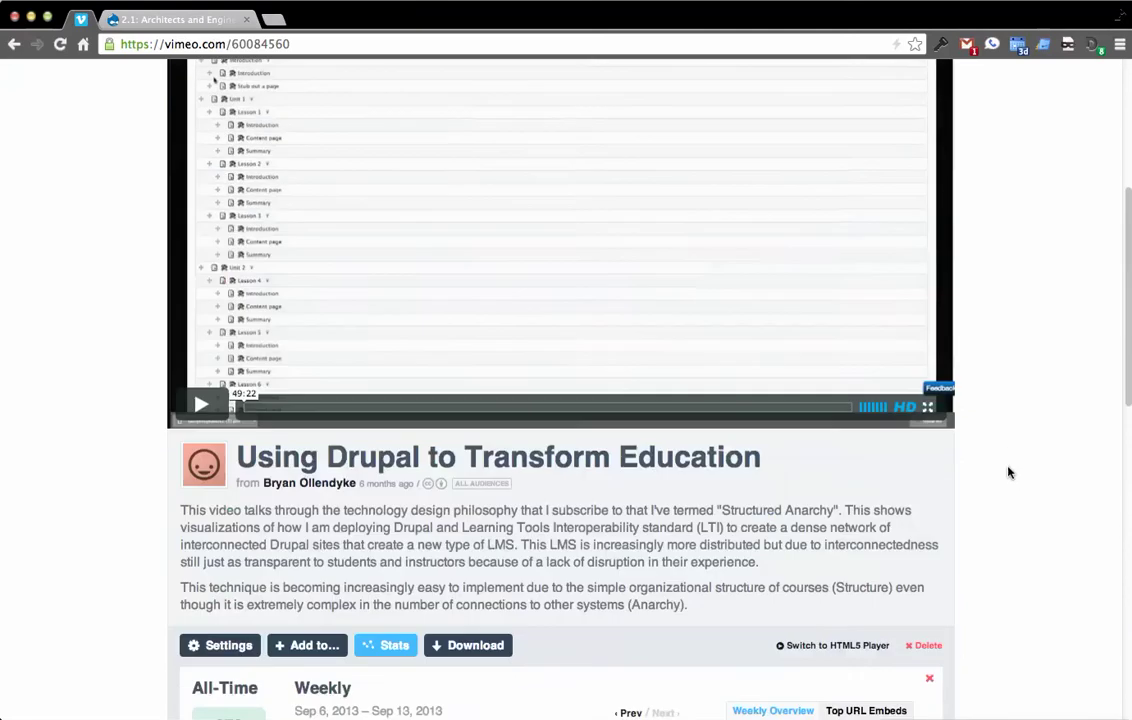
scroll(983, 649, down, 4)
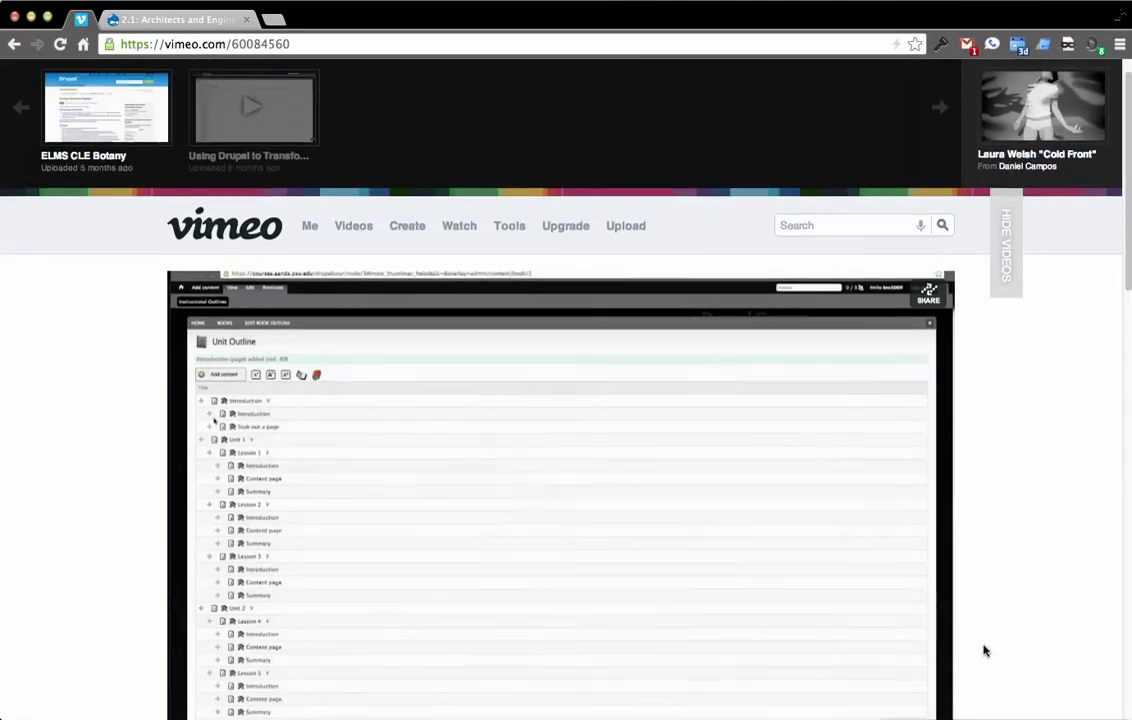